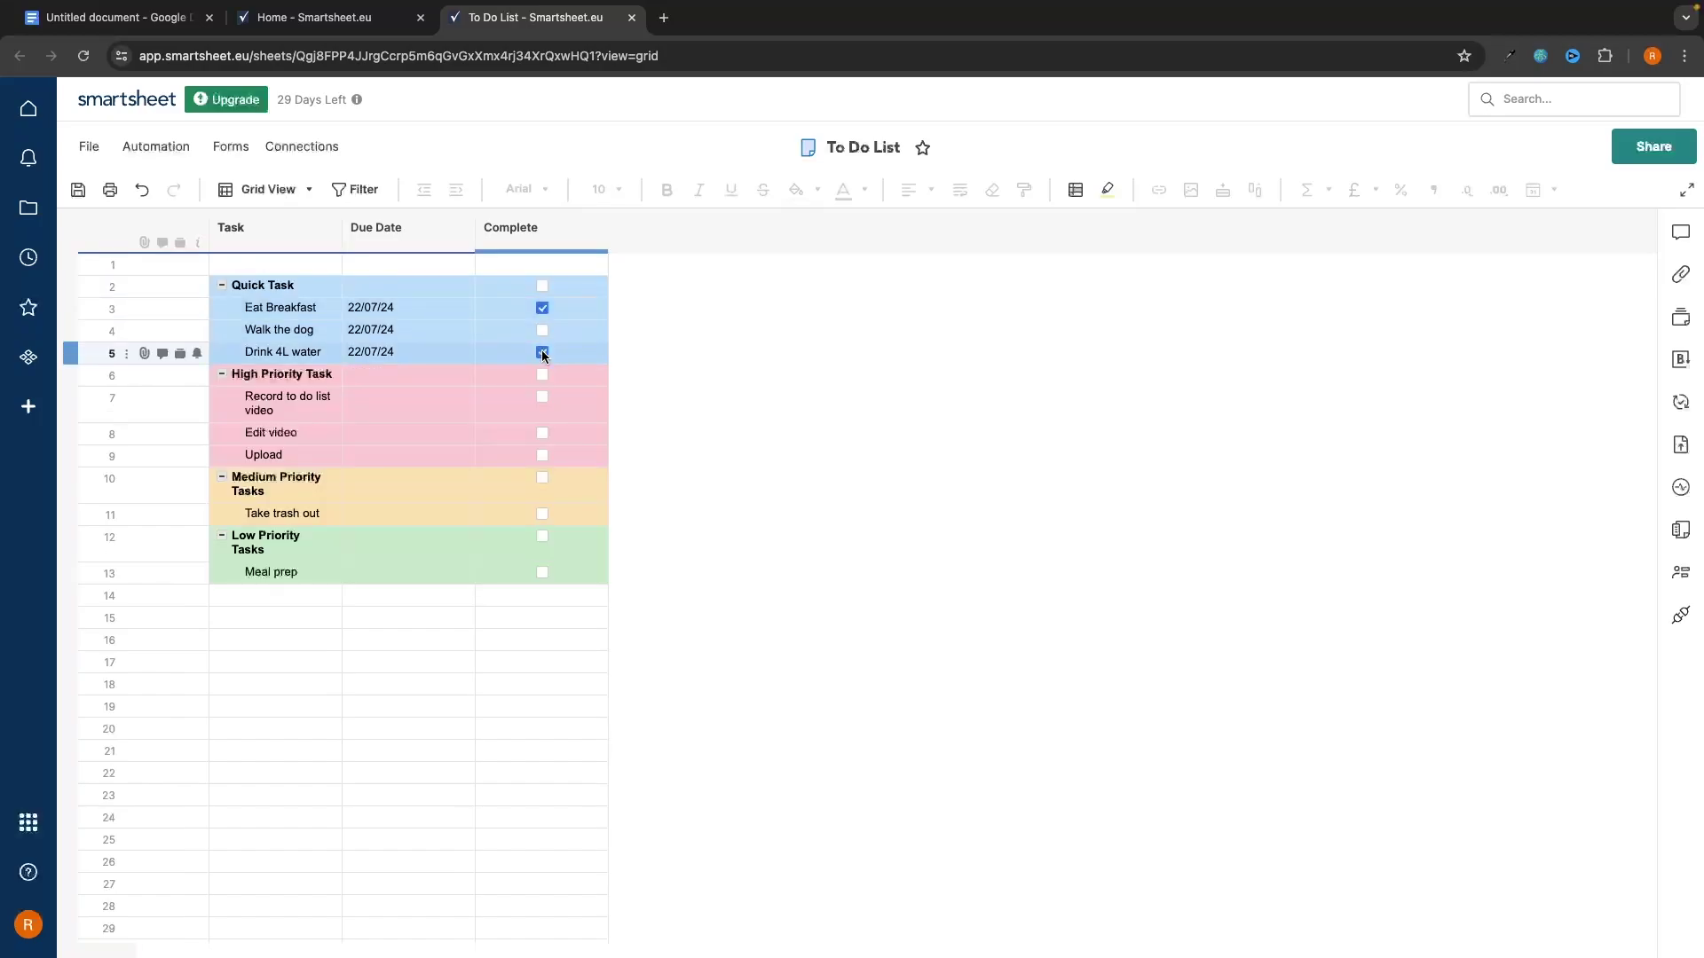
Step: Mark the high priority tasks Record to do list video, Edit video and Upload as complete
{"action": "left_click", "coordinate": [542, 396]}
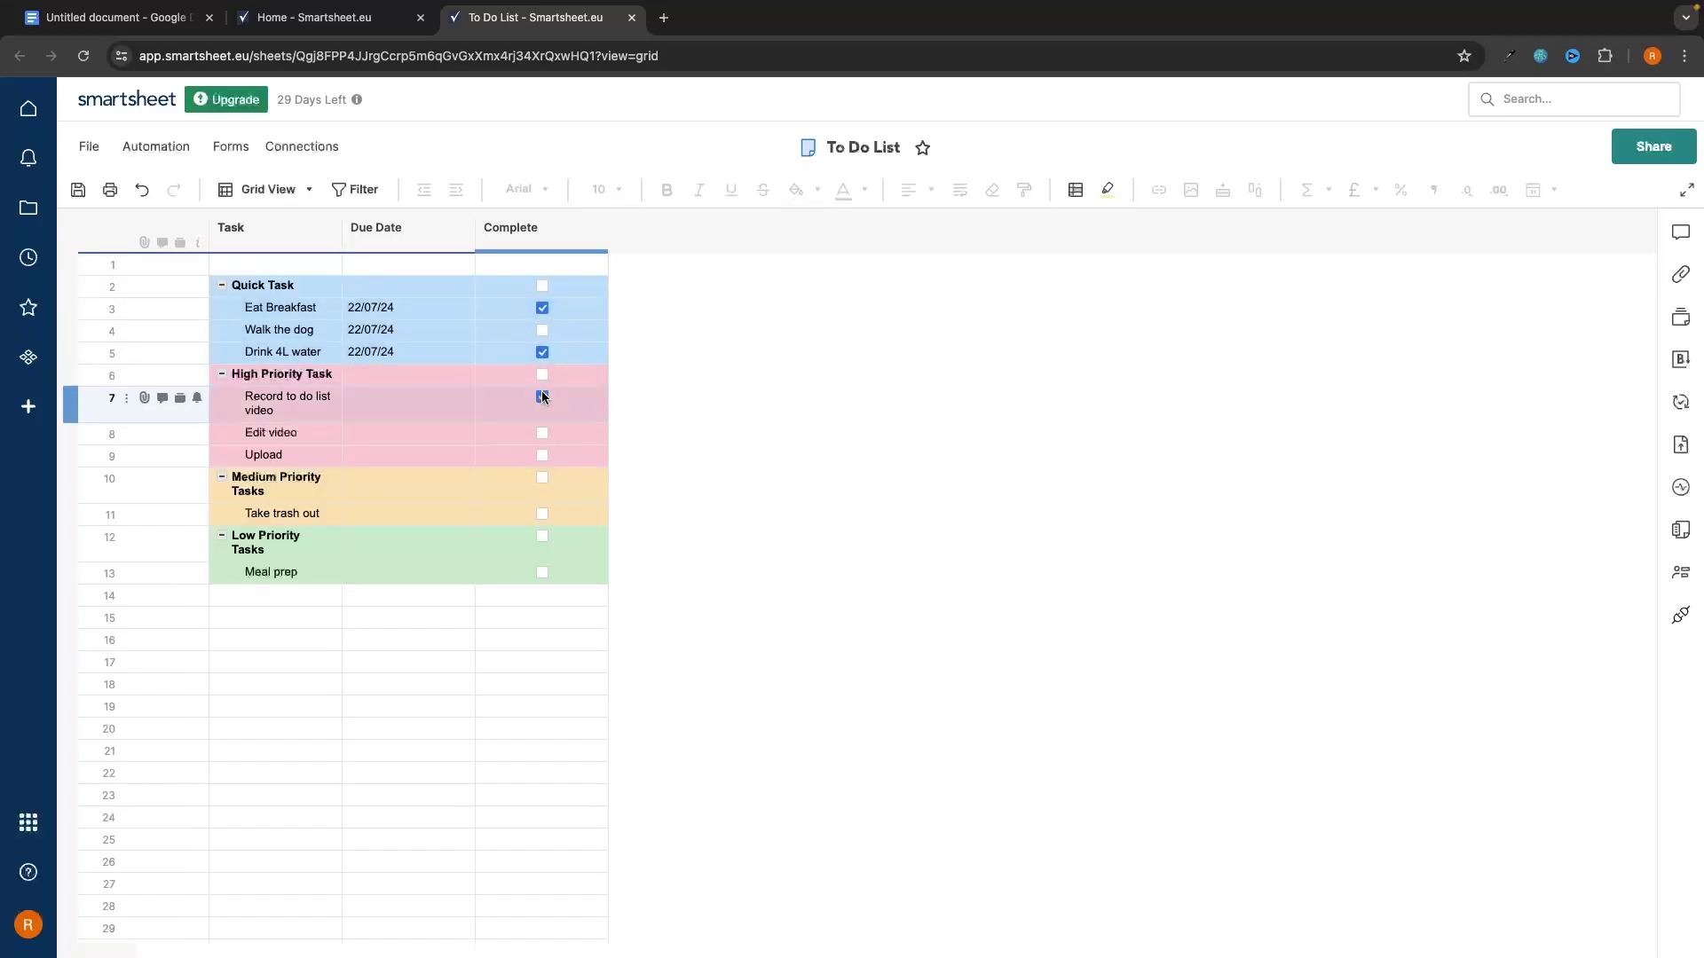
{"action": "left_click", "coordinate": [544, 436]}
{"action": "left_click", "coordinate": [542, 455]}
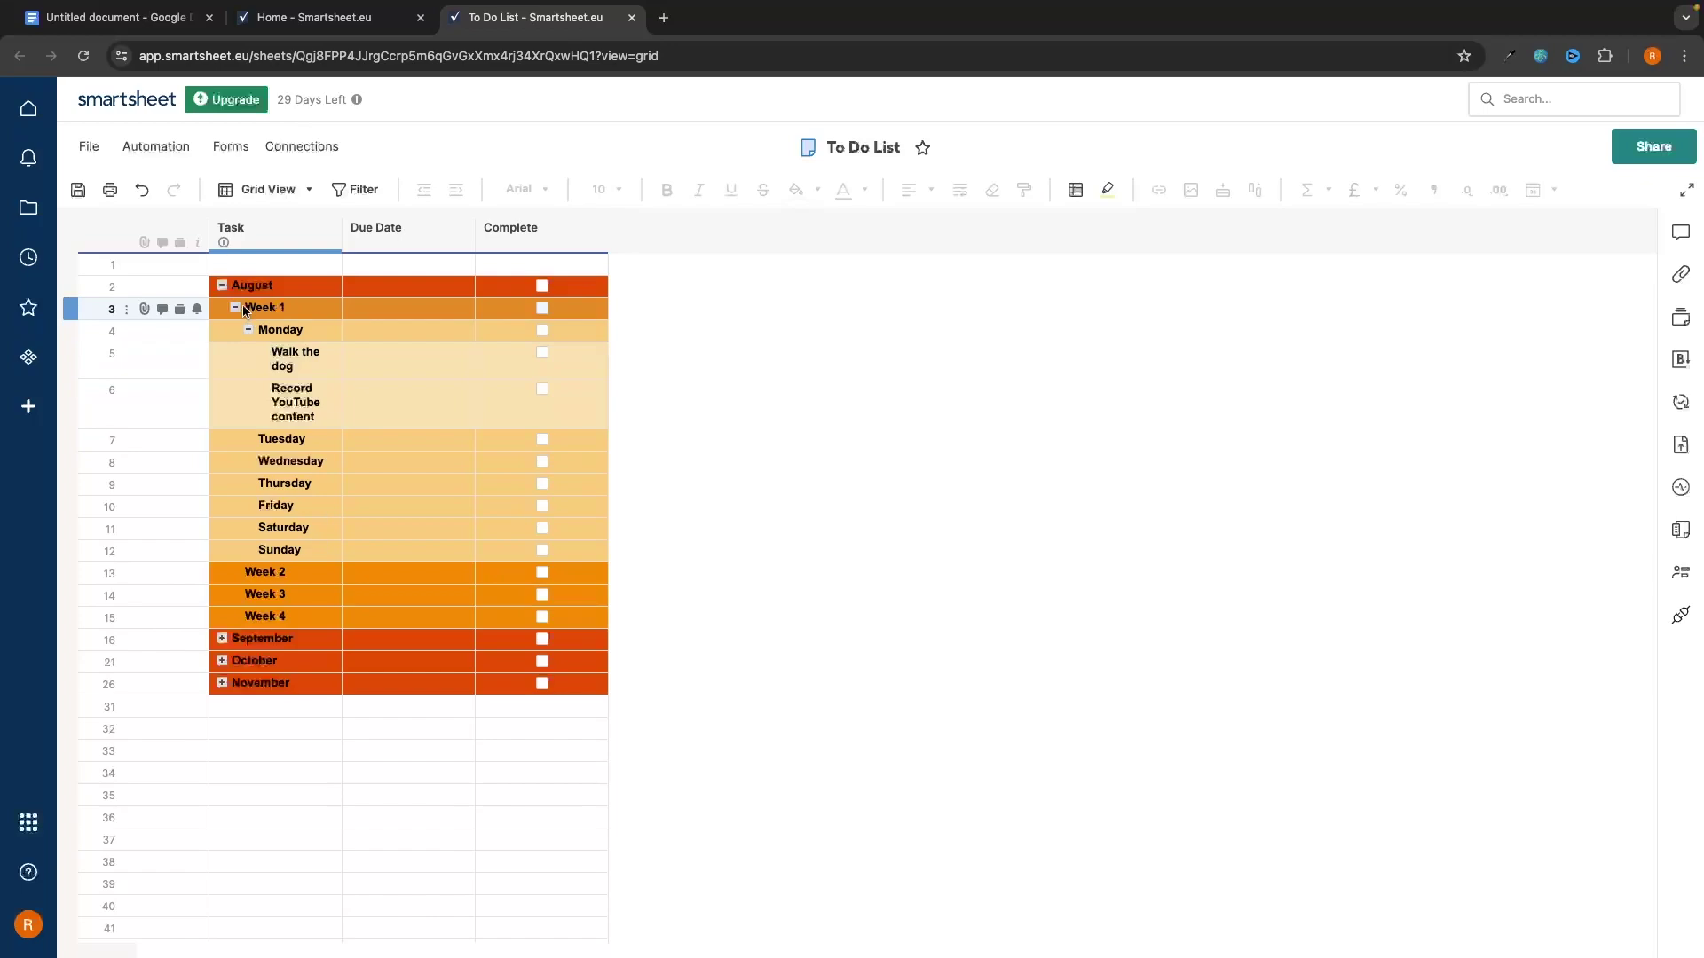
Step: Collapse and expand the August, Week 1 and Monday groups to examine the nested task hierarchy
{"action": "left_click", "coordinate": [223, 285]}
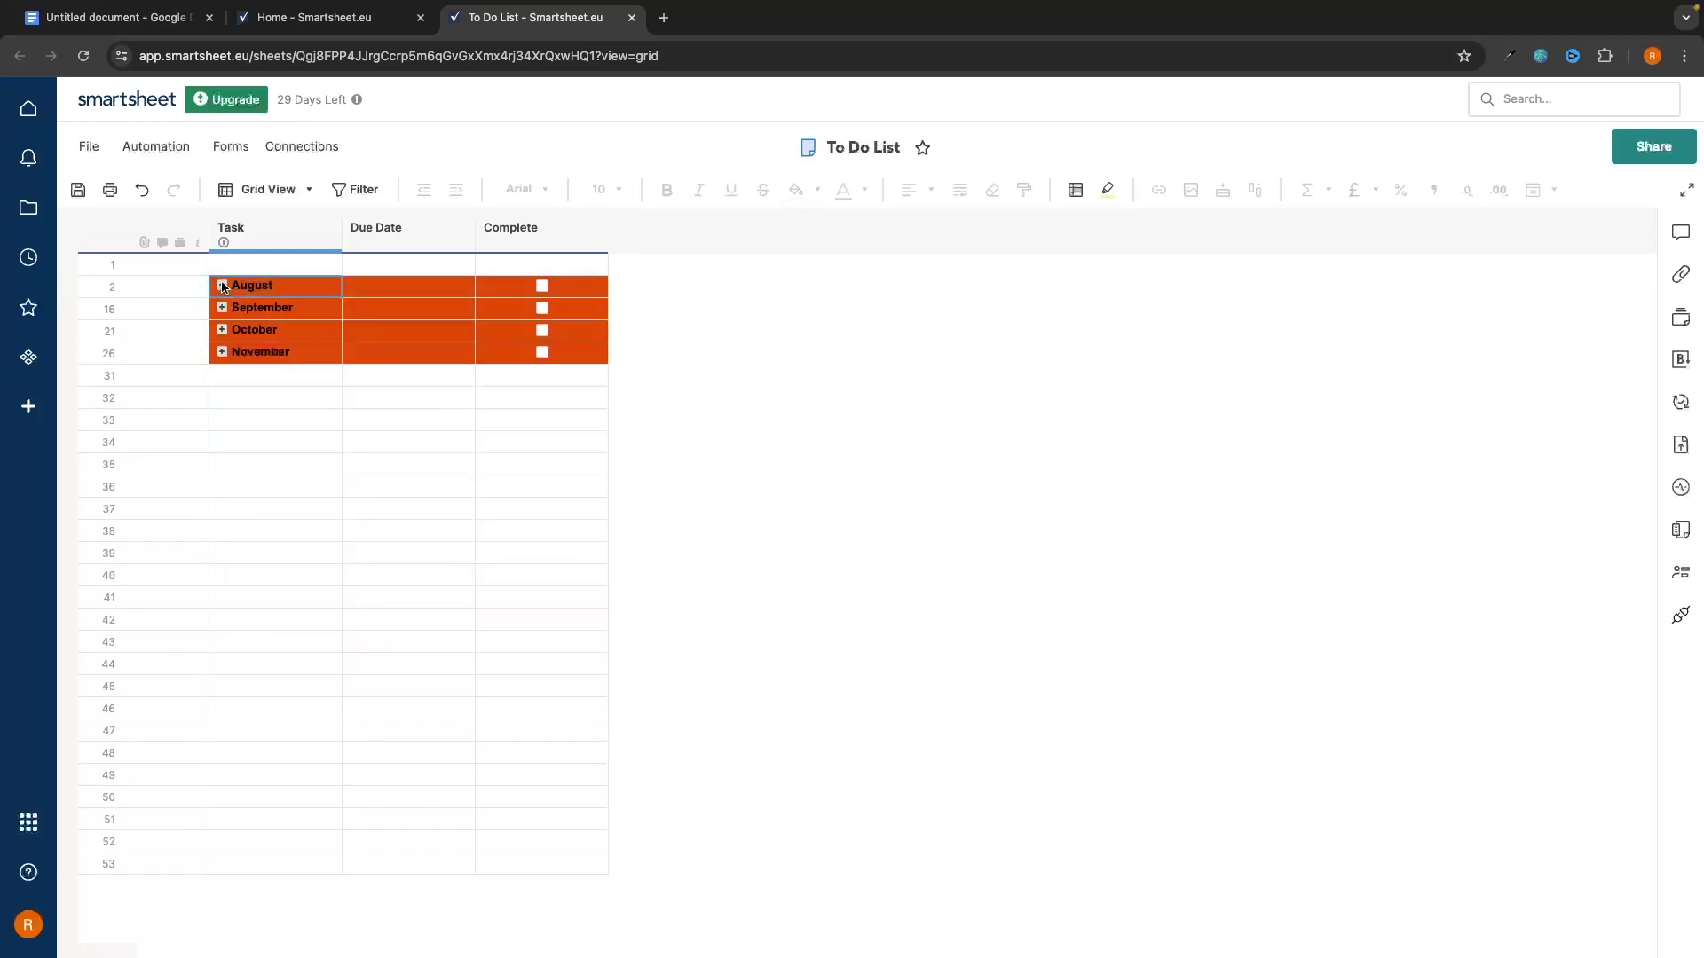
{"action": "left_click", "coordinate": [223, 286]}
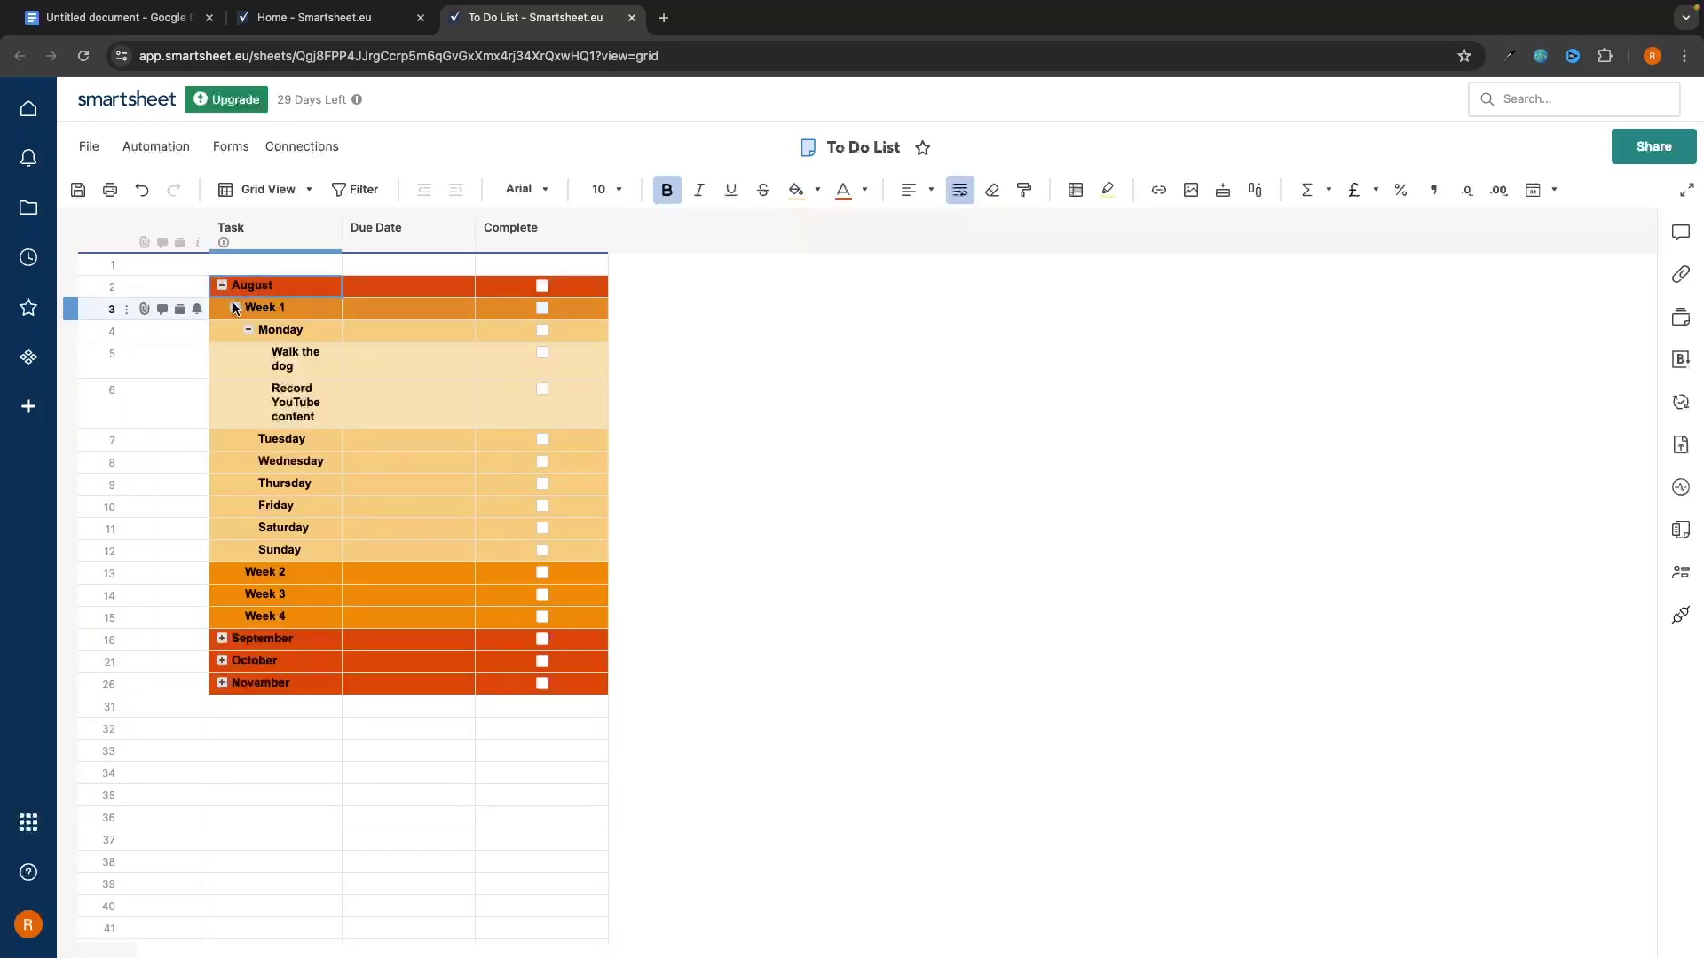
{"action": "left_click", "coordinate": [234, 306]}
{"action": "left_click", "coordinate": [234, 306]}
{"action": "left_click", "coordinate": [247, 325]}
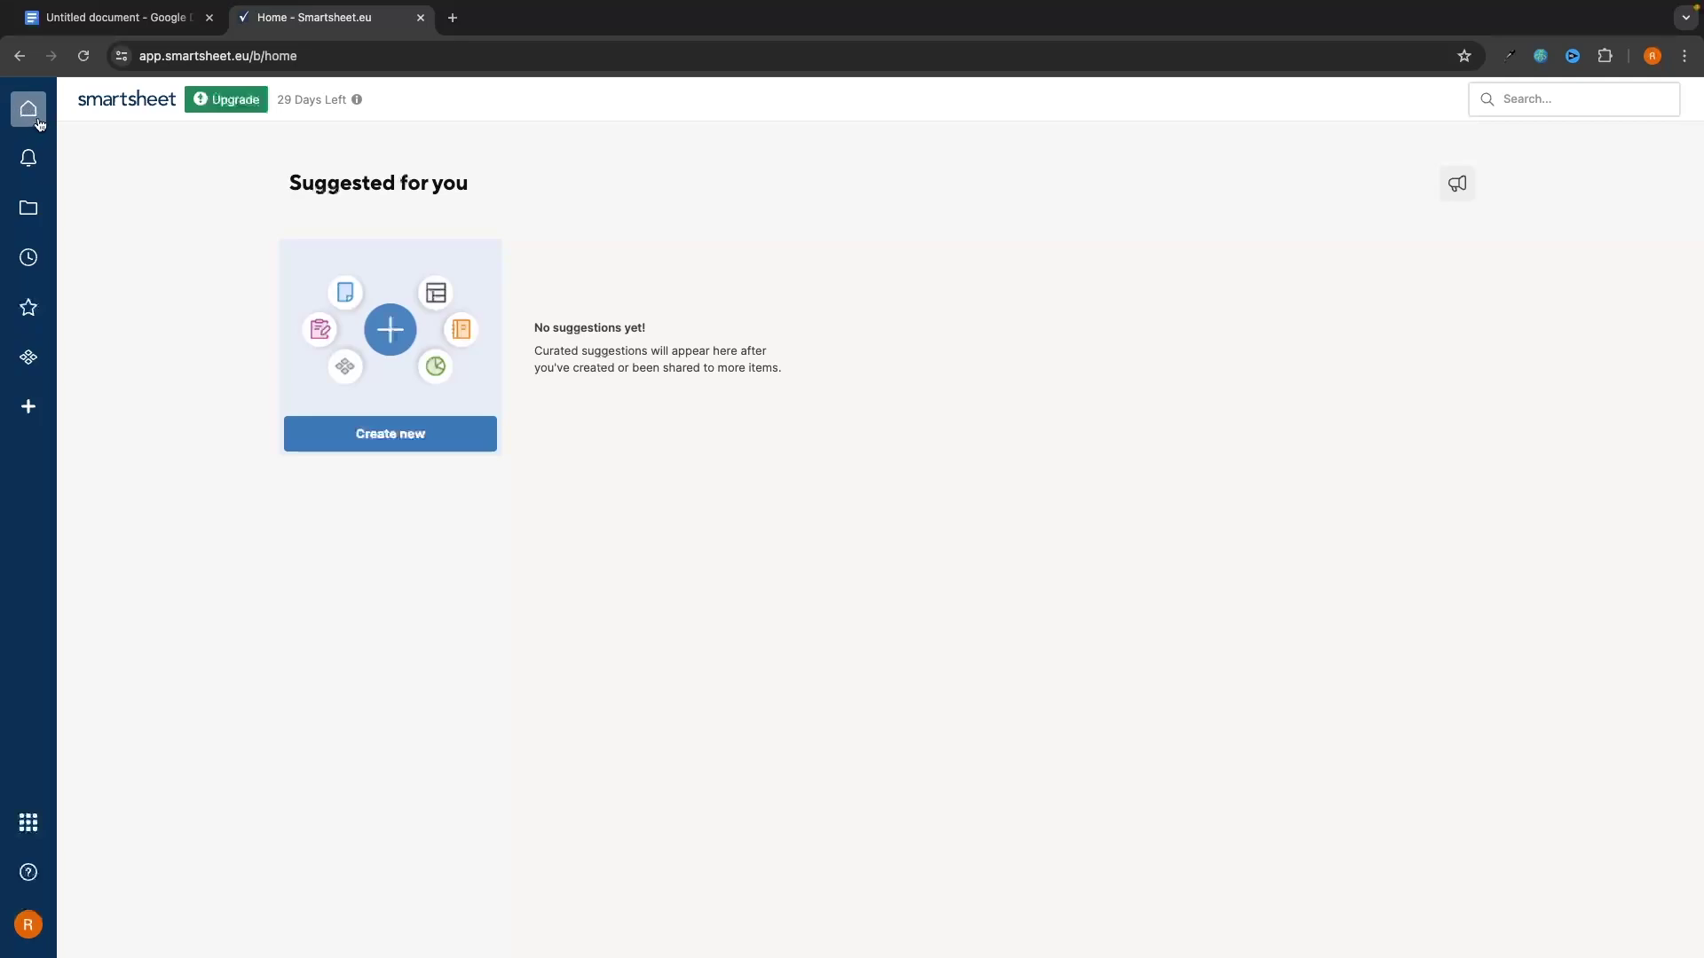
Step: Create a new blank sheet named To Do List
{"action": "left_click", "coordinate": [368, 447]}
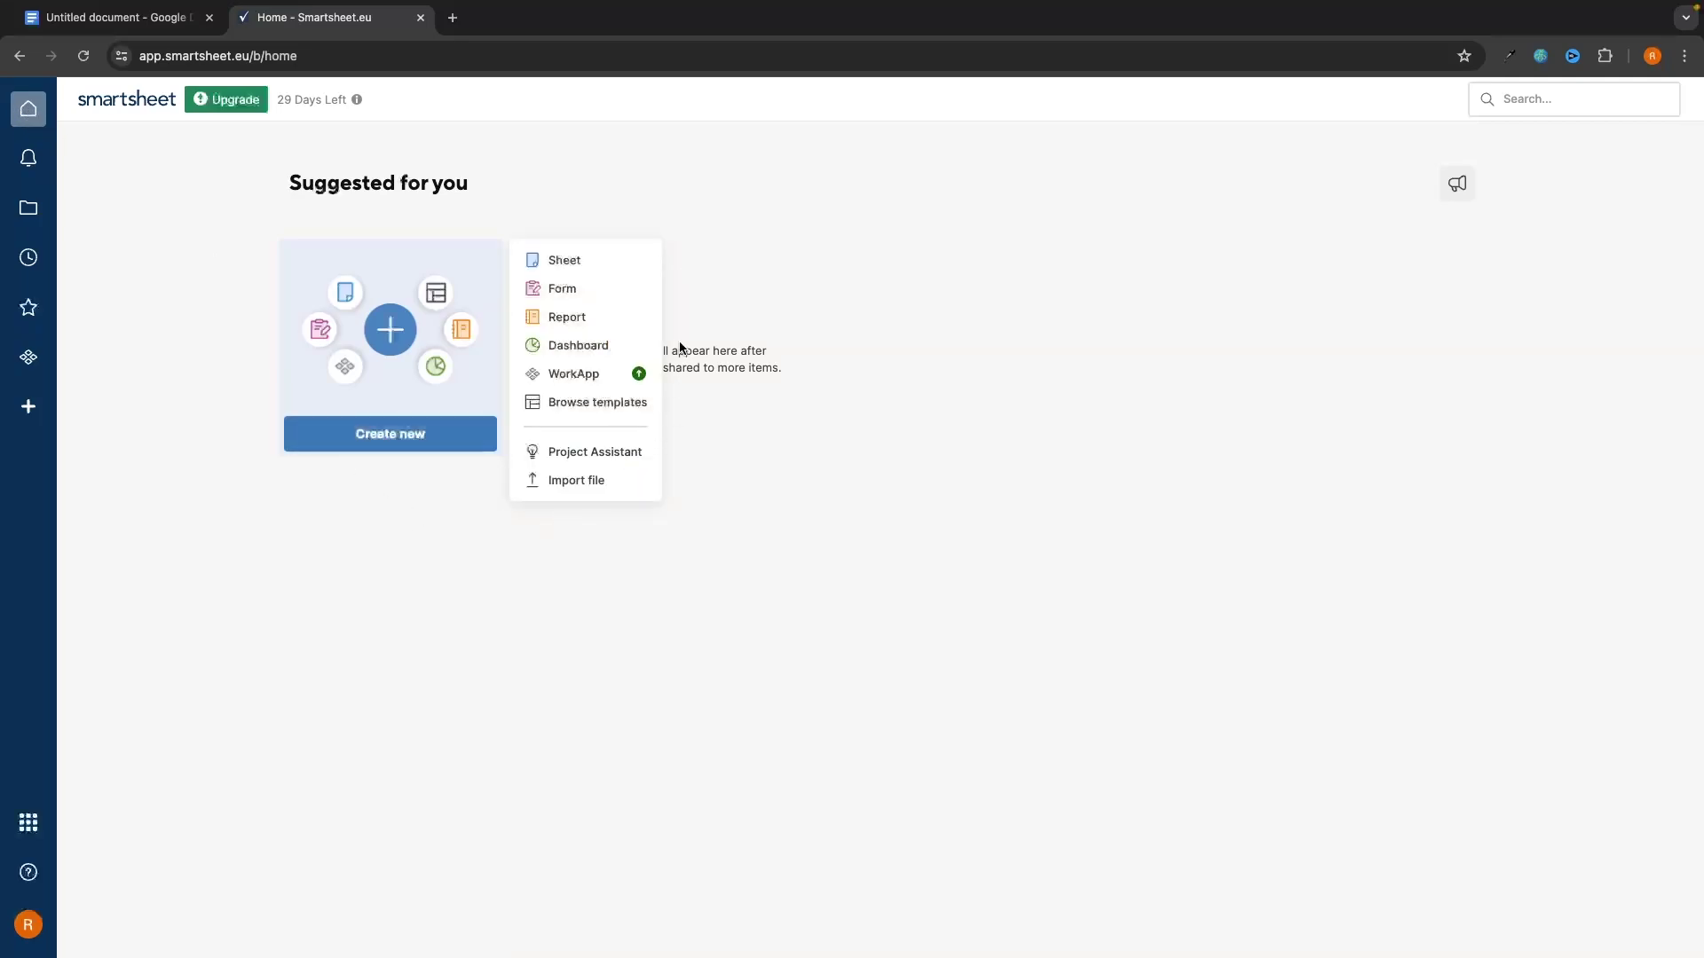
{"action": "left_click", "coordinate": [555, 262]}
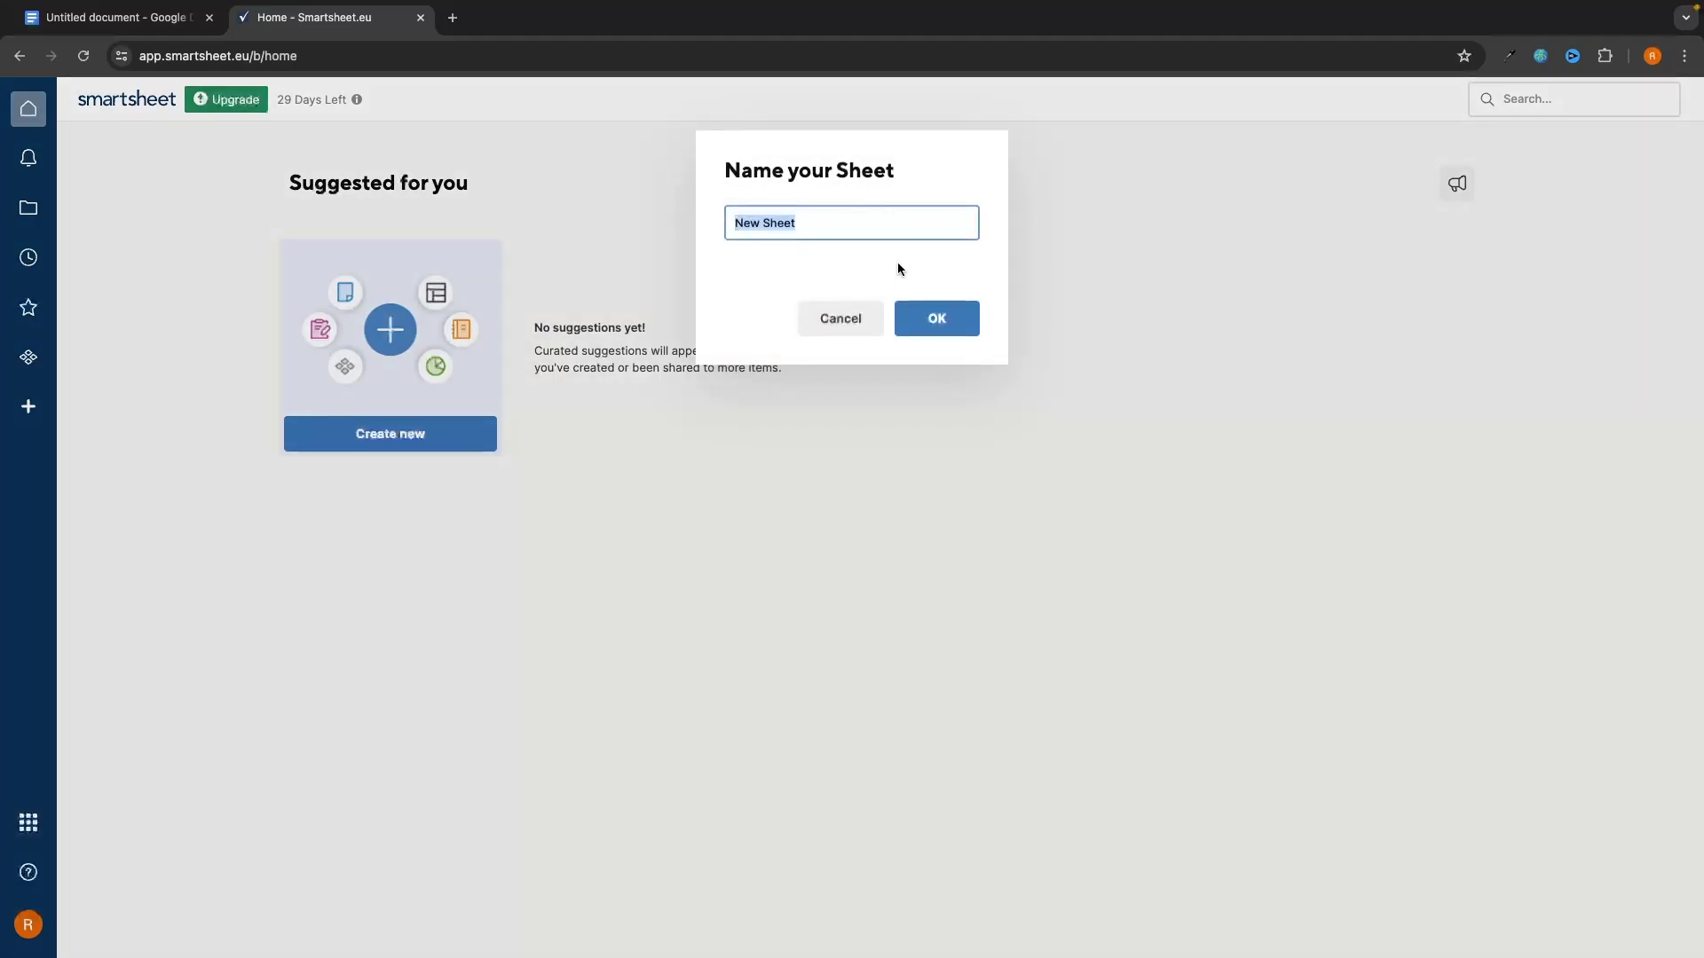
{"action": "type", "text": "To Do List"}
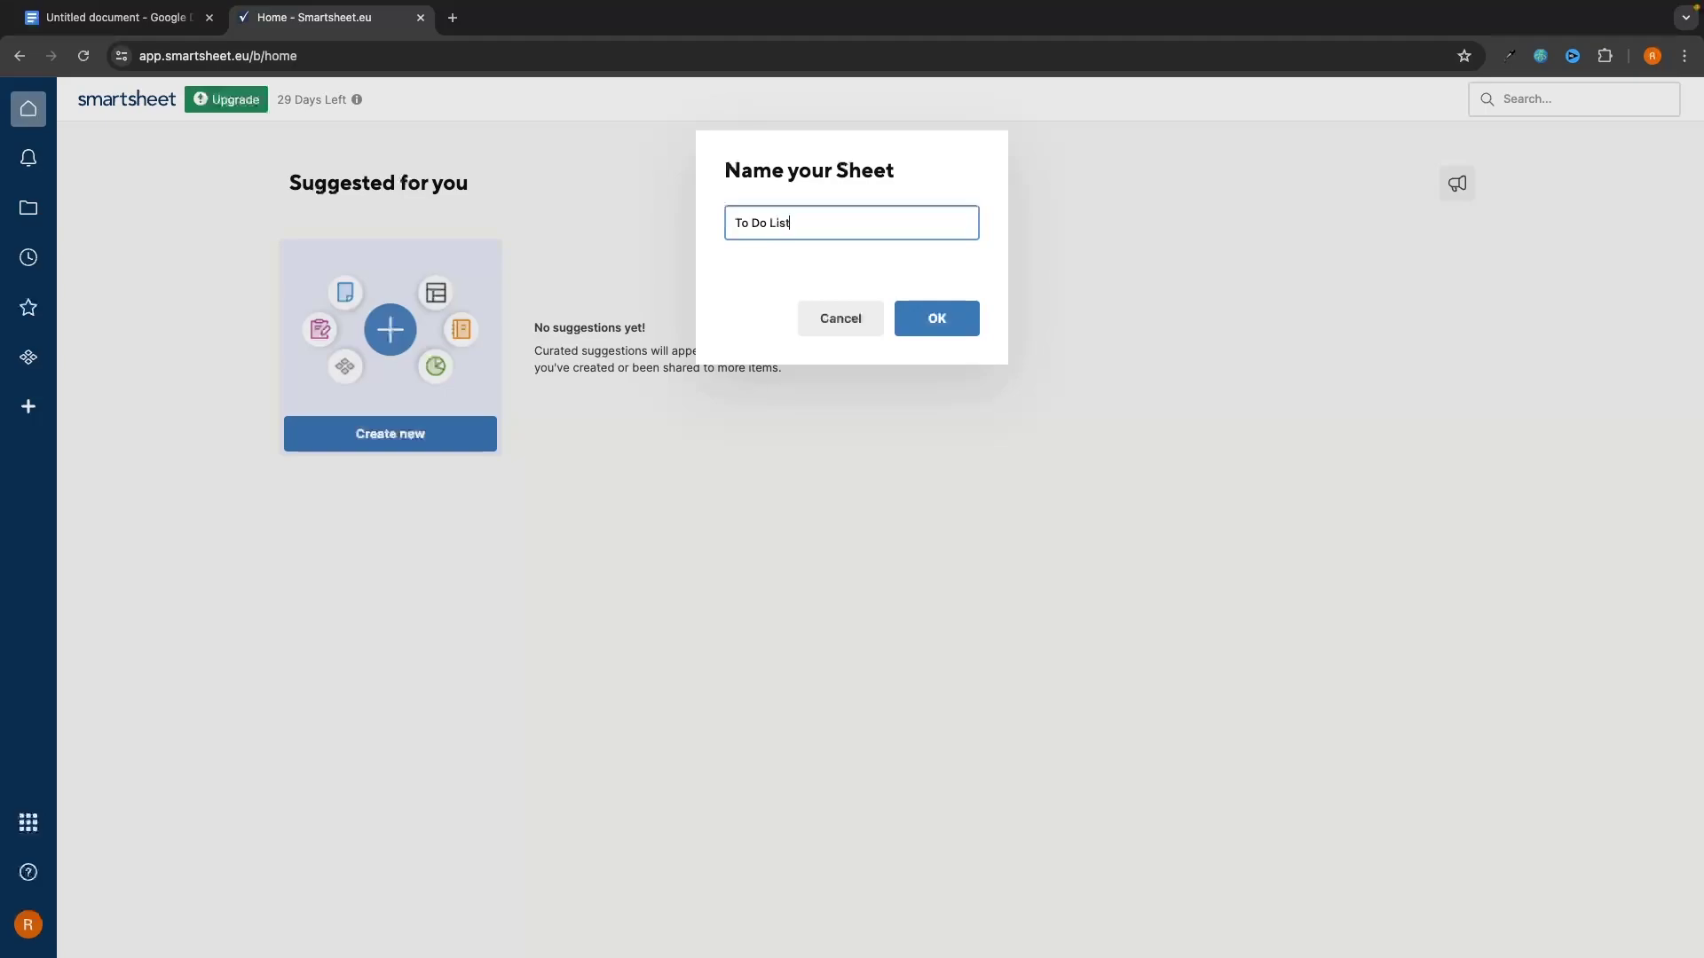
{"action": "left_click", "coordinate": [950, 335]}
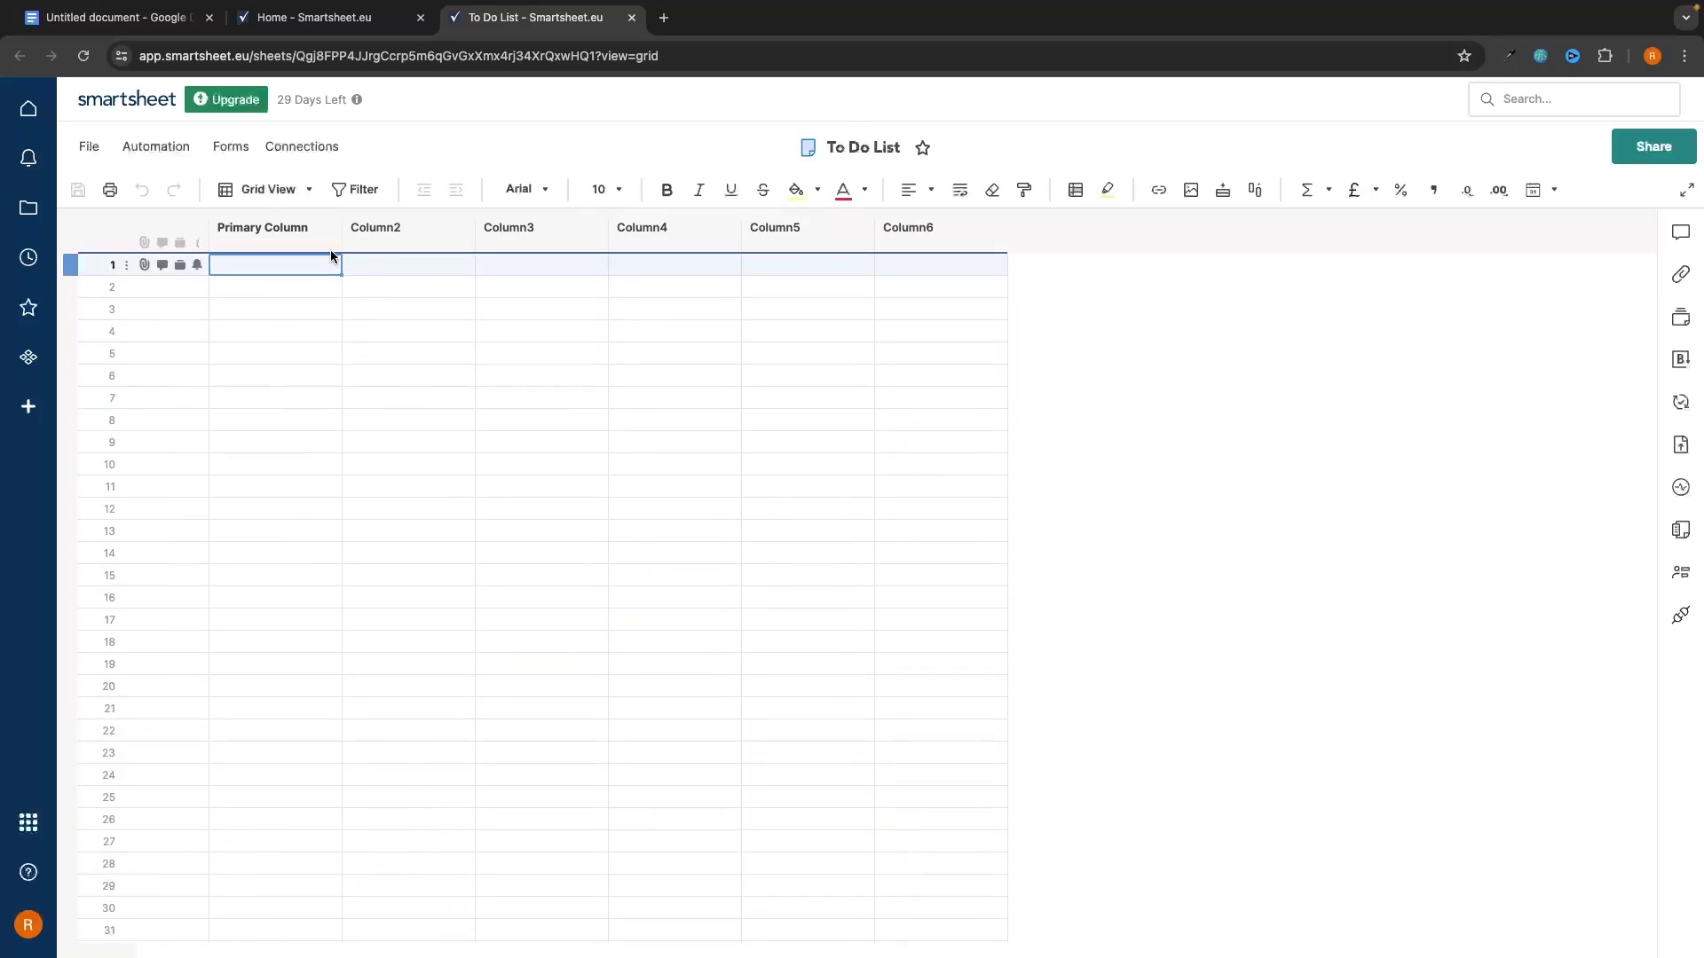
Step: Rename the primary column to Task
{"action": "left_click", "coordinate": [280, 230]}
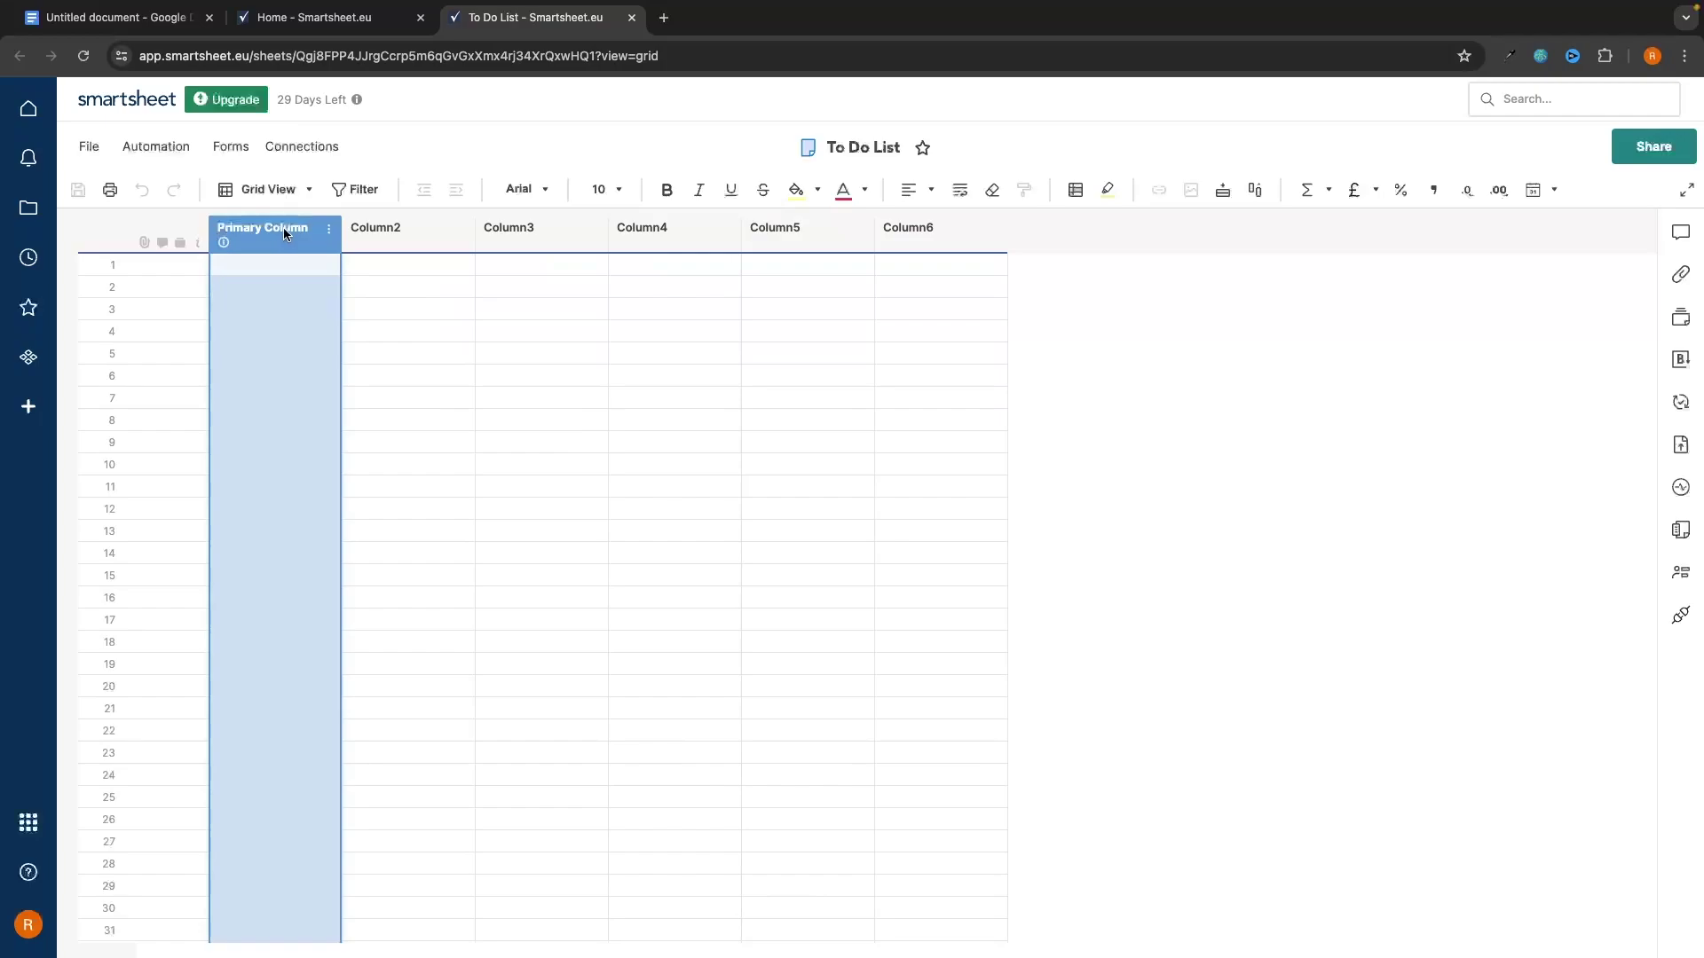
{"action": "double_click", "coordinate": [284, 233]}
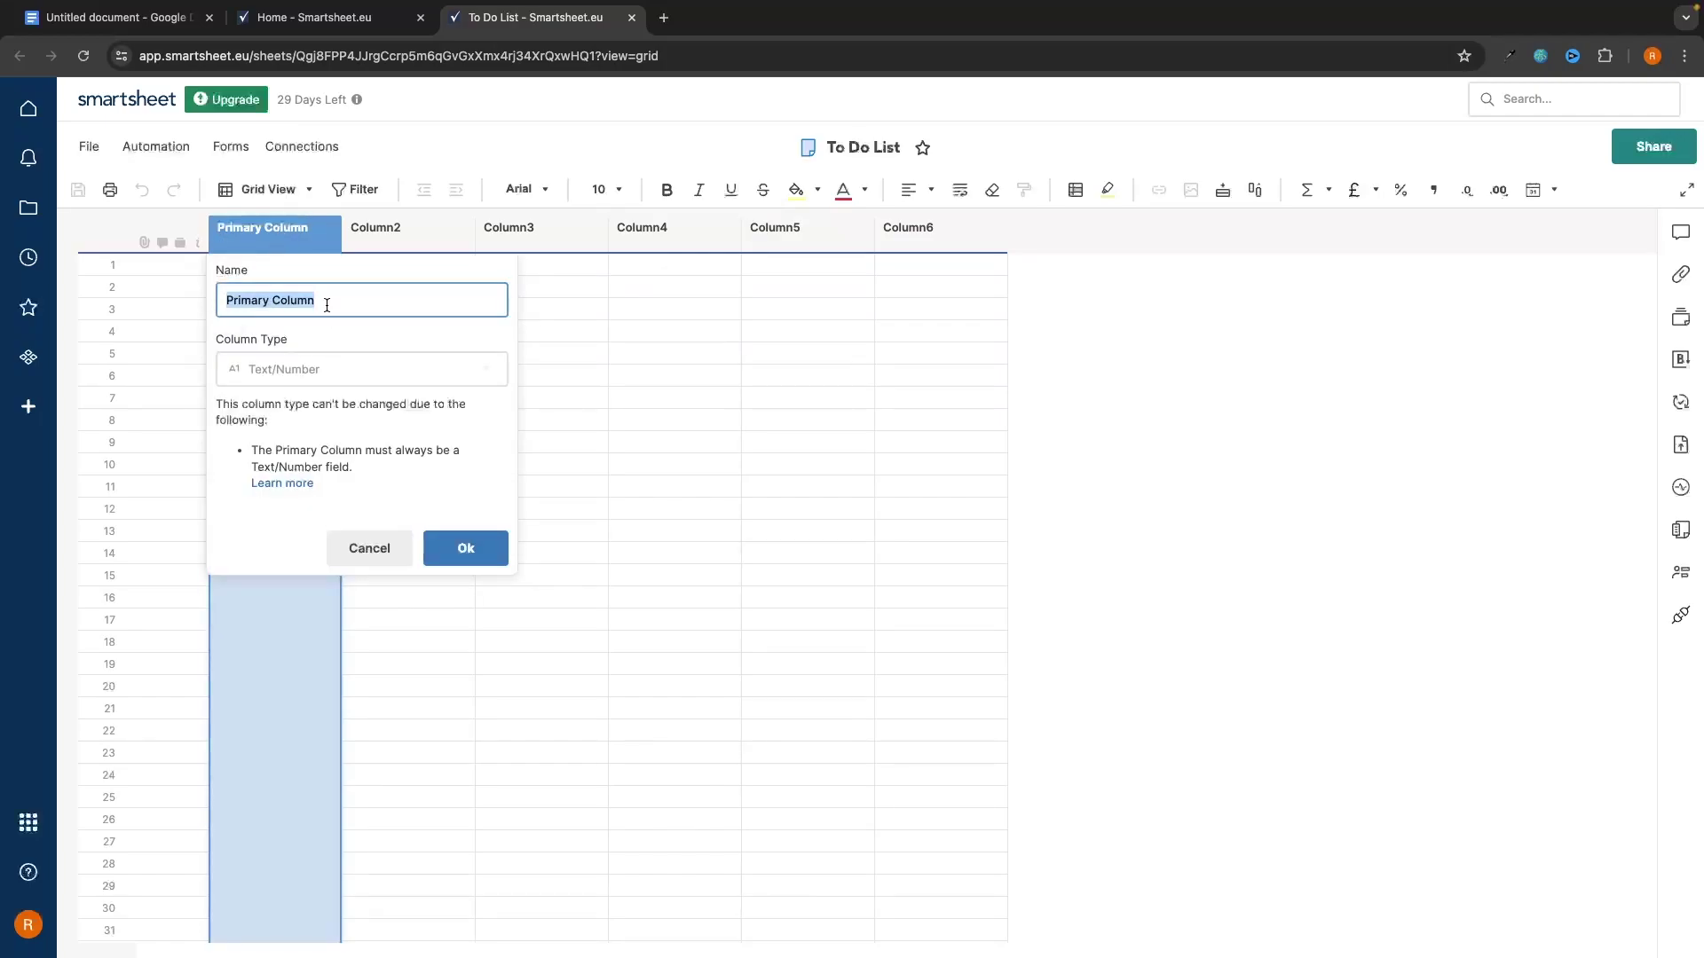
{"action": "type", "text": "Task"}
{"action": "left_click", "coordinate": [466, 549]}
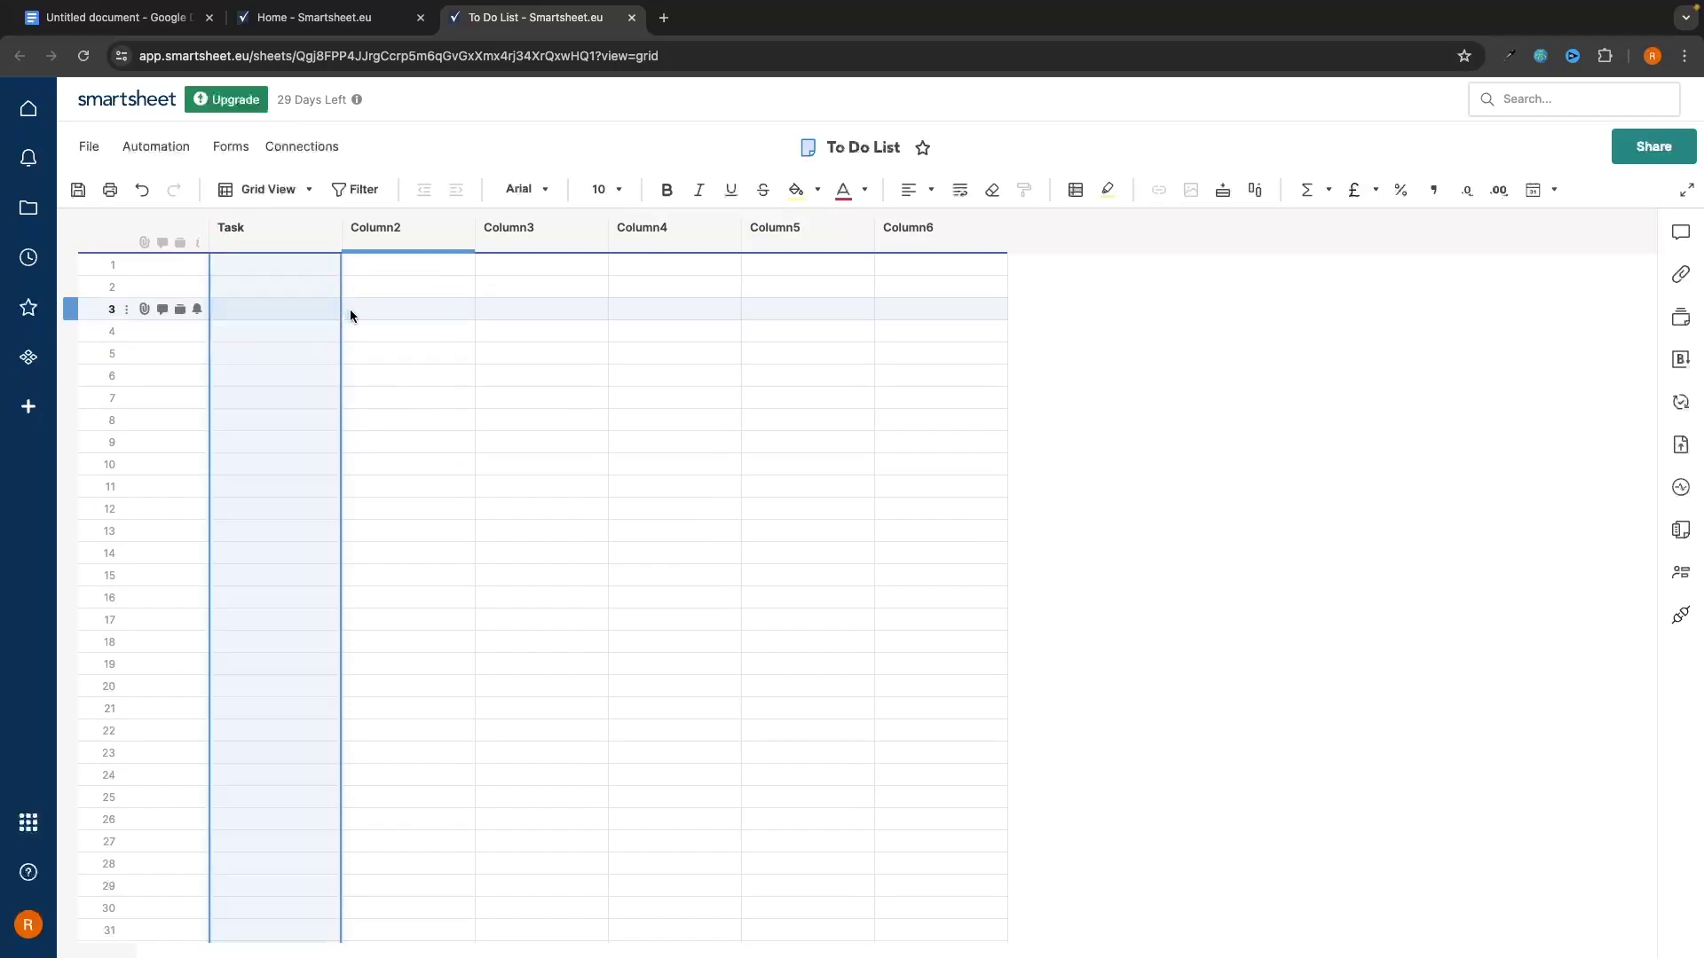
{"action": "left_click", "coordinate": [349, 315]}
{"action": "left_click_drag", "start_coordinate": [304, 266], "coordinate": [304, 799]}
{"action": "left_click", "coordinate": [405, 708]}
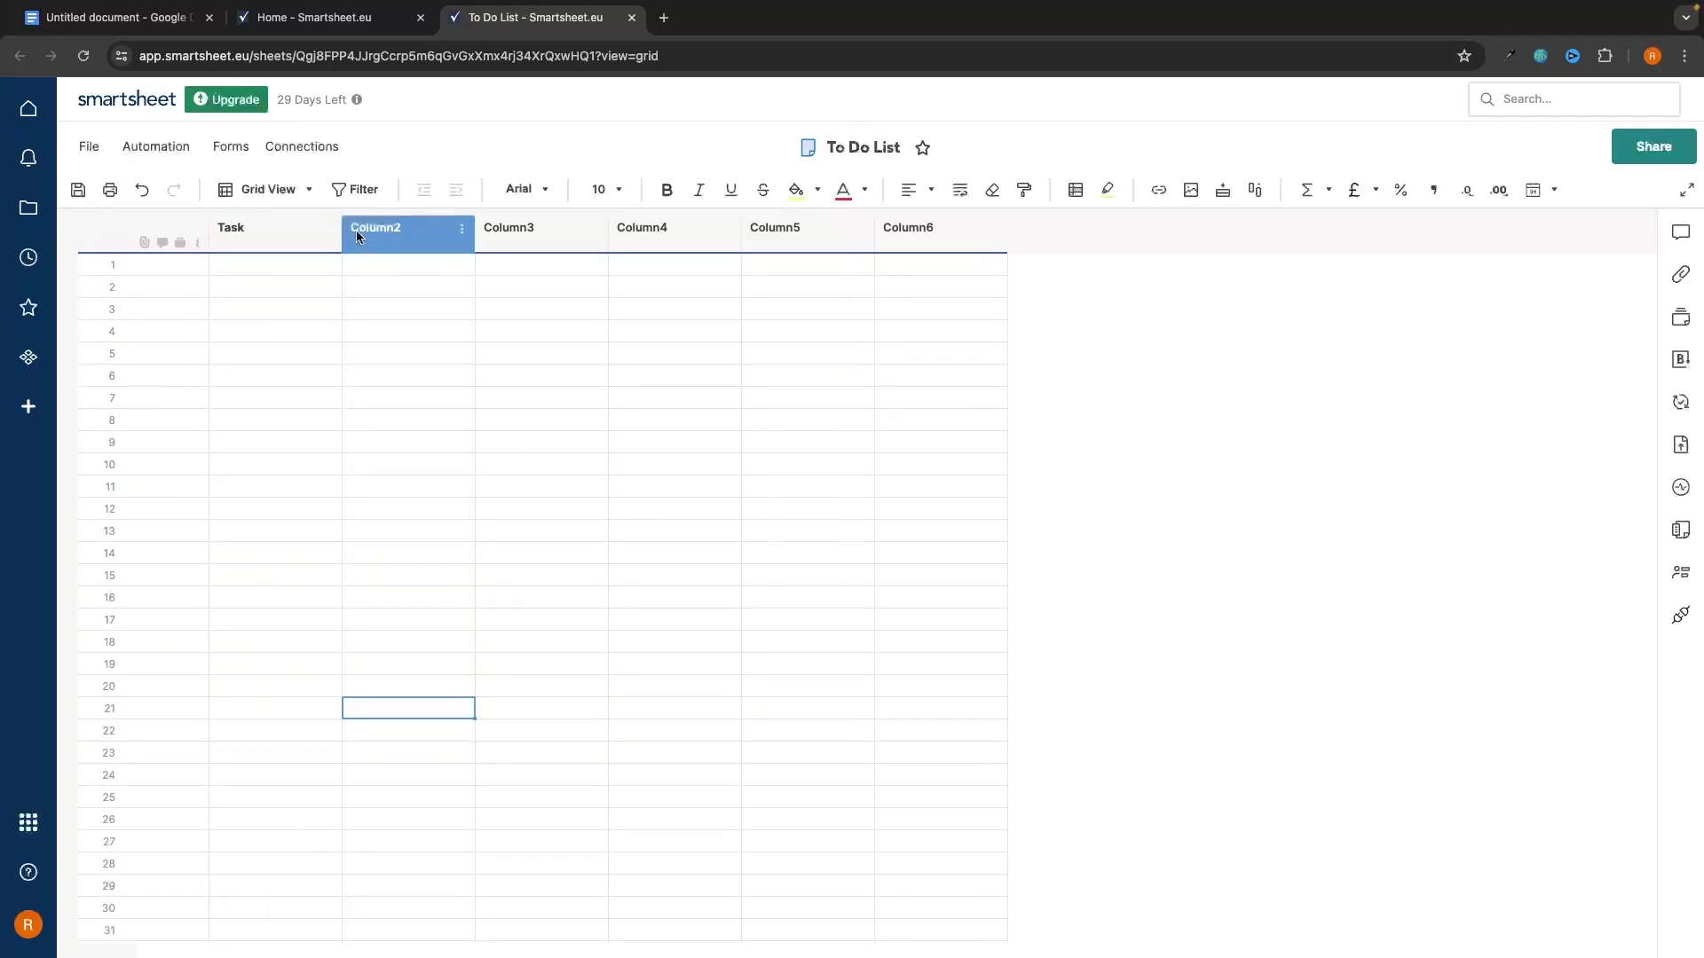
Step: Rename Column2 to Due Date and set its column type to Date
{"action": "double_click", "coordinate": [385, 232]}
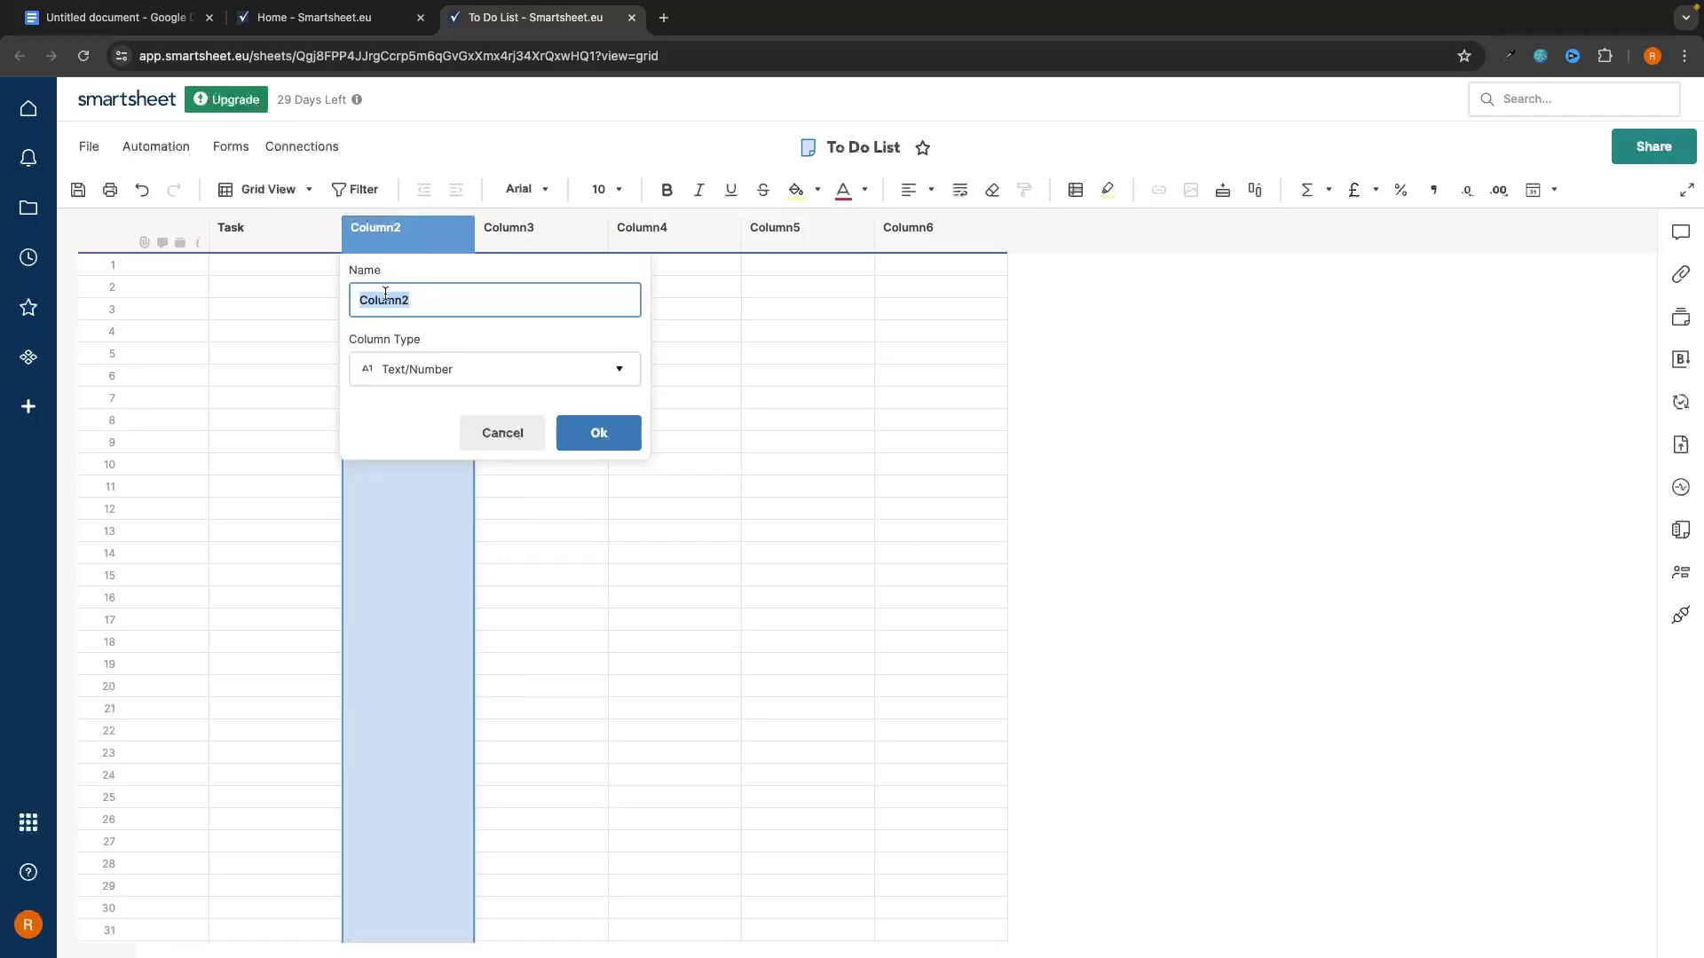
{"action": "type", "text": "Due Date"}
{"action": "left_click", "coordinate": [411, 354]}
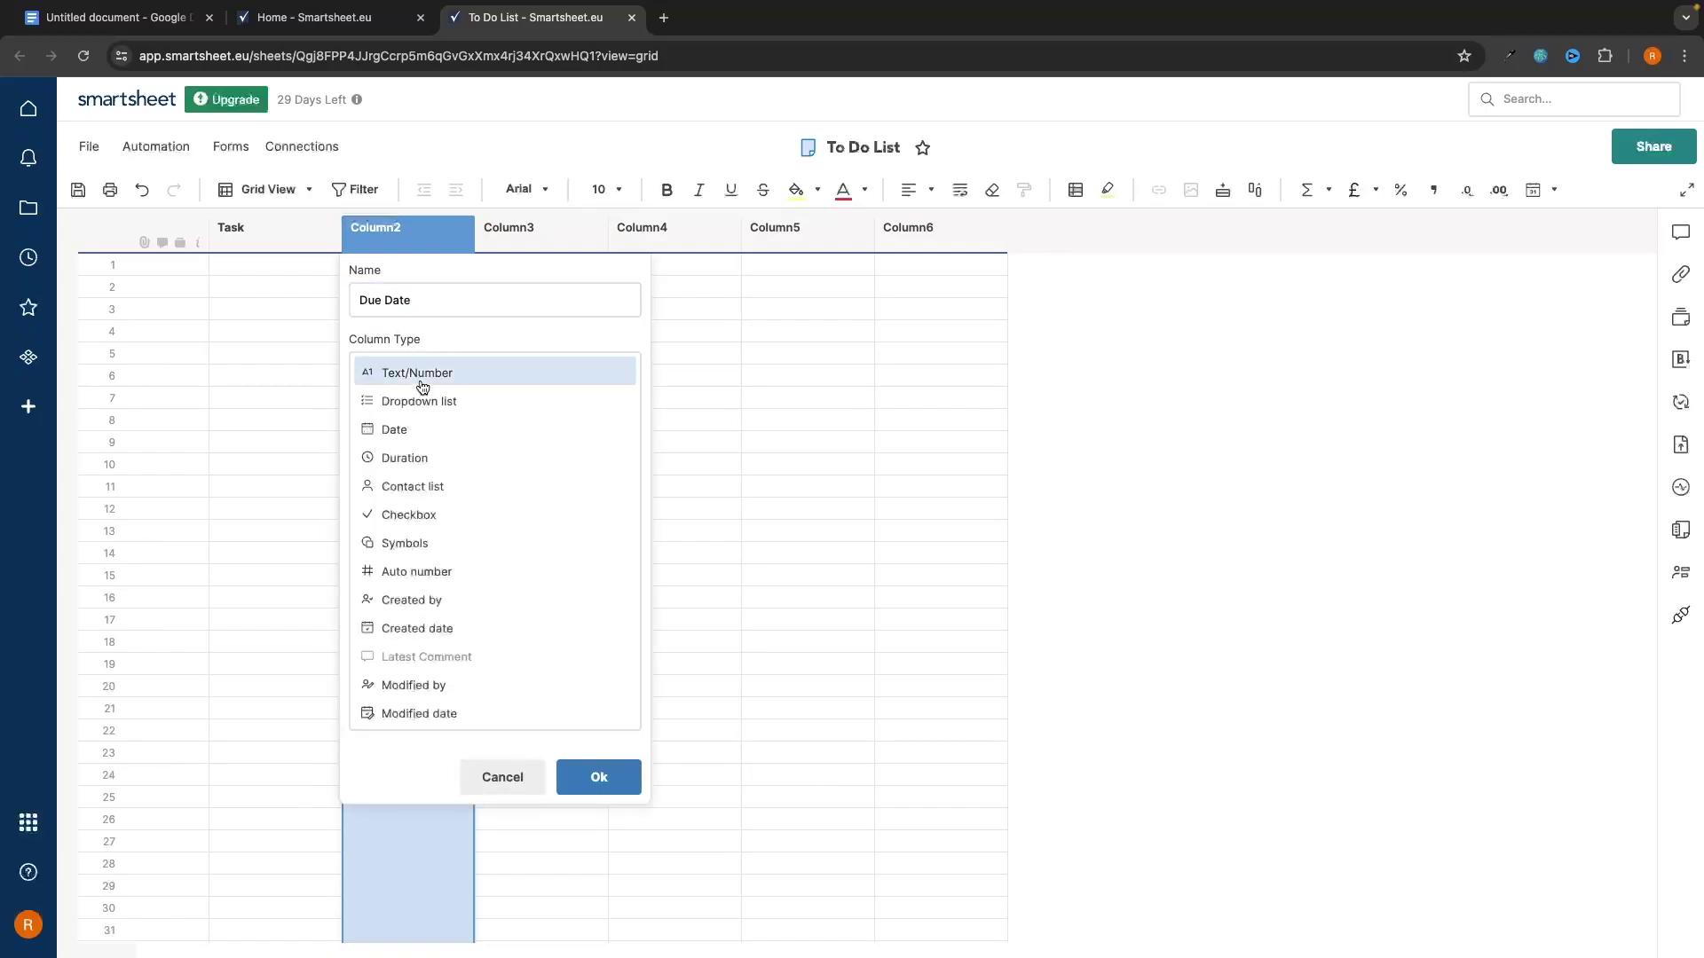
{"action": "left_click", "coordinate": [419, 432]}
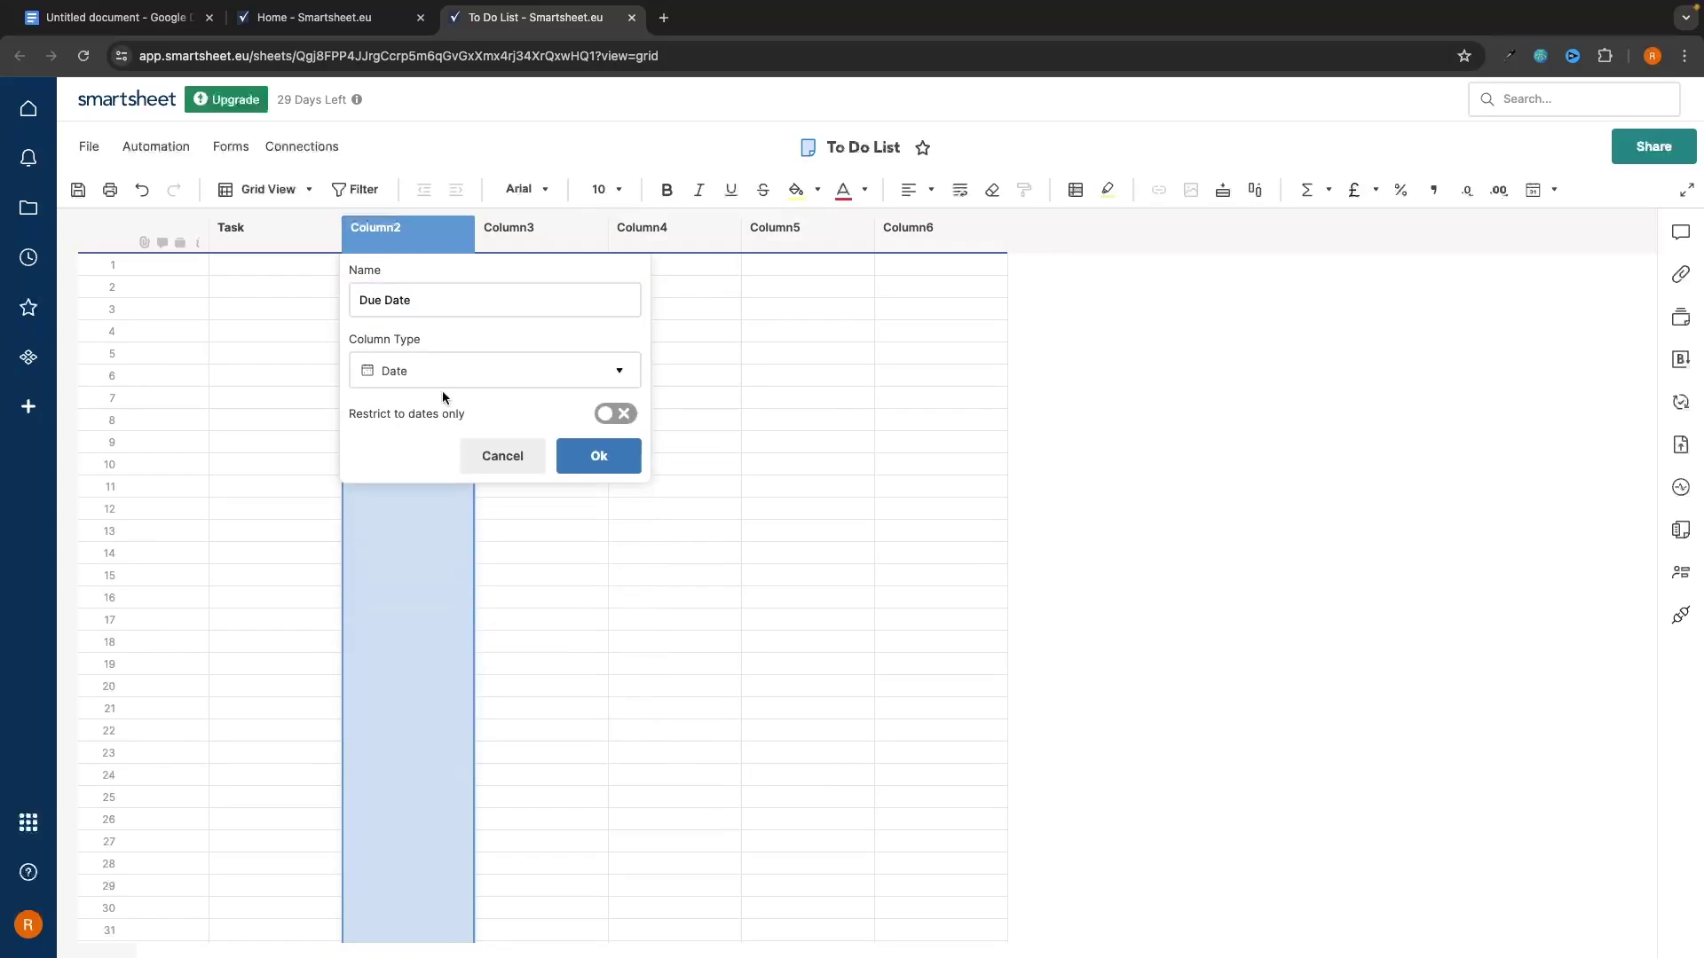
{"action": "left_click", "coordinate": [600, 451]}
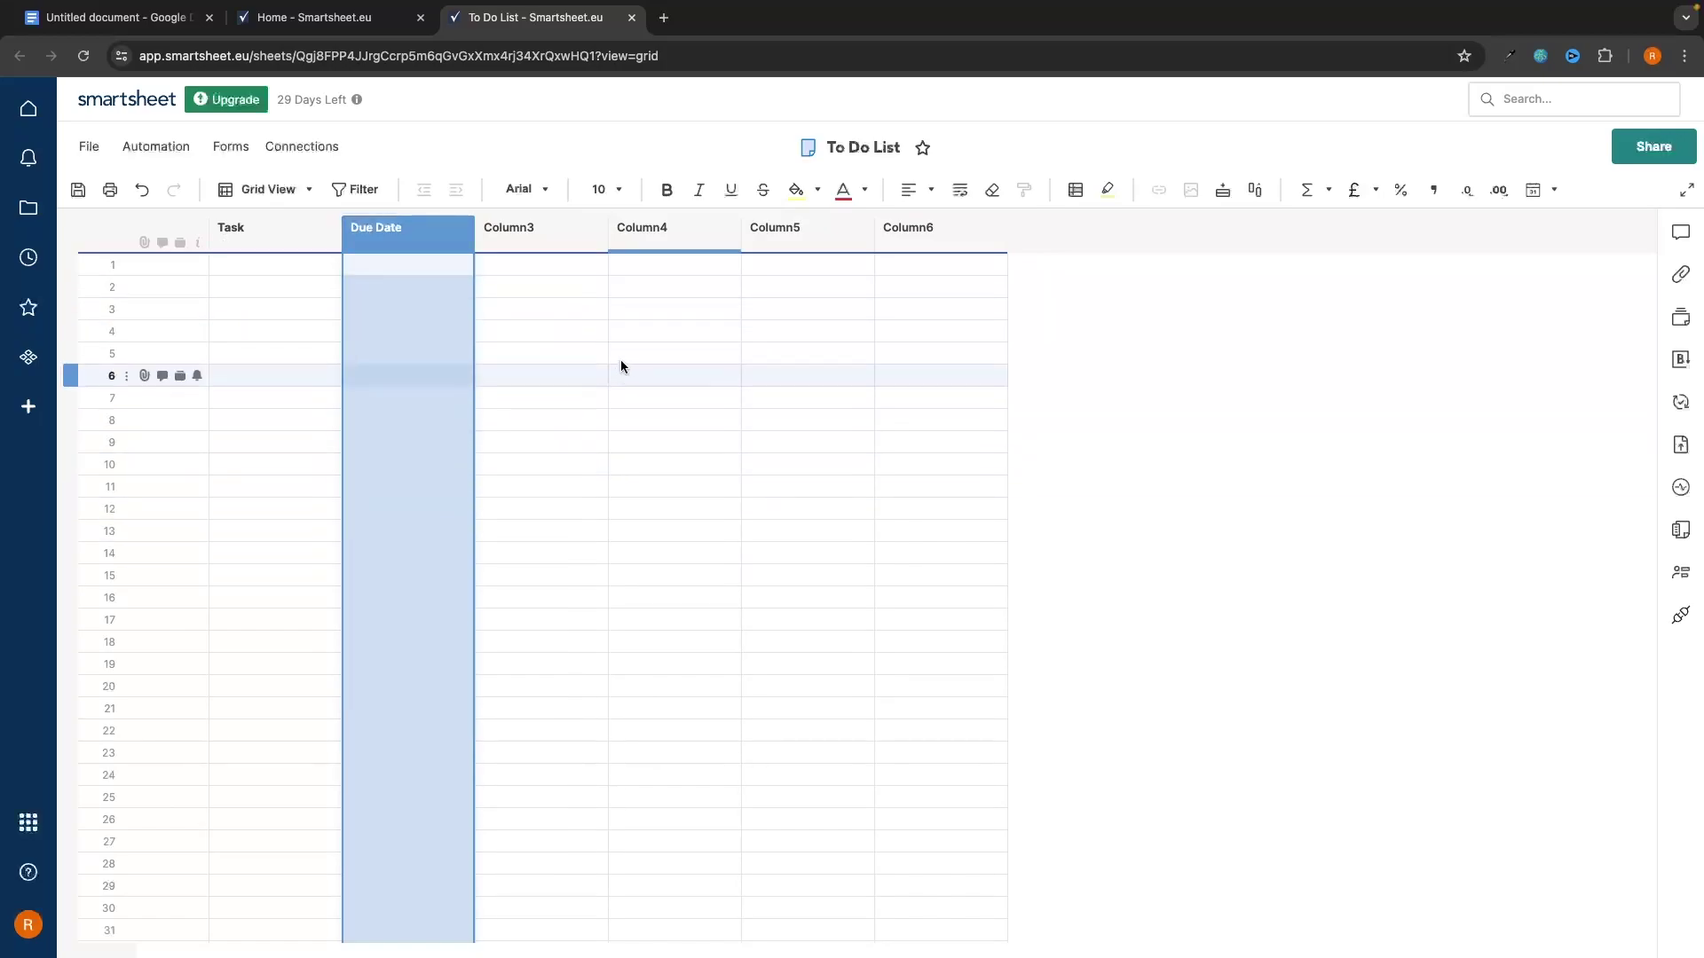
Step: Rename Column3 to Complete and choose Checkbox as its column type
{"action": "double_click", "coordinate": [525, 229]}
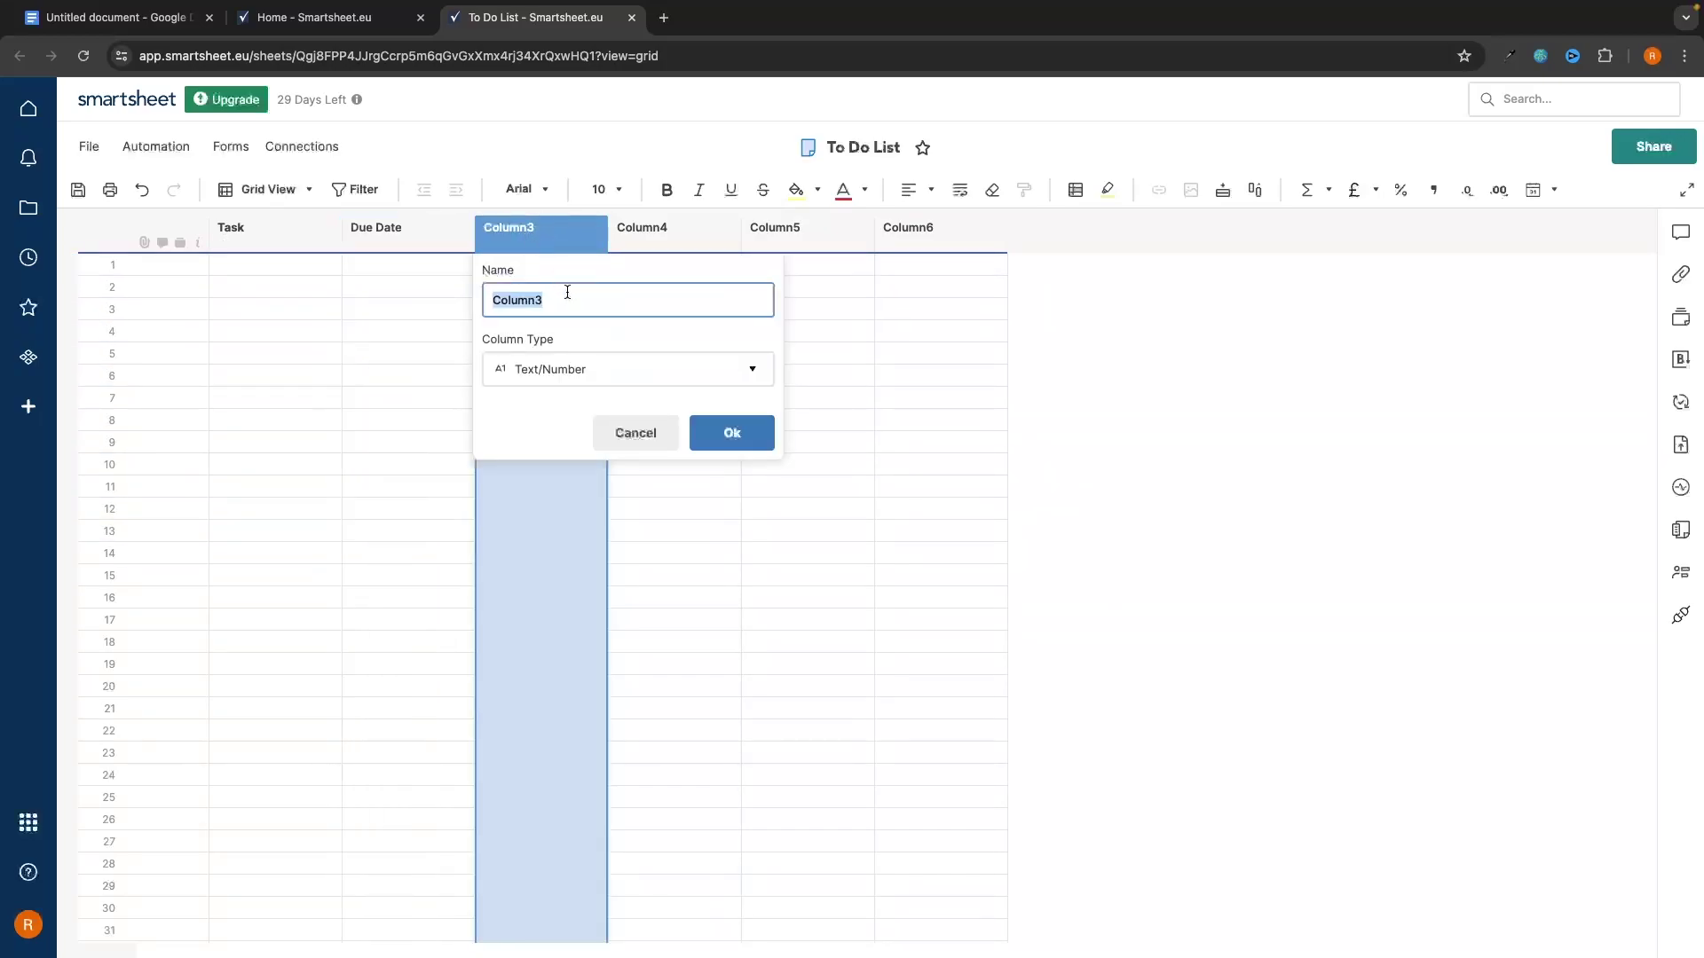
{"action": "type", "text": "Complete"}
{"action": "left_click", "coordinate": [559, 367]}
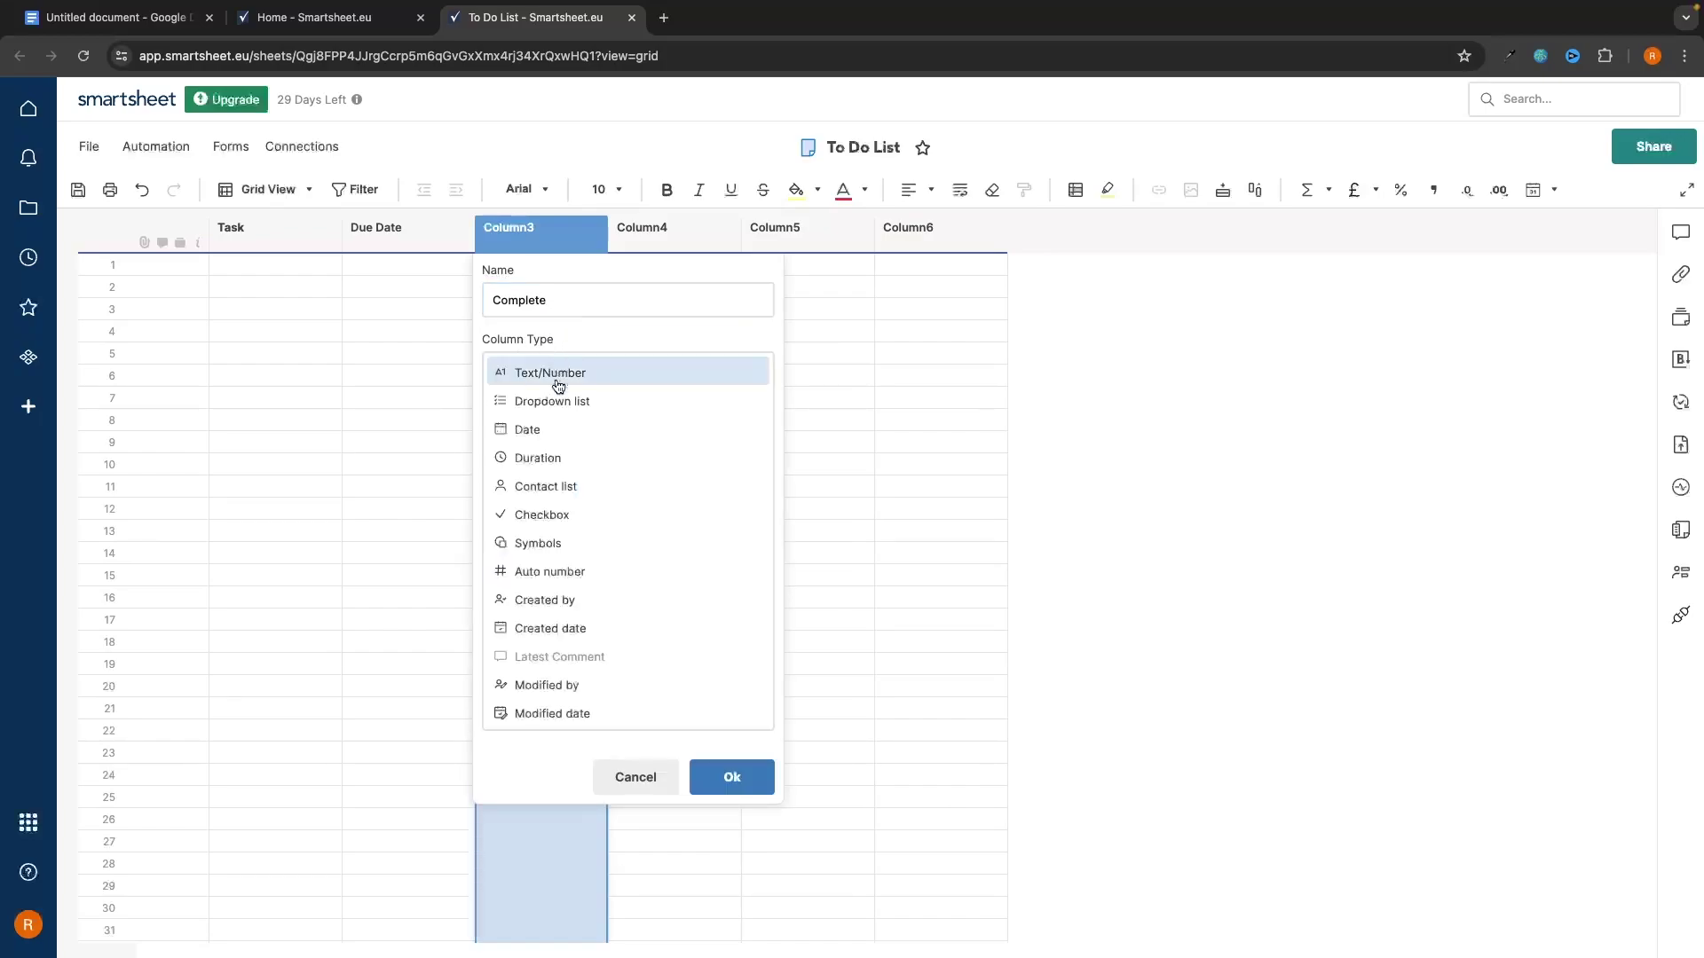
{"action": "left_click", "coordinate": [543, 517]}
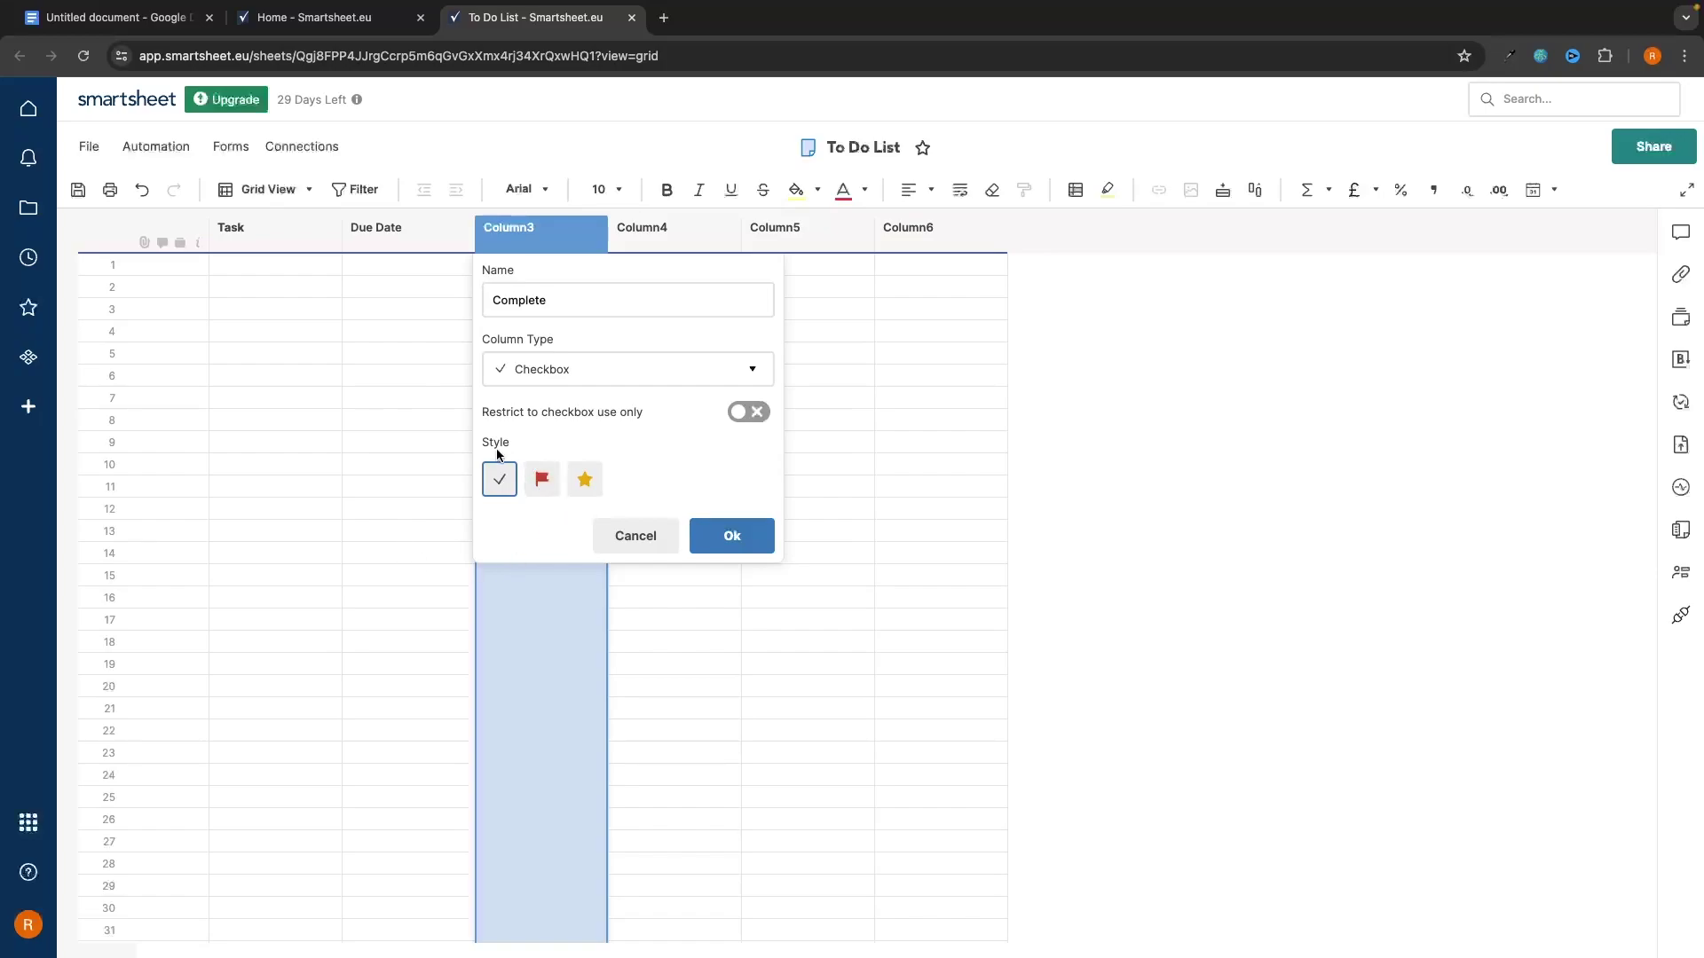
Step: Try the checkbox styles for the Complete column, then apply the column settings with the checkmark style
{"action": "left_click", "coordinate": [499, 479]}
{"action": "key", "text": "Right"}
{"action": "key", "text": "Right"}
{"action": "left_click", "coordinate": [501, 481]}
{"action": "left_click", "coordinate": [589, 481]}
{"action": "left_click", "coordinate": [500, 480]}
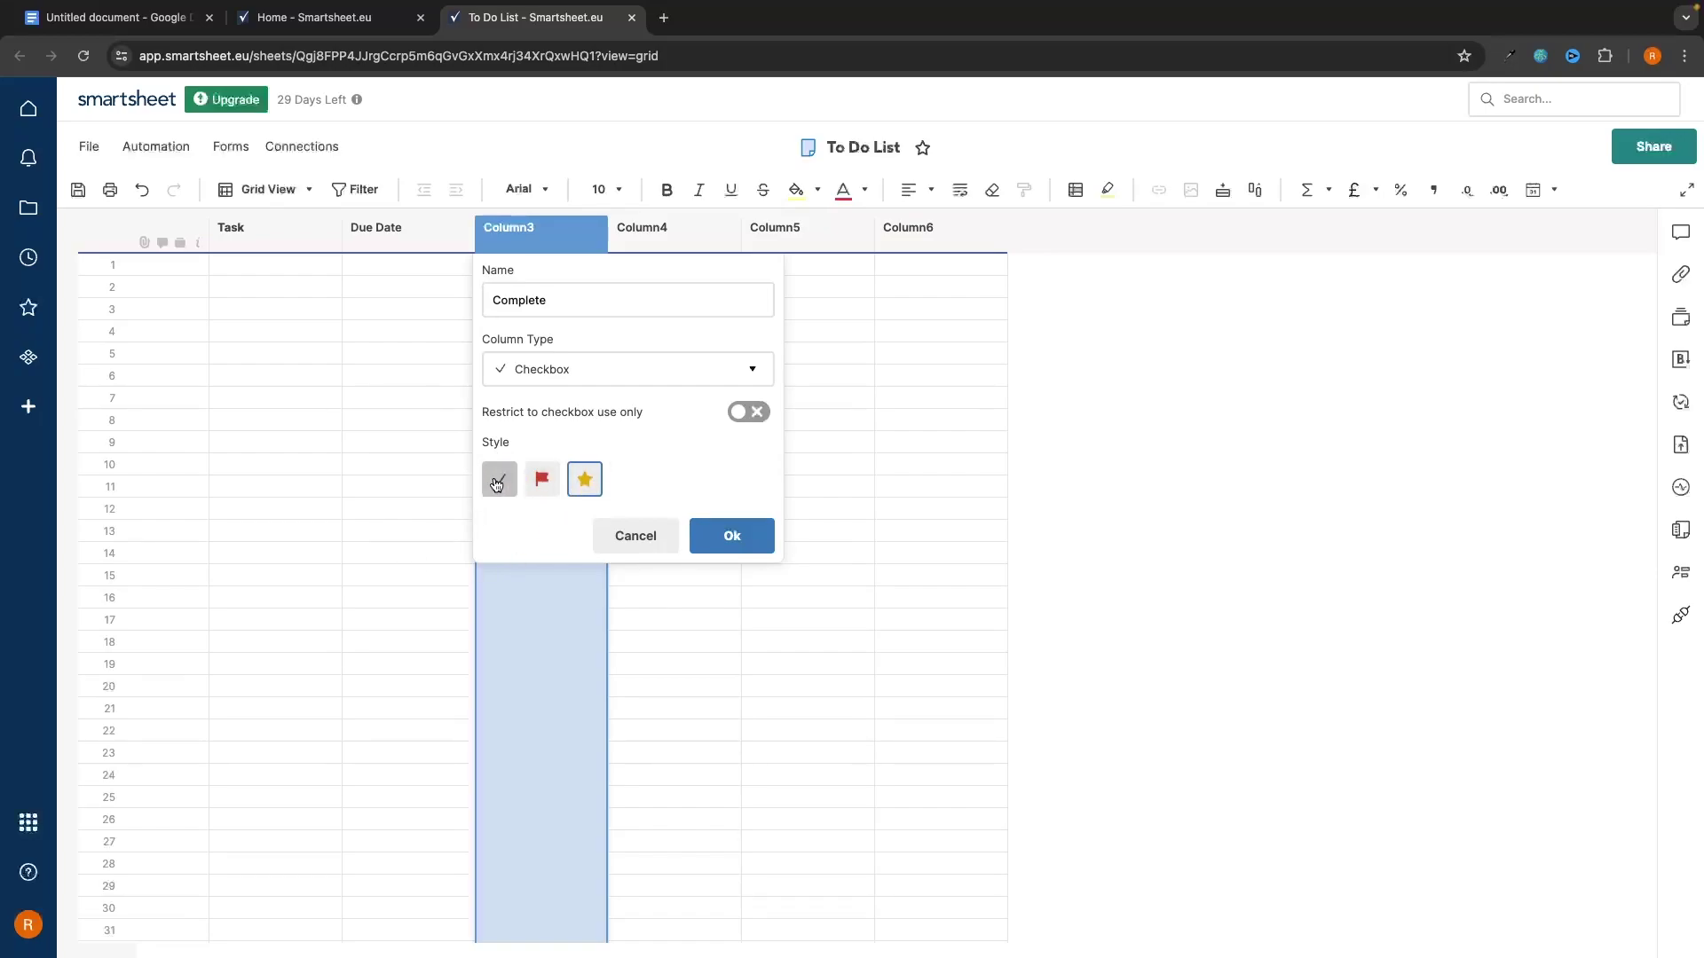
{"action": "left_click", "coordinate": [539, 481]}
{"action": "key", "text": "Left"}
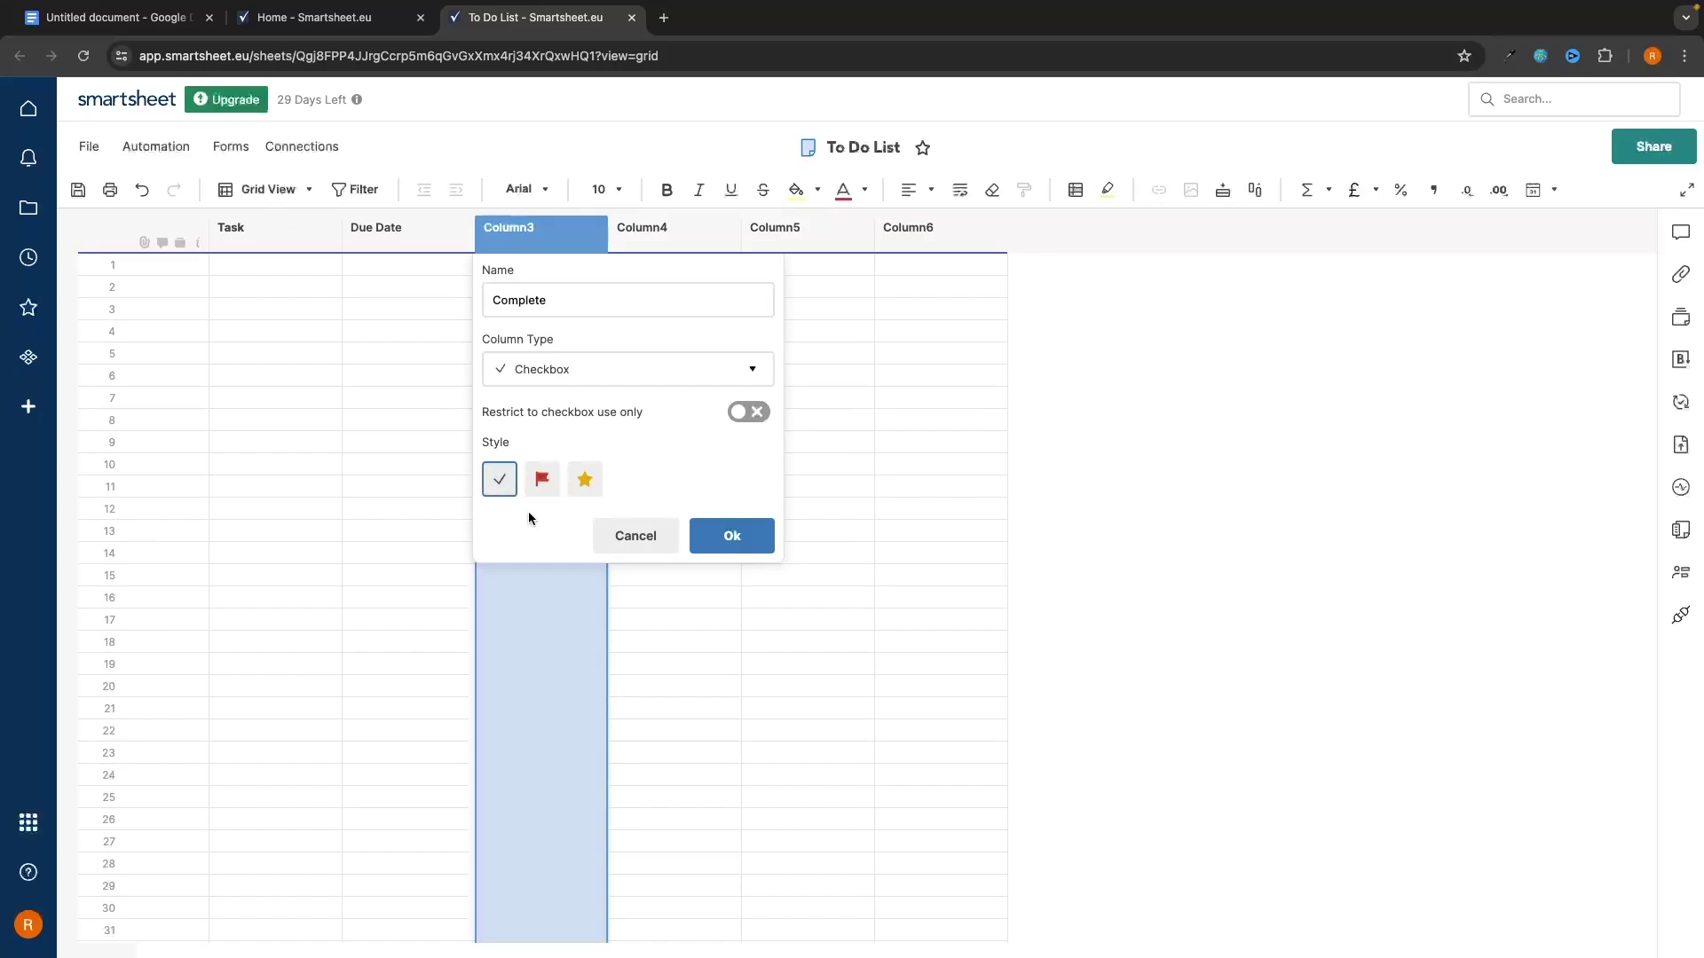
{"action": "left_click", "coordinate": [731, 537]}
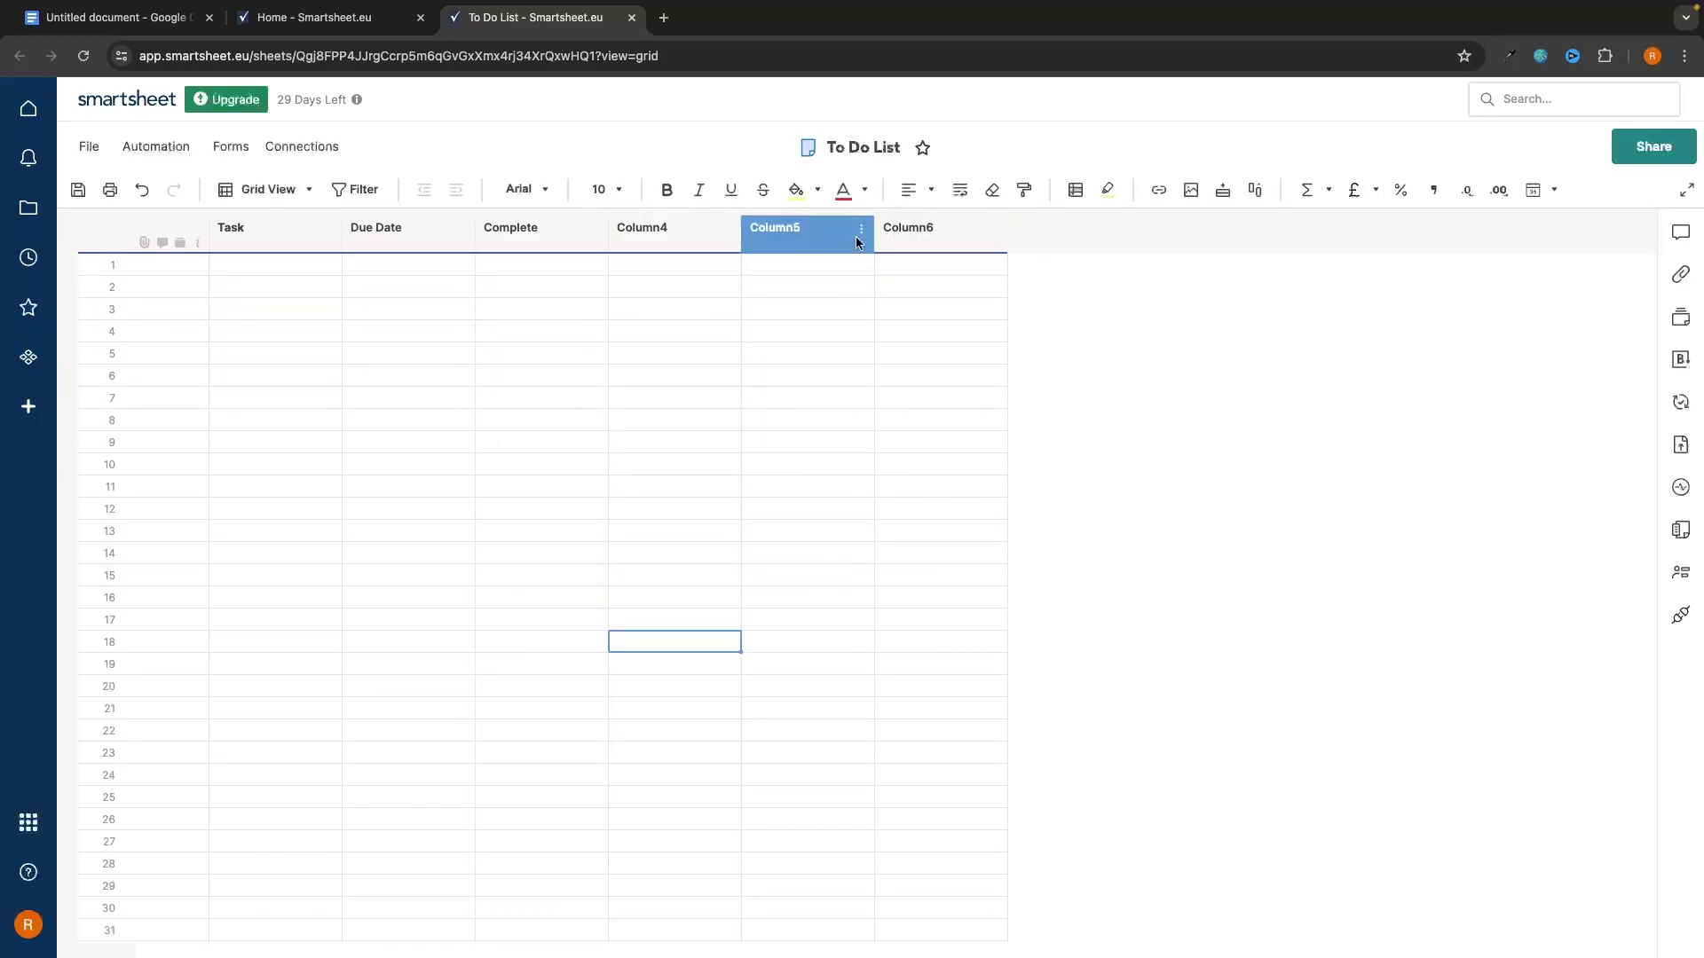
Step: Review the column types available for Column4 without changing the column
{"action": "double_click", "coordinate": [699, 234]}
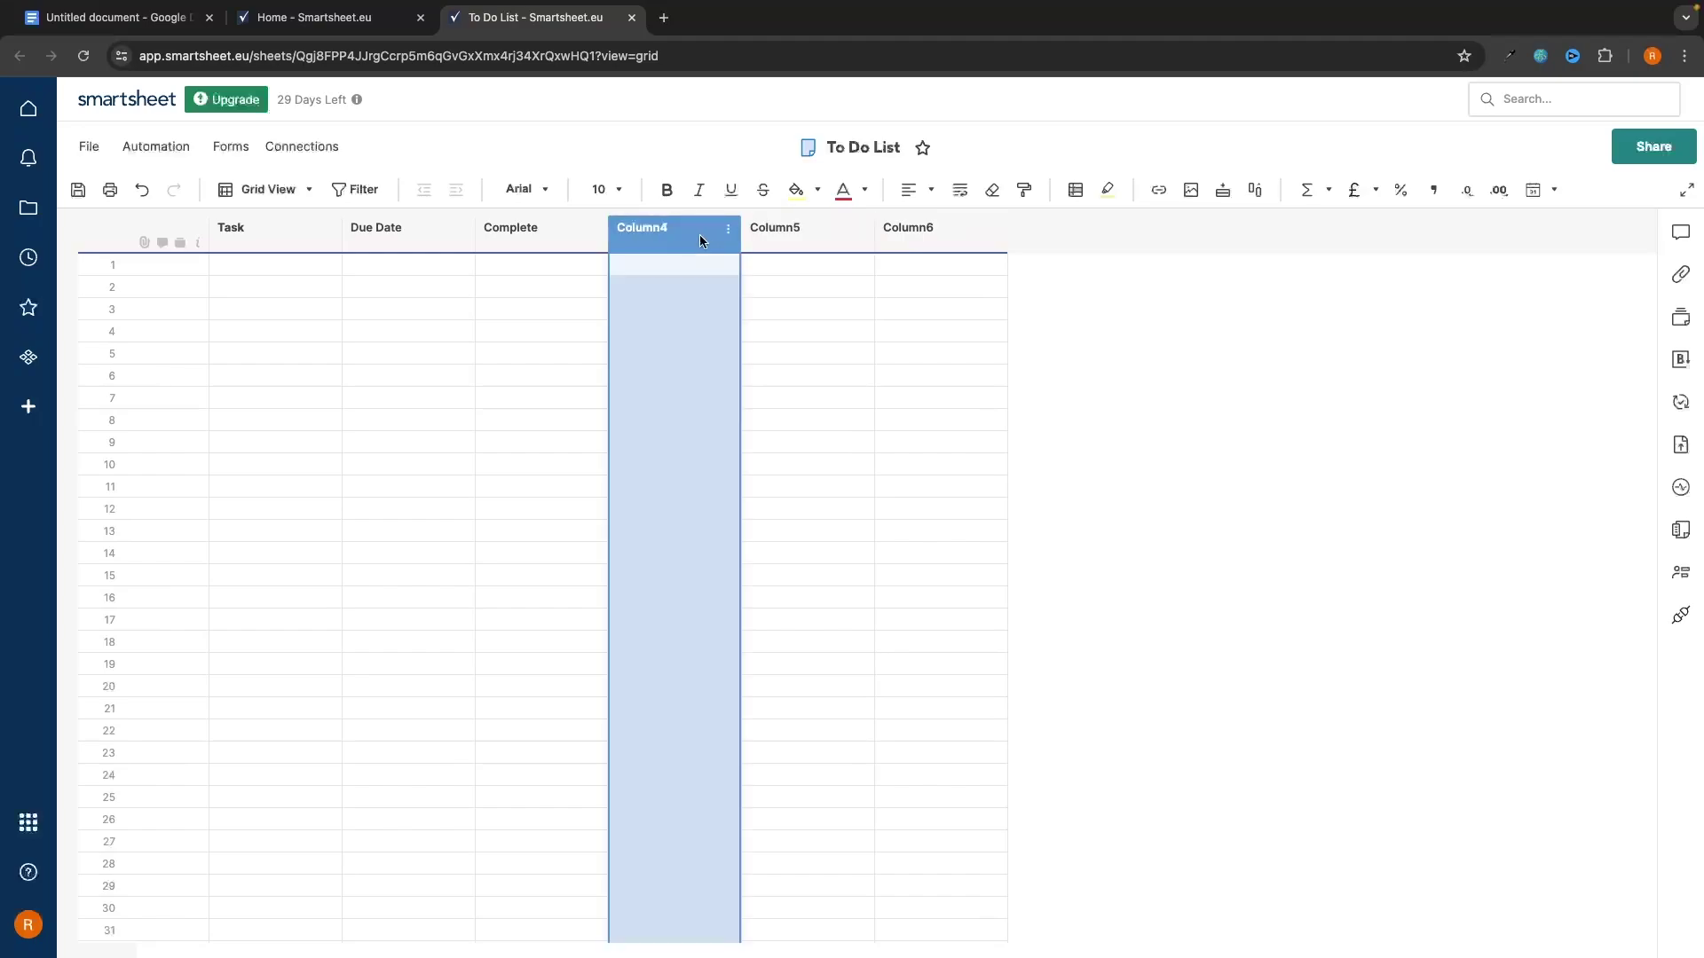
{"action": "left_click", "coordinate": [724, 371]}
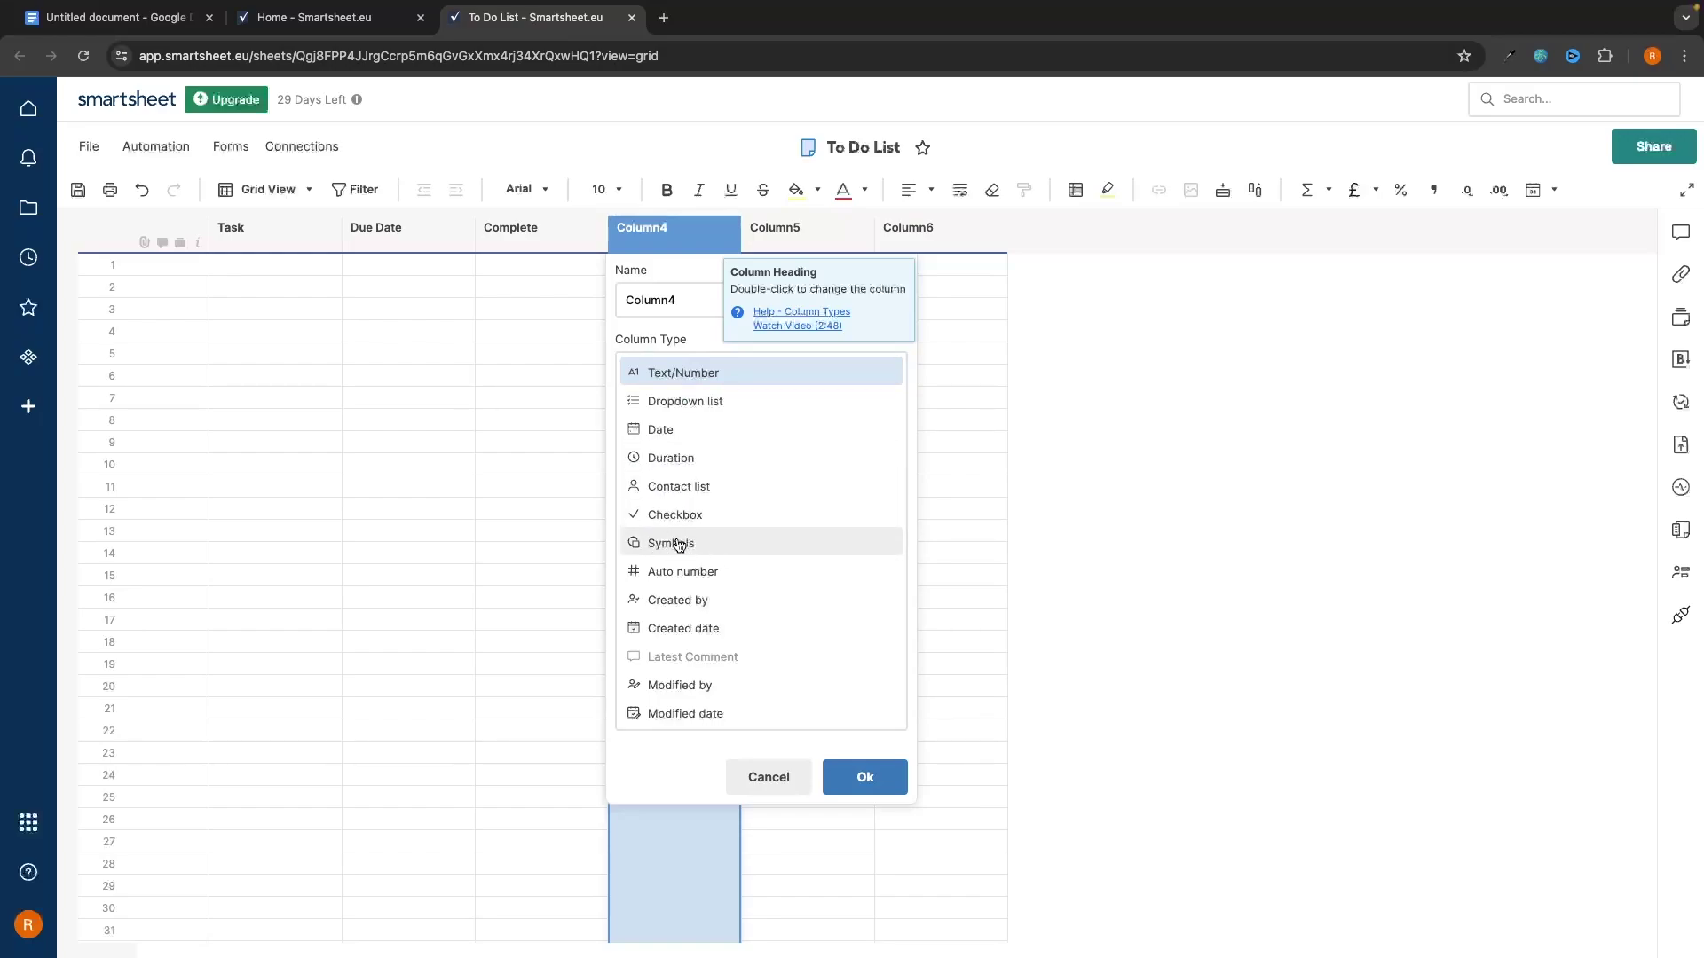
{"action": "left_click", "coordinate": [768, 777]}
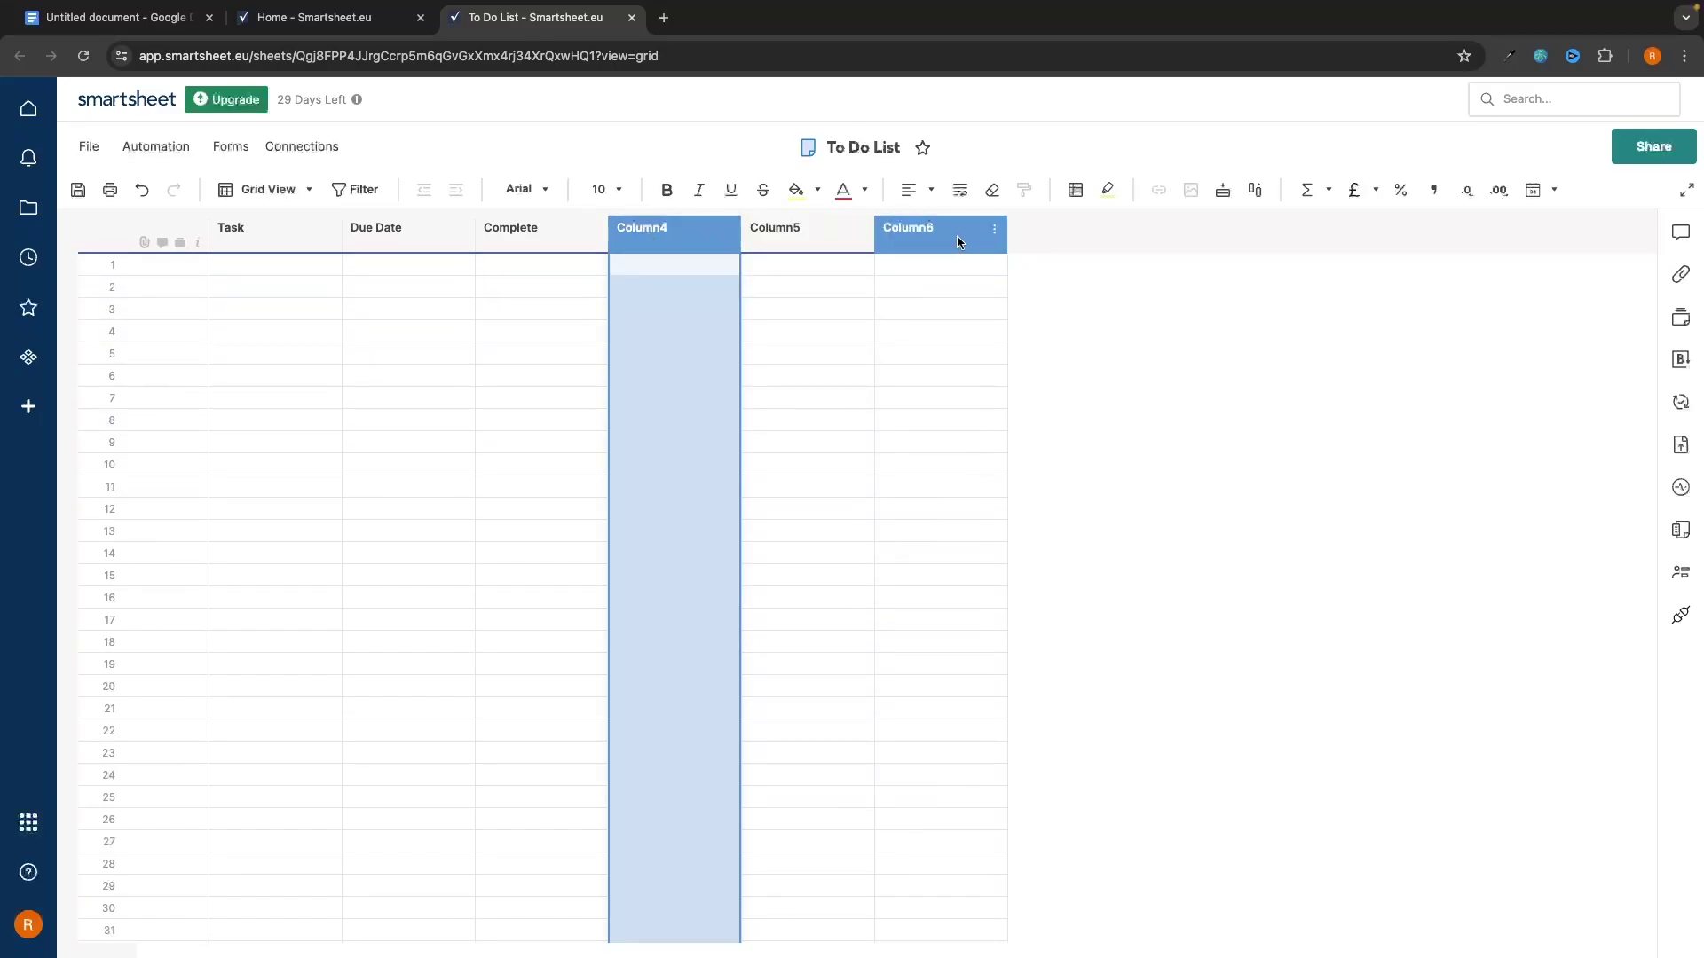
Step: Delete the unused columns Column4, Column5 and Column6 from the sheet
{"action": "right_click", "coordinate": [692, 238]}
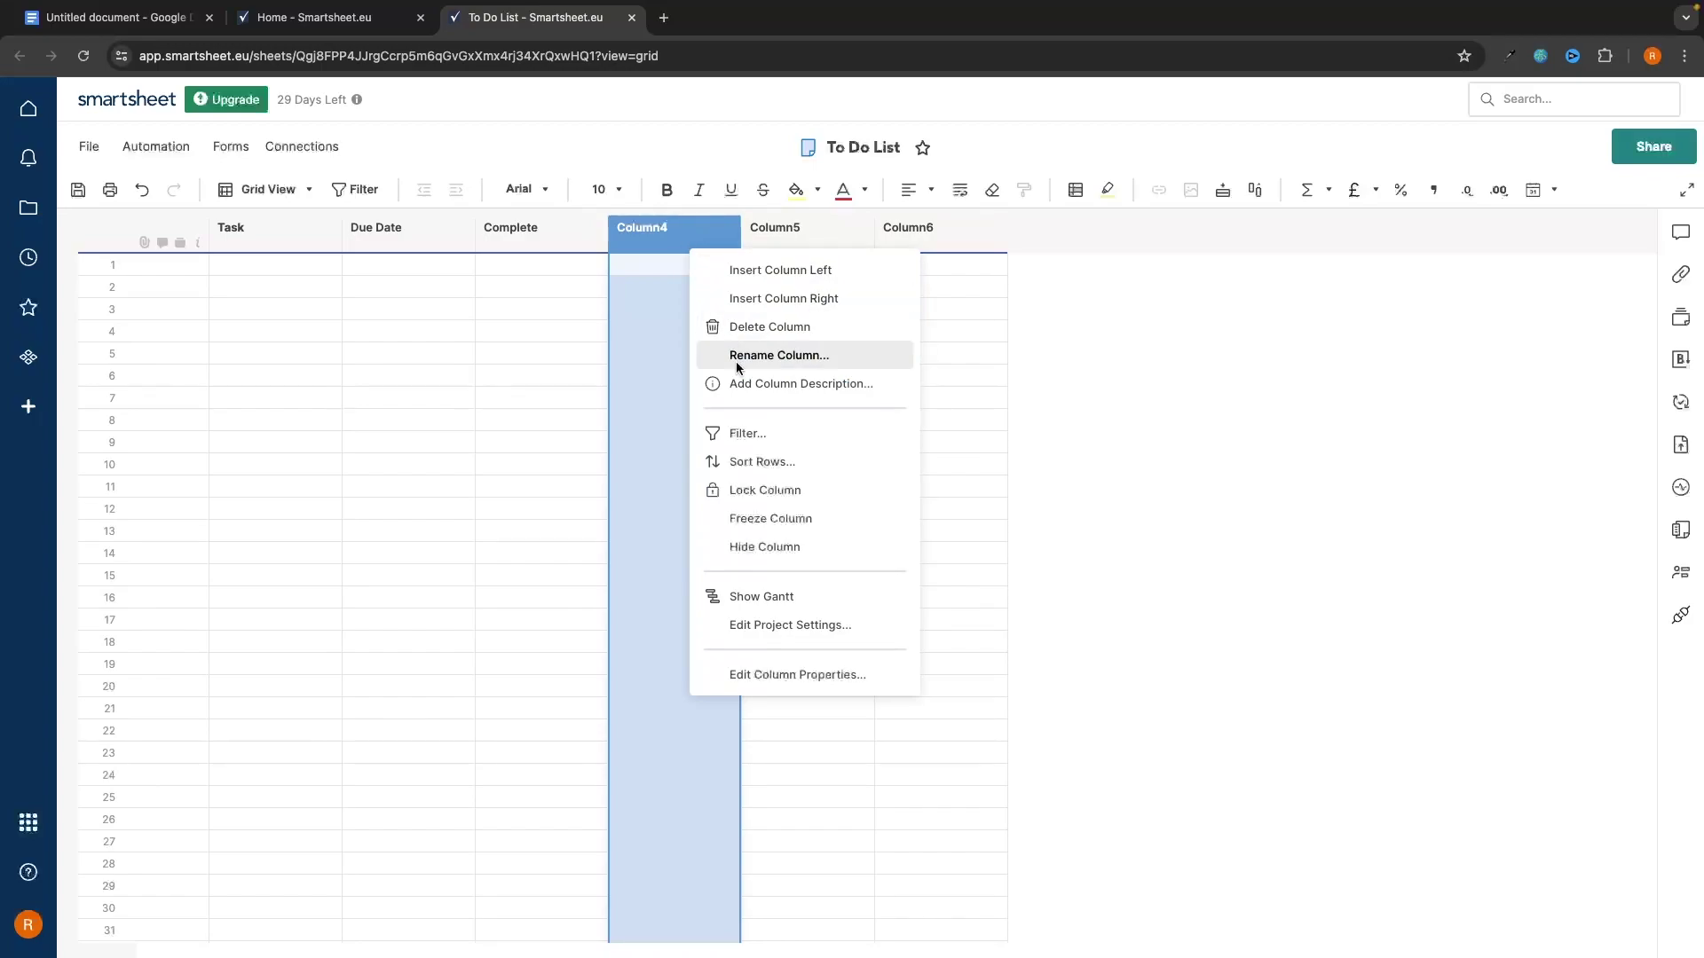
{"action": "left_click", "coordinate": [739, 329]}
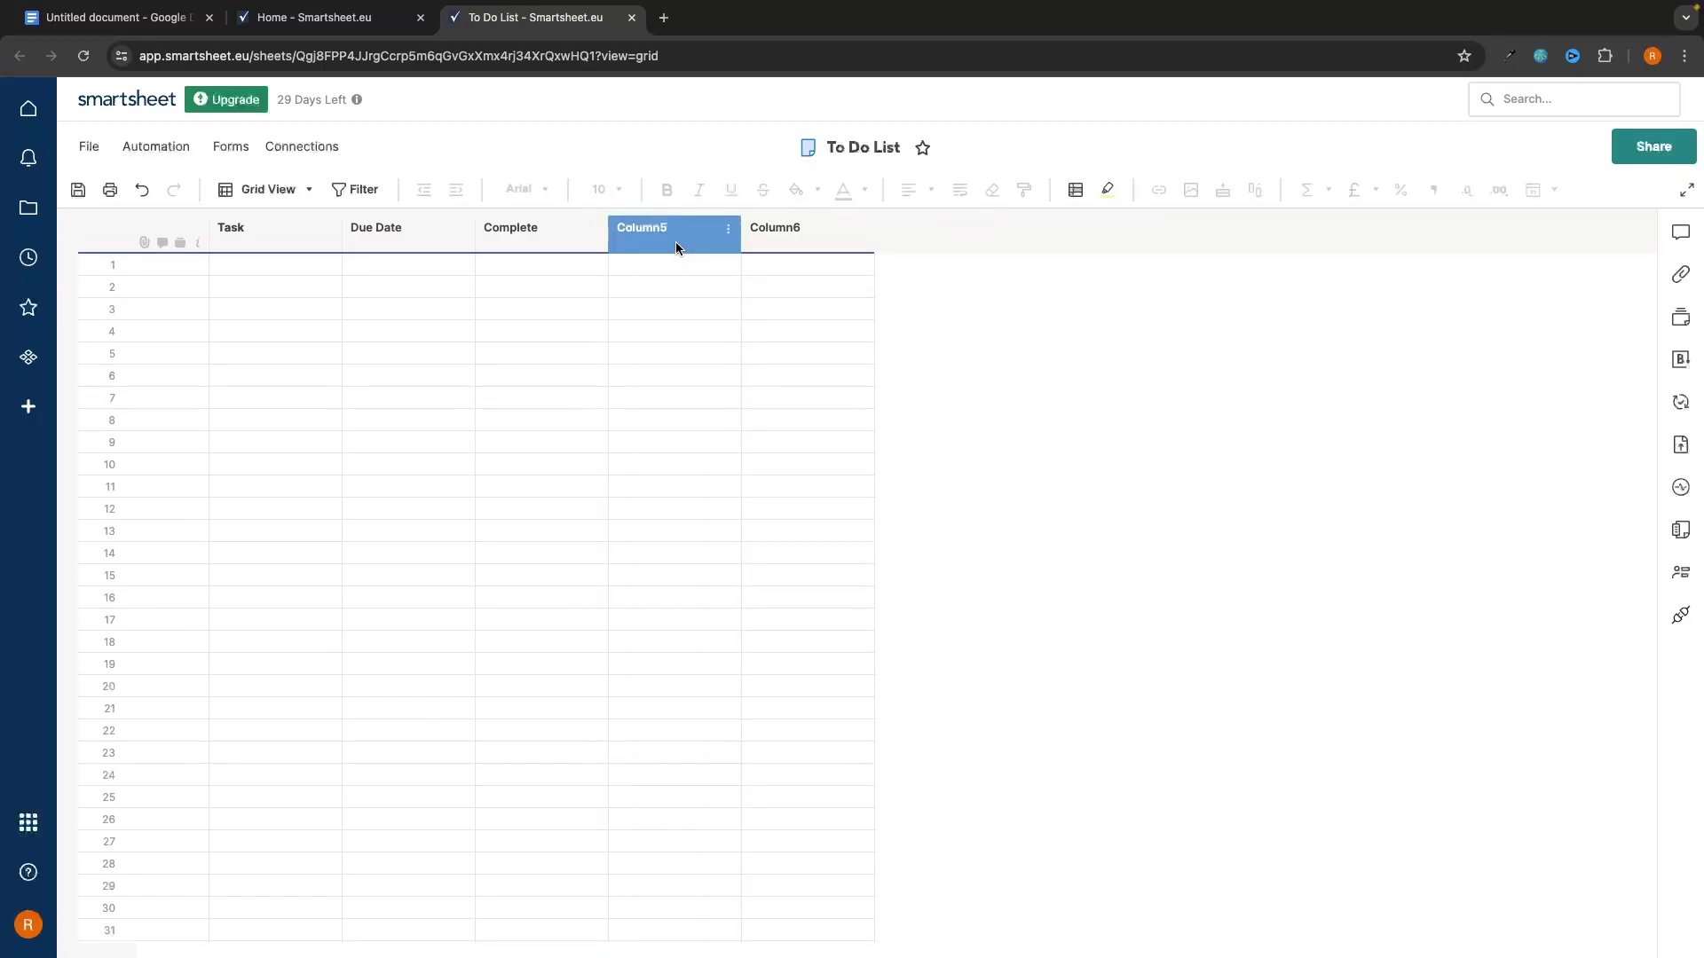
{"action": "left_click", "coordinate": [675, 243]}
{"action": "right_click", "coordinate": [674, 239]}
{"action": "left_click", "coordinate": [745, 318]}
{"action": "left_click", "coordinate": [676, 229]}
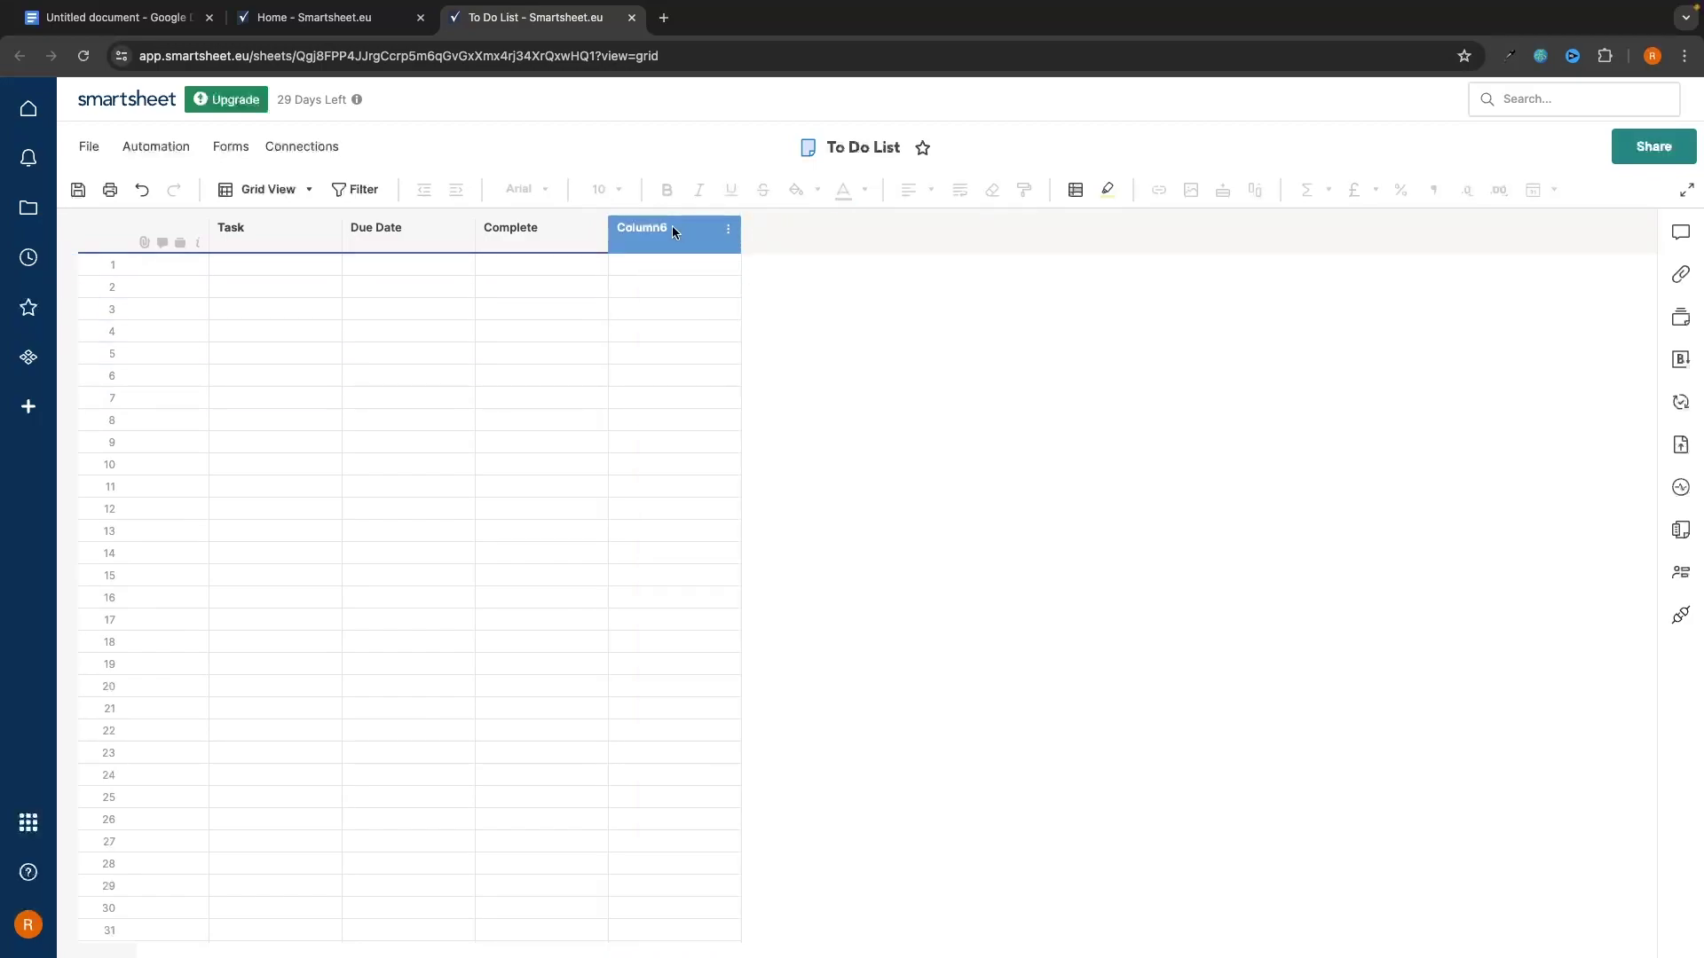
{"action": "right_click", "coordinate": [672, 229]}
{"action": "left_click", "coordinate": [741, 319]}
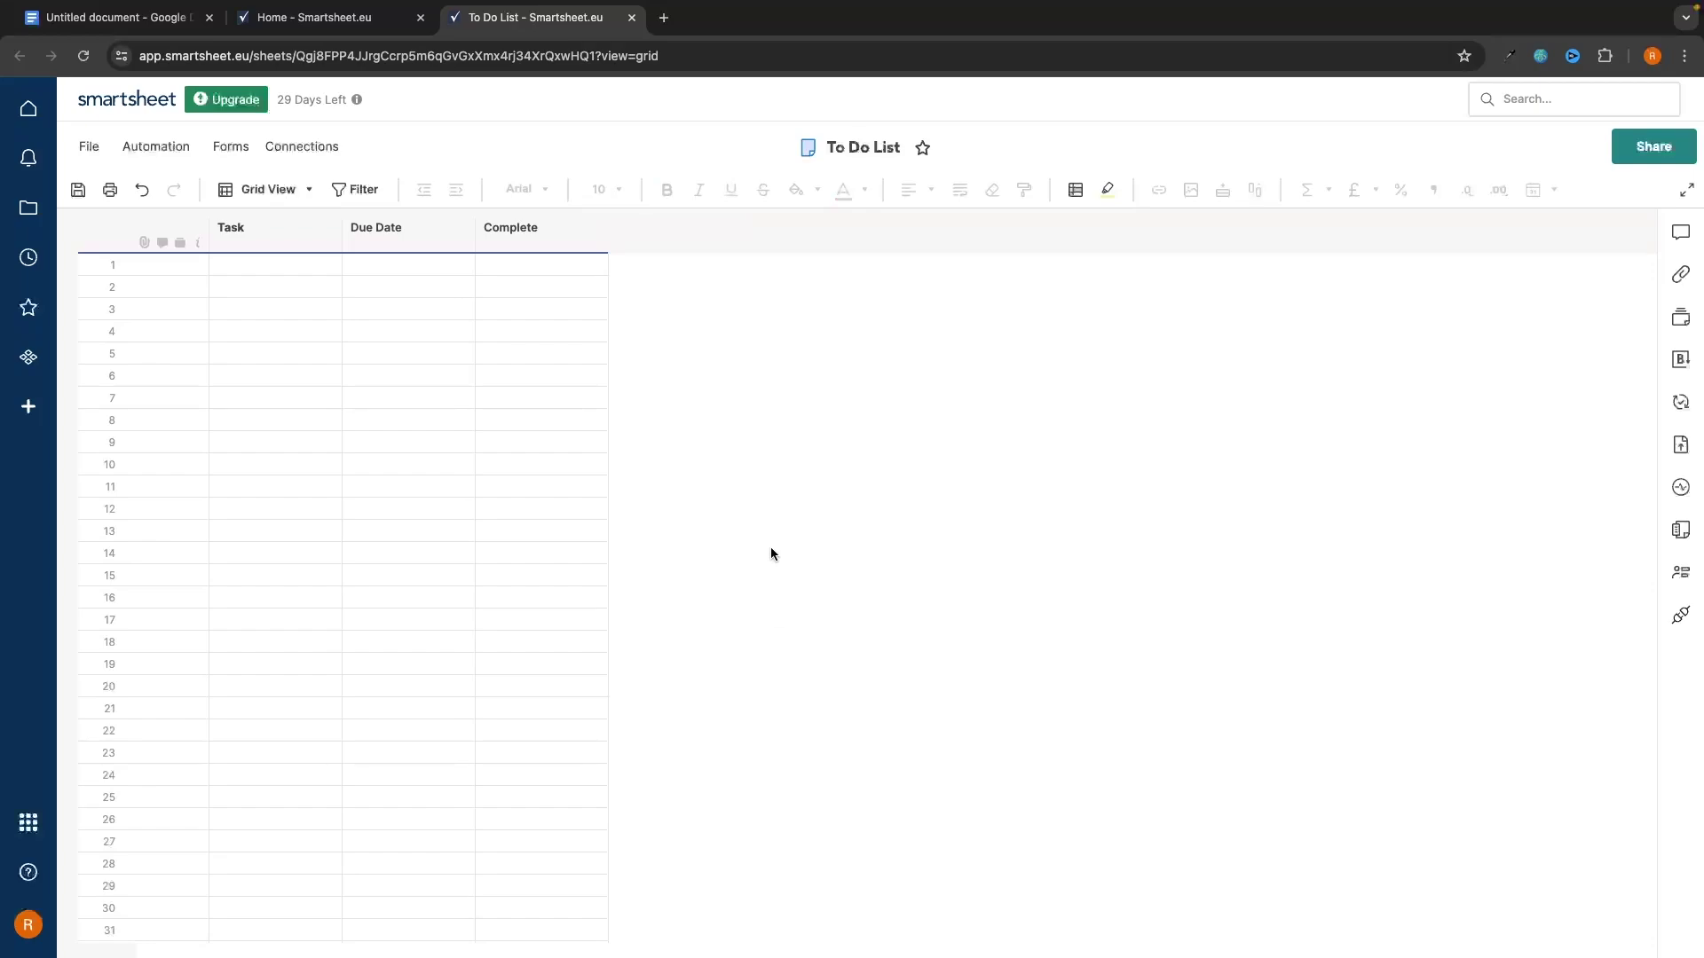
Step: Enter the task "Eat breakfast" in row 2 of the Task column
{"action": "left_click", "coordinate": [278, 218]}
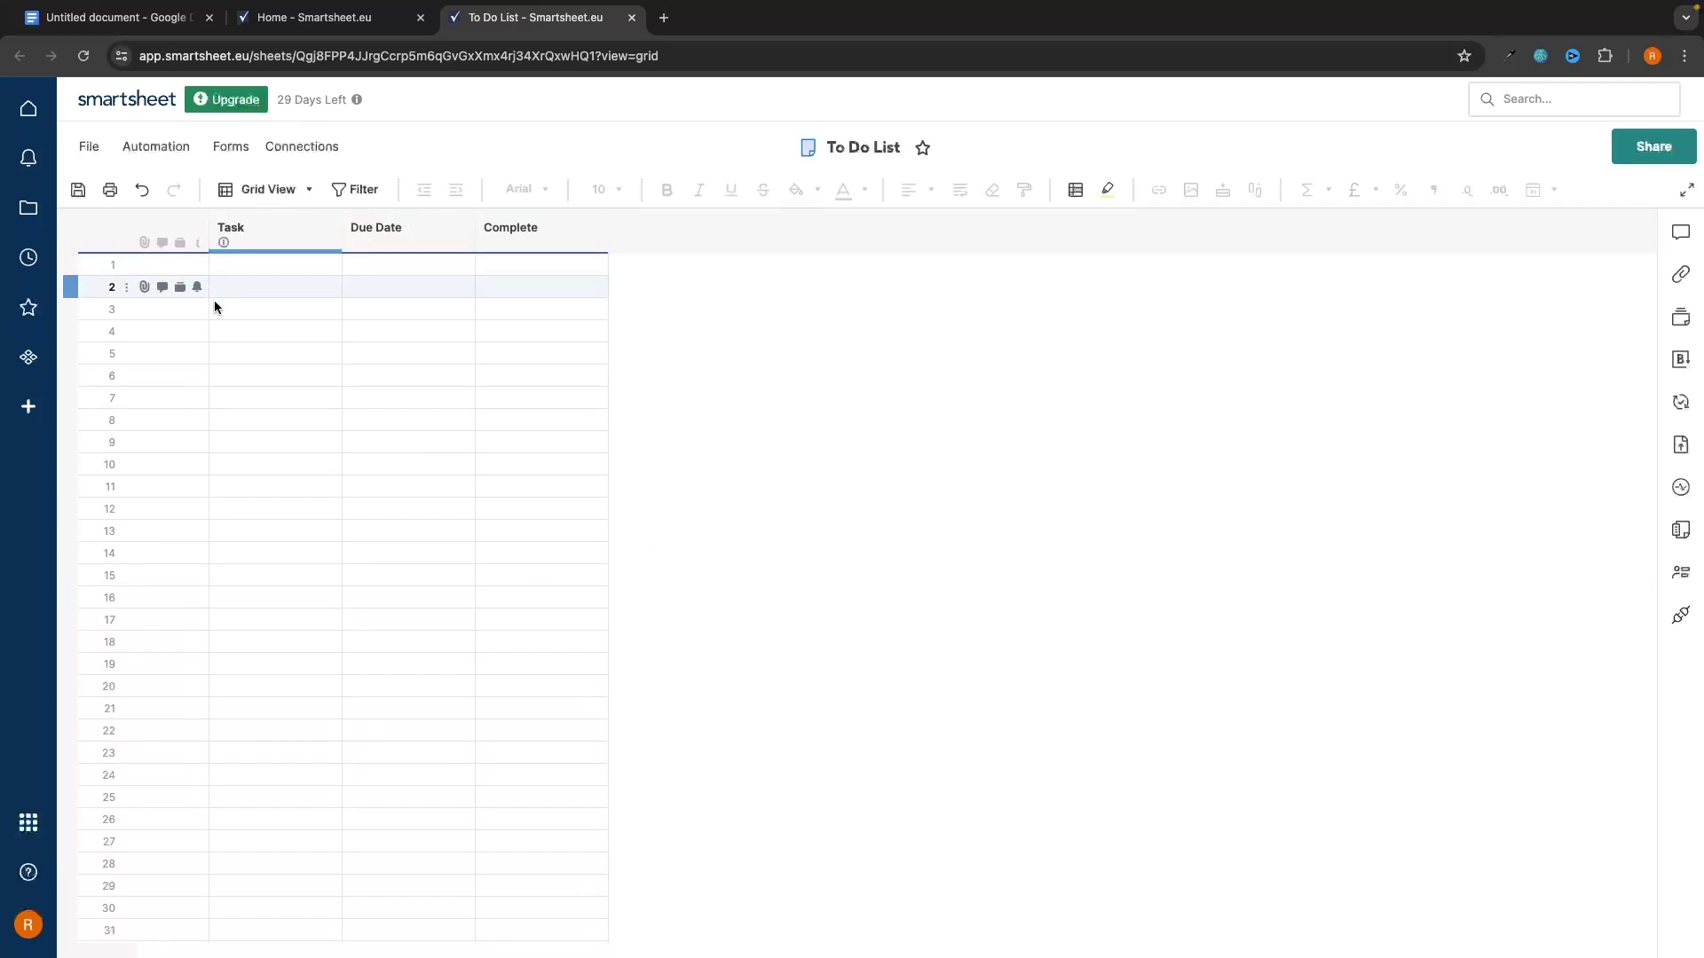
{"action": "left_click", "coordinate": [260, 285]}
{"action": "left_click", "coordinate": [260, 284]}
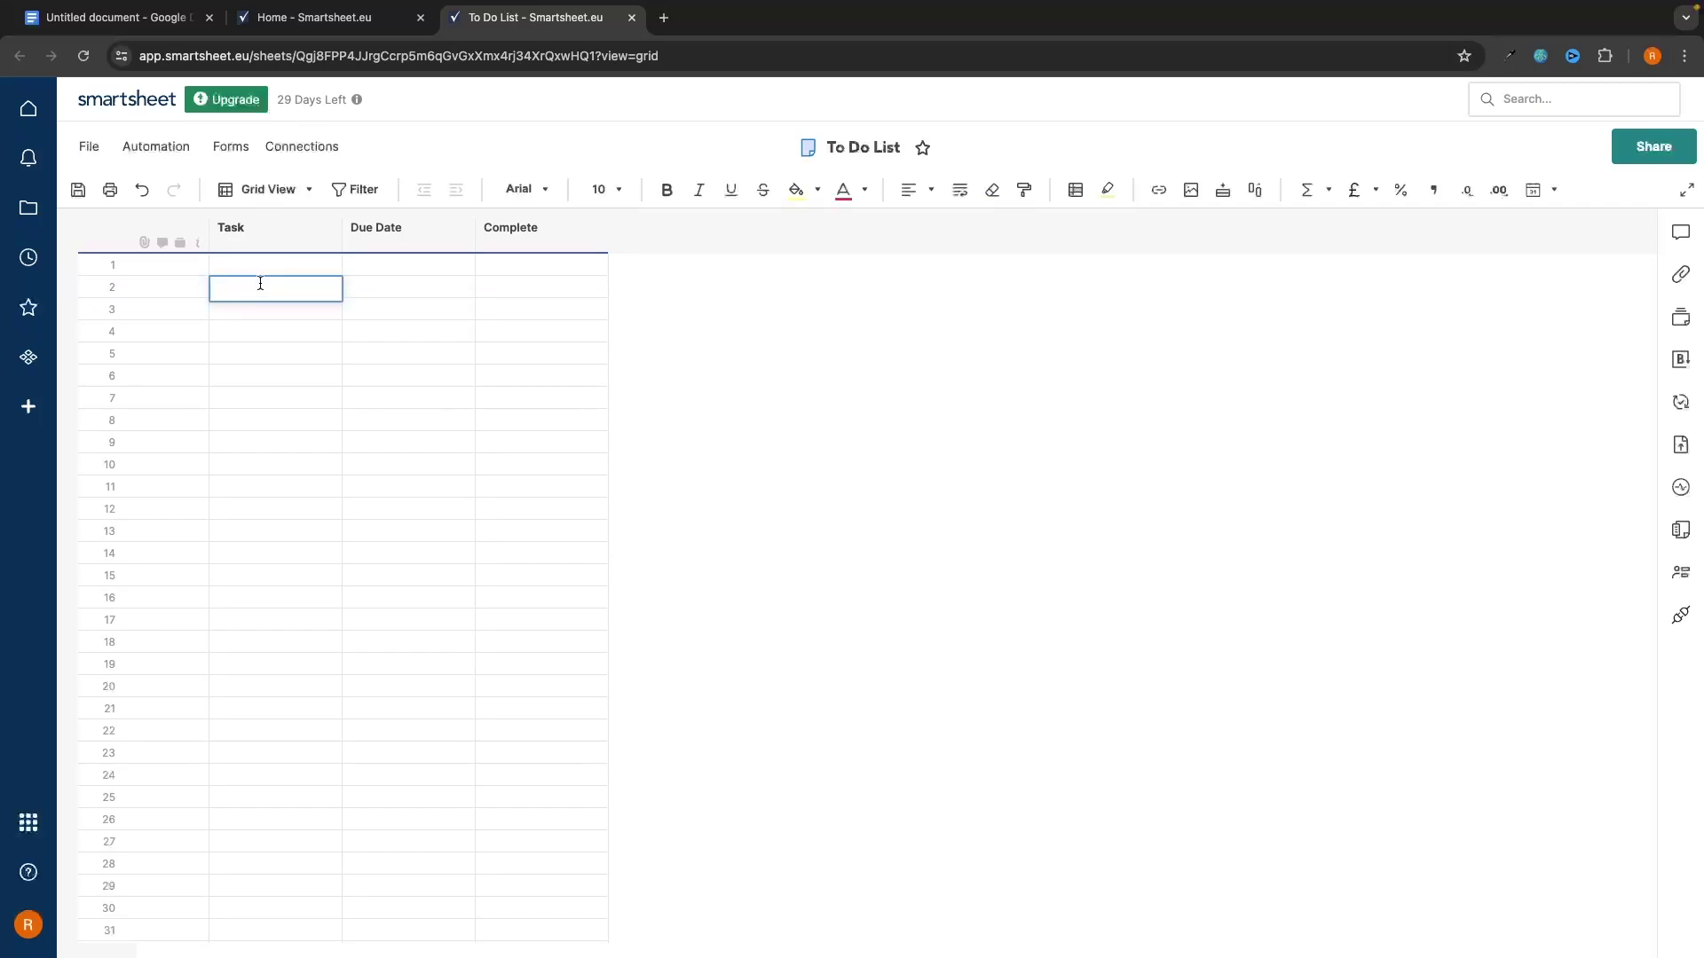
{"action": "type", "text": "EAT"}
{"action": "key", "text": "BackSpace"}
{"action": "key", "text": "BackSpace"}
{"action": "key", "text": "Caps_Lock"}
{"action": "type", "text": "at breakfast"}
{"action": "key", "text": "Return"}
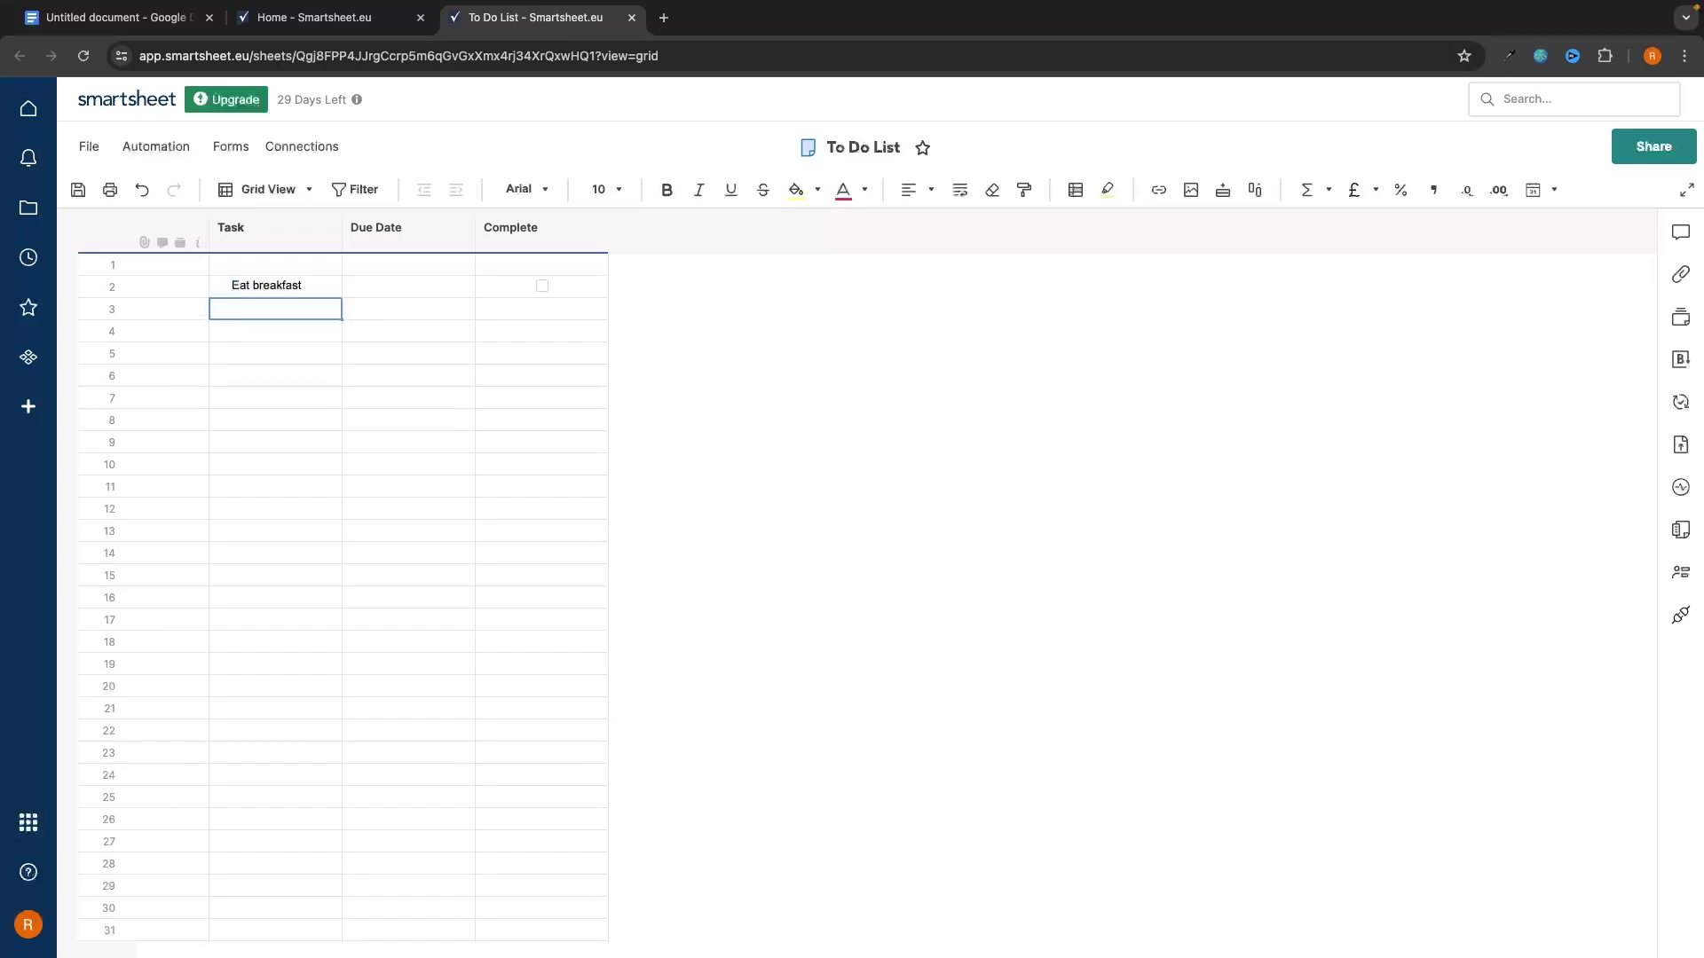
Step: Set the due date of the Eat breakfast task to 22 July 2024
{"action": "left_click", "coordinate": [390, 285]}
{"action": "left_click", "coordinate": [463, 287]}
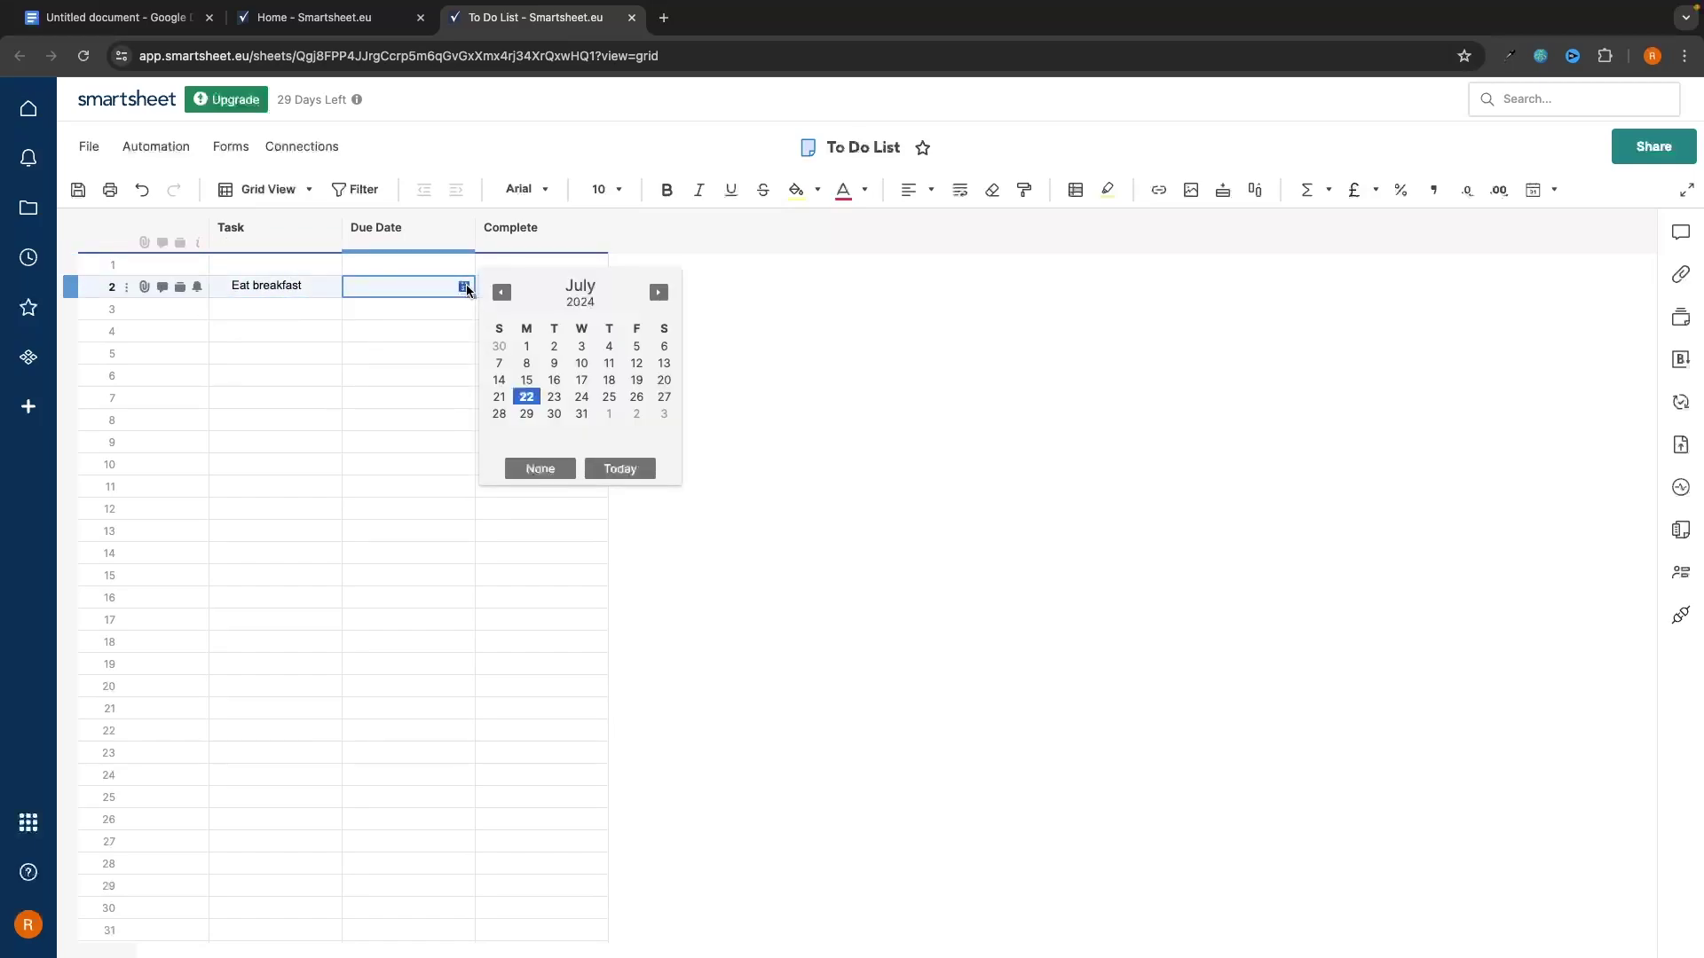
{"action": "left_click", "coordinate": [527, 396]}
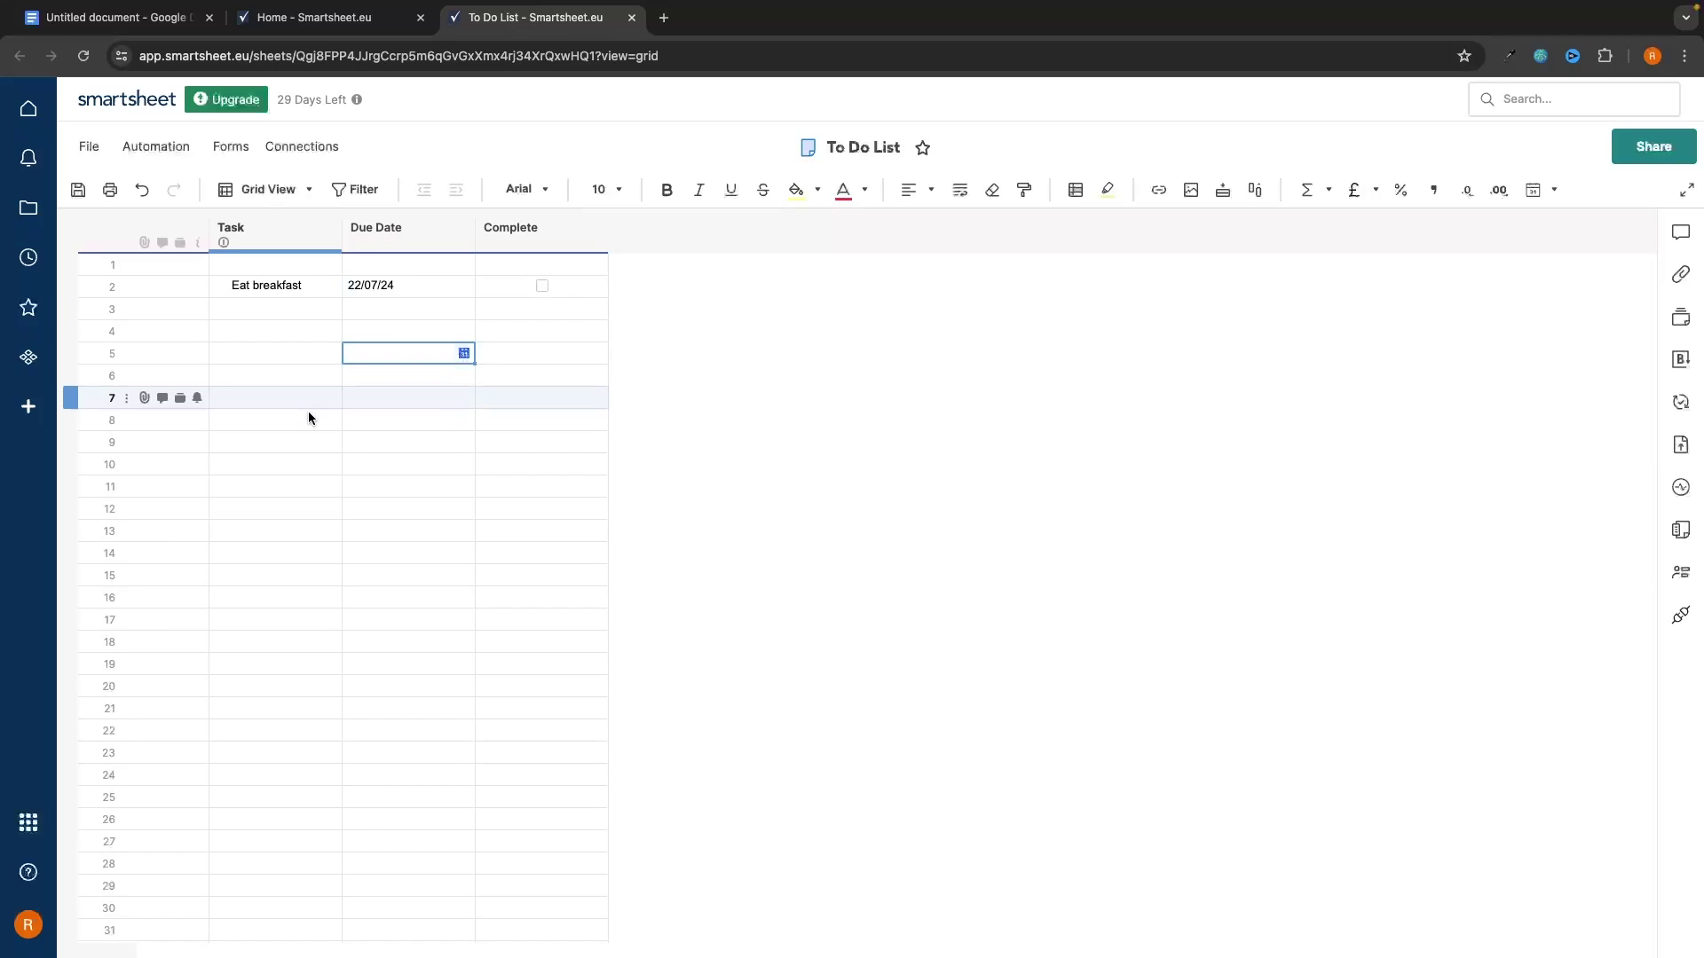
Step: Mark the Eat breakfast task complete and enter "Record Smartsheet todo list" as the task in row 3
{"action": "left_click", "coordinate": [541, 286]}
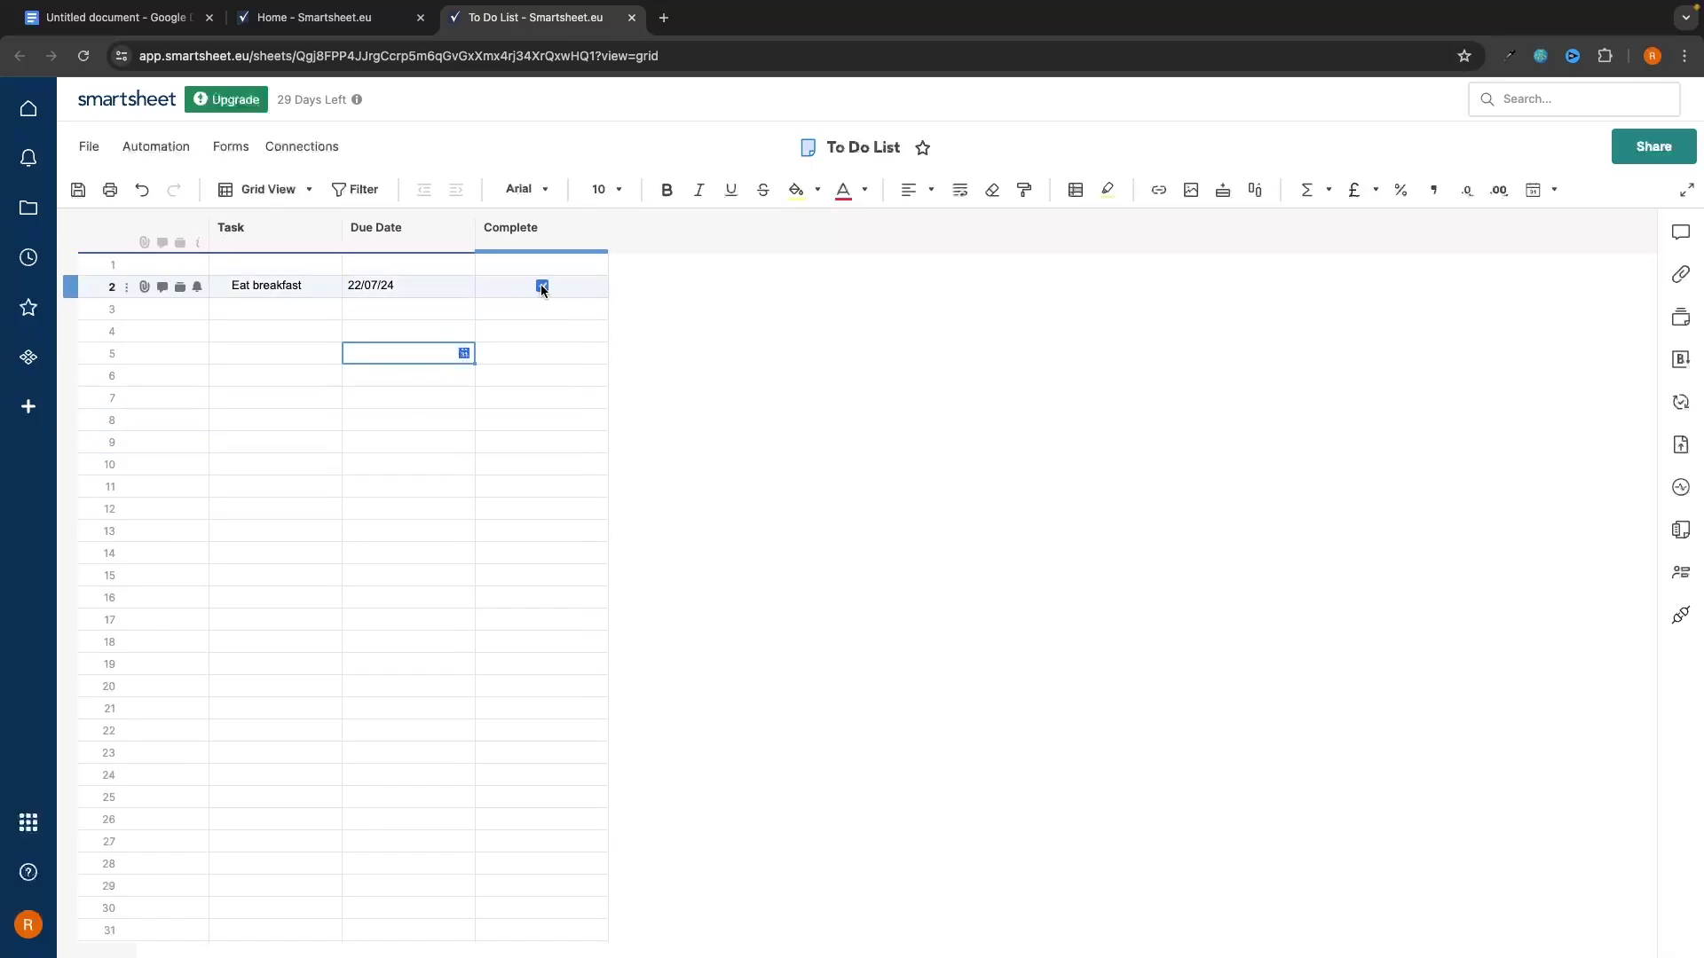
{"action": "left_click", "coordinate": [252, 307]}
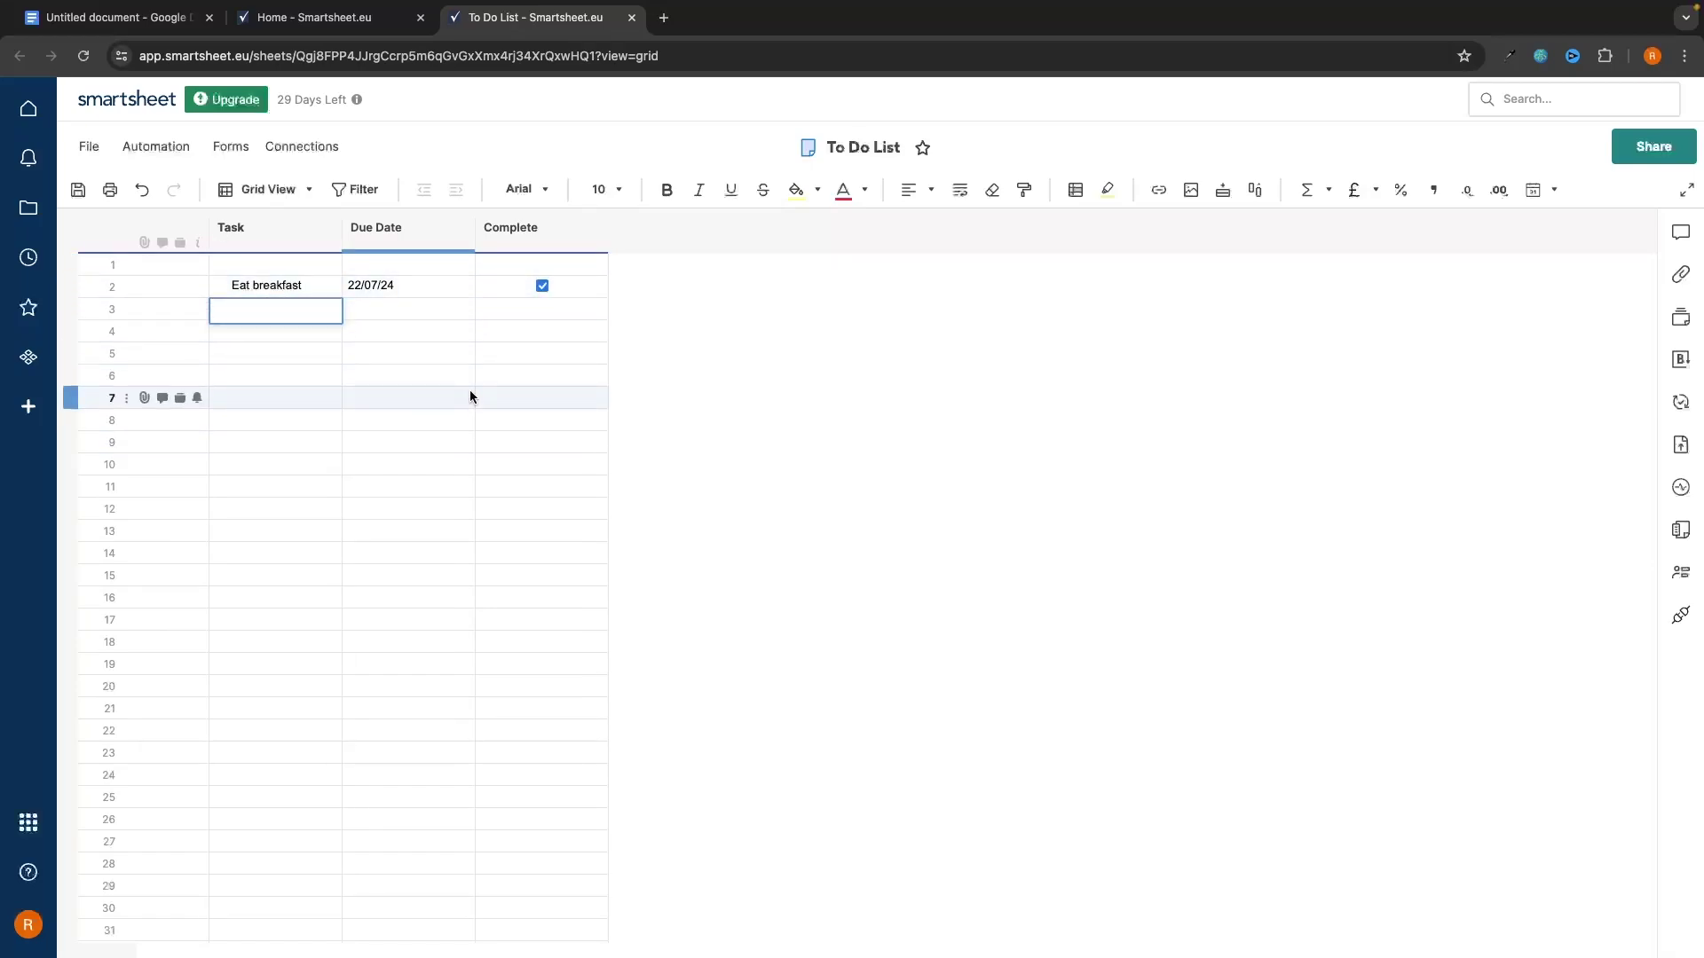
{"action": "type", "text": "Record Smartsheet todo list"}
{"action": "key", "text": "Return"}
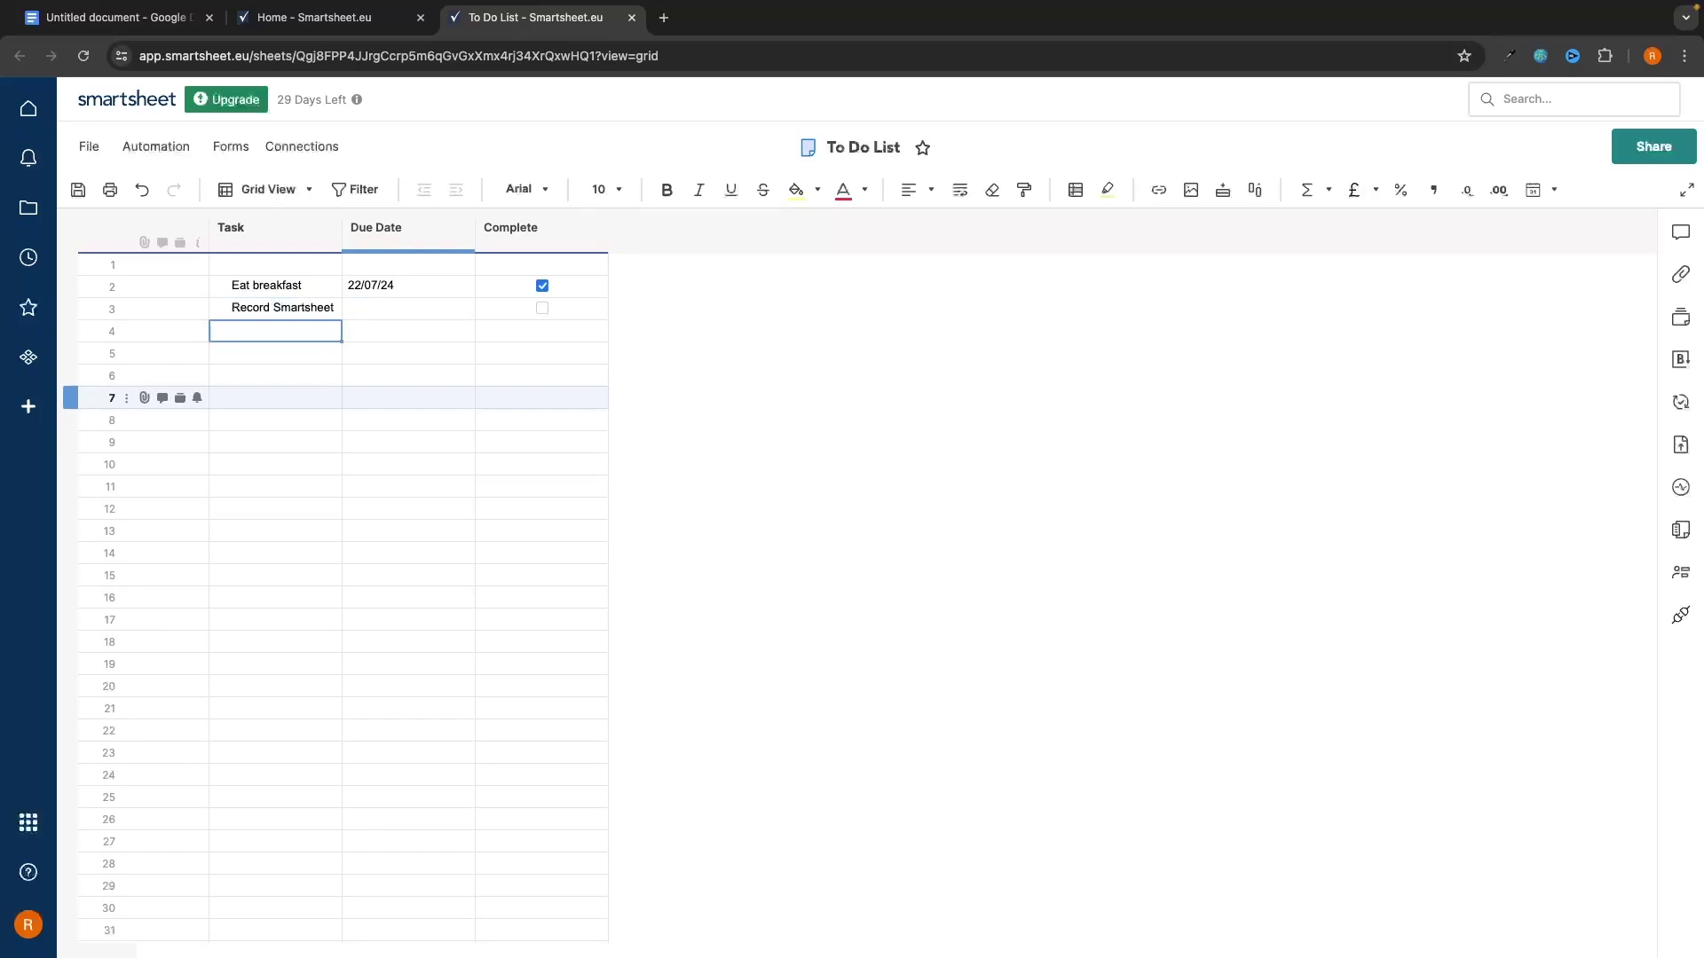
Step: Set the due date of the row 3 task to 22 July 2024
{"action": "left_click", "coordinate": [435, 318]}
{"action": "left_click", "coordinate": [464, 308]}
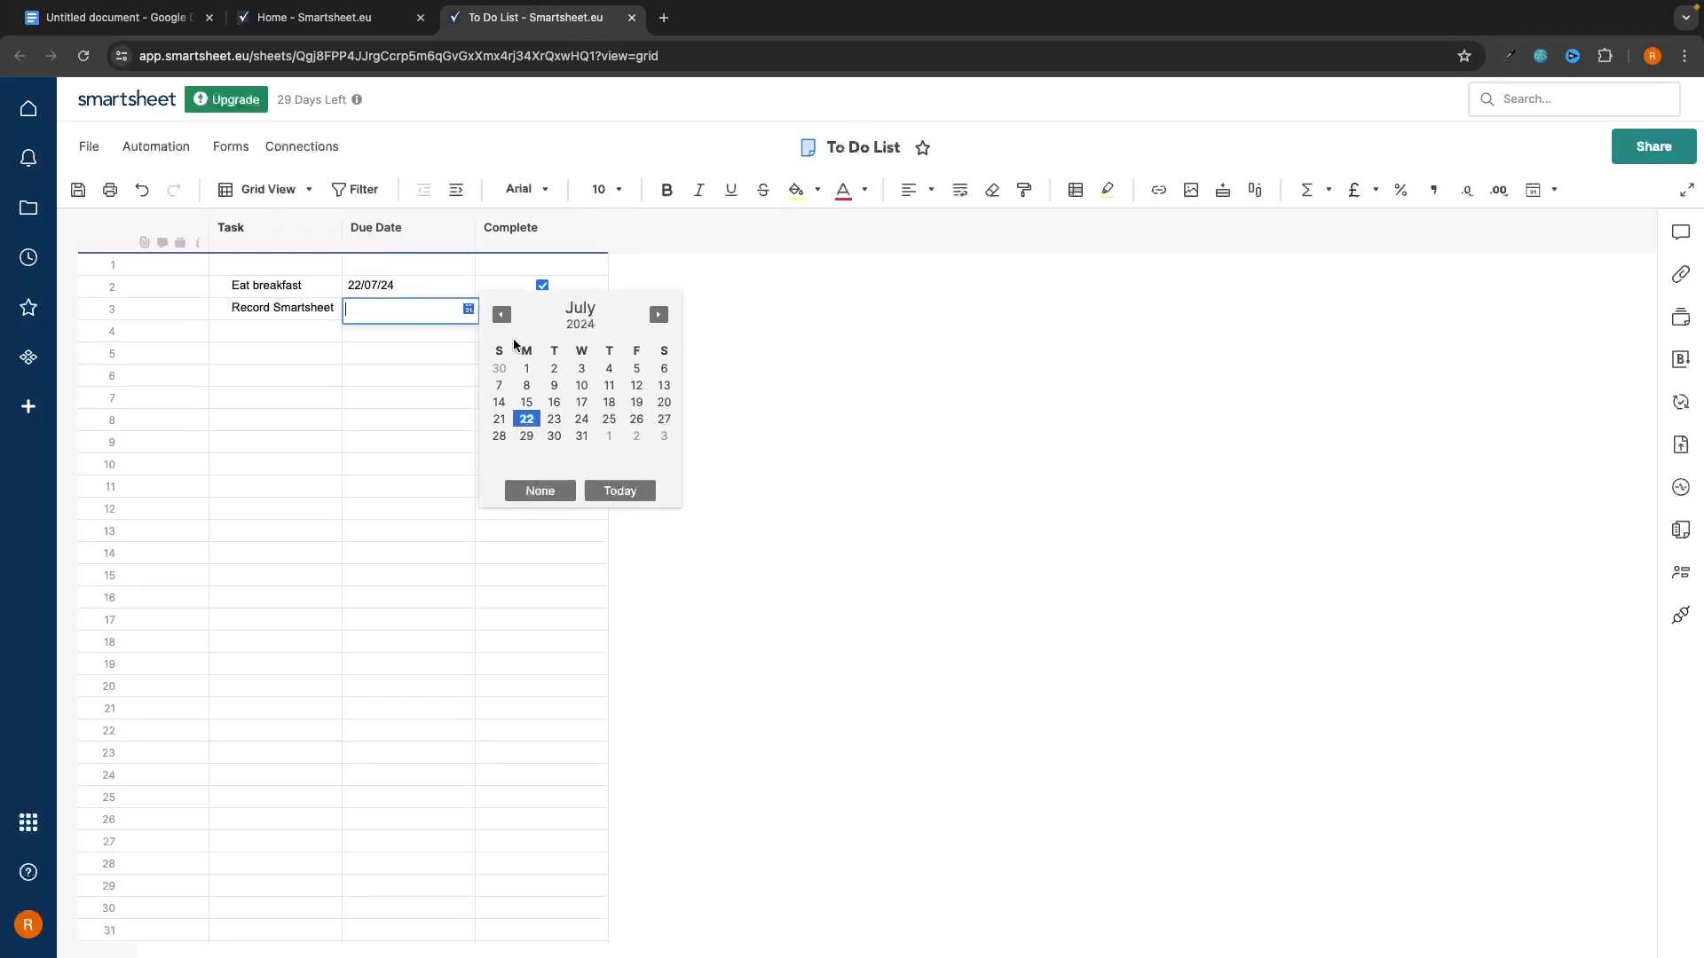
{"action": "left_click", "coordinate": [526, 418]}
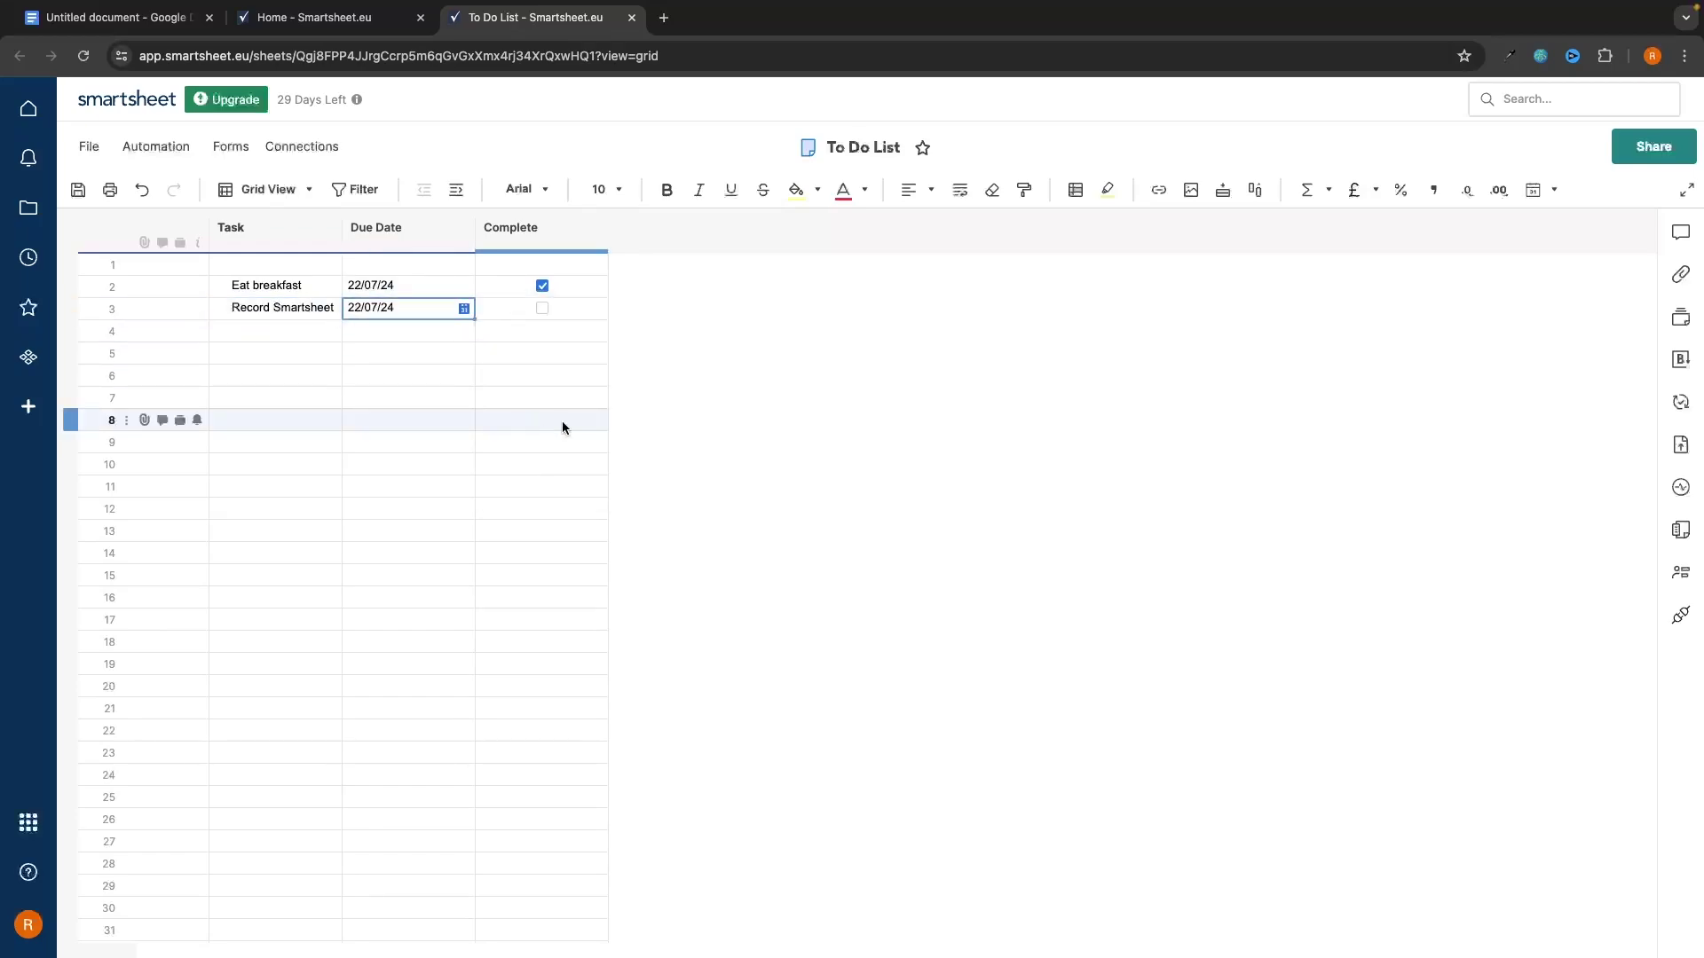
Step: Turn on text wrapping for the whole Task column
{"action": "double_click", "coordinate": [339, 310]}
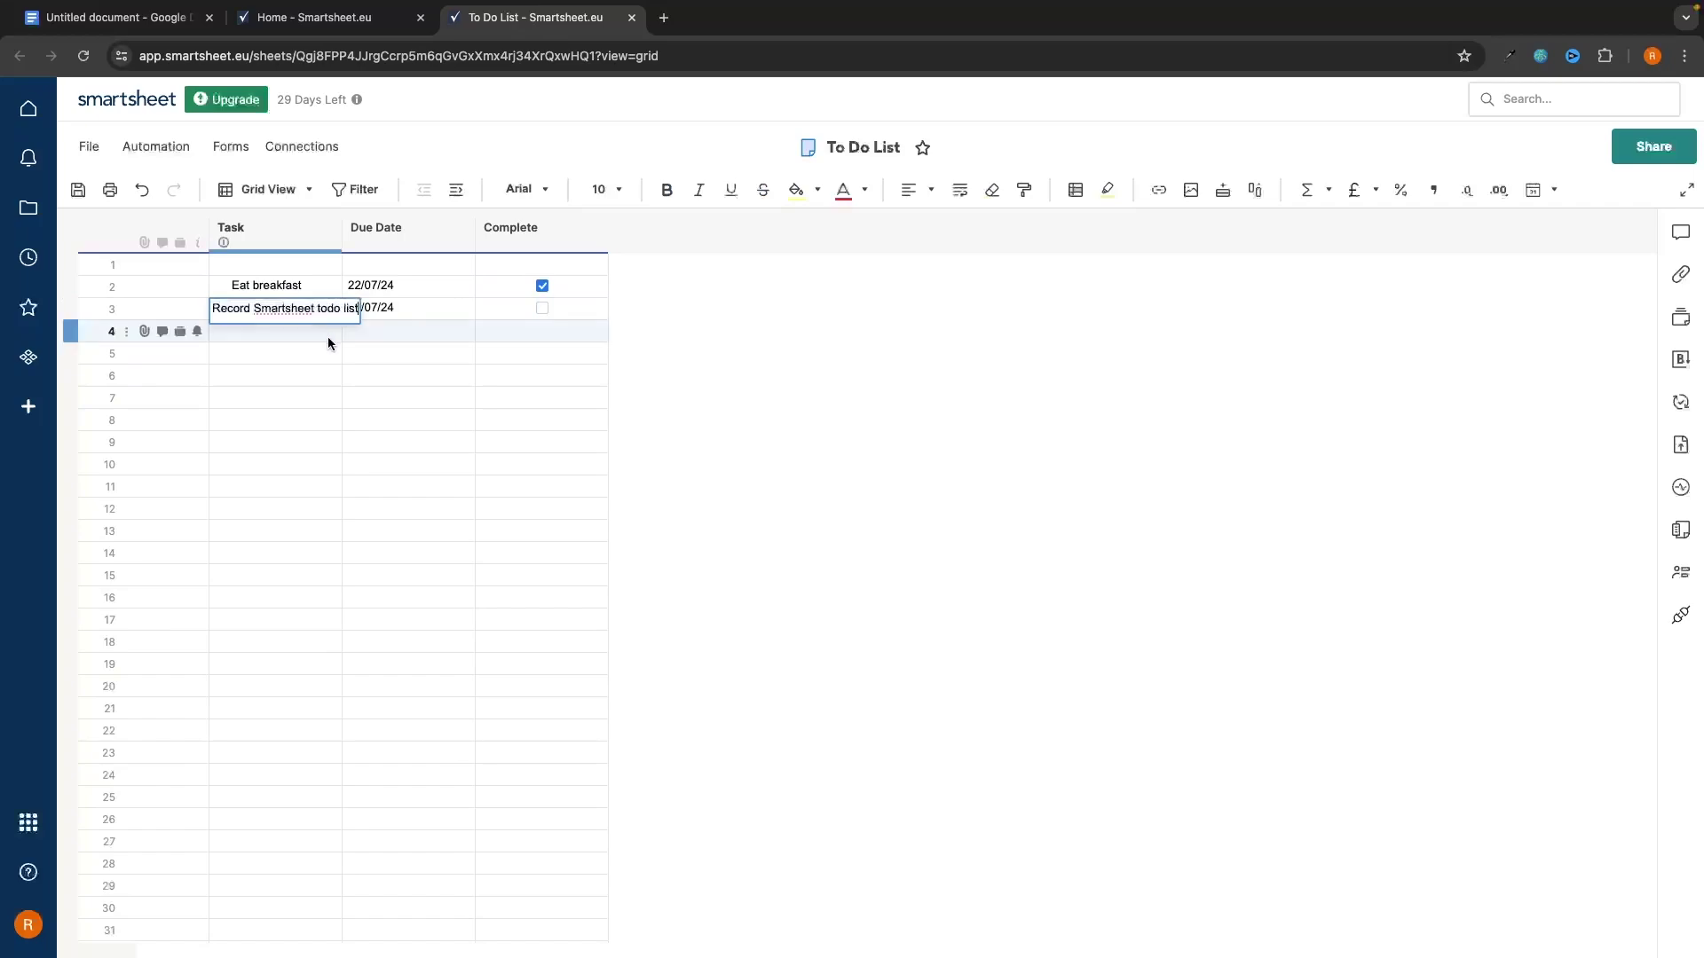
{"action": "left_click", "coordinate": [328, 337]}
{"action": "left_click", "coordinate": [247, 233]}
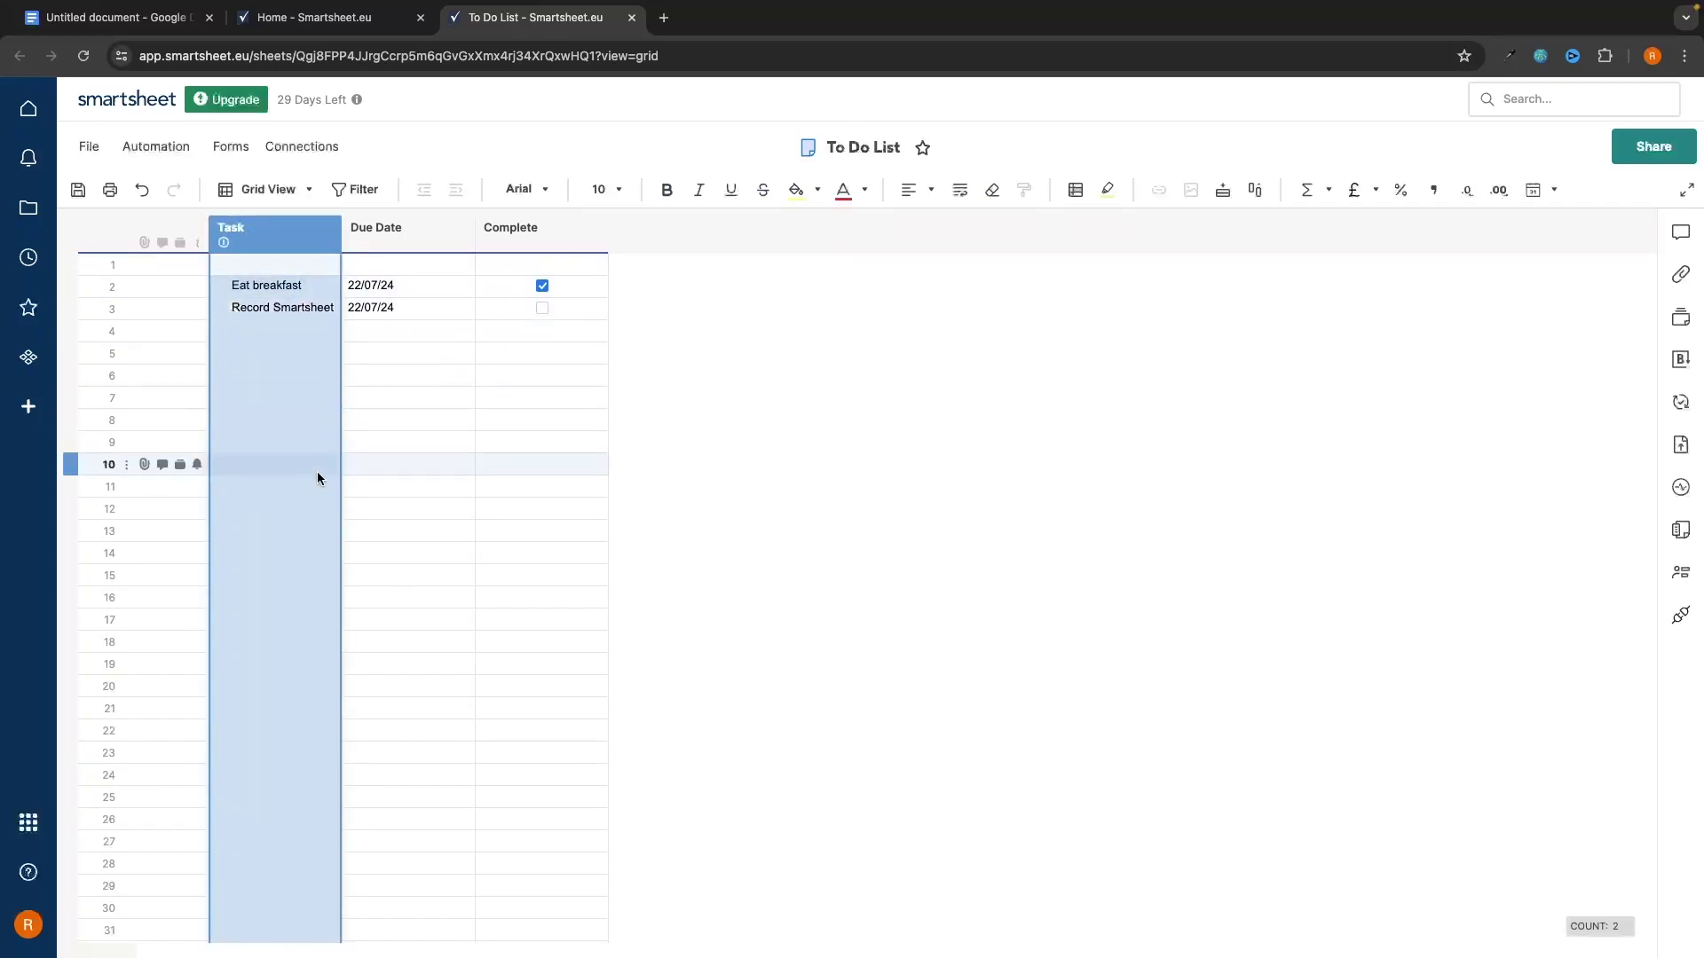
{"action": "left_click", "coordinate": [475, 436]}
{"action": "left_click", "coordinate": [235, 229]}
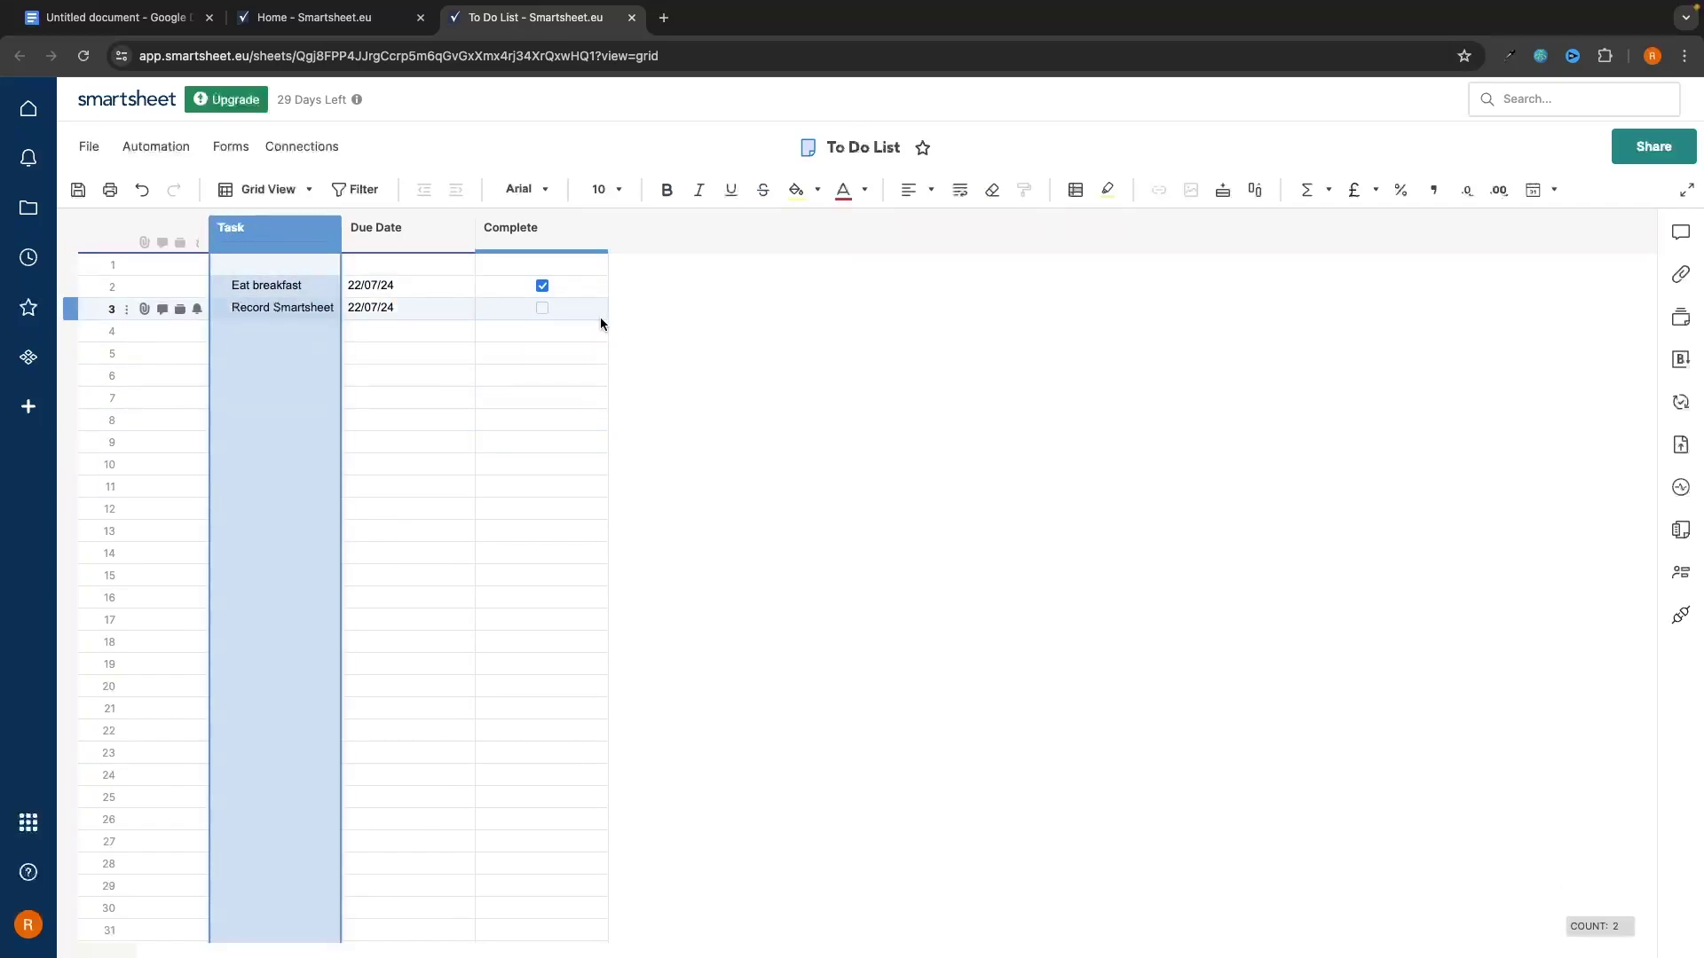
{"action": "left_click", "coordinate": [959, 189]}
{"action": "left_click", "coordinate": [953, 547]}
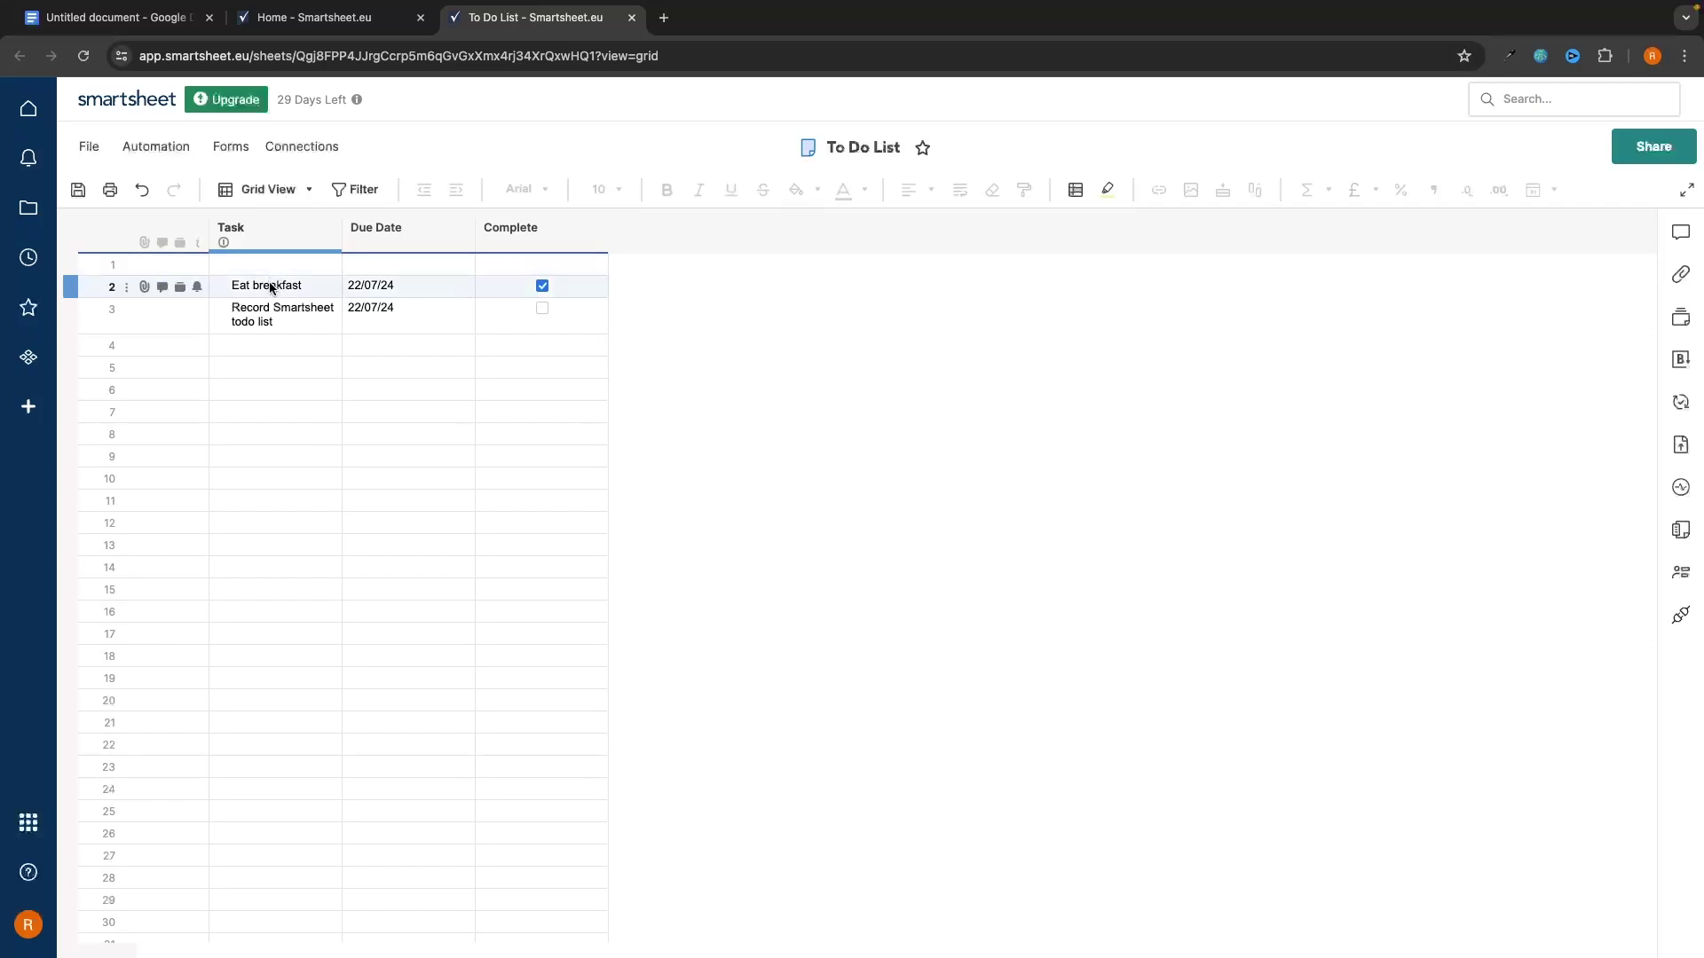
Step: Clear the Task, Due Date and Complete entries of the two sample tasks in rows 2 and 3
{"action": "left_click_drag", "start_coordinate": [270, 285], "coordinate": [603, 360]}
{"action": "key", "text": "Delete"}
{"action": "left_click", "coordinate": [671, 371]}
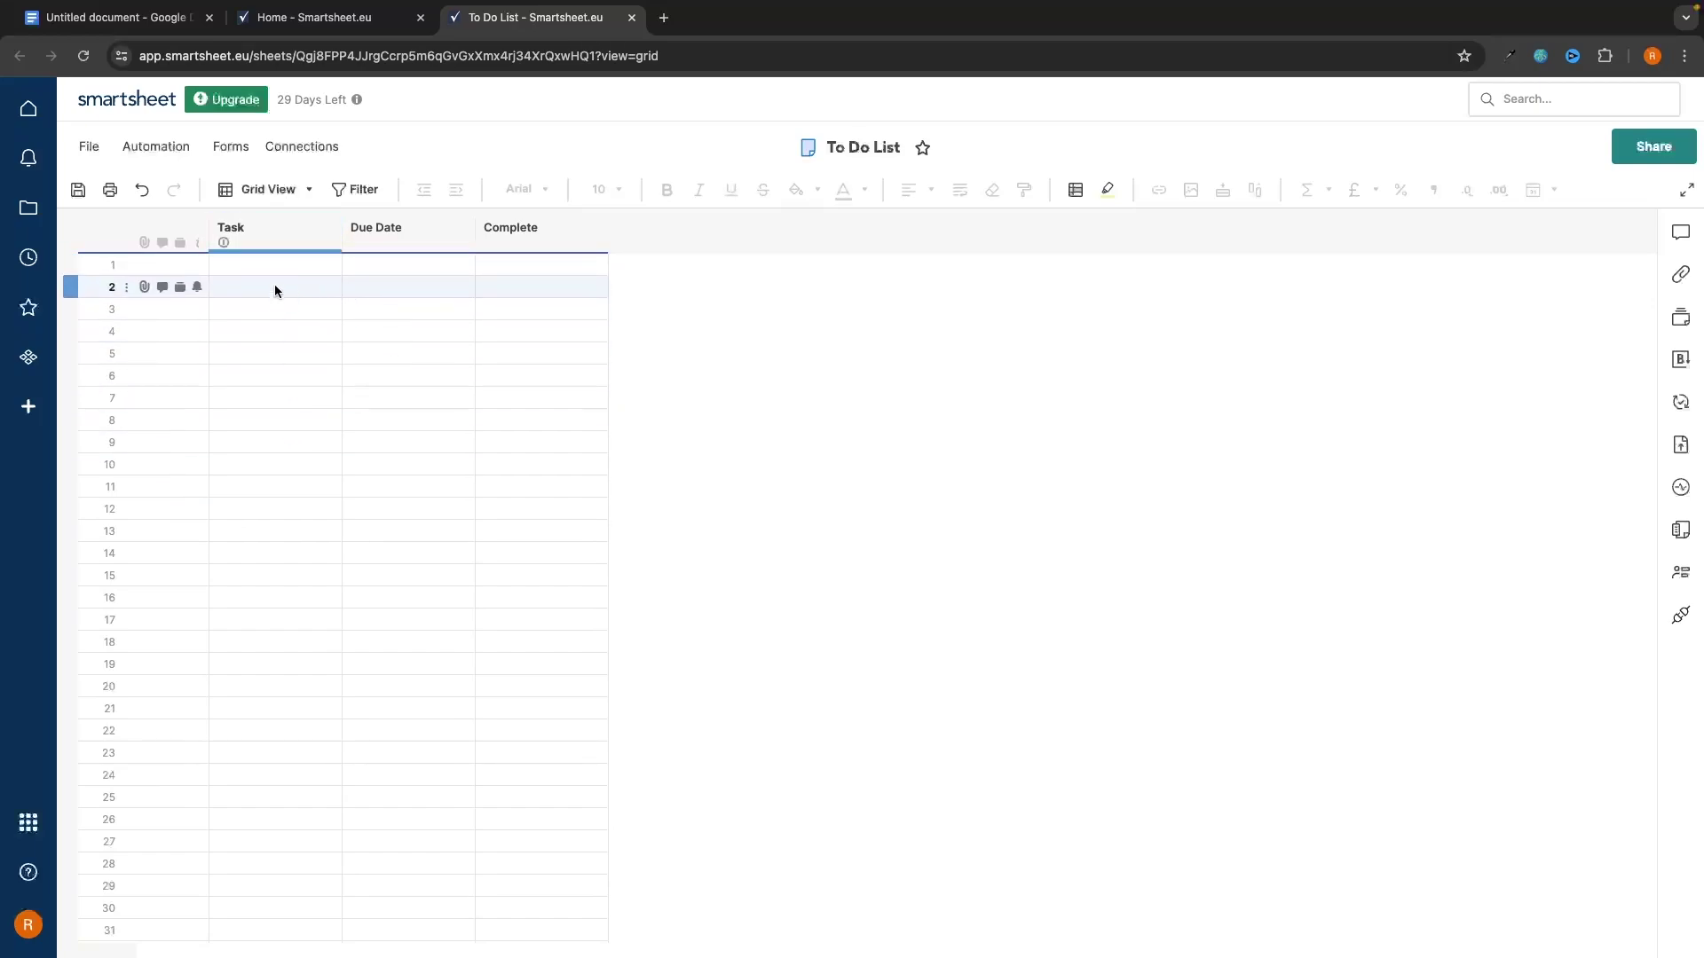
Step: Enter the group headings "Quick Task" in row 2 and "High Priority Task" in row 8 of the Task column
{"action": "left_click", "coordinate": [234, 286]}
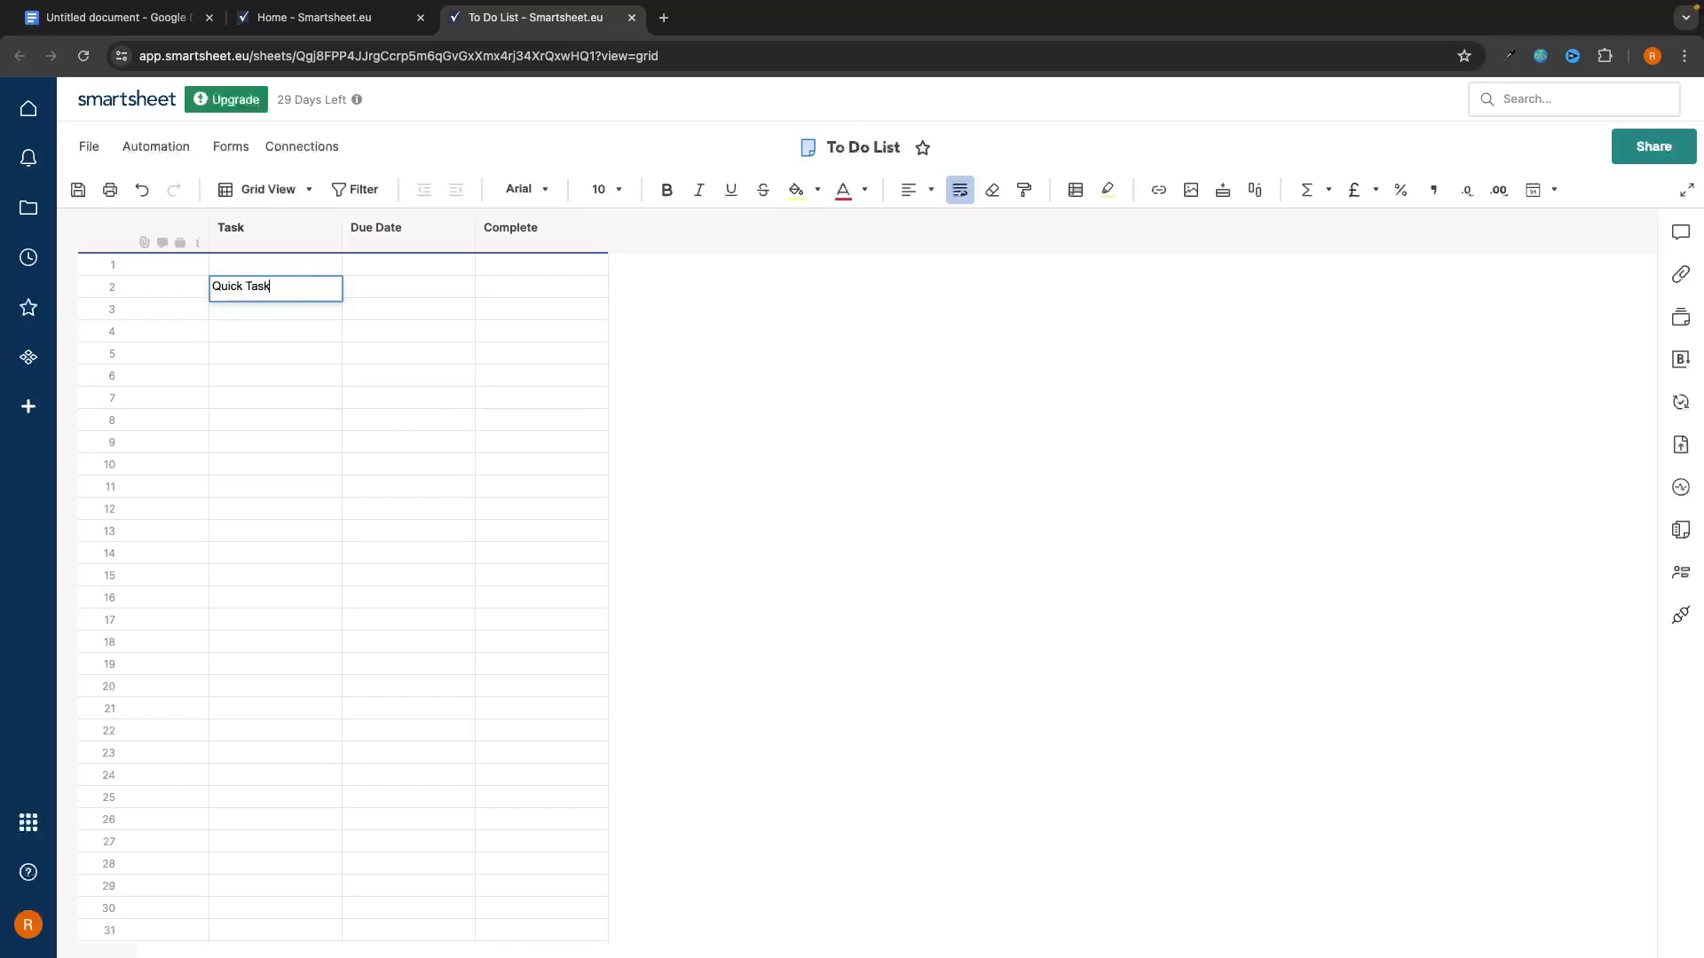
{"action": "key", "text": "Return"}
{"action": "key", "text": "Down"}
{"action": "key", "text": "Down"}
{"action": "key", "text": "Down"}
{"action": "key", "text": "Down"}
{"action": "key", "text": "Down"}
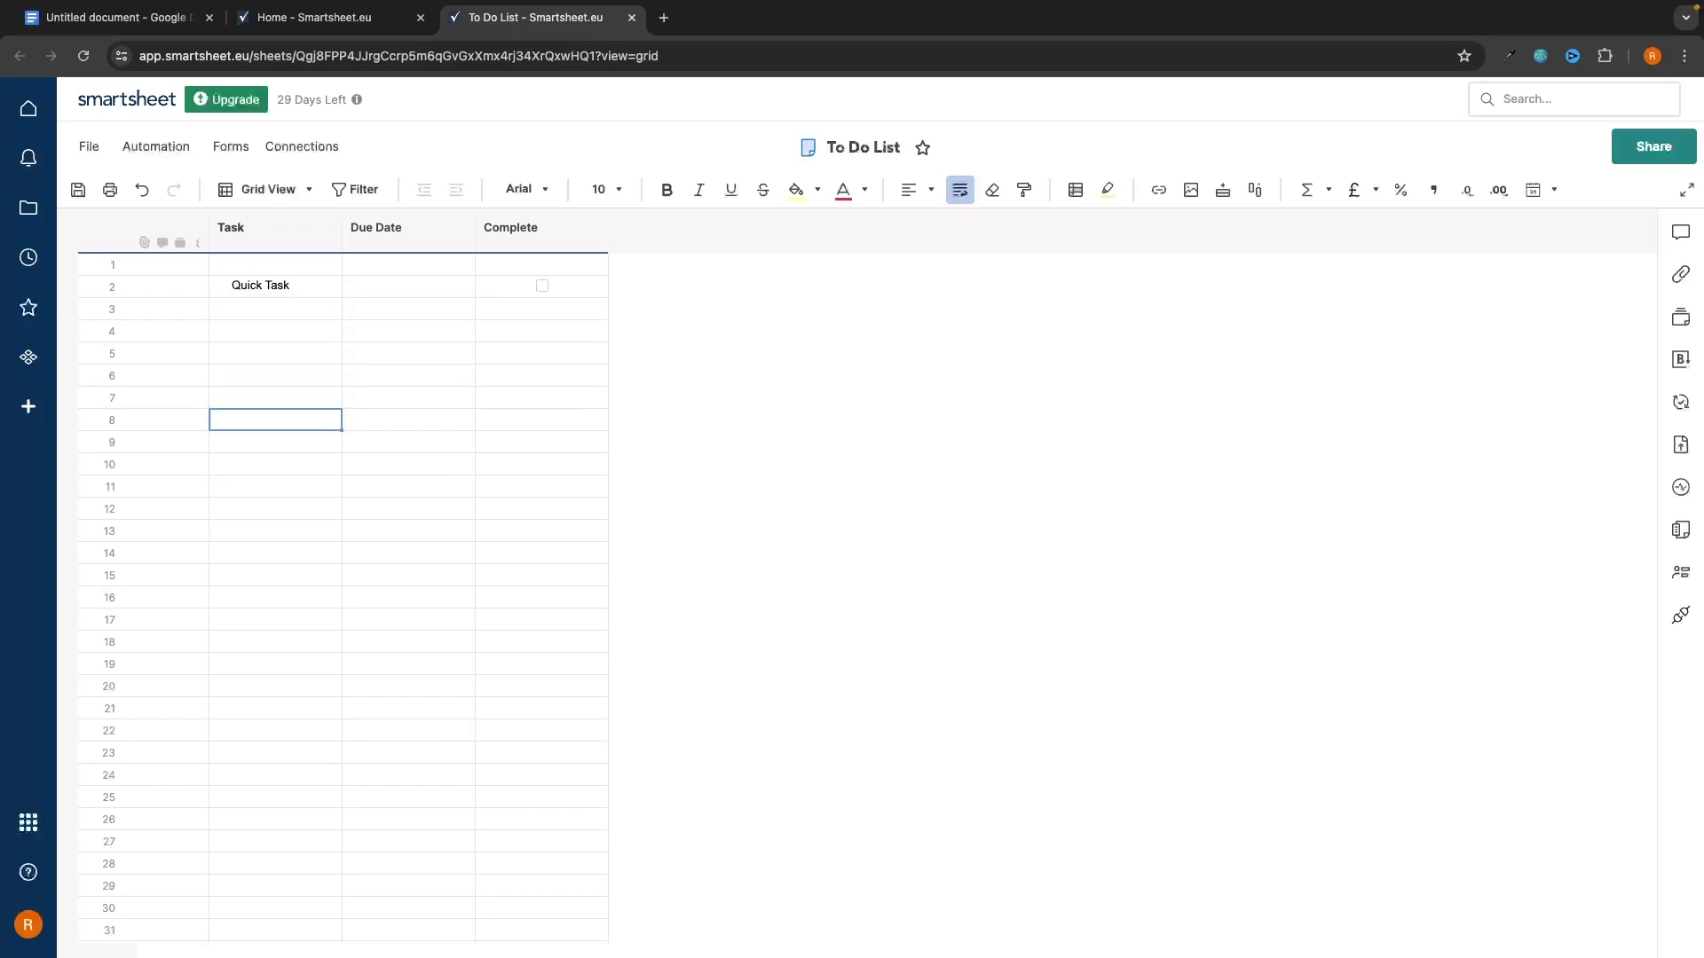
{"action": "type", "text": "High"}
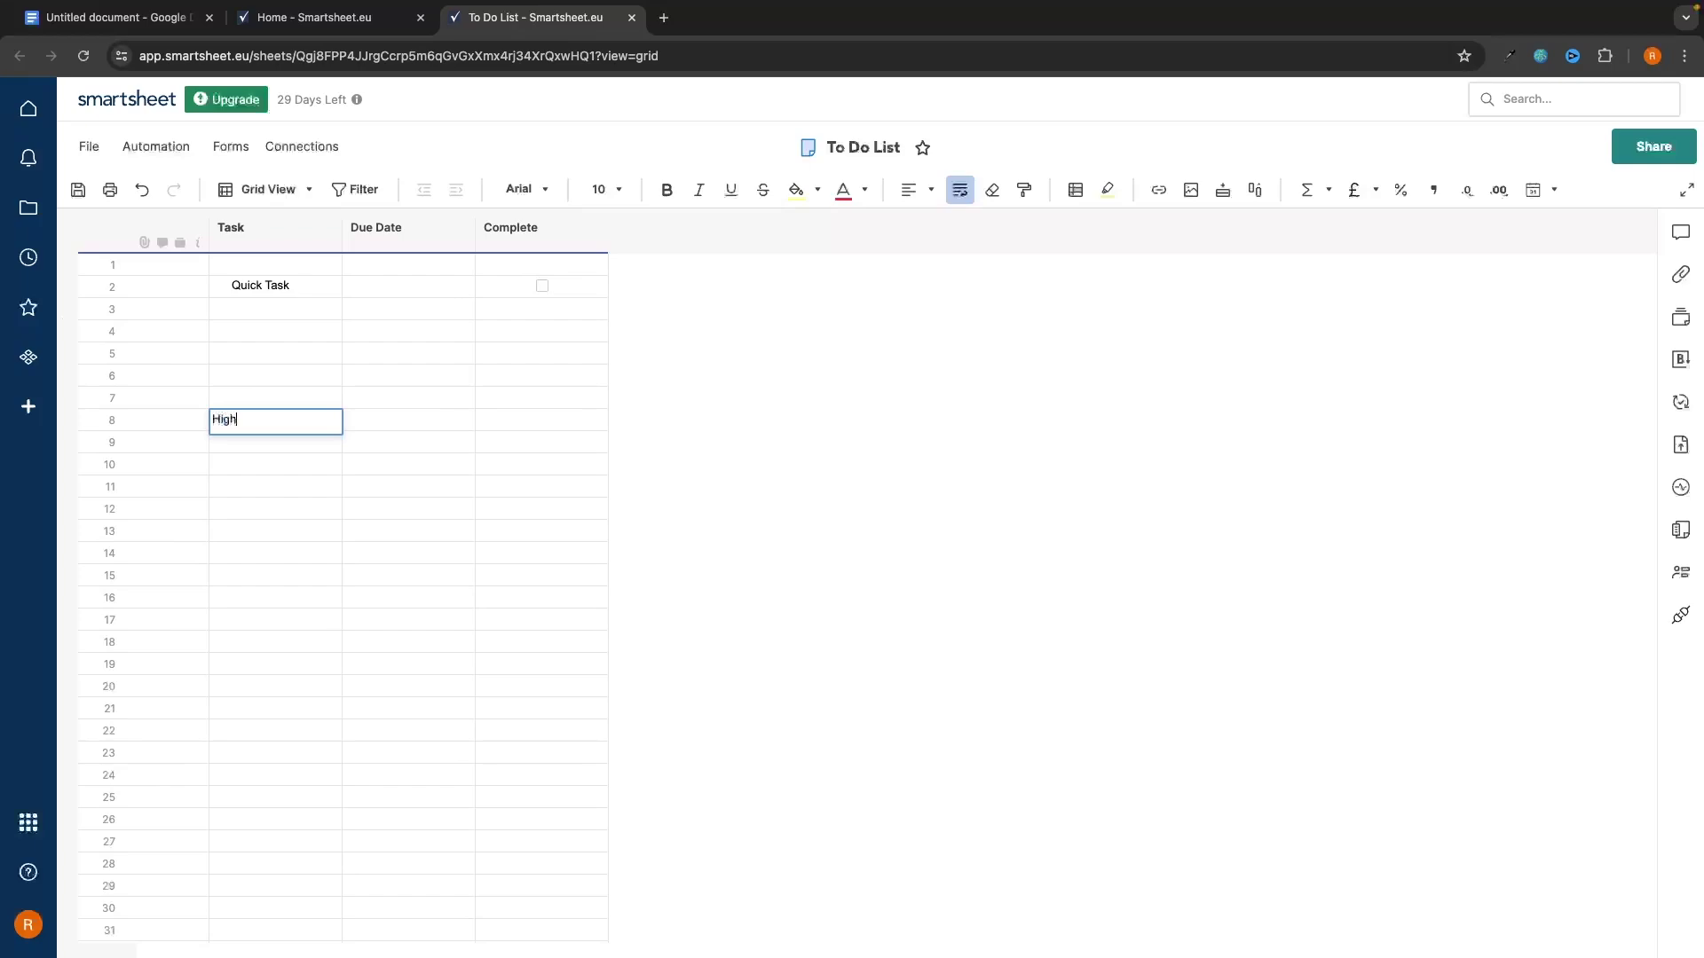
{"action": "type", "text": " Priority T"}
{"action": "key", "text": "Return"}
Step: Enter the group headings "Medium Priority Tasks" in row 14 and "Low Priority Tasks" in row 19 of the Task column
{"action": "key", "text": "Down"}
{"action": "key", "text": "Down"}
{"action": "key", "text": "Down"}
{"action": "key", "text": "Down"}
{"action": "key", "text": "Down"}
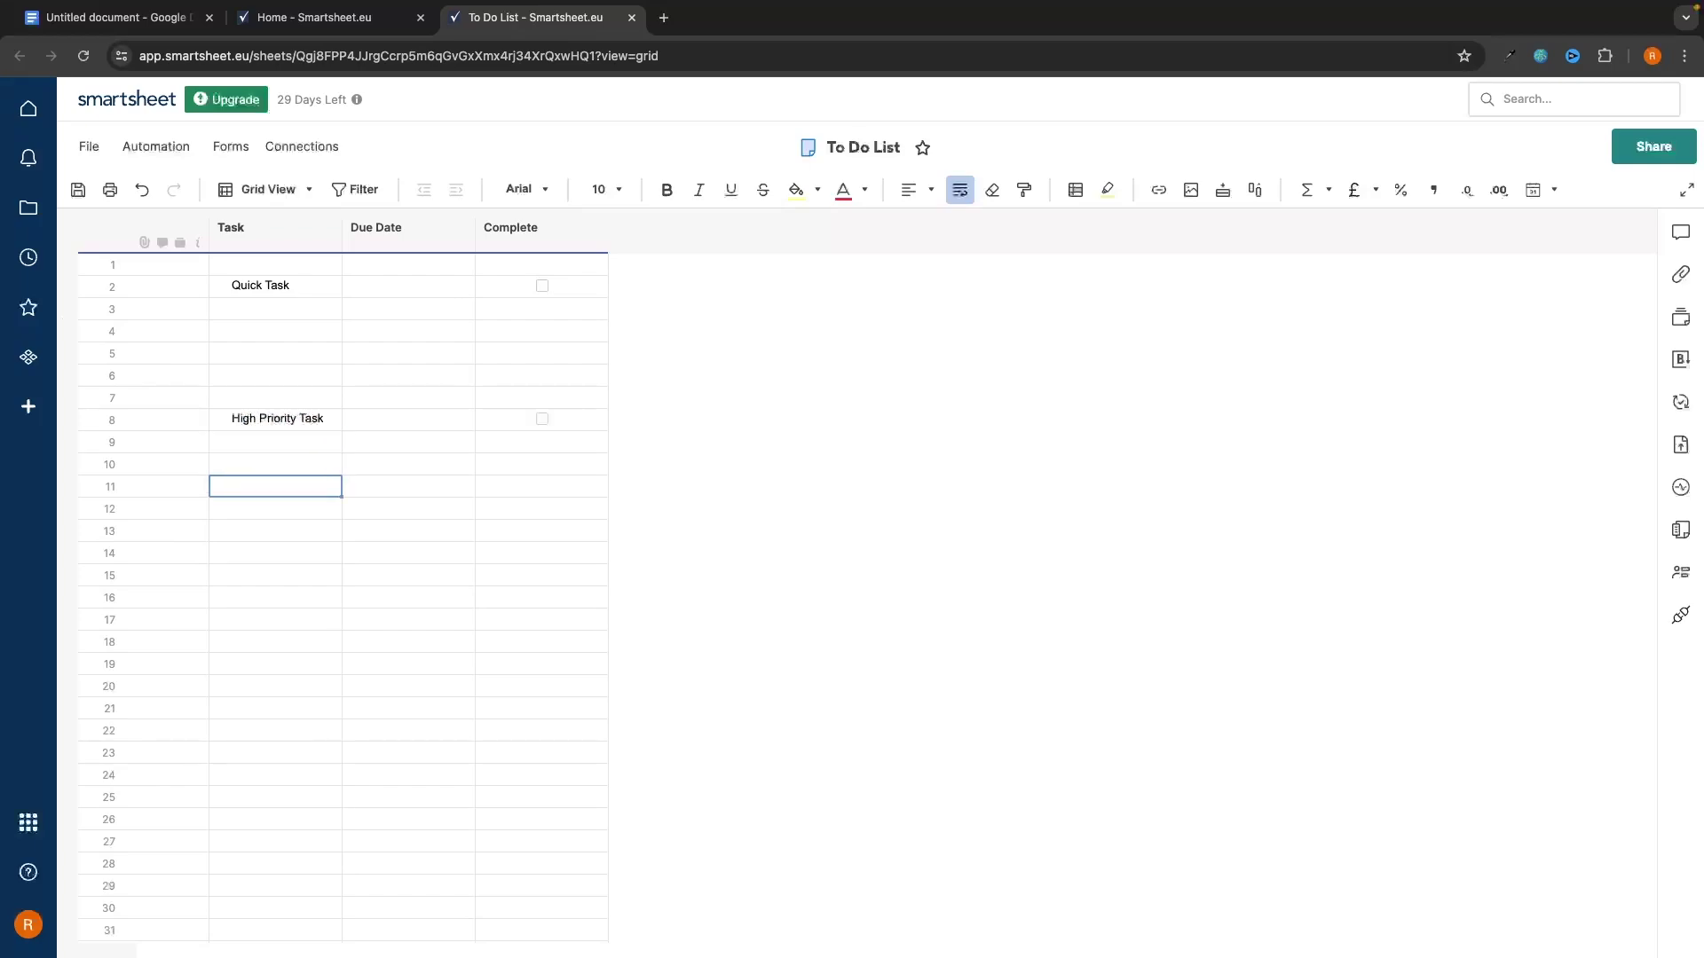
{"action": "type", "text": "Med"}
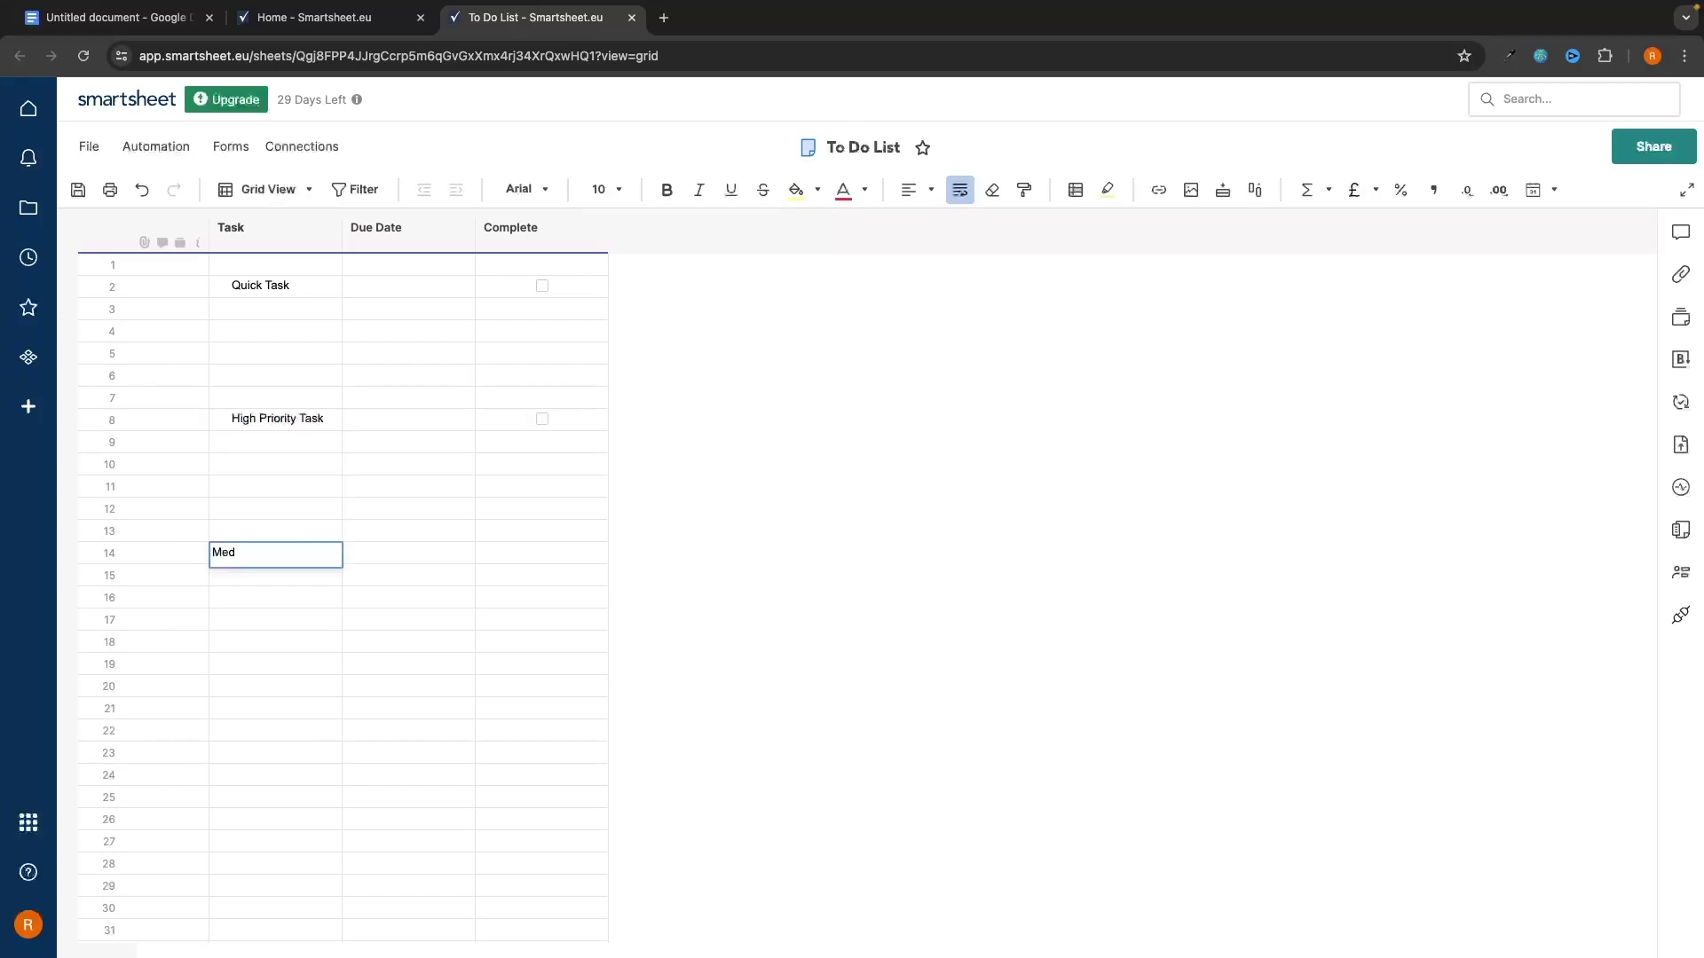
{"action": "type", "text": "ium Priority Tasks"}
{"action": "left_click", "coordinate": [285, 677]}
{"action": "type", "text": "Low "}
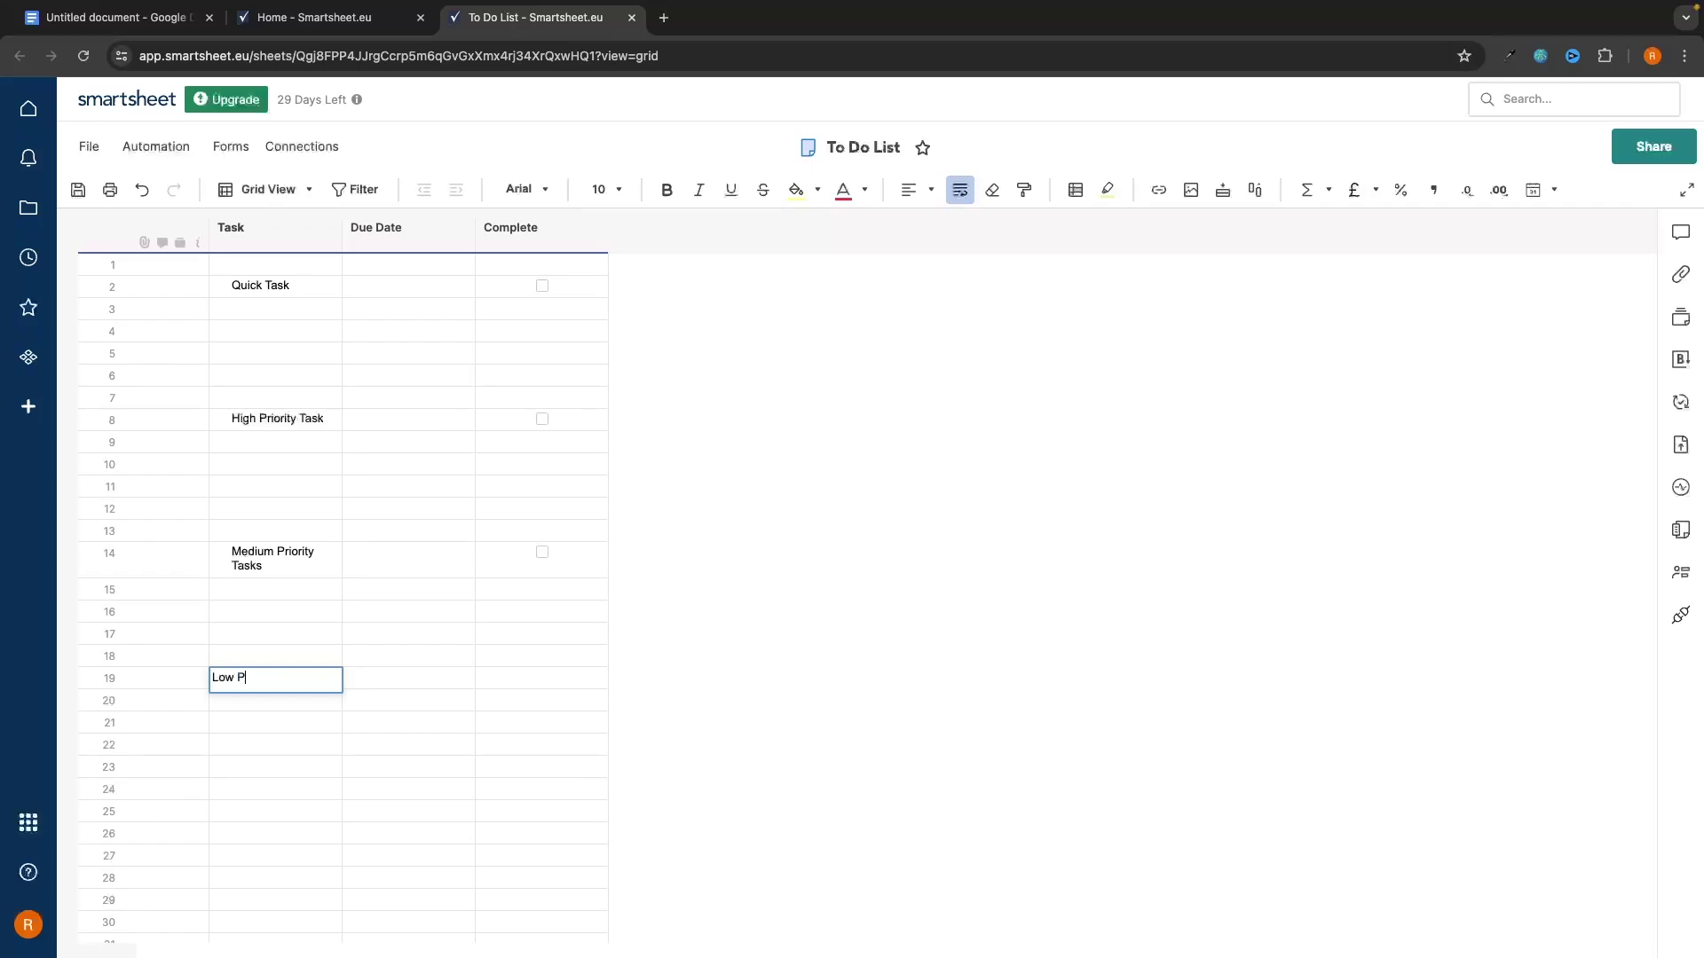
{"action": "type", "text": "Priority Tasks"}
{"action": "key", "text": "Return"}
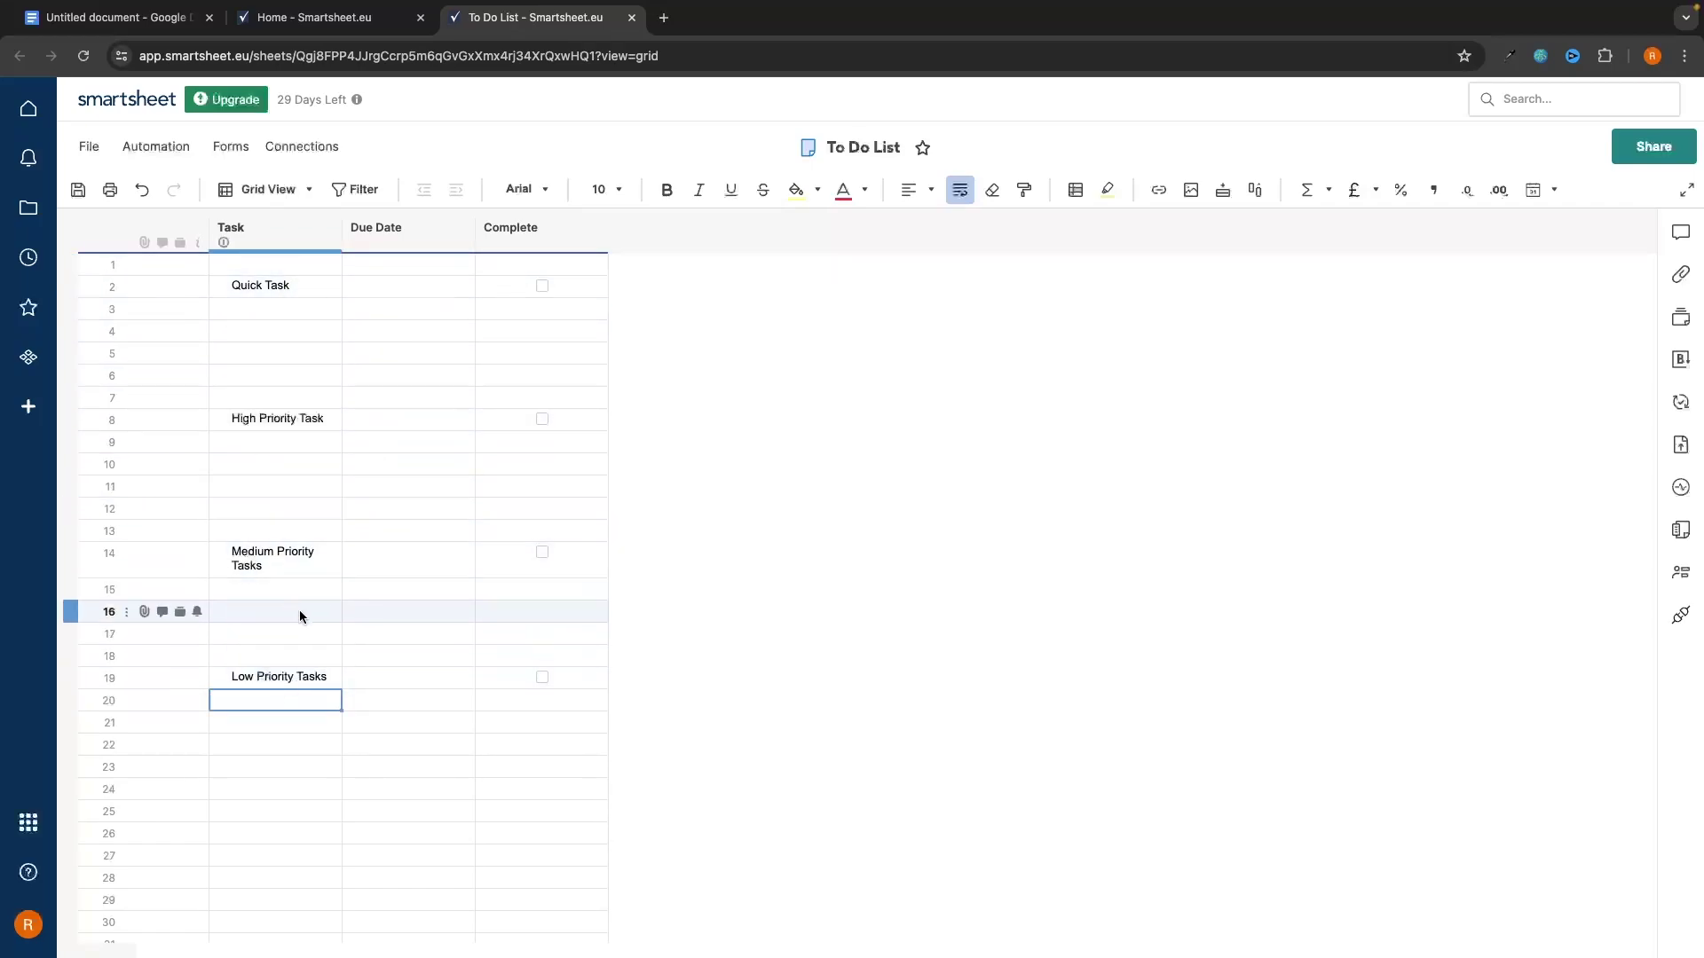
Step: Enter the tasks "Eat Breakfast", "Walk the dog" and "Drink 4L water" in rows 3 to 5 beneath Quick Task
{"action": "left_click", "coordinate": [275, 309]}
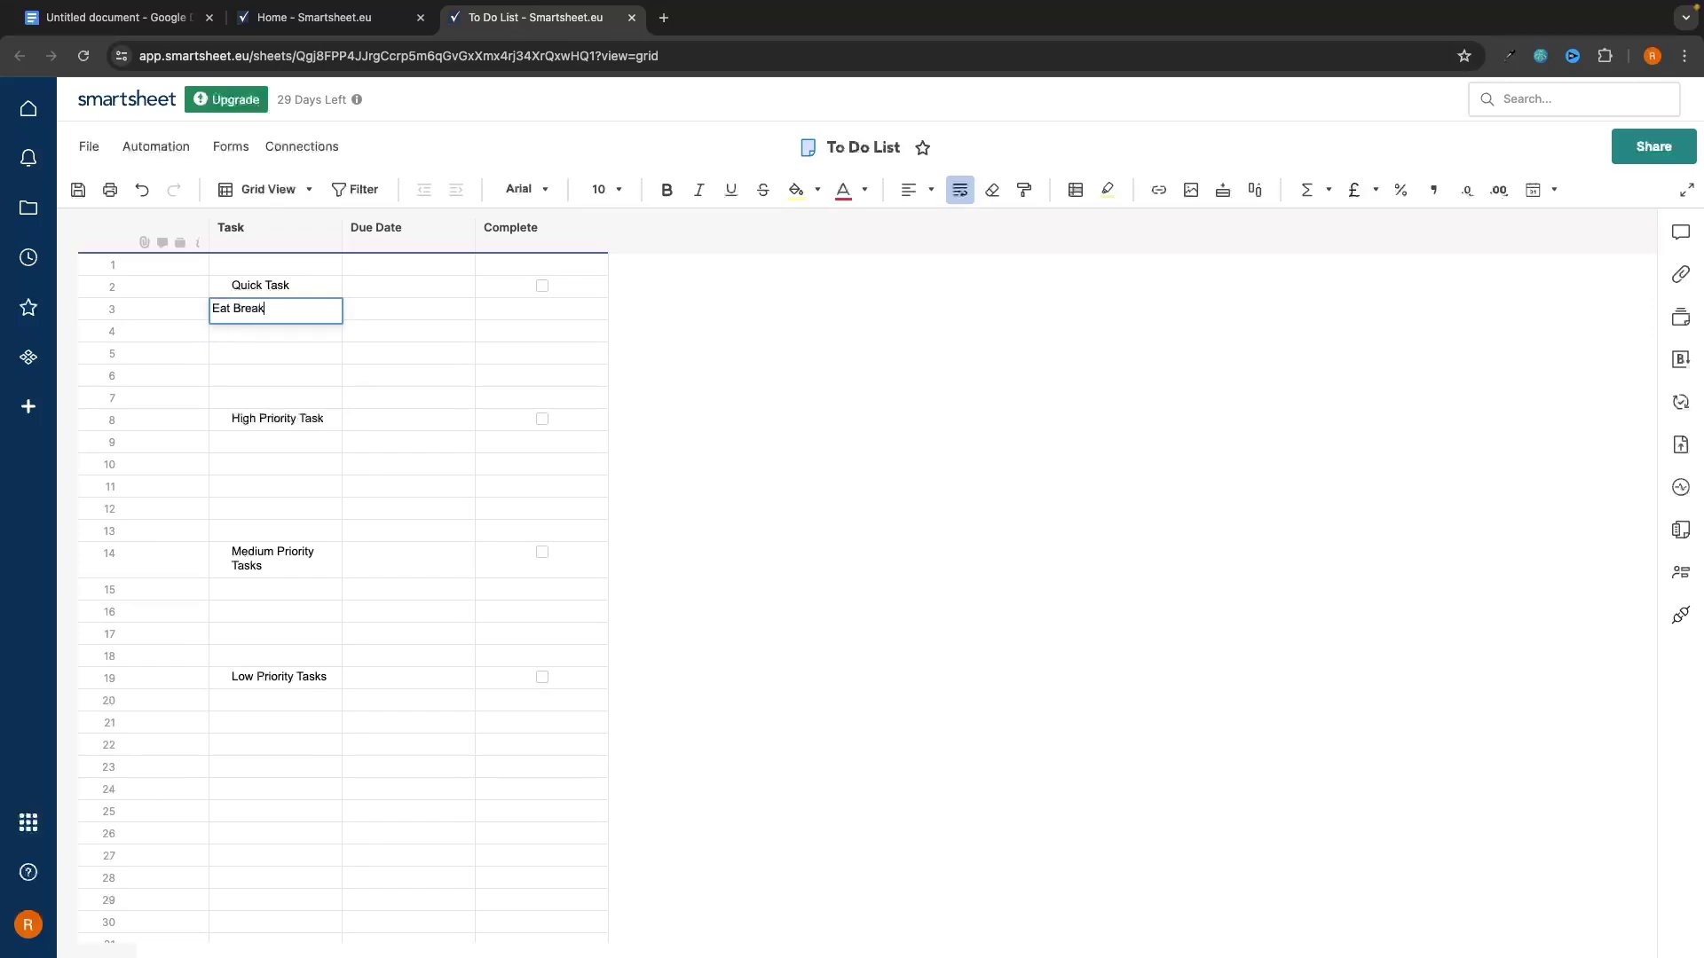
{"action": "type", "text": "Eat Breakfast"}
{"action": "key", "text": "Return"}
{"action": "type", "text": "Walk the dog"}
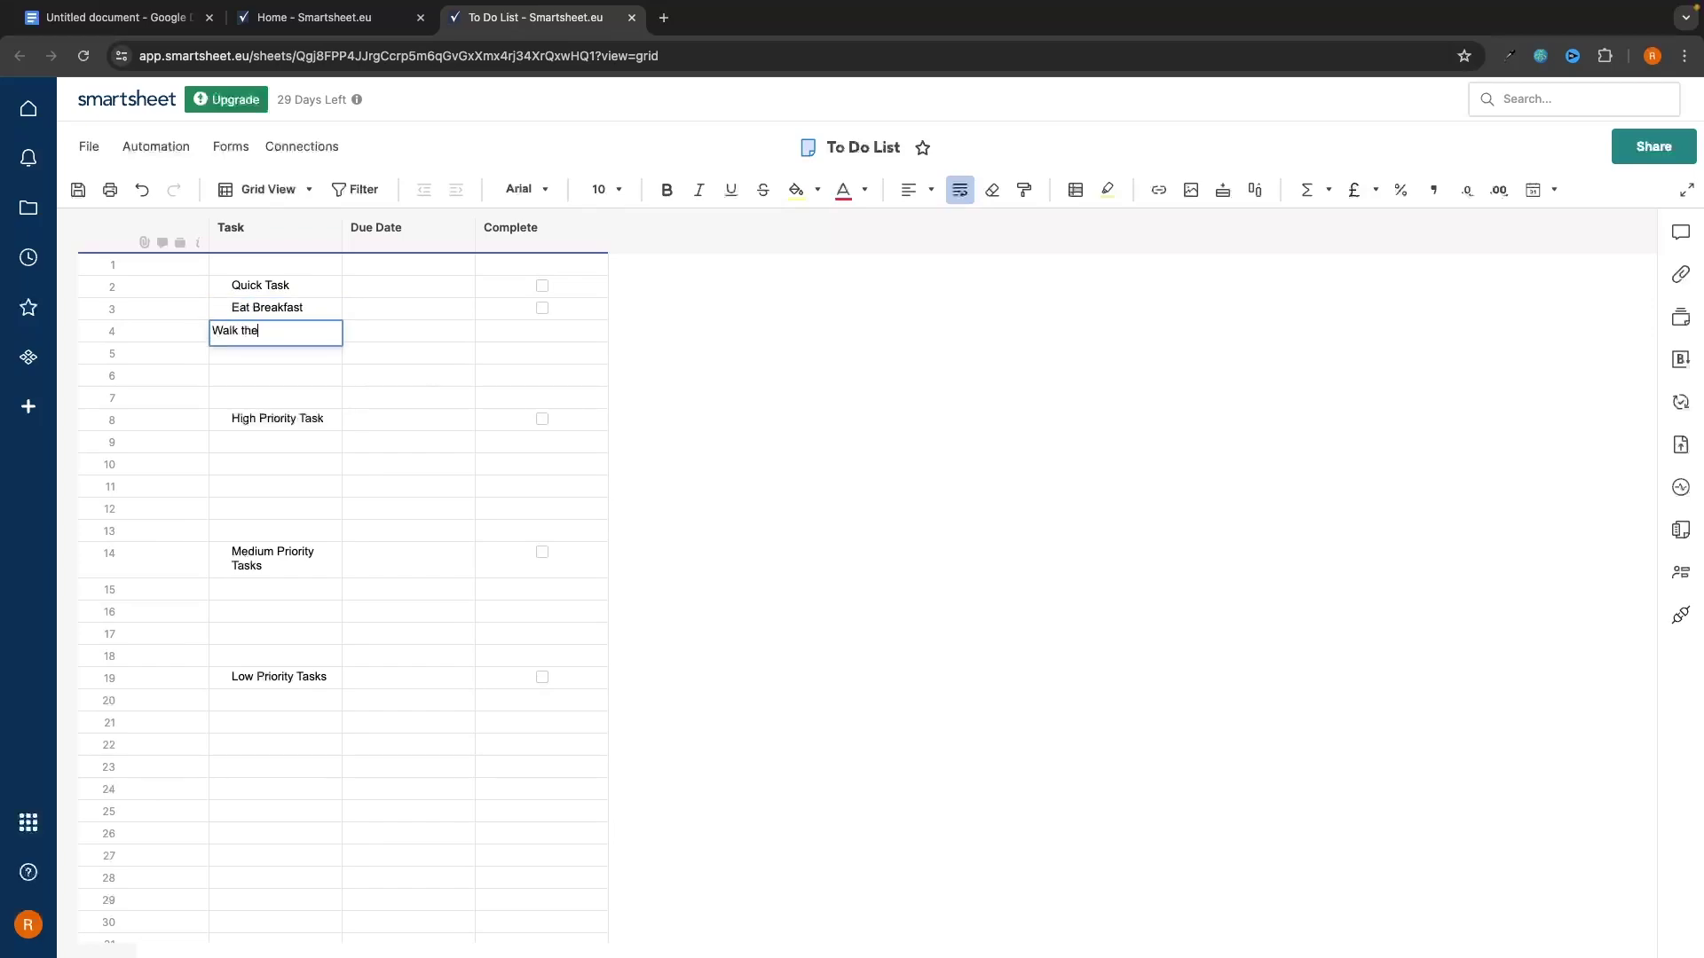
{"action": "key", "text": "Return"}
{"action": "type", "text": "Drink 4L water"}
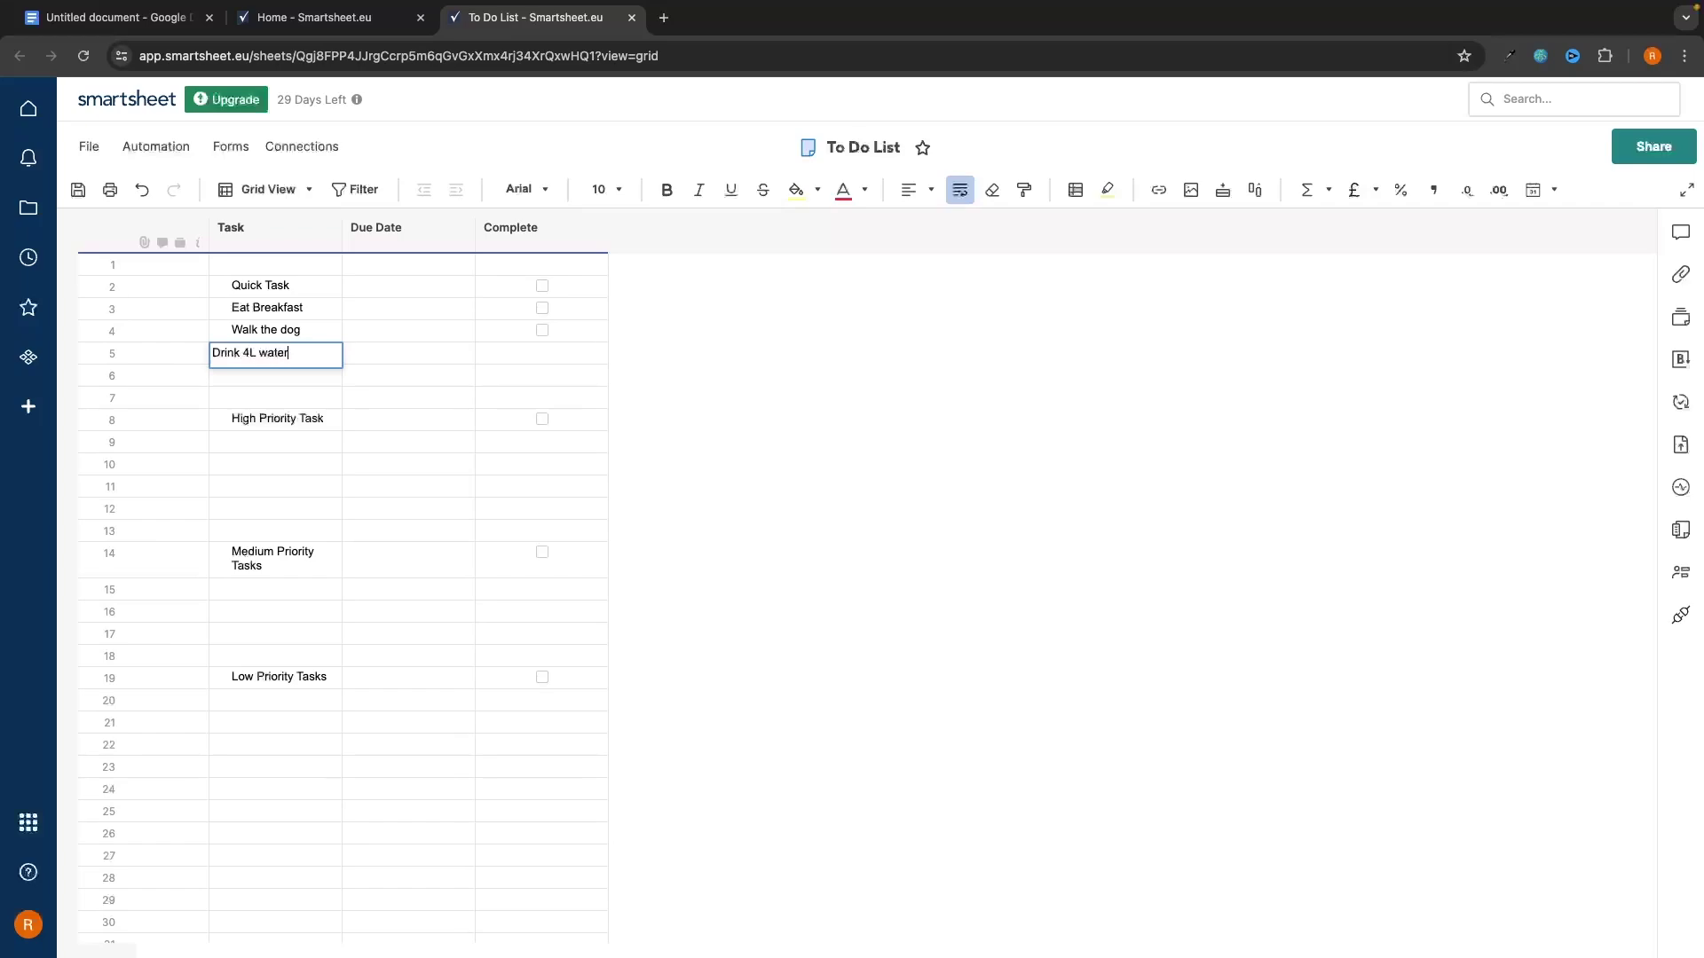
{"action": "left_click", "coordinate": [373, 287]}
Step: Set the due date of Eat Breakfast to 22 July 2024 and fill it down to the Walk the dog and Drink 4L water rows
{"action": "left_click", "coordinate": [445, 309]}
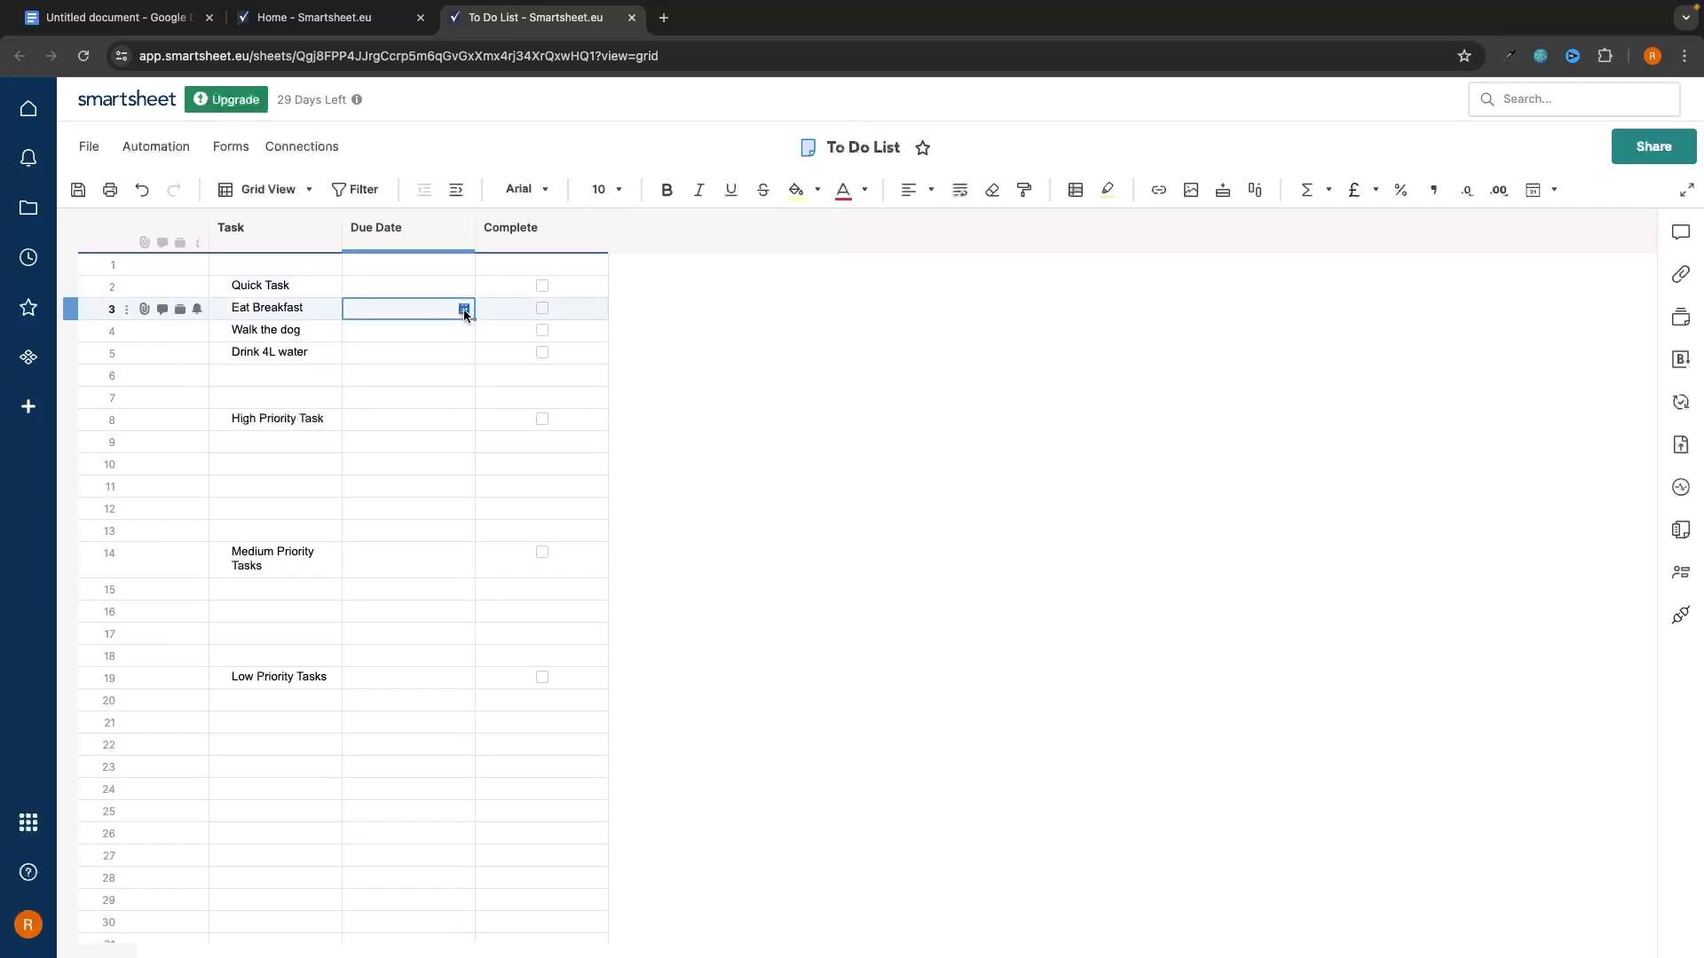
{"action": "left_click", "coordinate": [463, 308]}
{"action": "left_click", "coordinate": [526, 419]}
{"action": "left_click_drag", "start_coordinate": [474, 318], "coordinate": [475, 360]}
{"action": "left_click", "coordinate": [721, 406]}
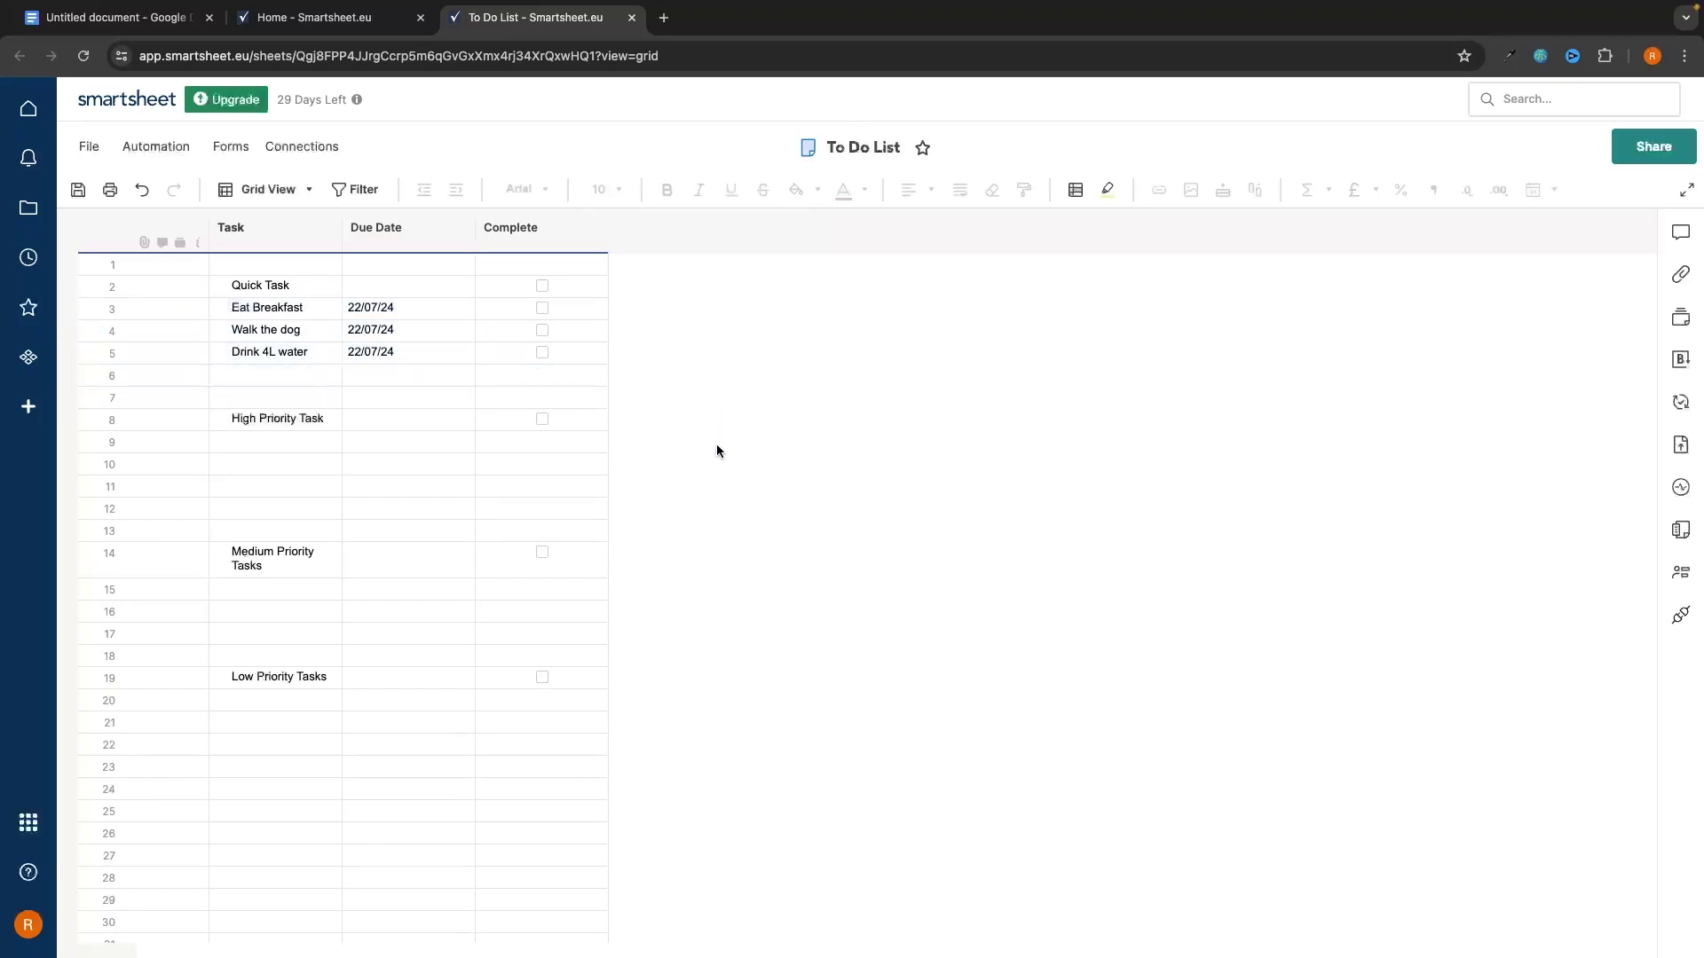
Step: Enter the tasks "Record to do list video", "Edit video" and "Upload" in rows 9 to 11 beneath High Priority Task
{"action": "double_click", "coordinate": [293, 440]}
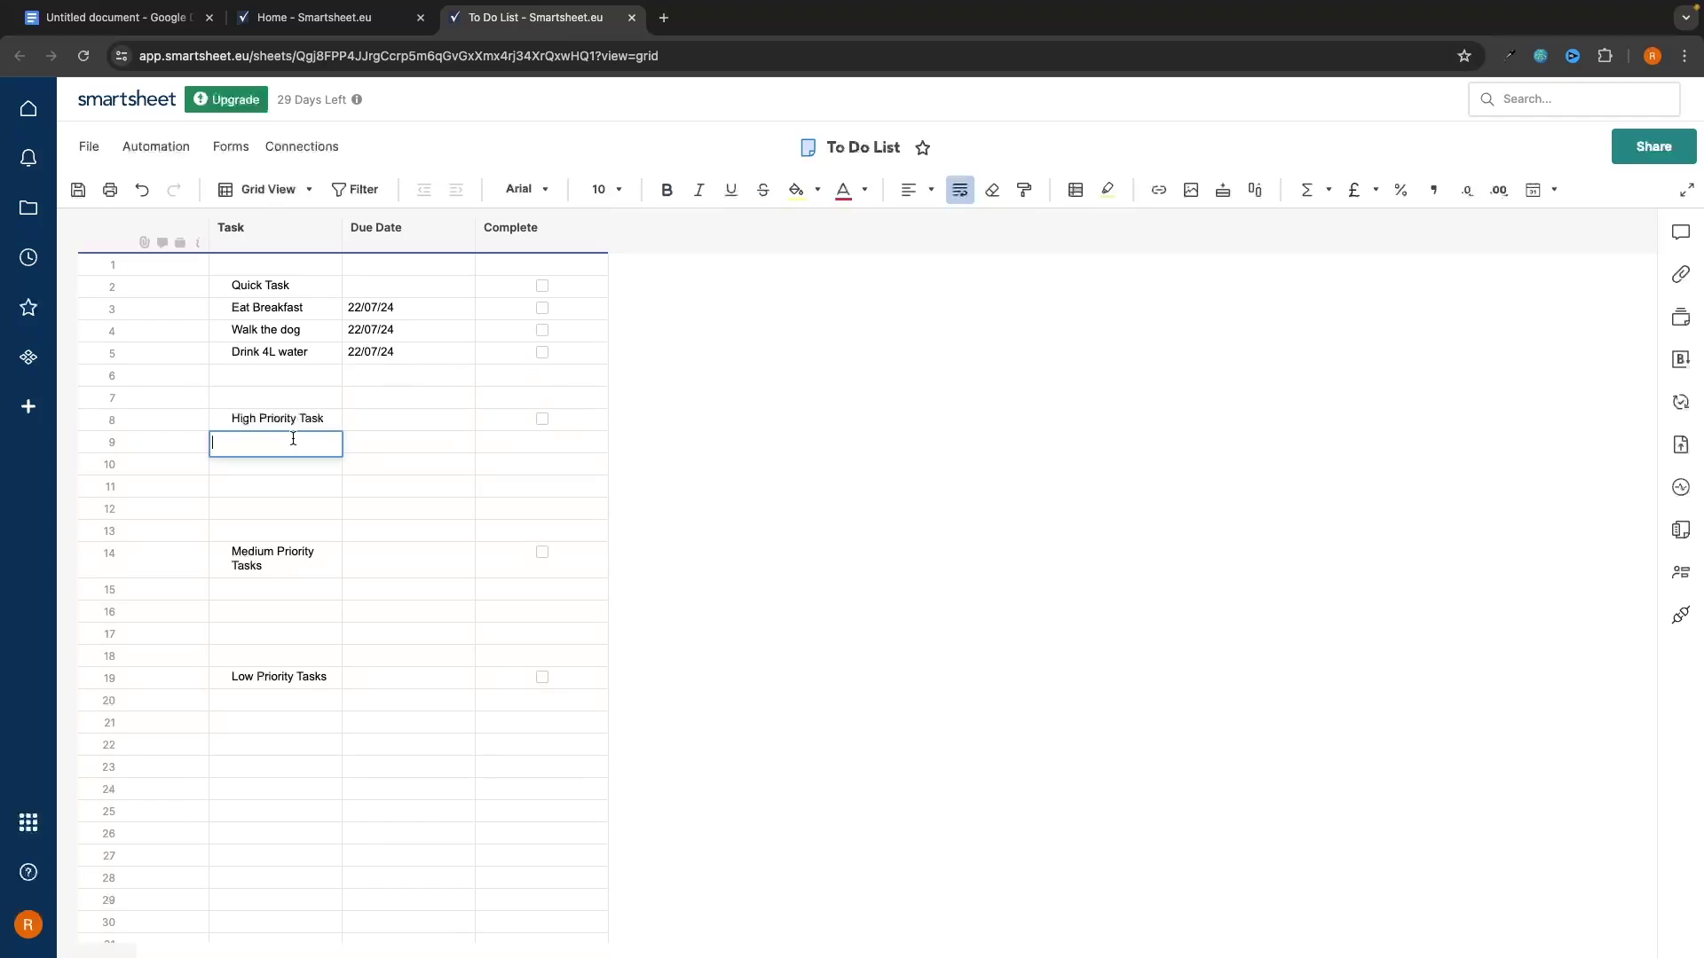
{"action": "type", "text": "Record to do list video"}
{"action": "key", "text": "Return"}
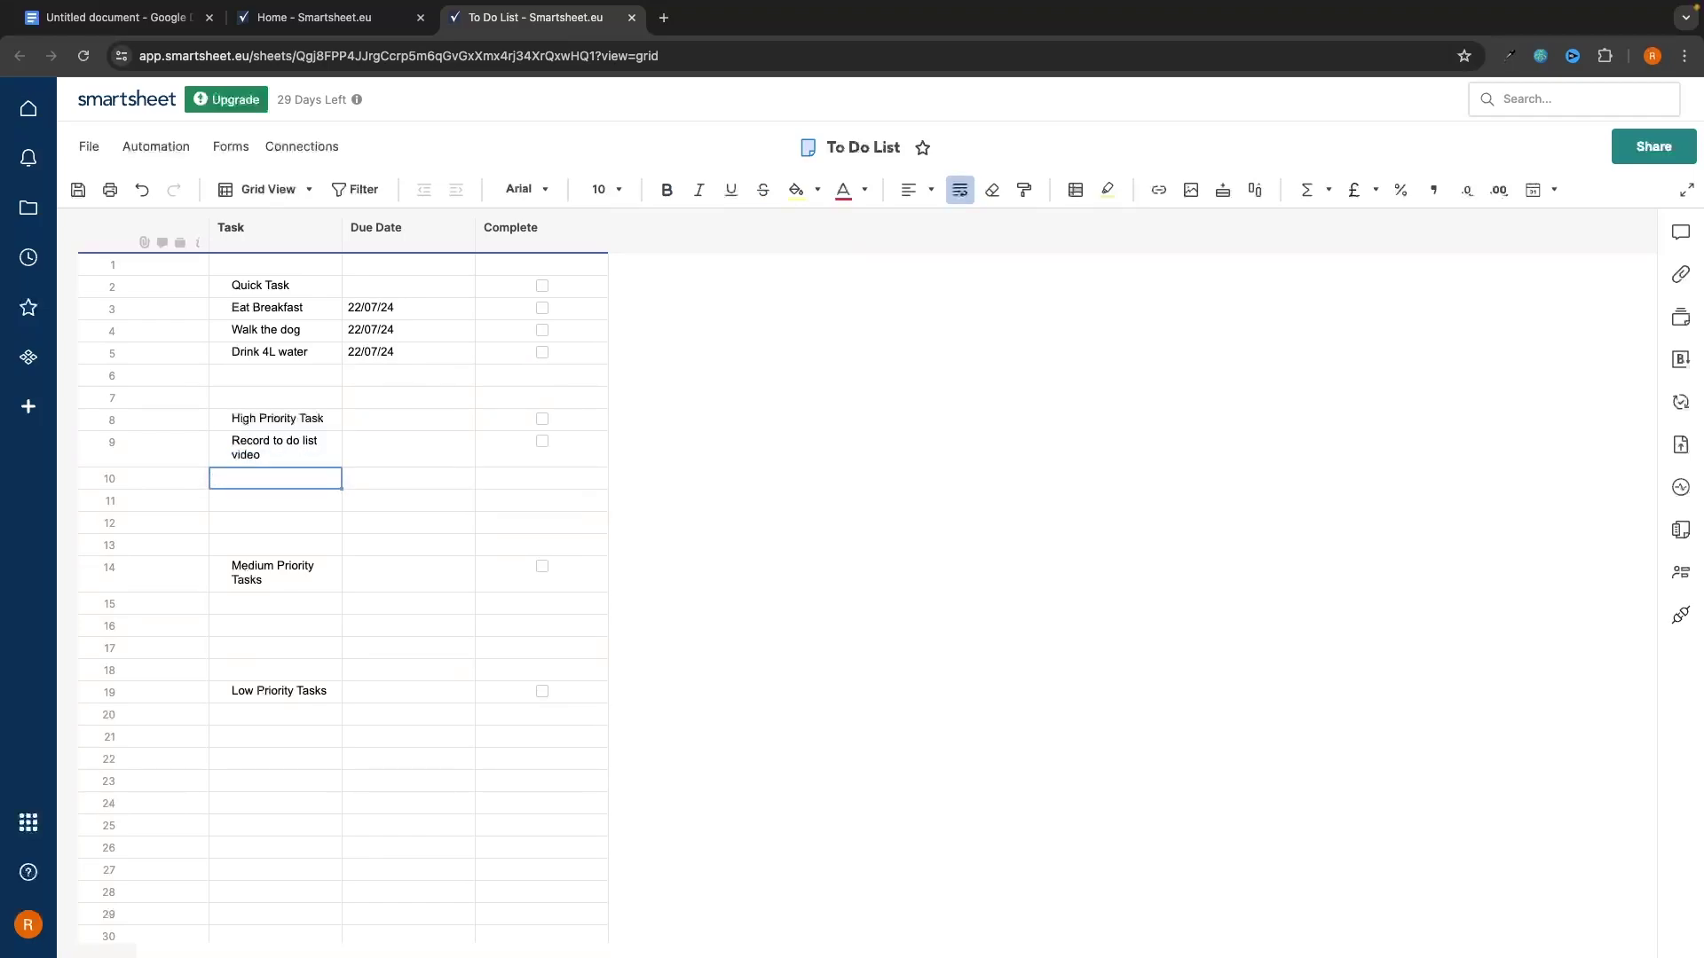
{"action": "type", "text": "Edit video"}
{"action": "key", "text": "Return"}
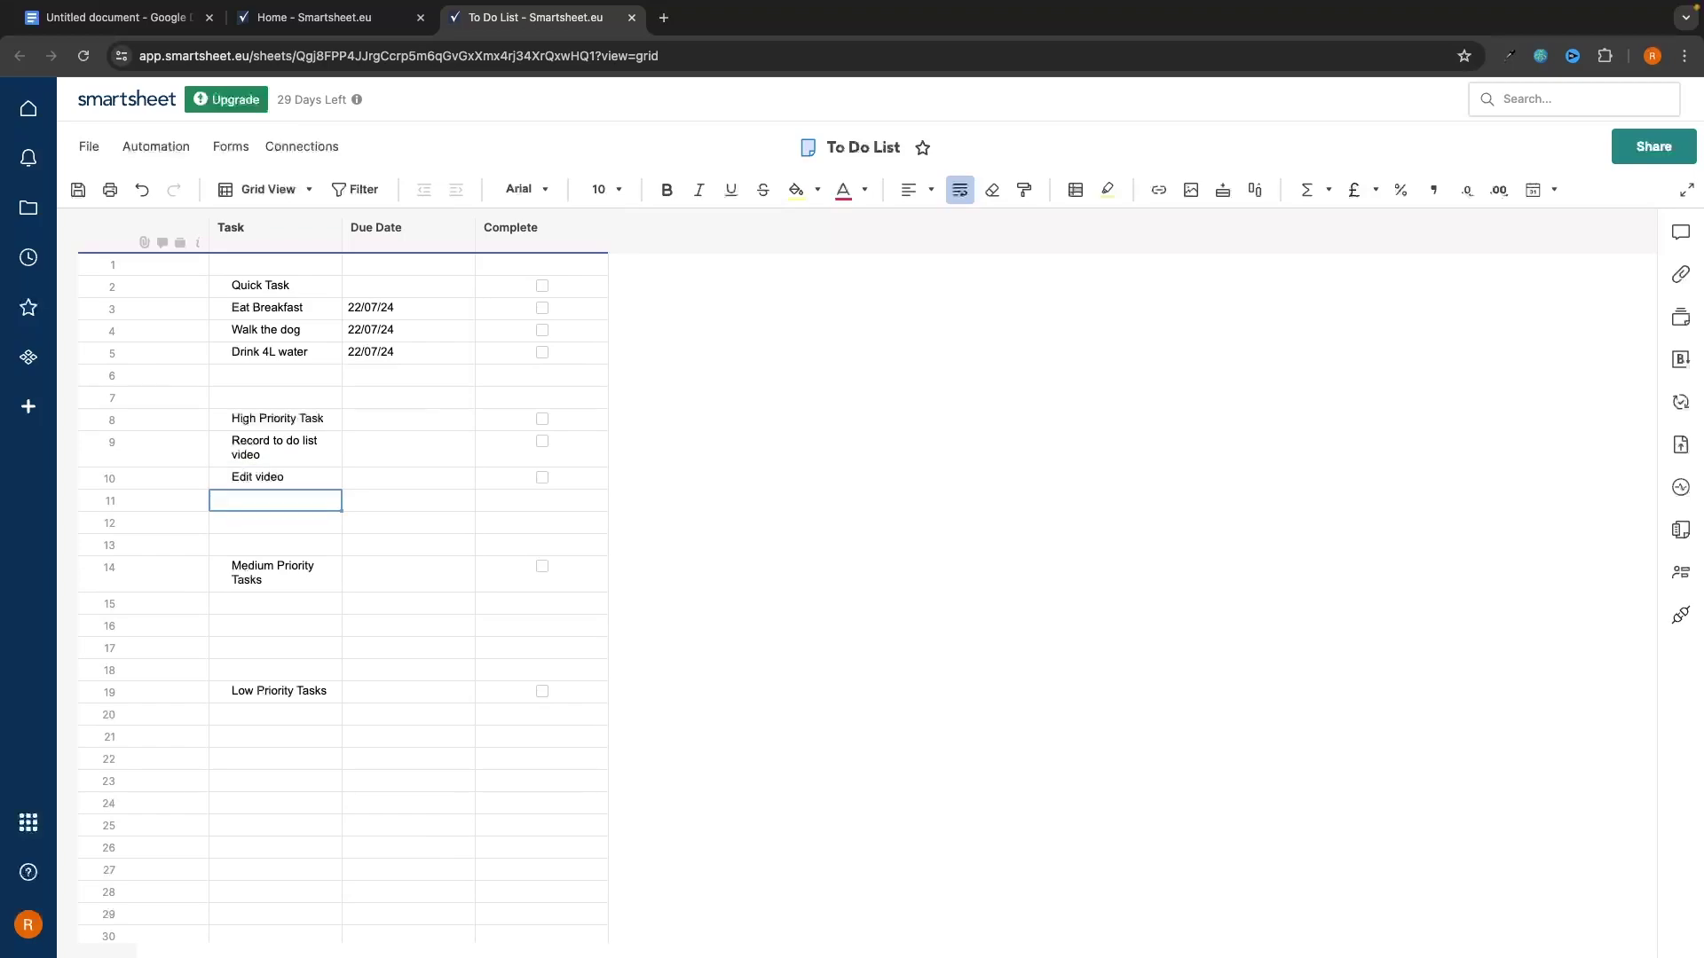
{"action": "type", "text": "Upload"}
{"action": "key", "text": "Return"}
Step: Enter the task "Take trash out" in row 15 beneath Medium Priority Tasks
{"action": "double_click", "coordinate": [275, 605]}
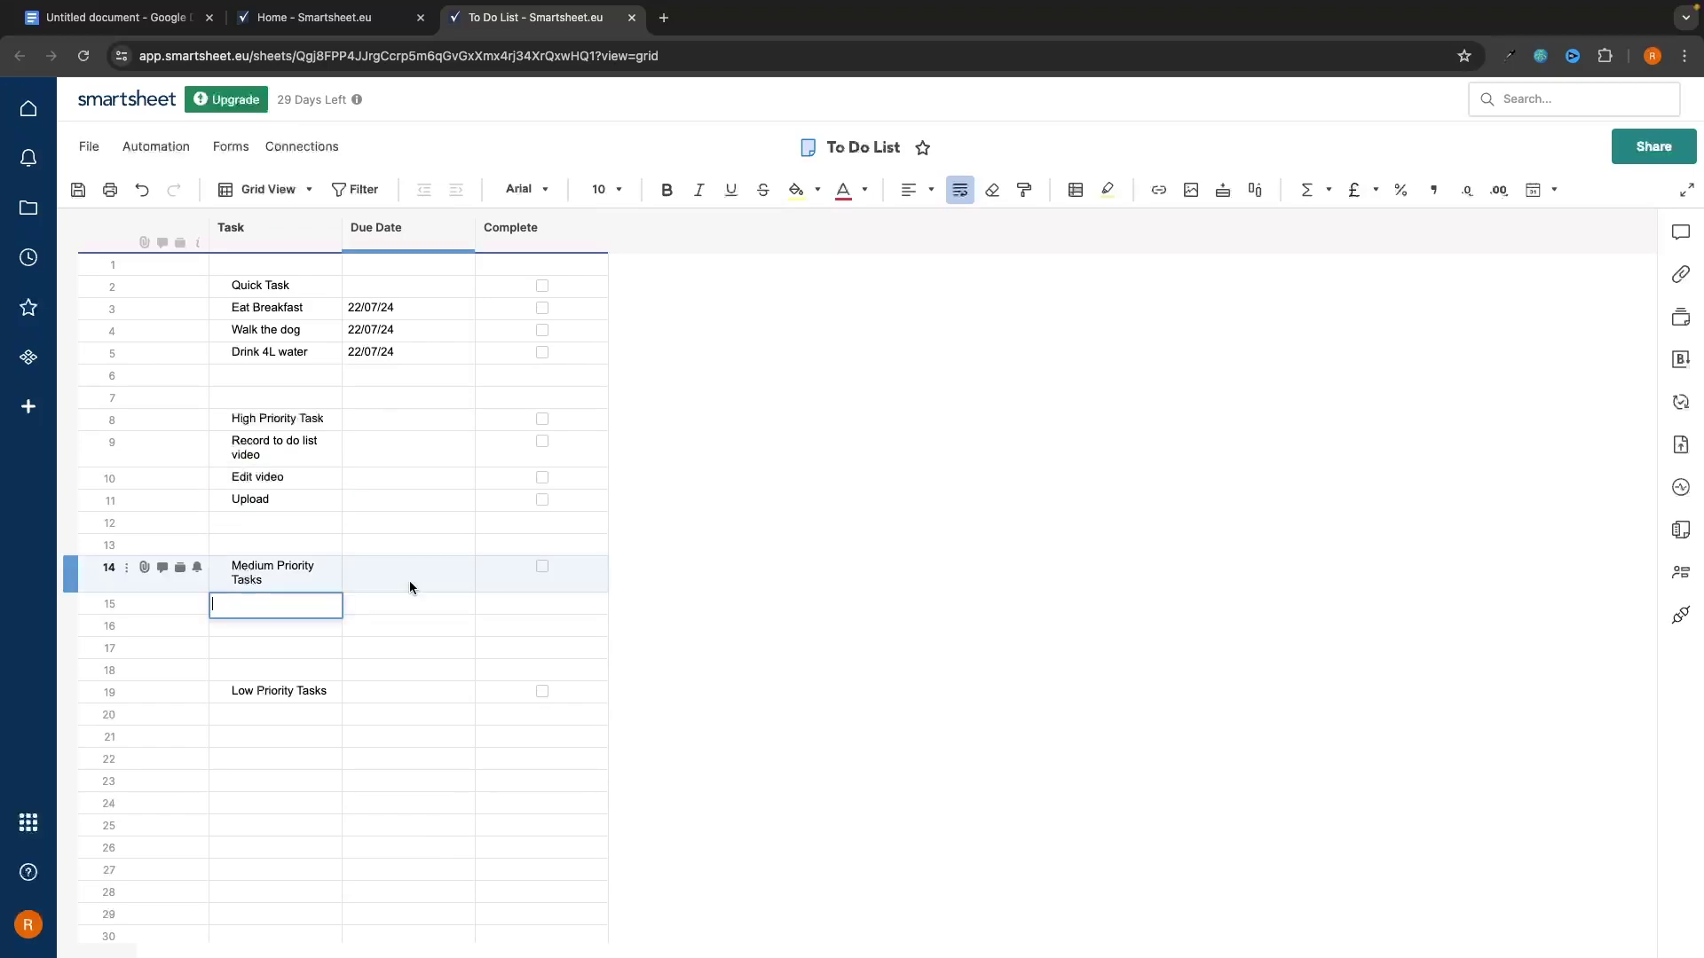
{"action": "type", "text": "Take trash out"}
{"action": "key", "text": "Return"}
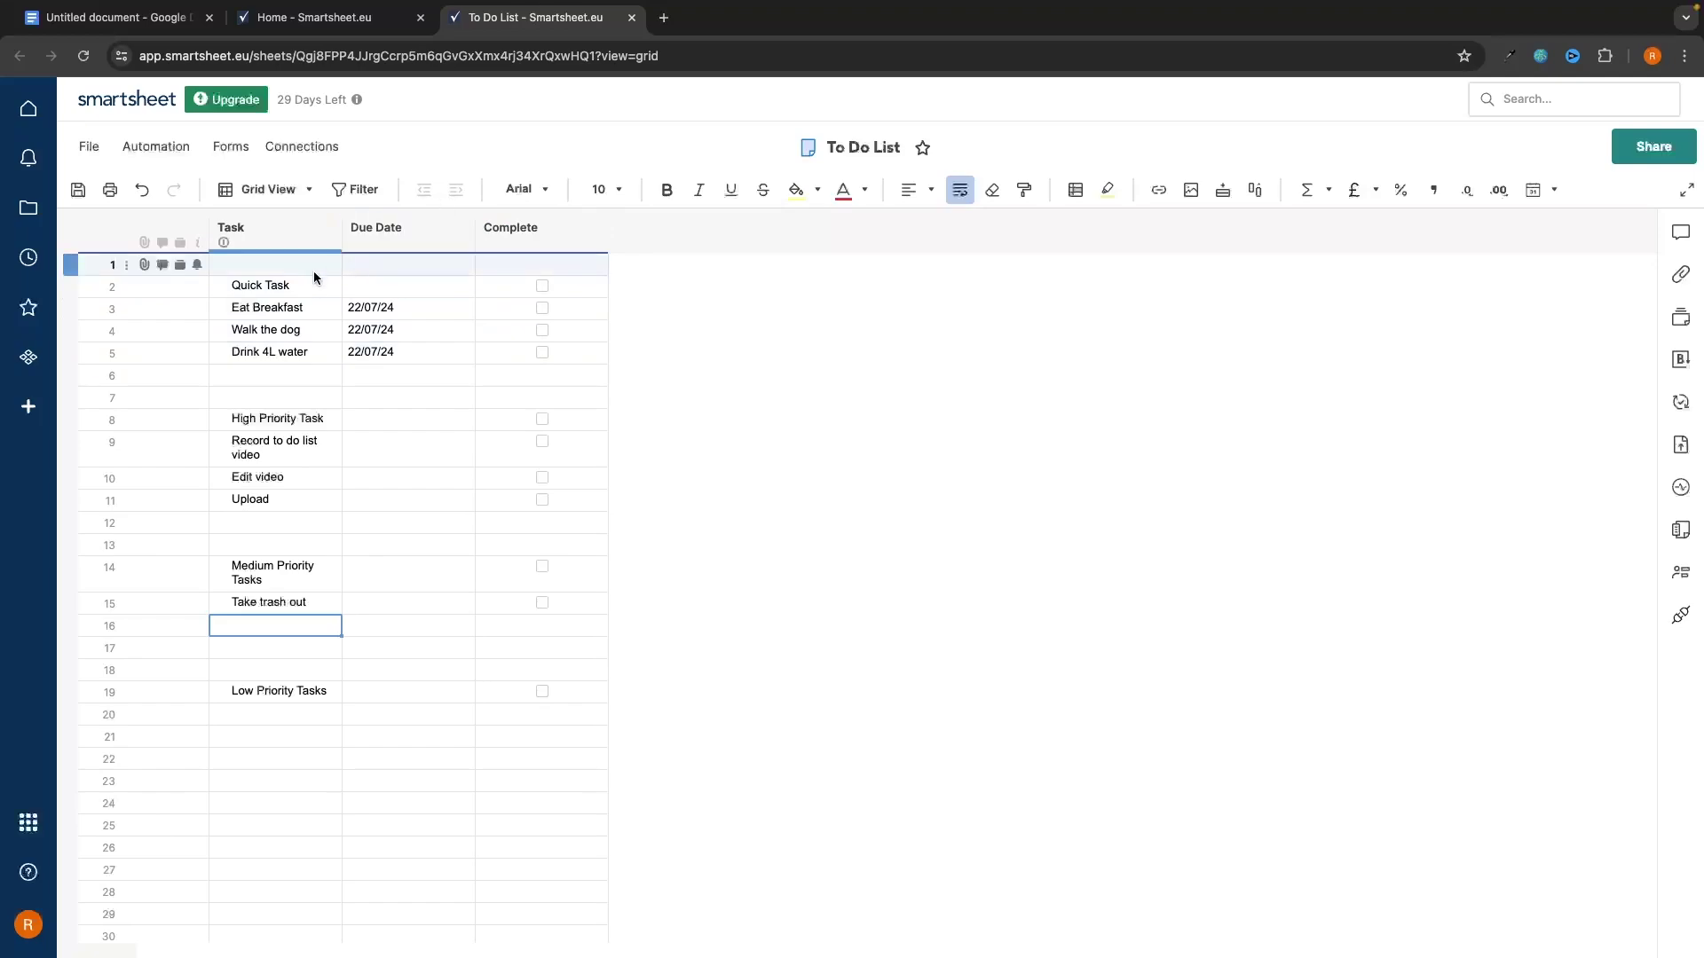
{"action": "left_click", "coordinate": [262, 307]}
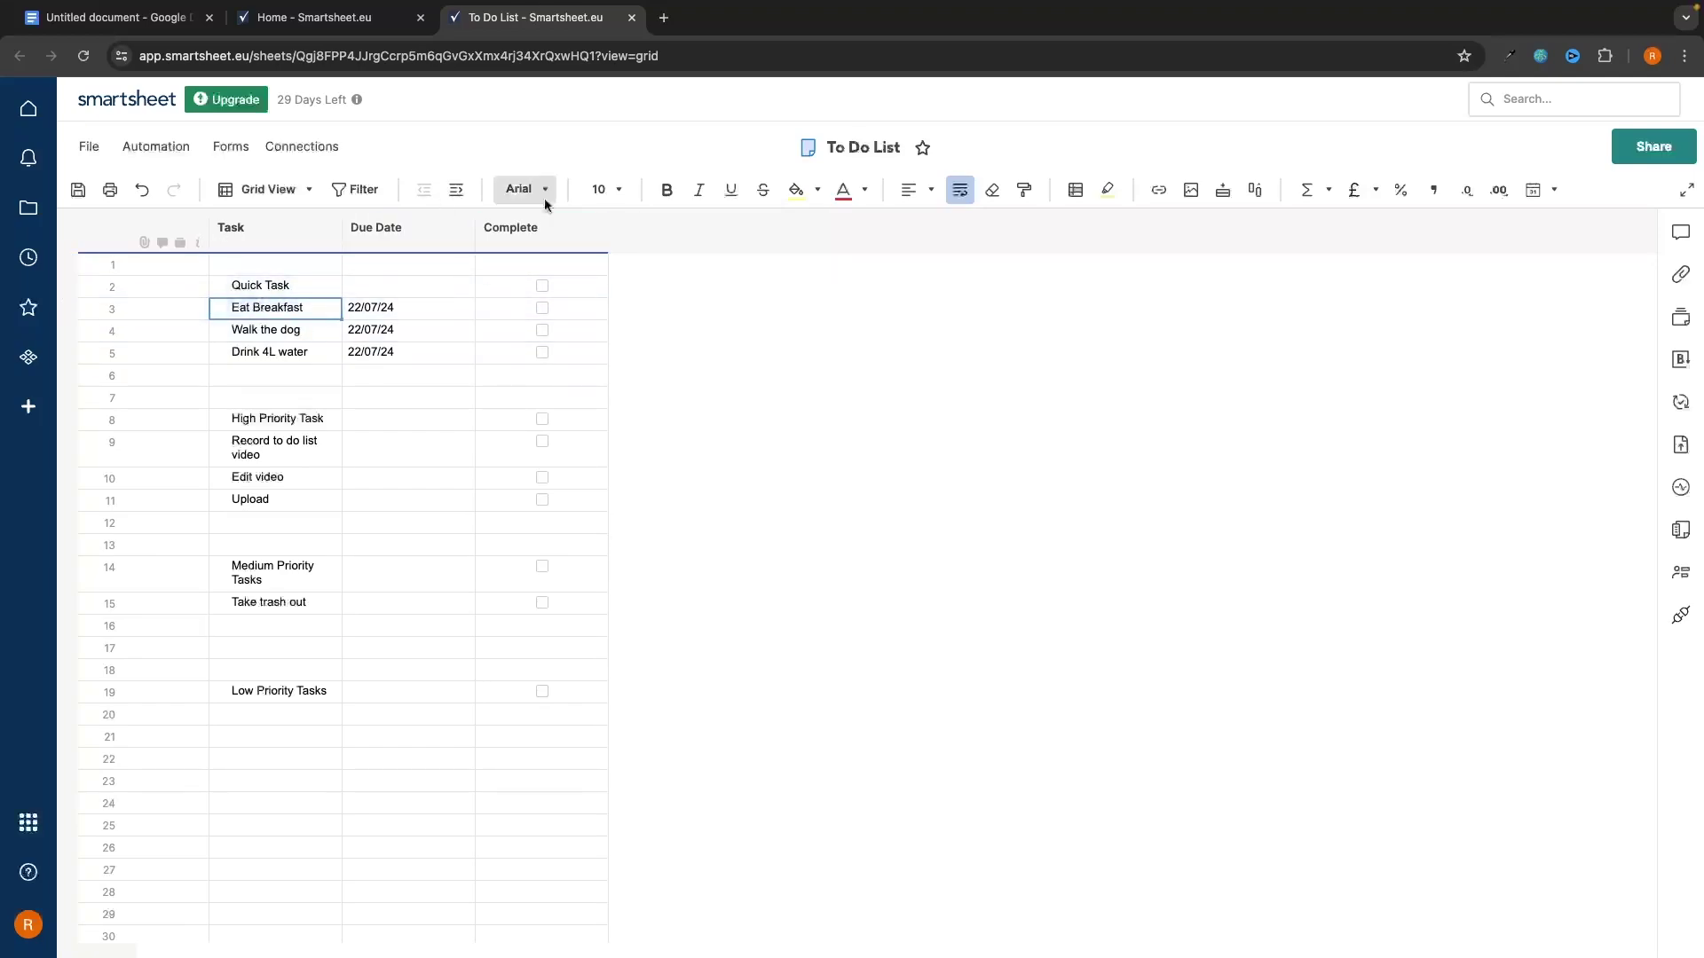
{"action": "left_click", "coordinate": [458, 192]}
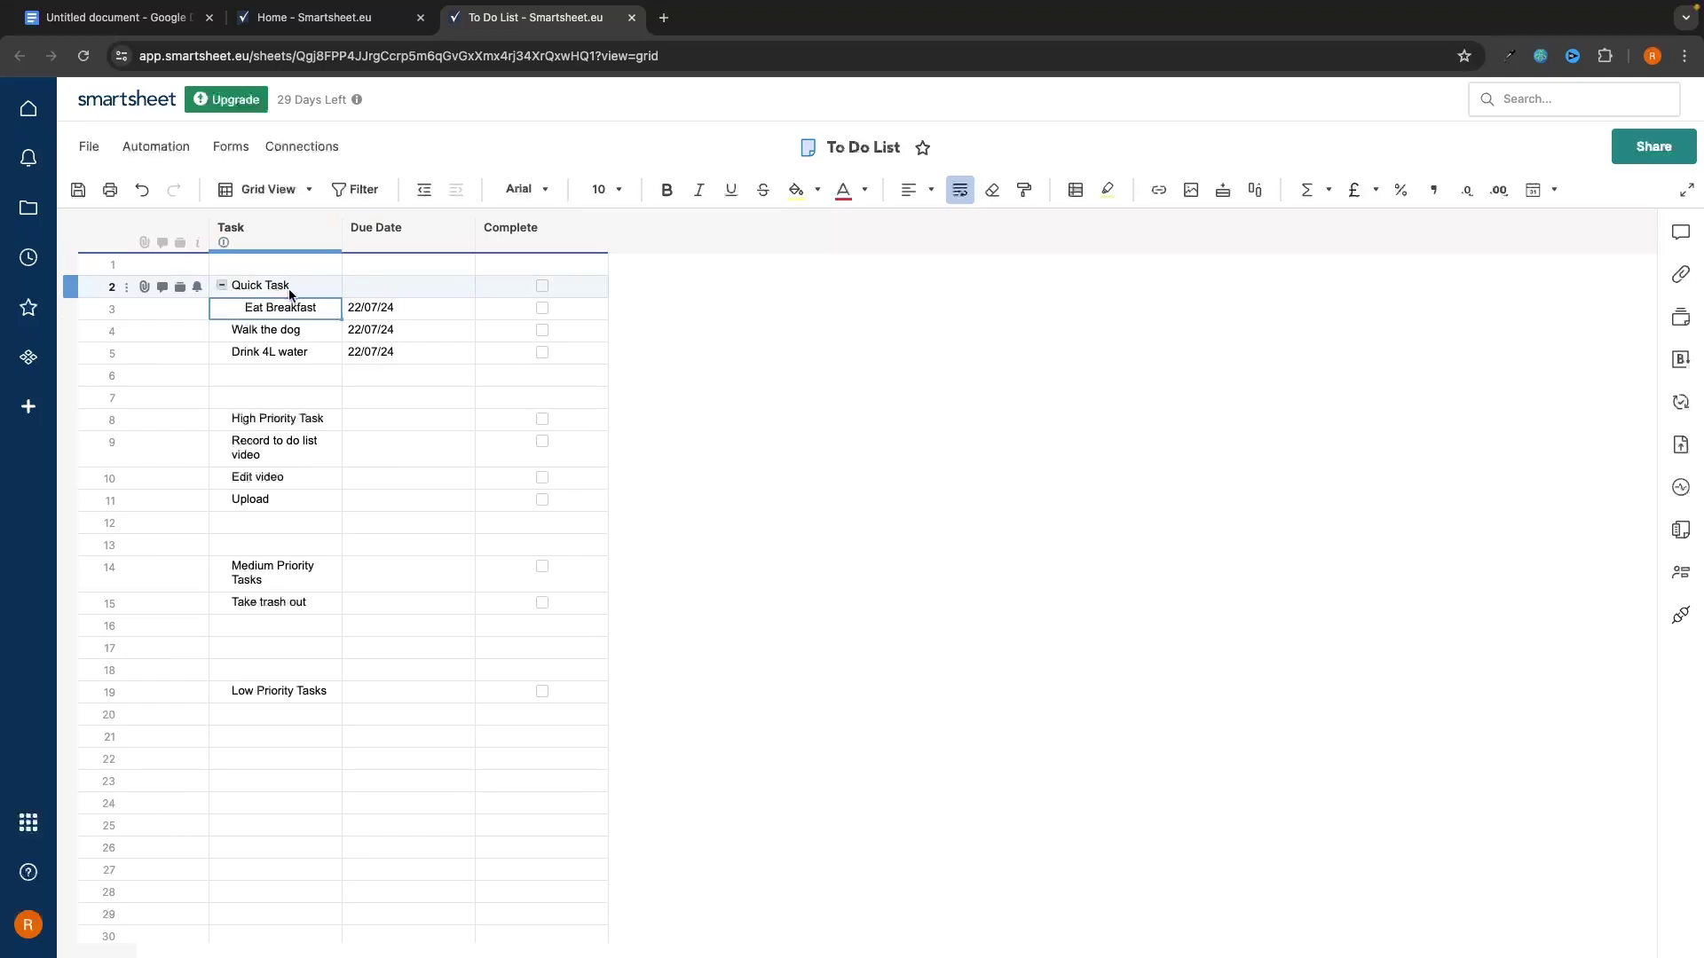
{"action": "key", "text": "ctrl+z"}
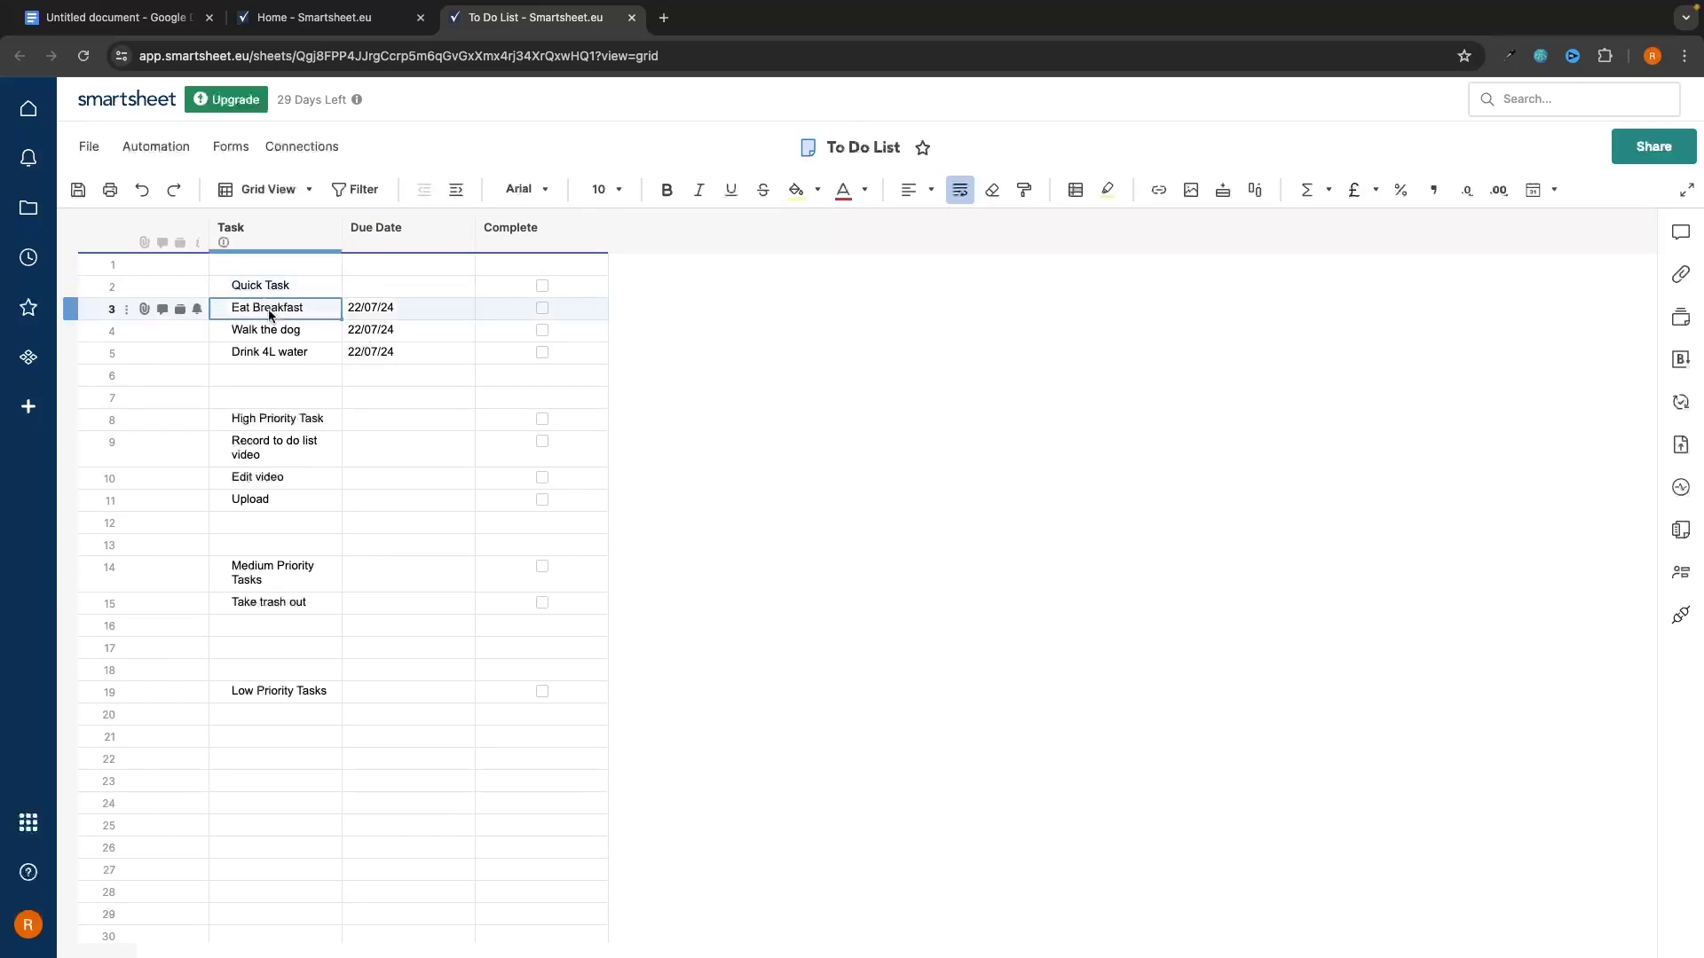
Step: Indent the Eat Breakfast, Walk the dog and Drink 4L water rows under Quick Task and collapse that group
{"action": "left_click_drag", "start_coordinate": [271, 313], "coordinate": [272, 353]}
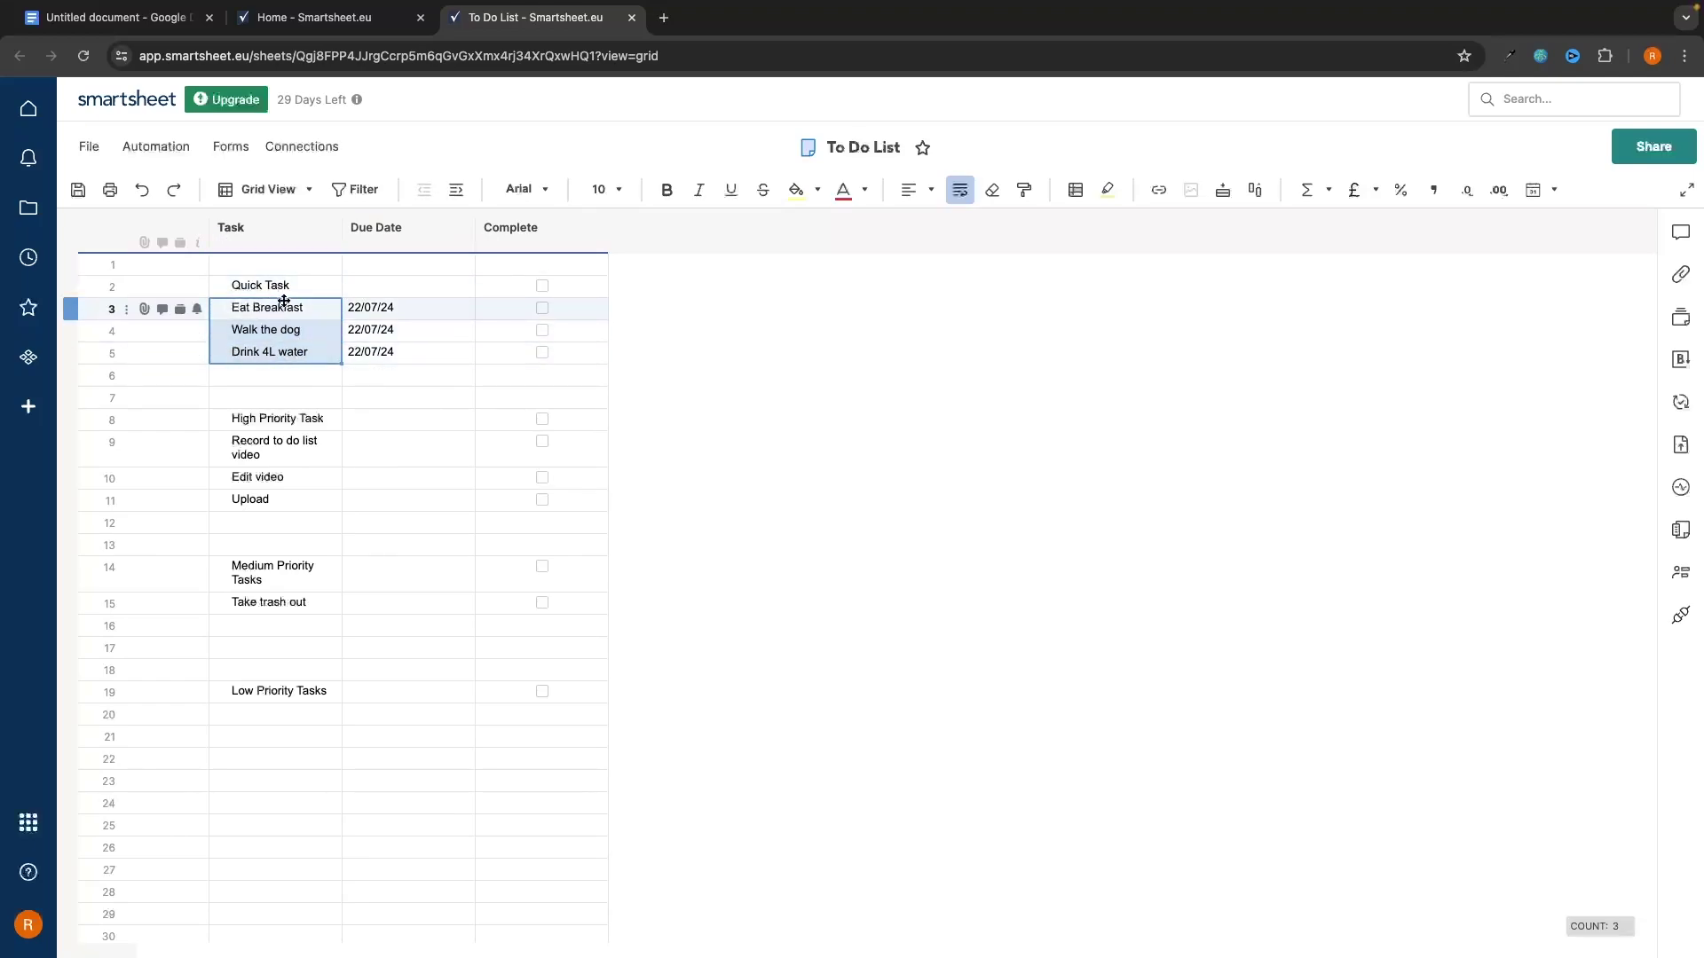
{"action": "left_click", "coordinate": [457, 190]}
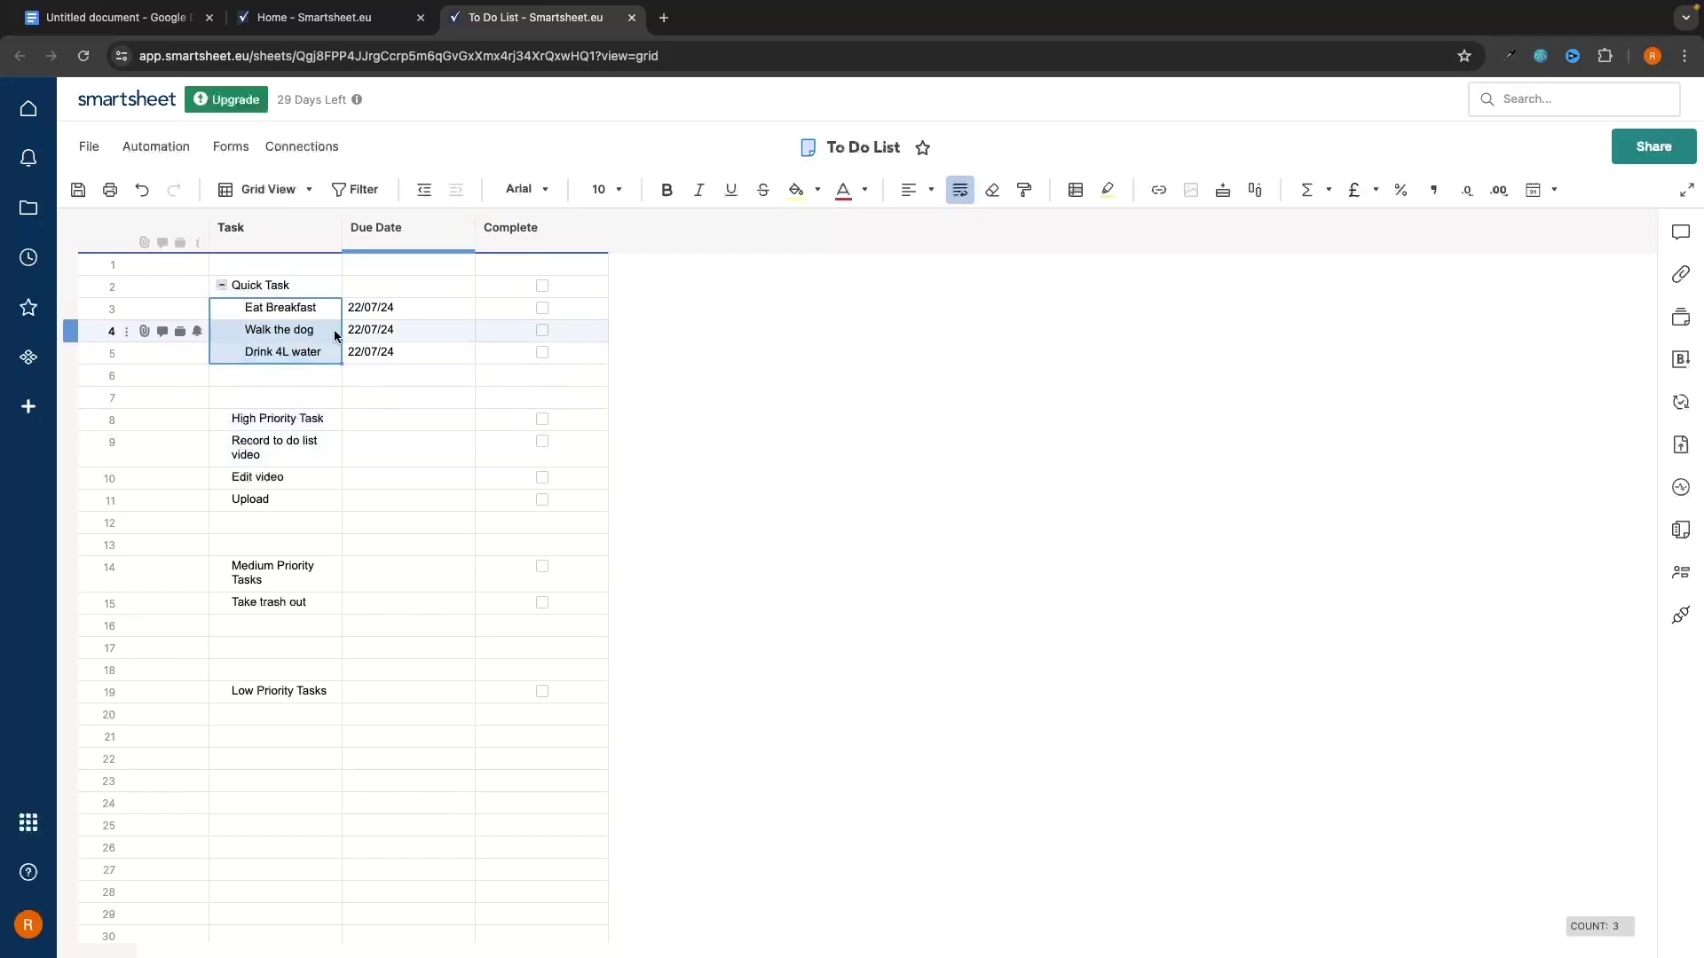
{"action": "left_click", "coordinate": [222, 285]}
{"action": "left_click", "coordinate": [222, 285]}
{"action": "left_click", "coordinate": [222, 285]}
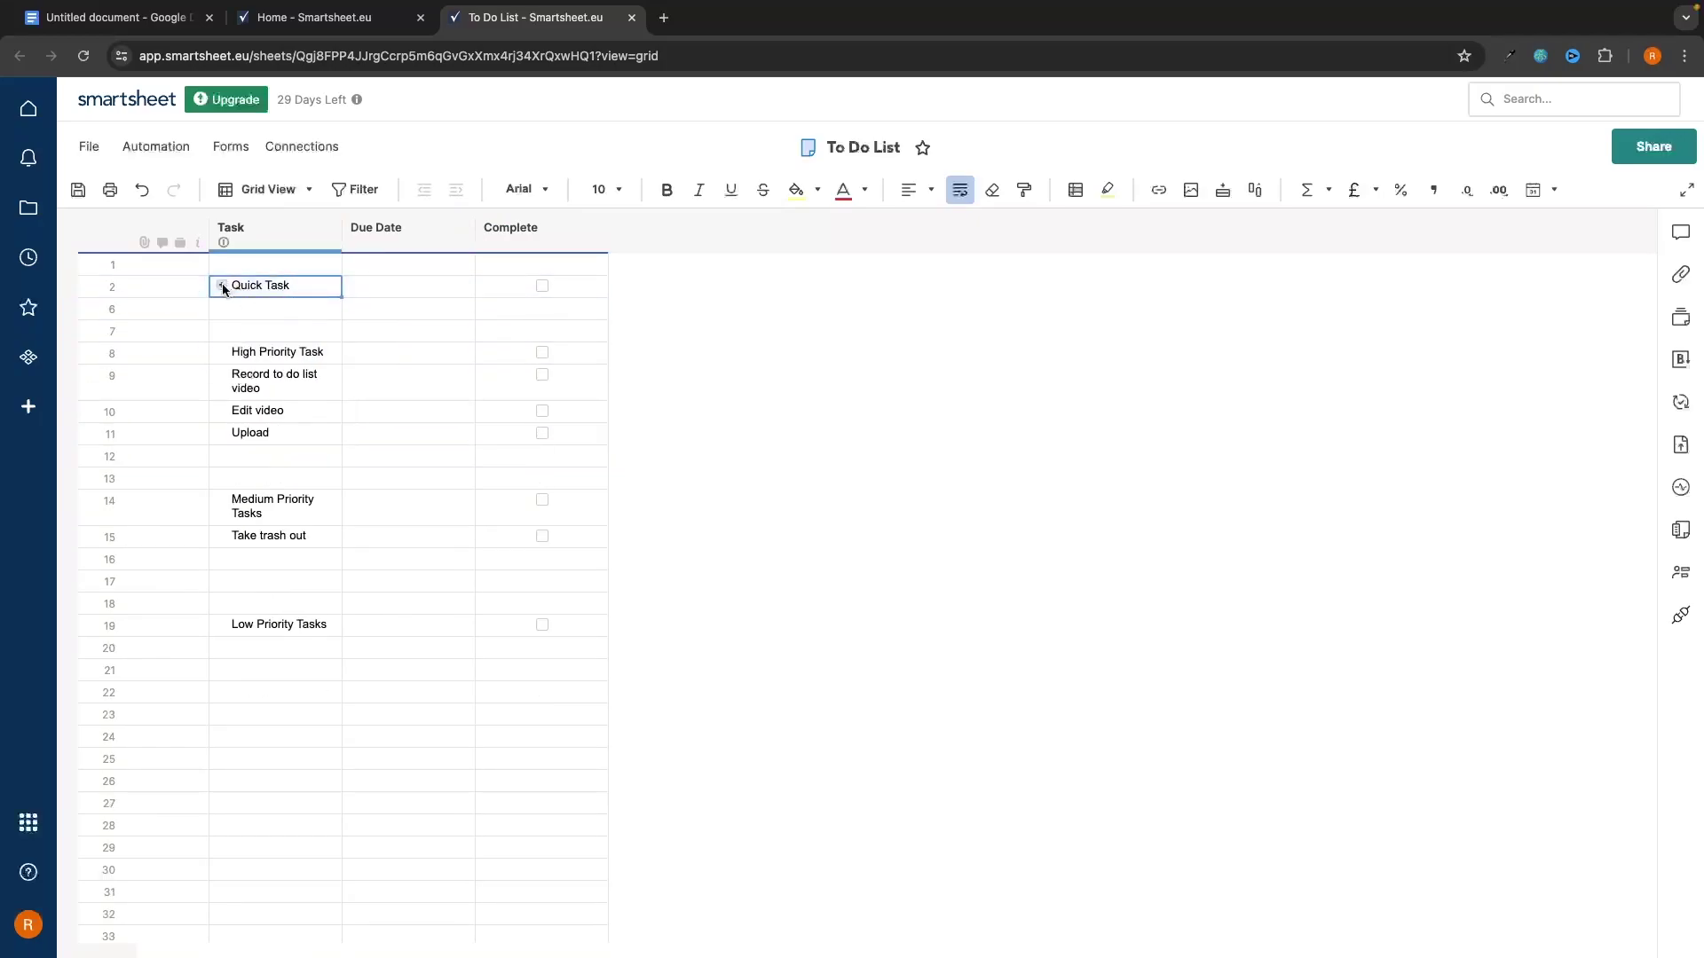
Step: Delete the two blank rows 6 and 7 between the Quick Task and High Priority Task groups
{"action": "left_click_drag", "start_coordinate": [240, 307], "coordinate": [244, 334]}
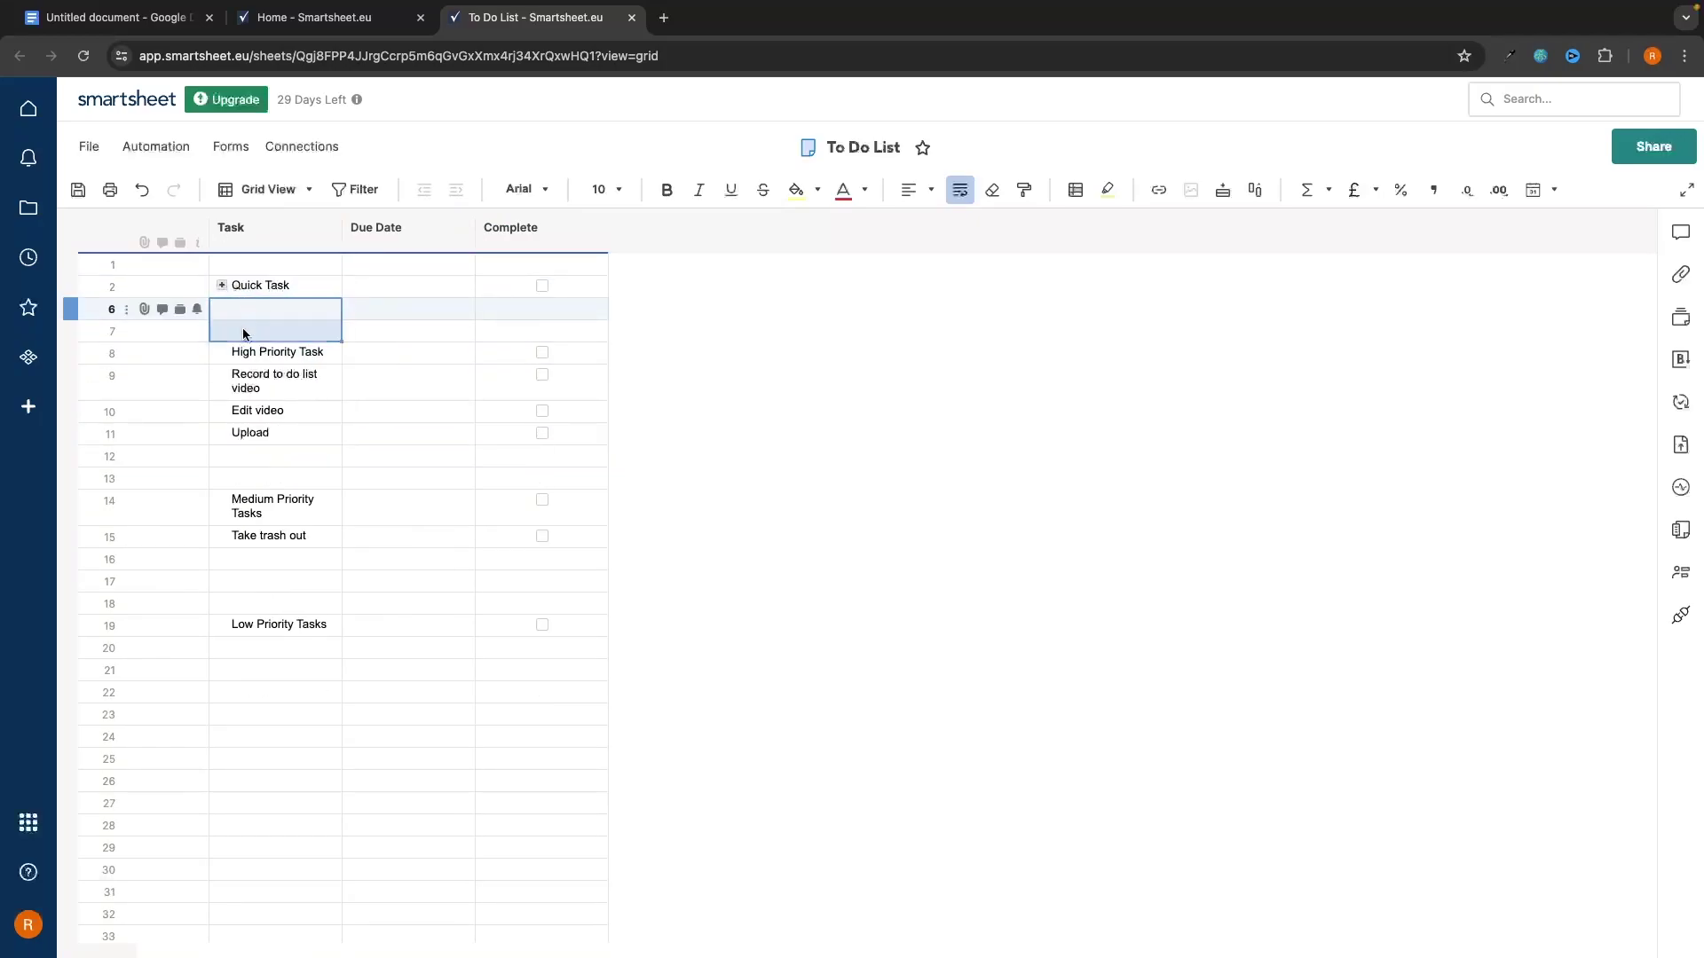
{"action": "right_click", "coordinate": [244, 334]}
{"action": "left_click", "coordinate": [316, 602]}
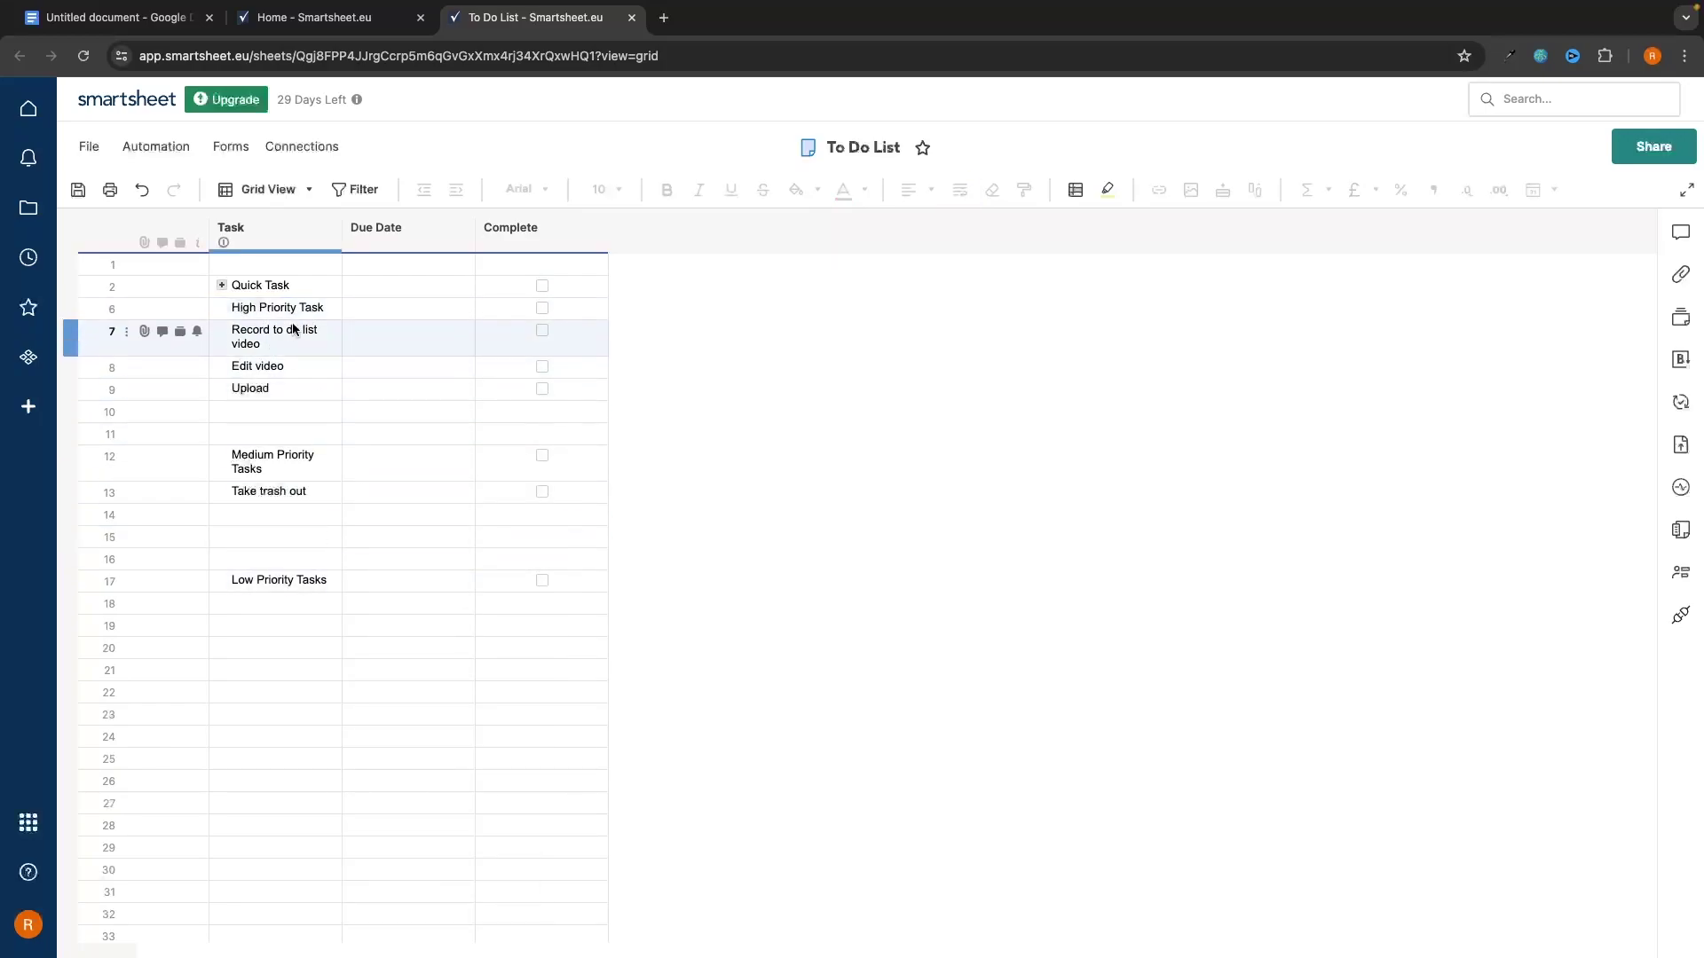
Step: Indent the Record to do list video, Edit video and Upload rows under High Priority Task and collapse that group
{"action": "left_click_drag", "start_coordinate": [292, 330], "coordinate": [269, 388]}
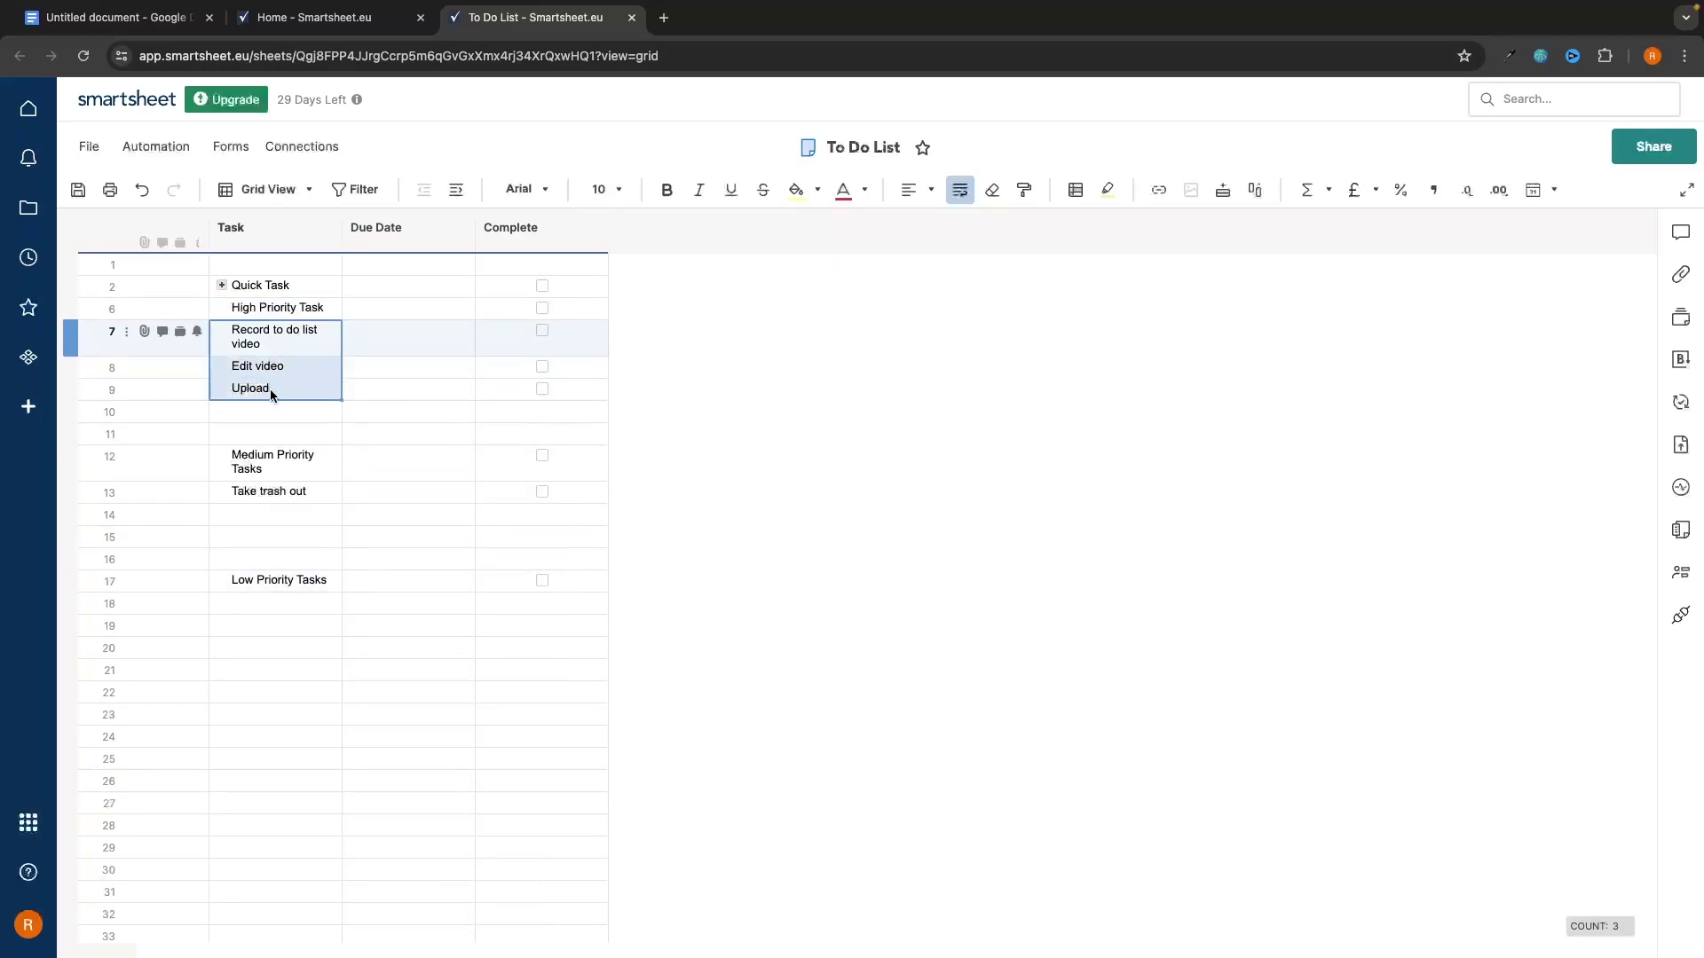
{"action": "left_click", "coordinate": [456, 189]}
{"action": "left_click", "coordinate": [227, 309]}
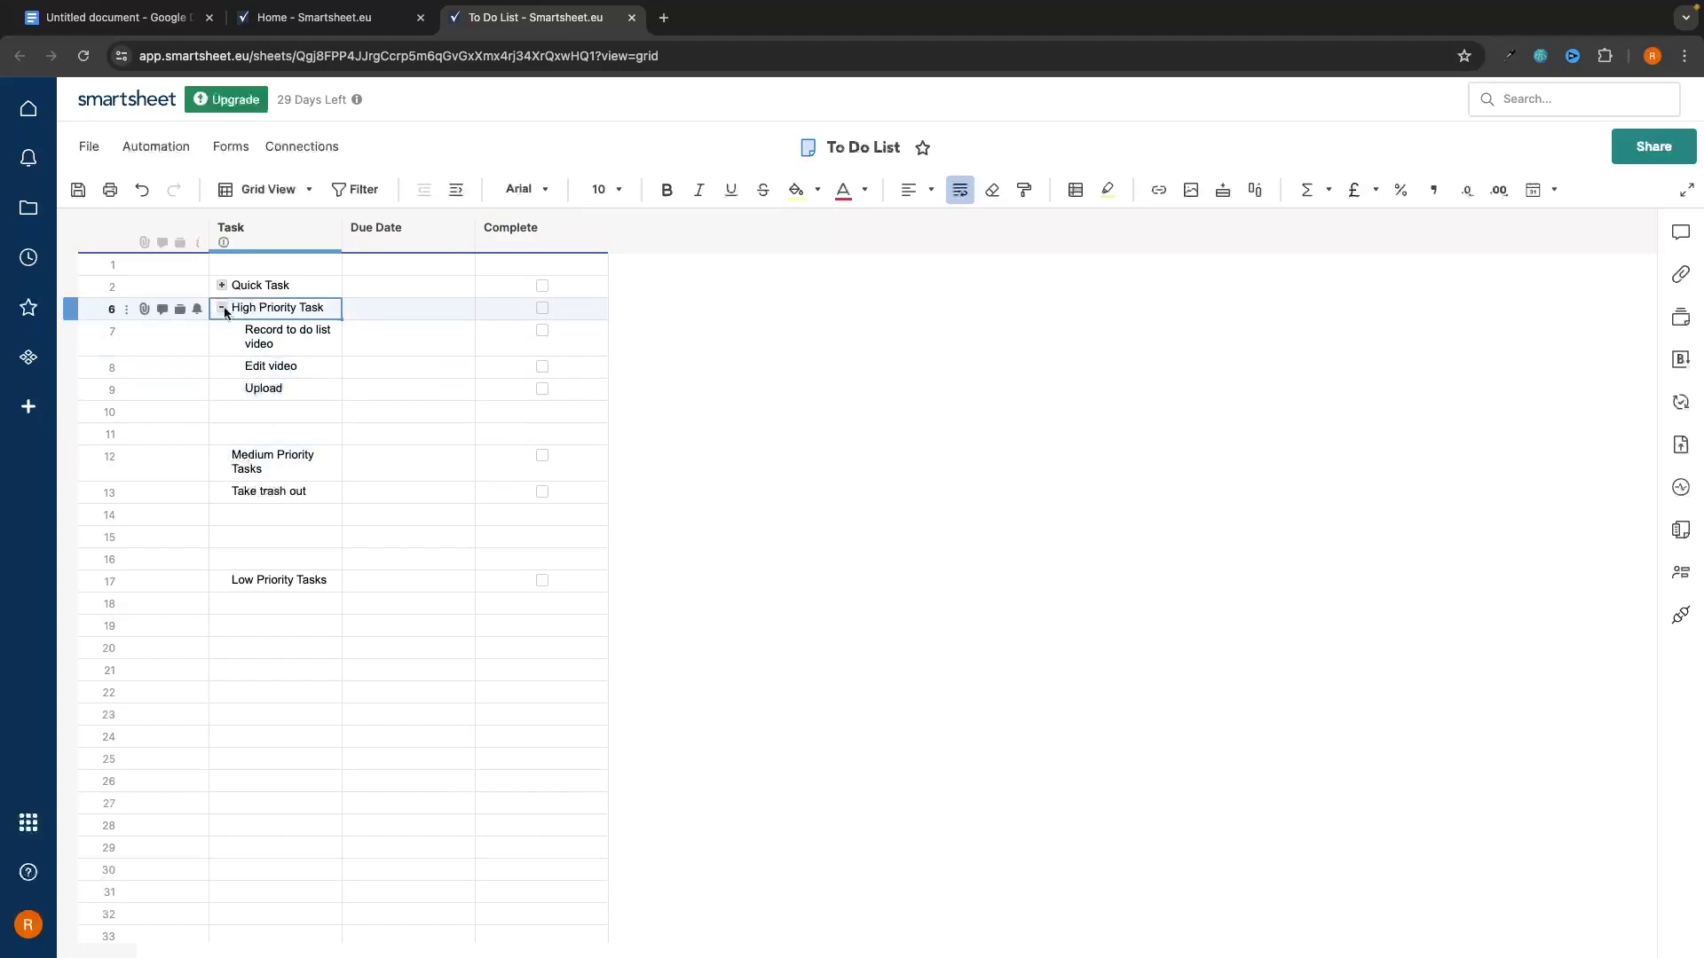
{"action": "left_click", "coordinate": [222, 308]}
Step: Delete the two blank rows 10 and 11 between the High Priority Task group and Medium Priority Tasks
{"action": "left_click_drag", "start_coordinate": [266, 333], "coordinate": [263, 353]}
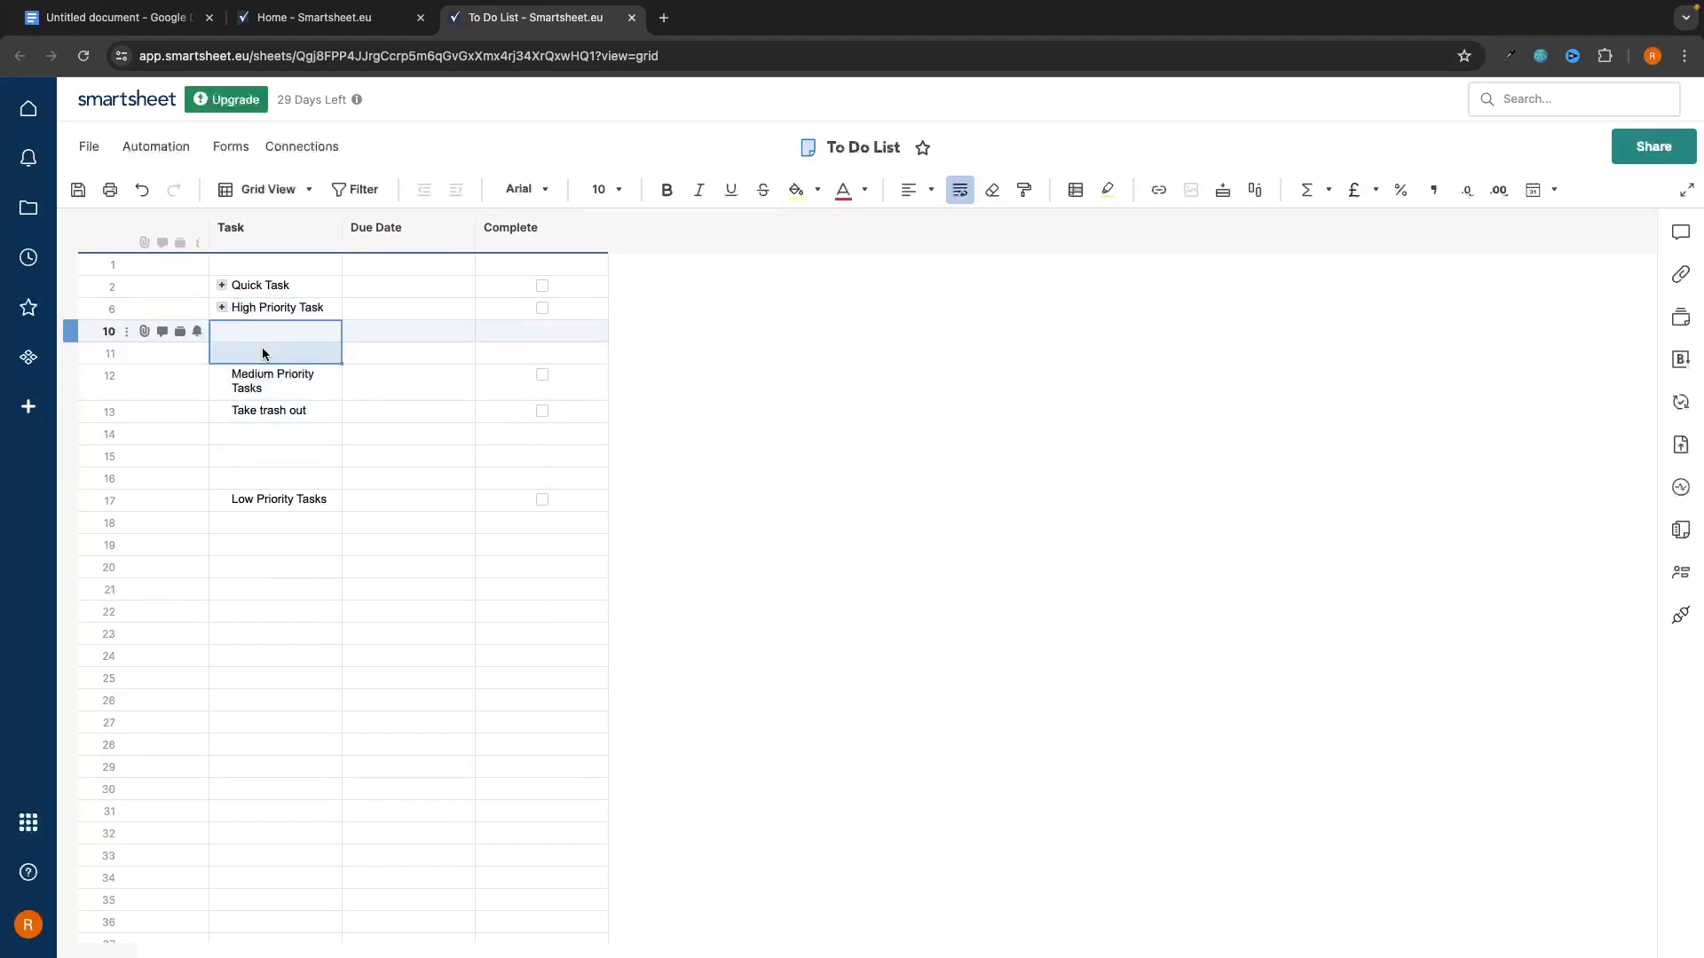
{"action": "right_click", "coordinate": [270, 355]}
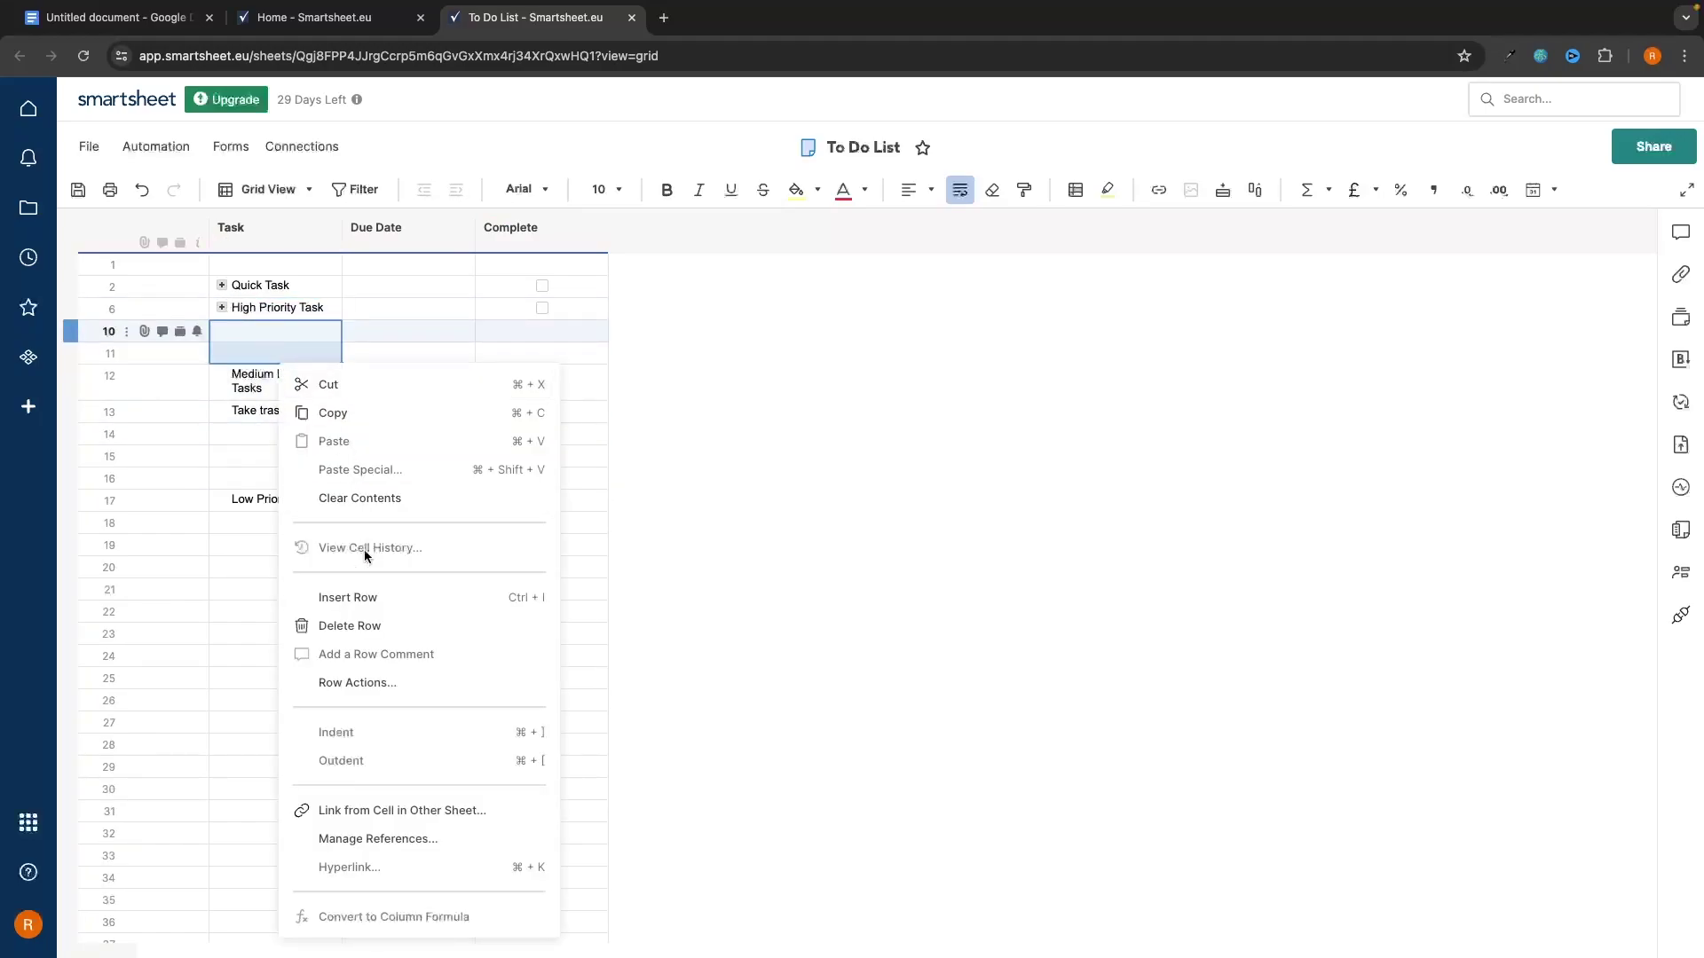
{"action": "left_click", "coordinate": [347, 628]}
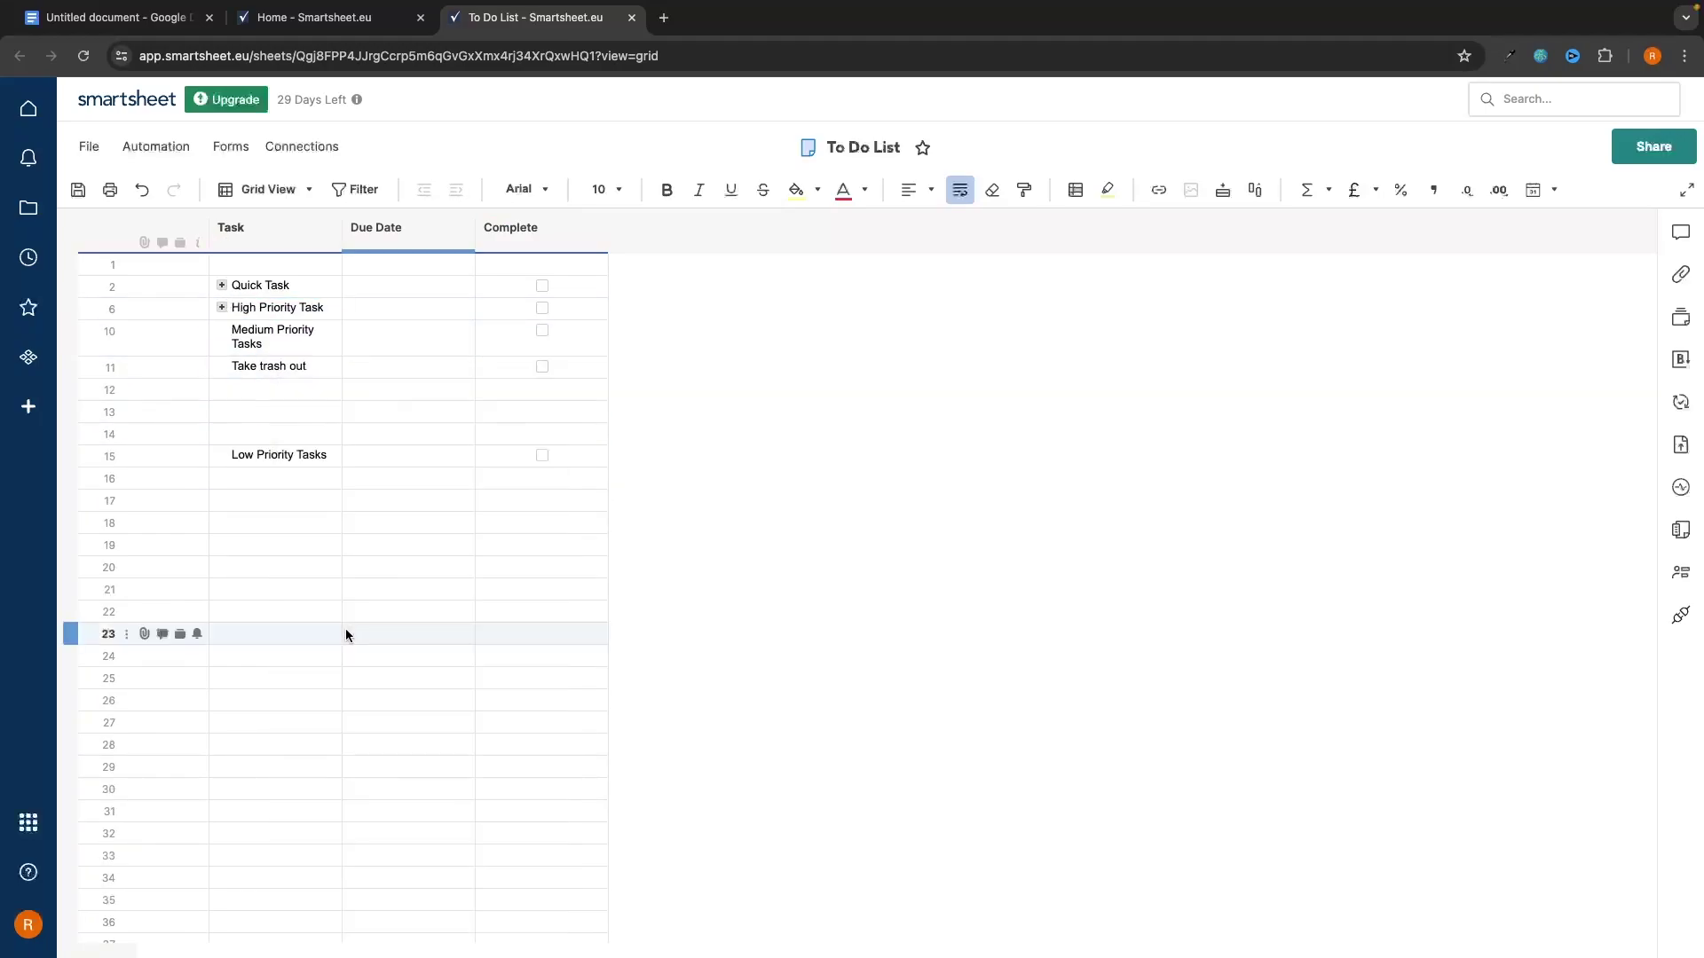
Step: Indent the Take trash out row under Medium Priority Tasks and collapse that group
{"action": "left_click", "coordinate": [284, 369]}
{"action": "left_click", "coordinate": [453, 188]}
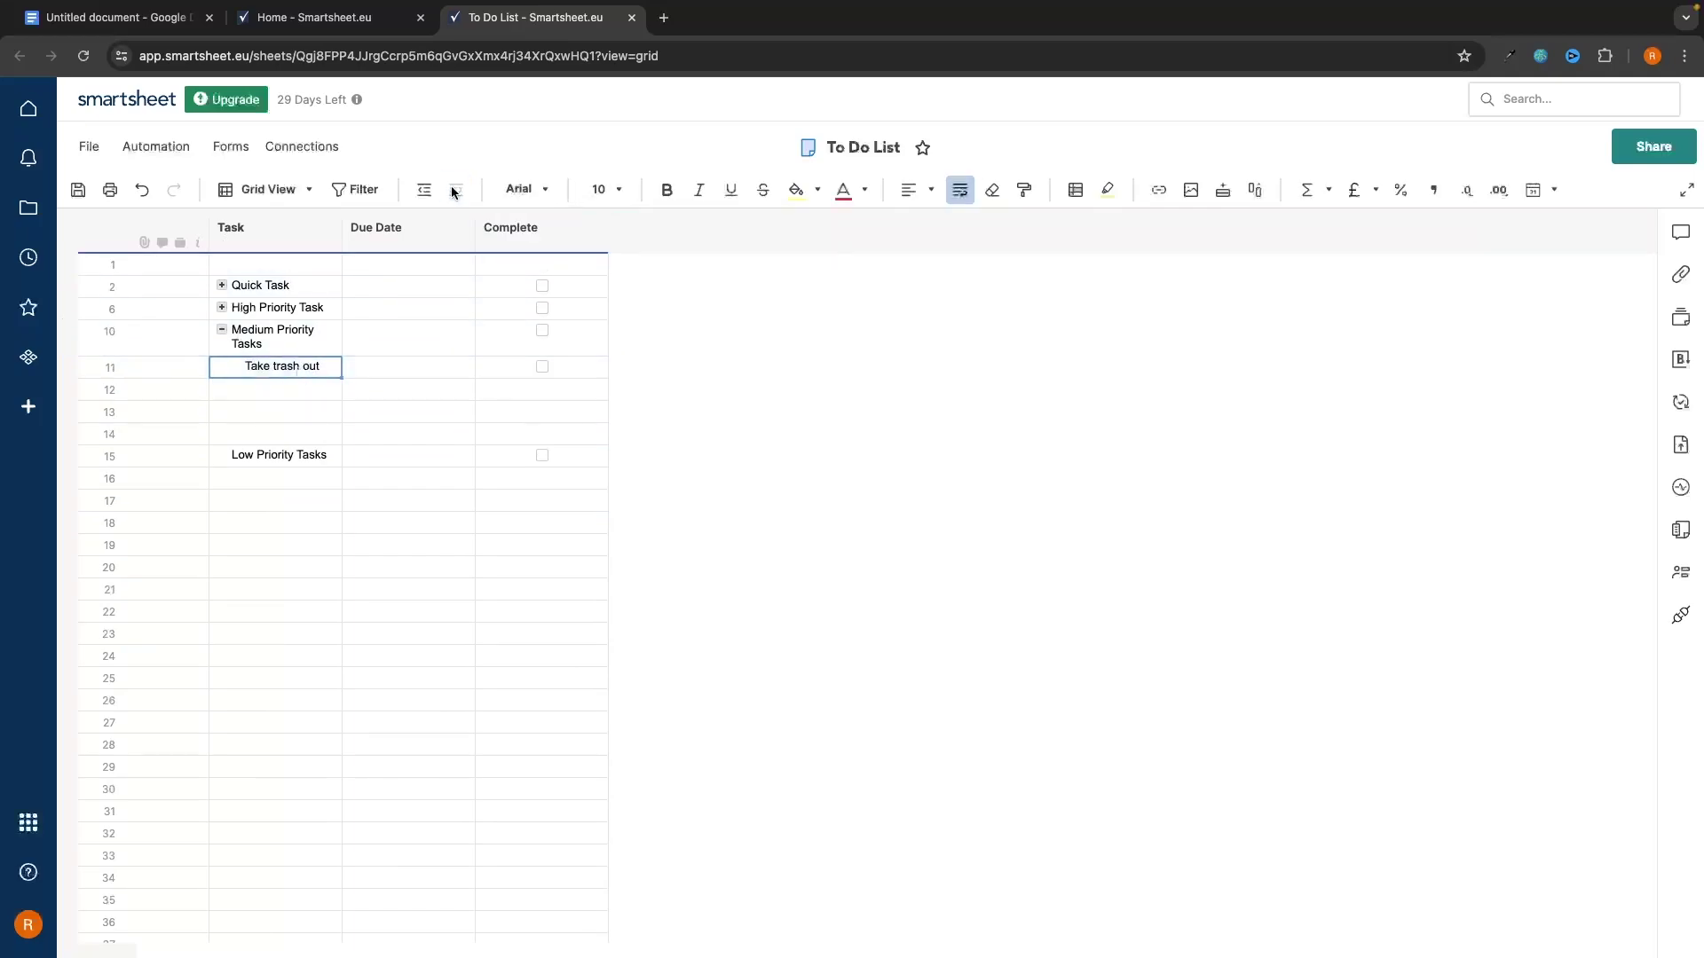
{"action": "left_click", "coordinate": [222, 329]}
Step: Enter the task "Meal prep" in row 16 and indent it under Low Priority Tasks
{"action": "left_click", "coordinate": [288, 455]}
{"action": "left_click", "coordinate": [289, 454]}
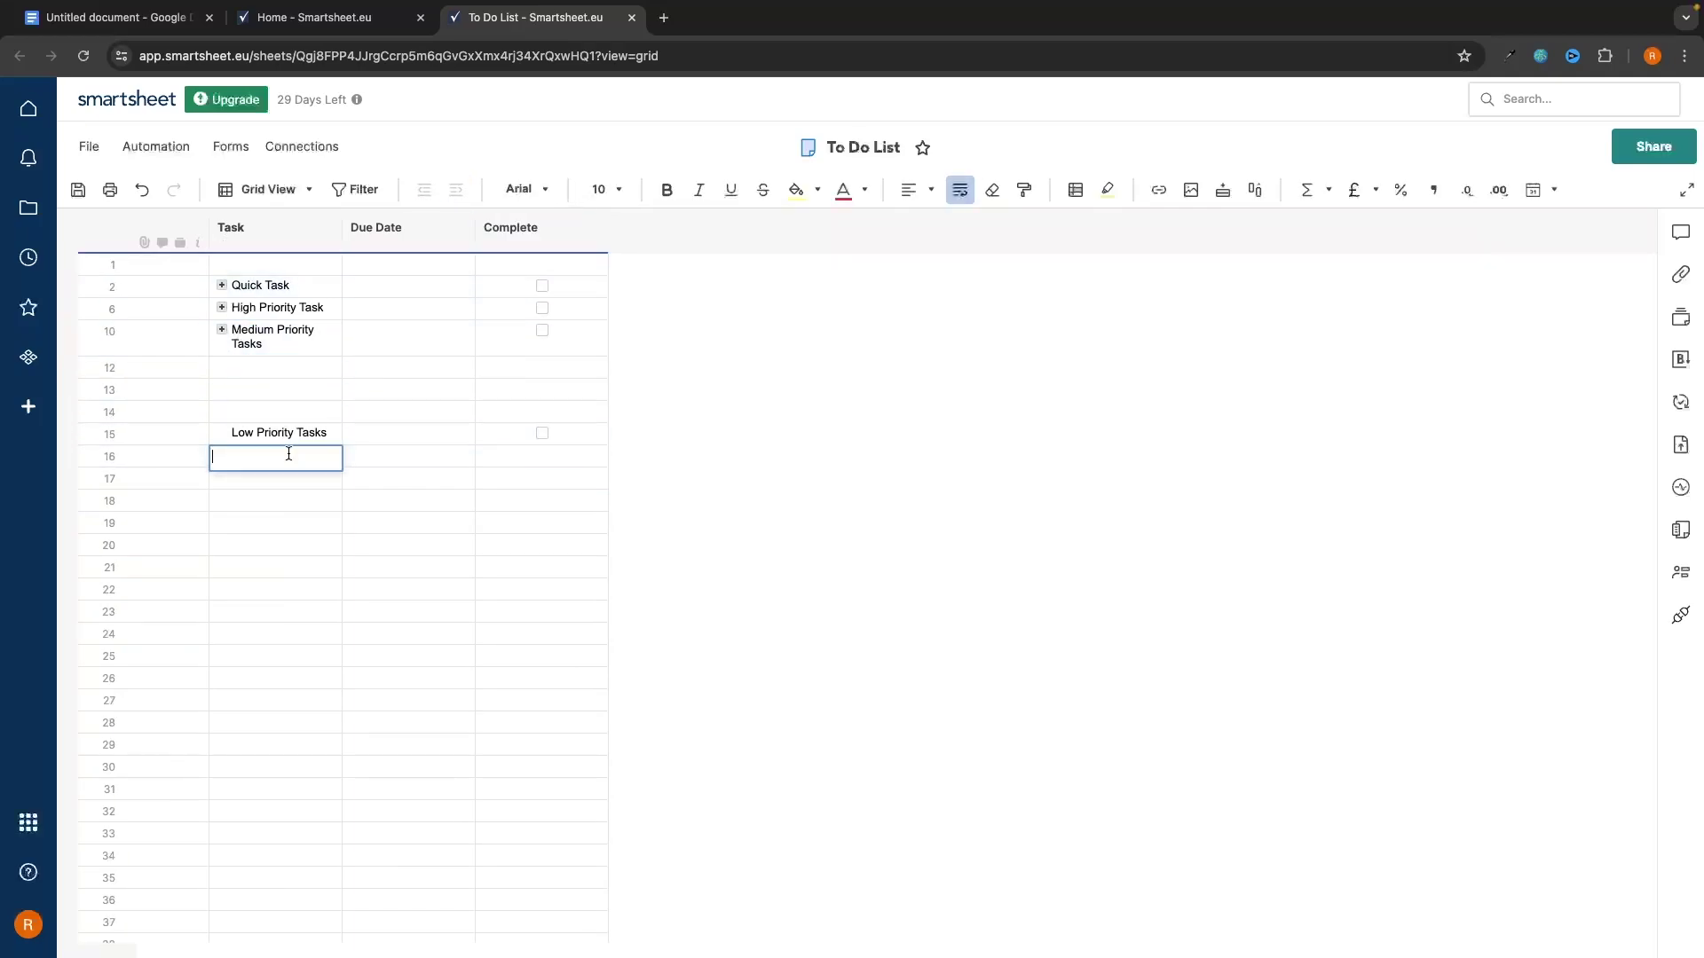
{"action": "key", "text": "Caps_Lock"}
{"action": "type", "text": "EM"}
{"action": "type", "text": "Meal prep"}
{"action": "left_click", "coordinate": [455, 189]}
Step: Delete the three blank rows 12 to 14 between the Medium and Low Priority Tasks groups
{"action": "left_click_drag", "start_coordinate": [266, 368], "coordinate": [268, 409]}
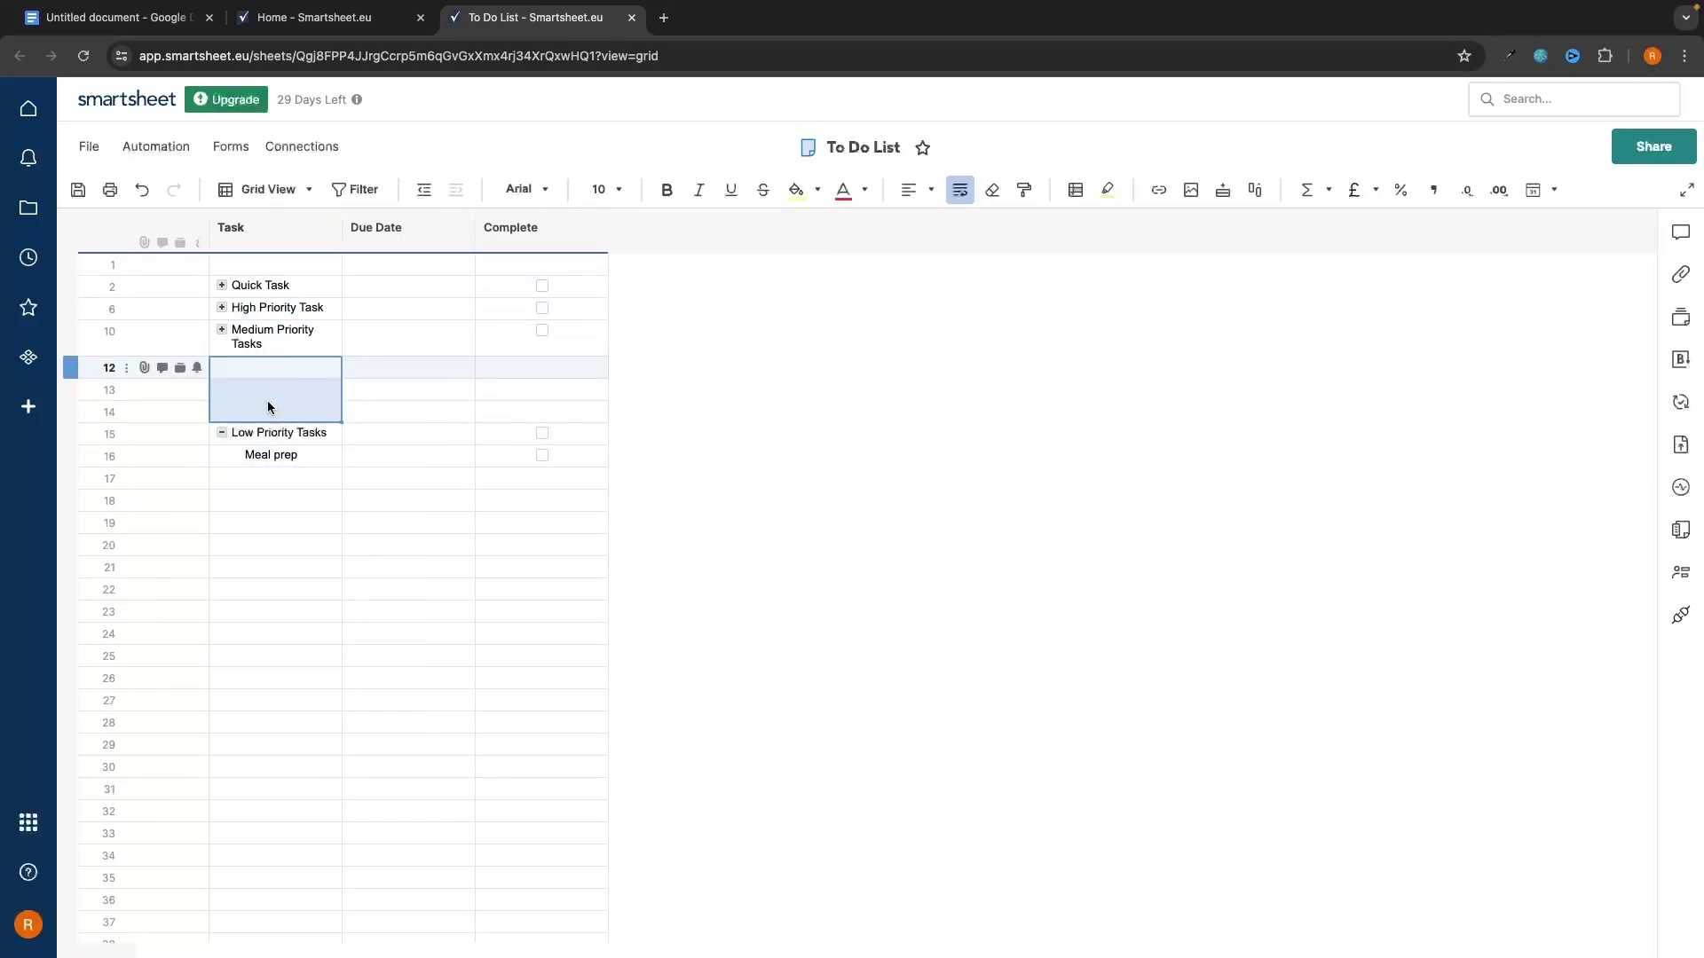
{"action": "right_click", "coordinate": [268, 402]}
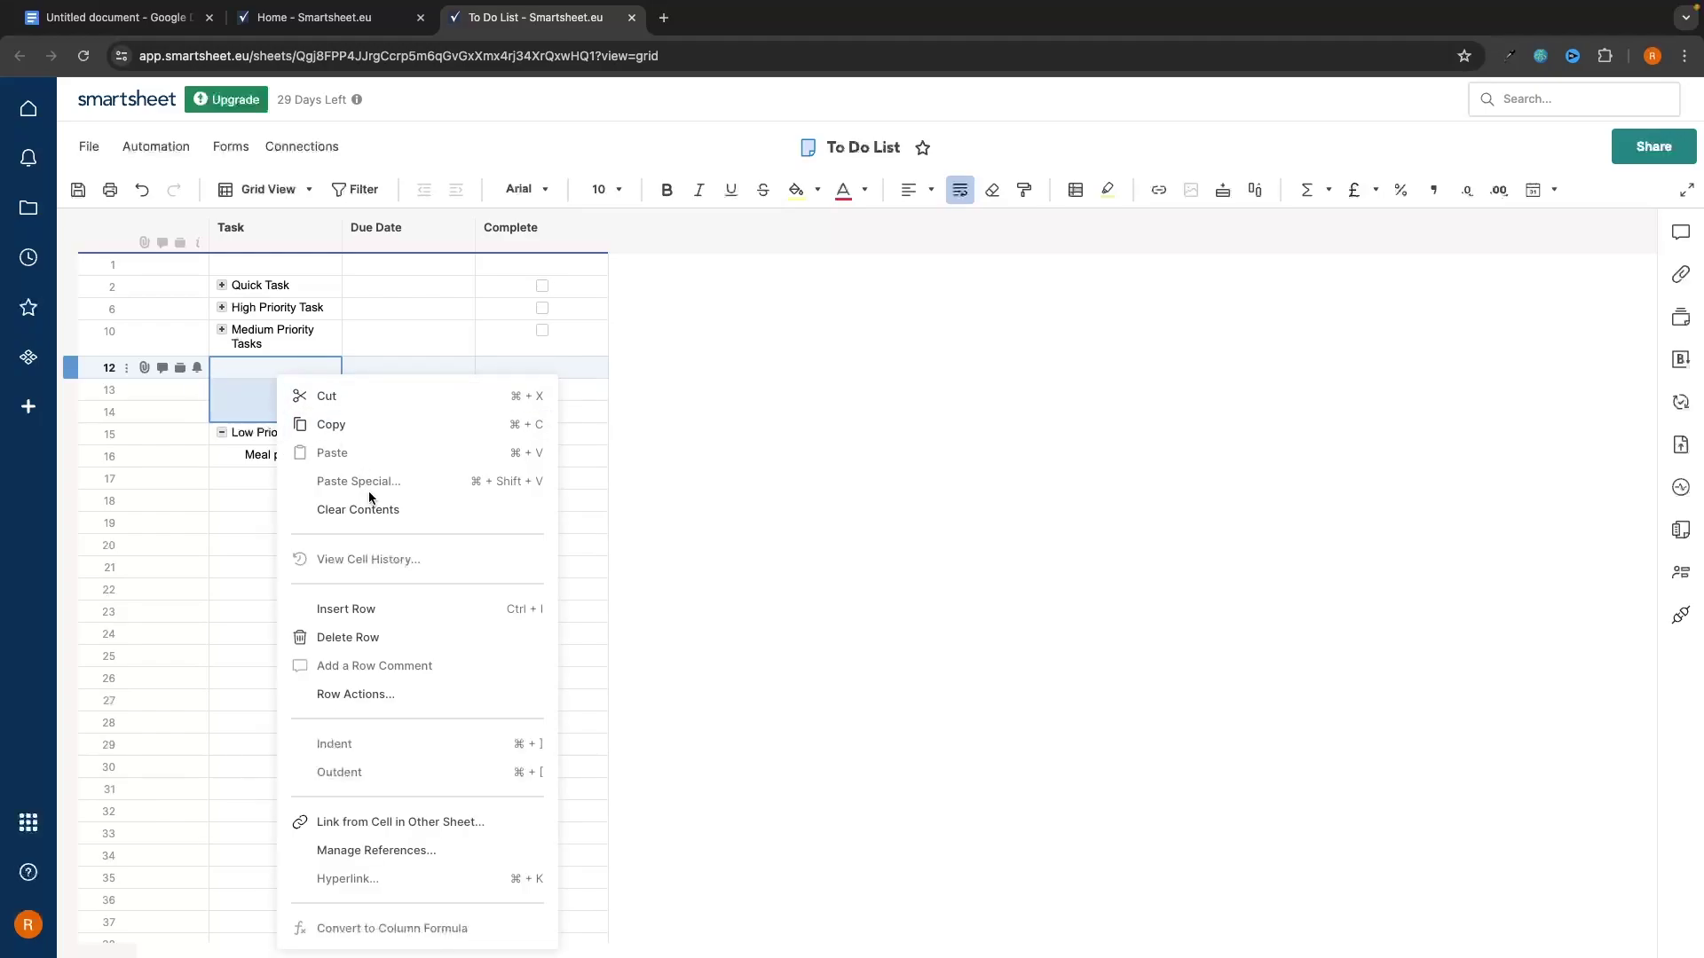
{"action": "left_click", "coordinate": [328, 637]}
Step: Expand the Medium Priority Tasks, High Priority Task and Quick Task groups so all their tasks are listed
{"action": "left_click", "coordinate": [222, 365]}
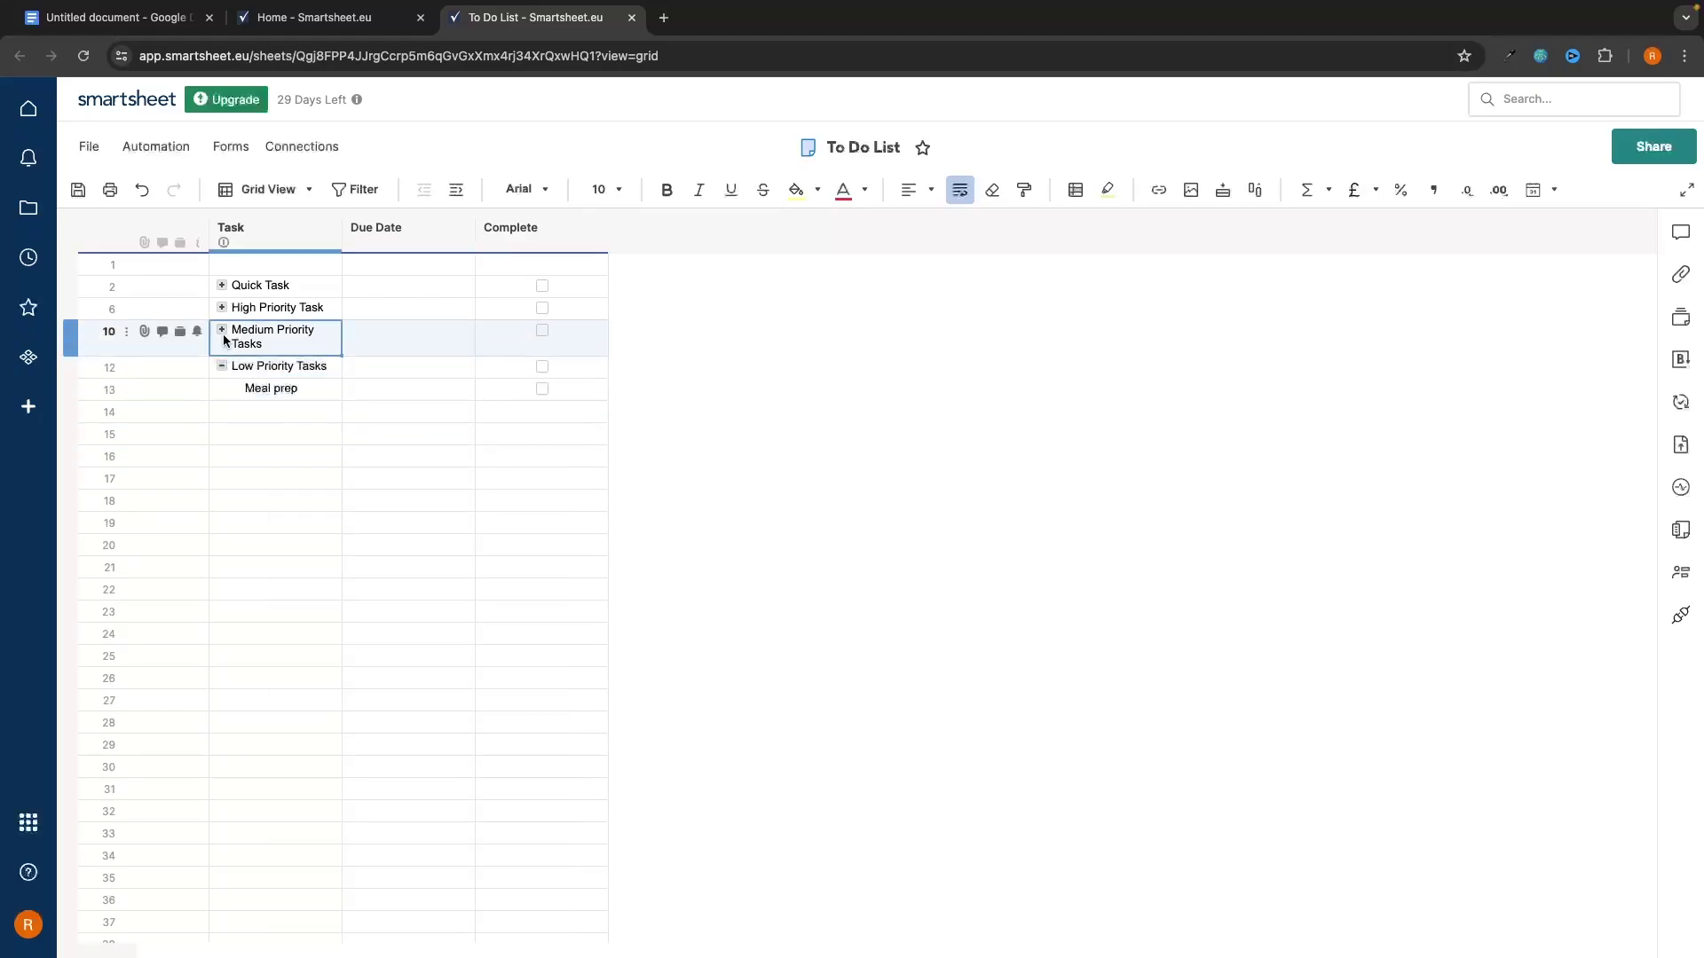
{"action": "left_click", "coordinate": [221, 330]}
{"action": "left_click", "coordinate": [222, 307]}
{"action": "left_click", "coordinate": [222, 285]}
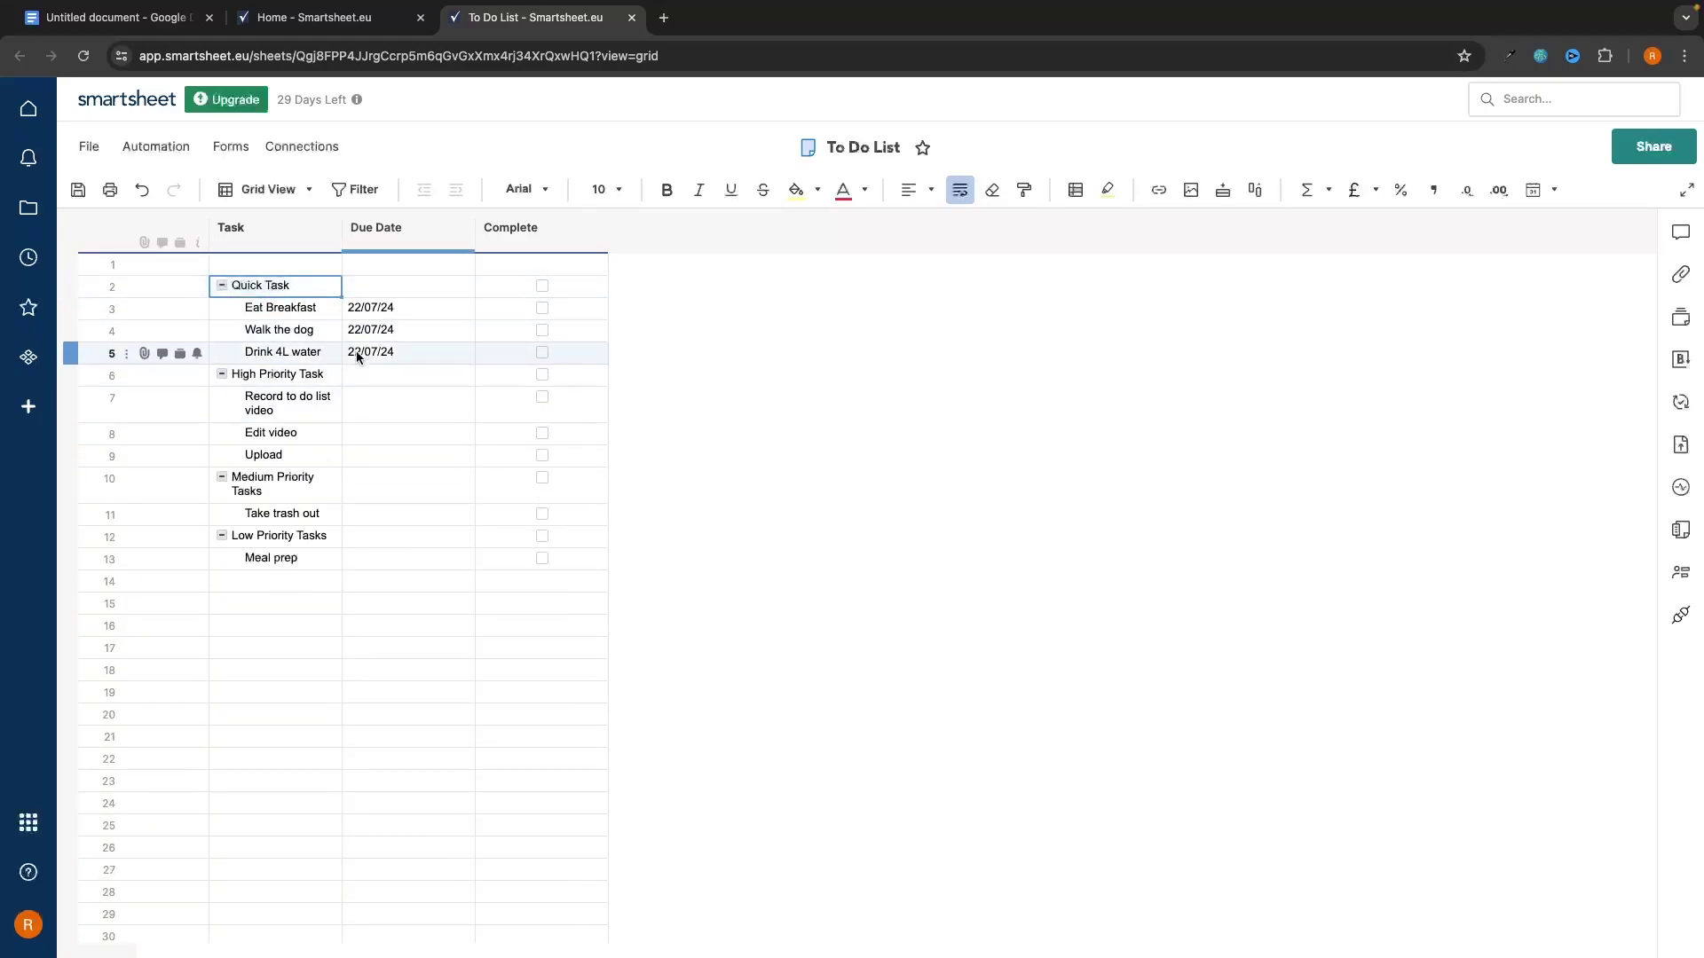
Step: Fill the Quick Task group, rows 2 to 5 across all three columns, with light blue
{"action": "left_click_drag", "start_coordinate": [277, 285], "coordinate": [539, 356]}
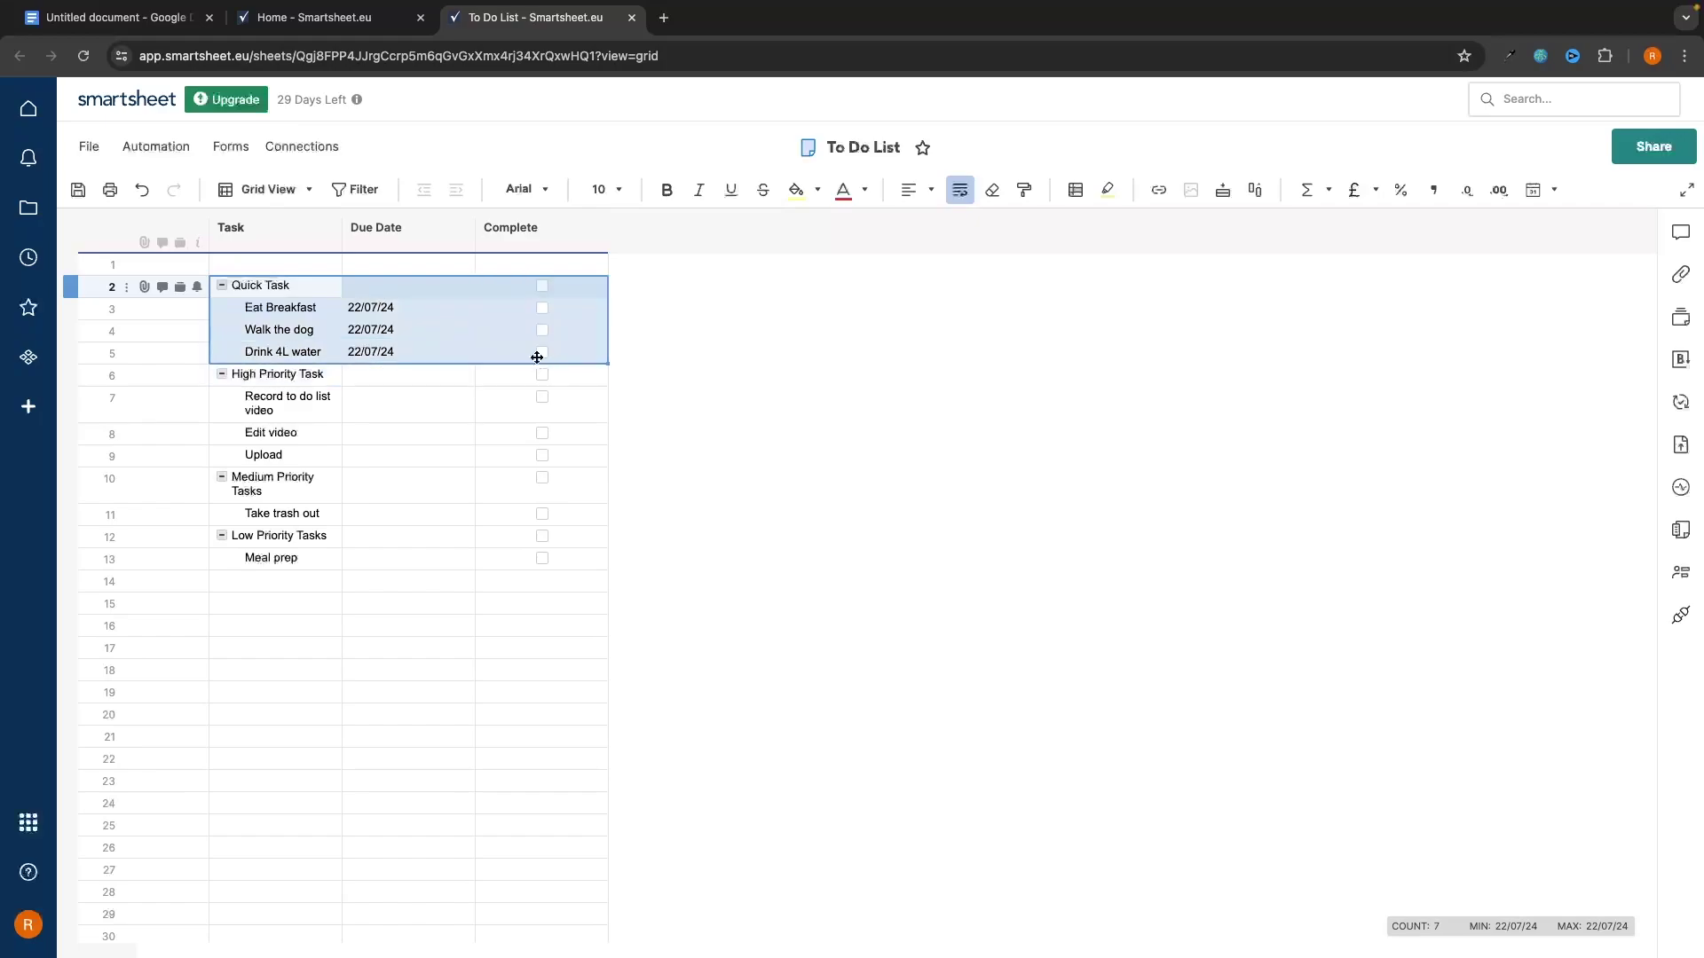
{"action": "left_click", "coordinate": [816, 190]}
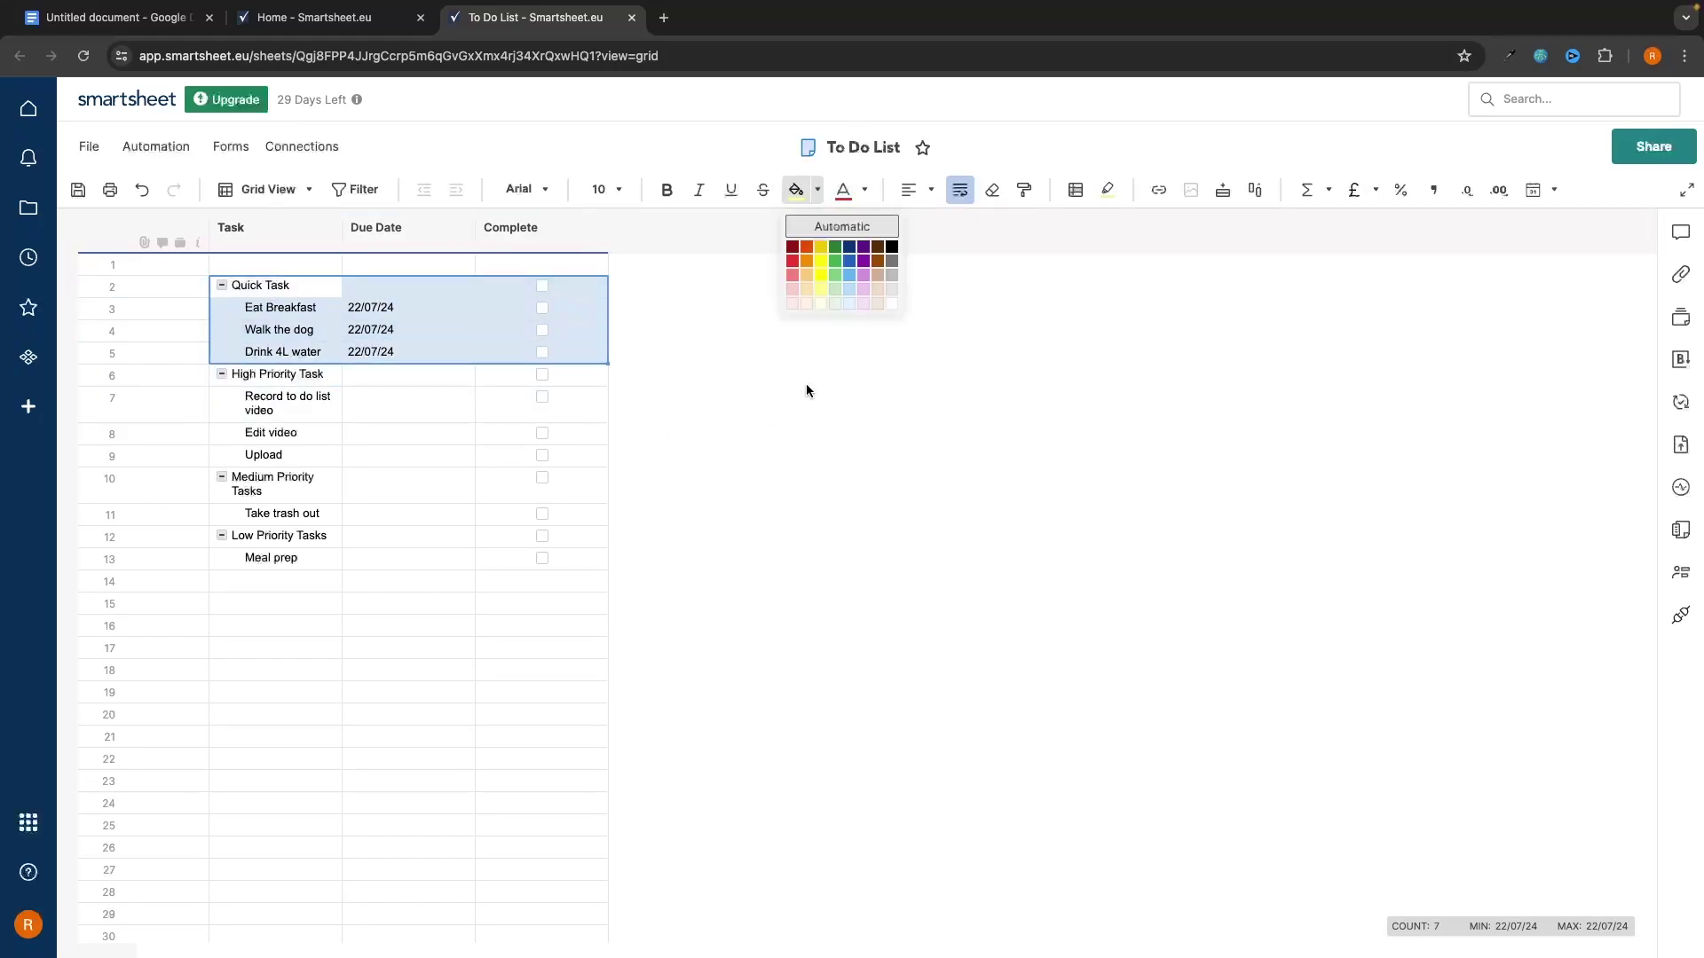
{"action": "left_click", "coordinate": [849, 287]}
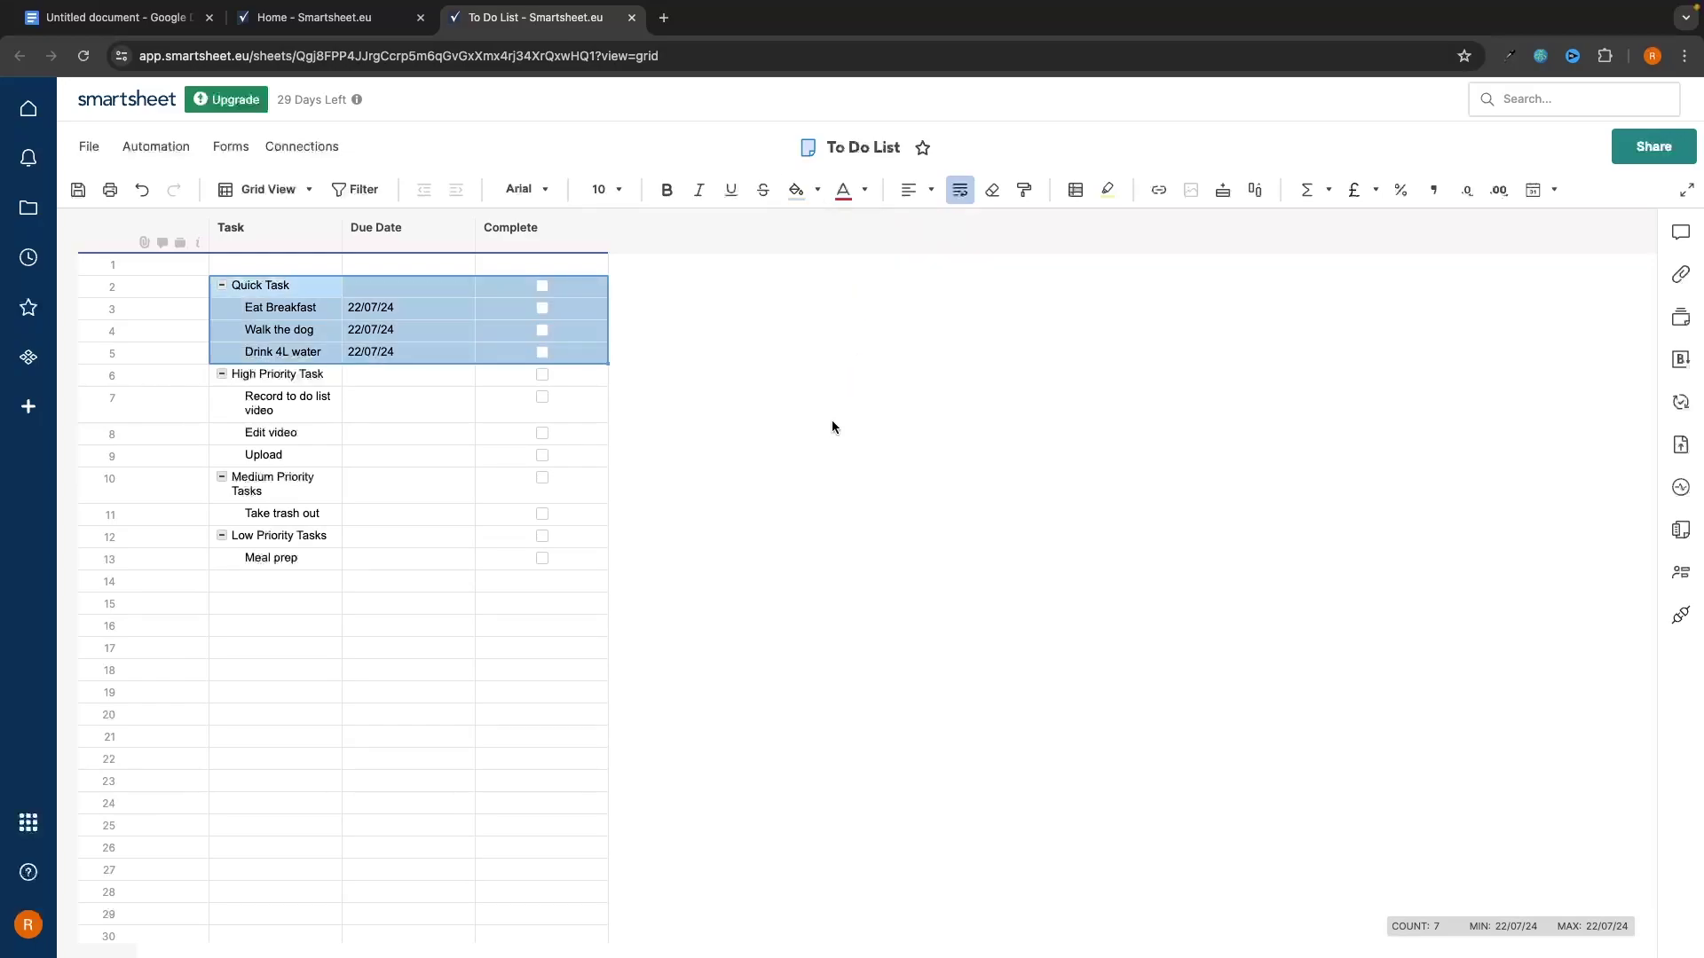
Step: Fill the High Priority Task group, rows 6 to 9 across all three columns, with light pink
{"action": "left_click", "coordinate": [268, 377]}
{"action": "left_click_drag", "start_coordinate": [269, 377], "coordinate": [566, 456]}
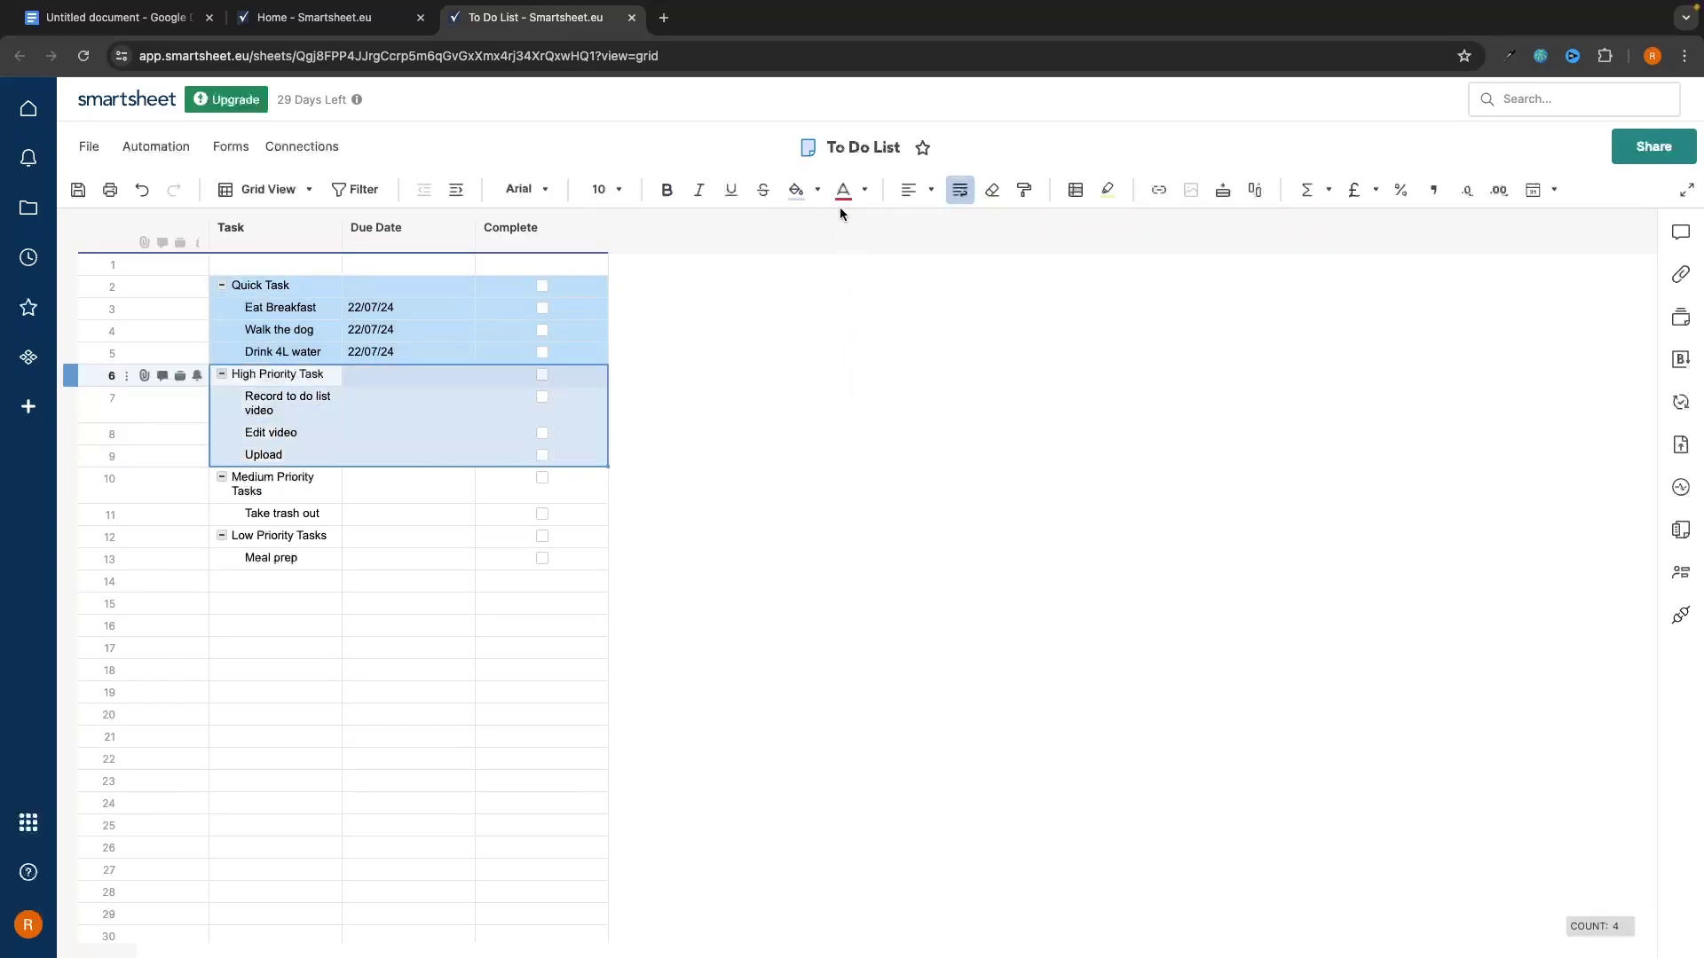
{"action": "left_click", "coordinate": [819, 191]}
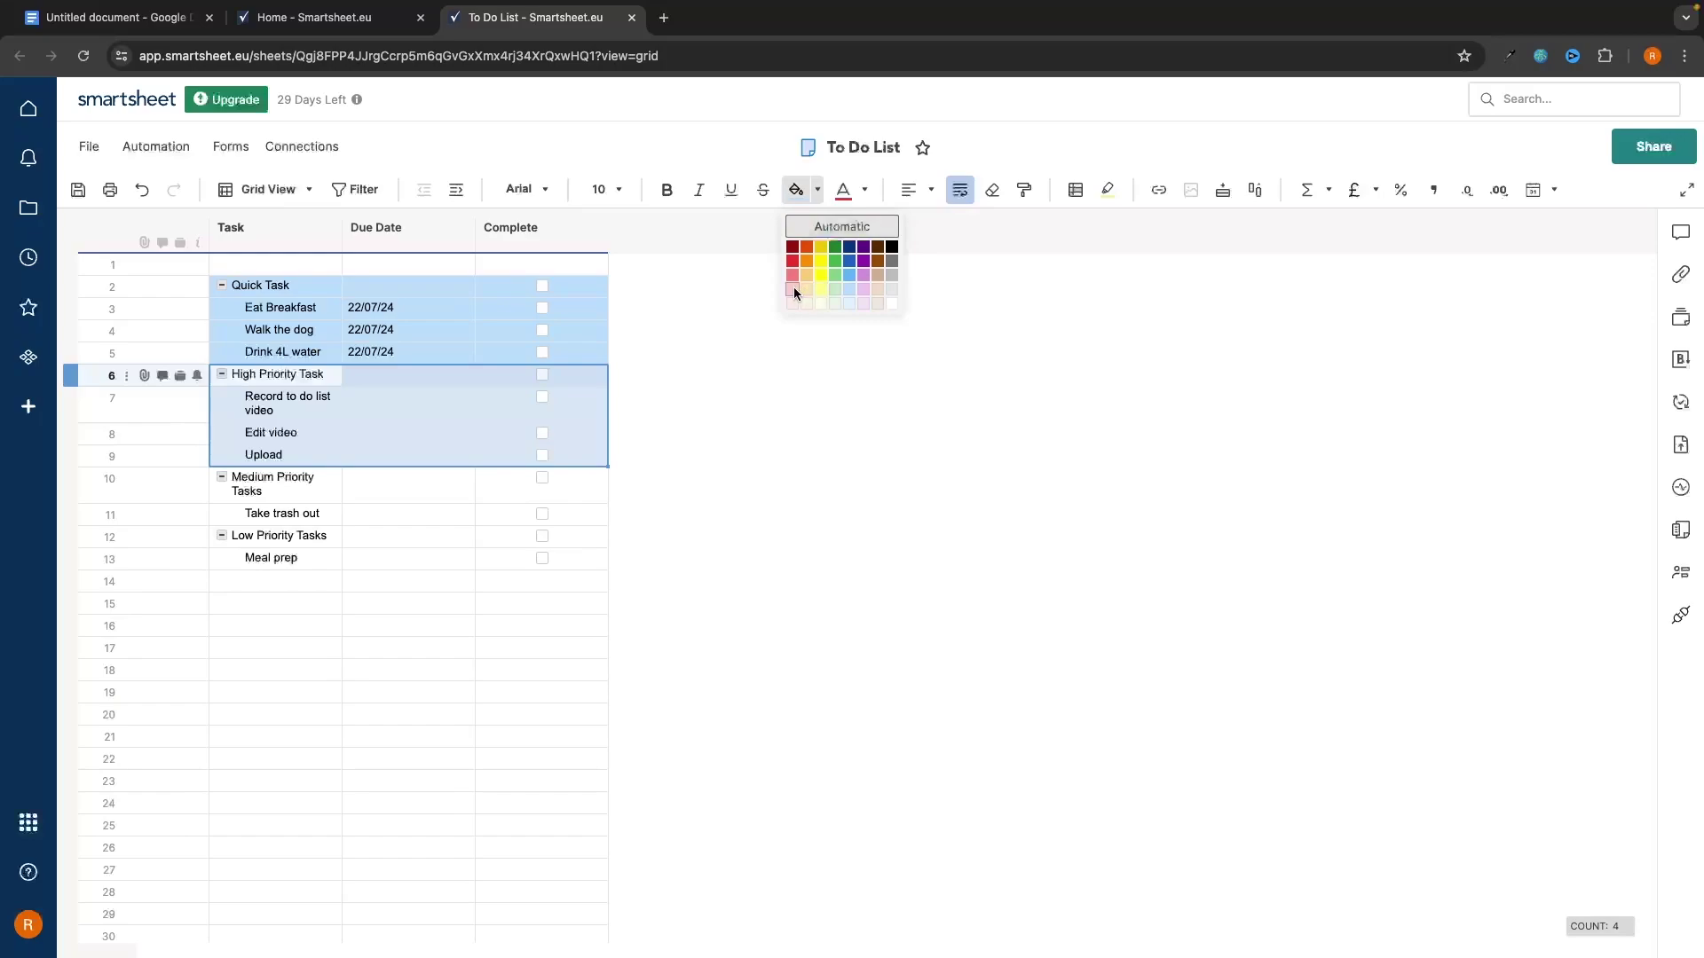
{"action": "left_click", "coordinate": [793, 287]}
Step: Fill the Medium Priority Tasks group, rows 10 and 11 across all three columns, with light orange
{"action": "left_click", "coordinate": [301, 484]}
{"action": "left_click_drag", "start_coordinate": [302, 483], "coordinate": [556, 517]}
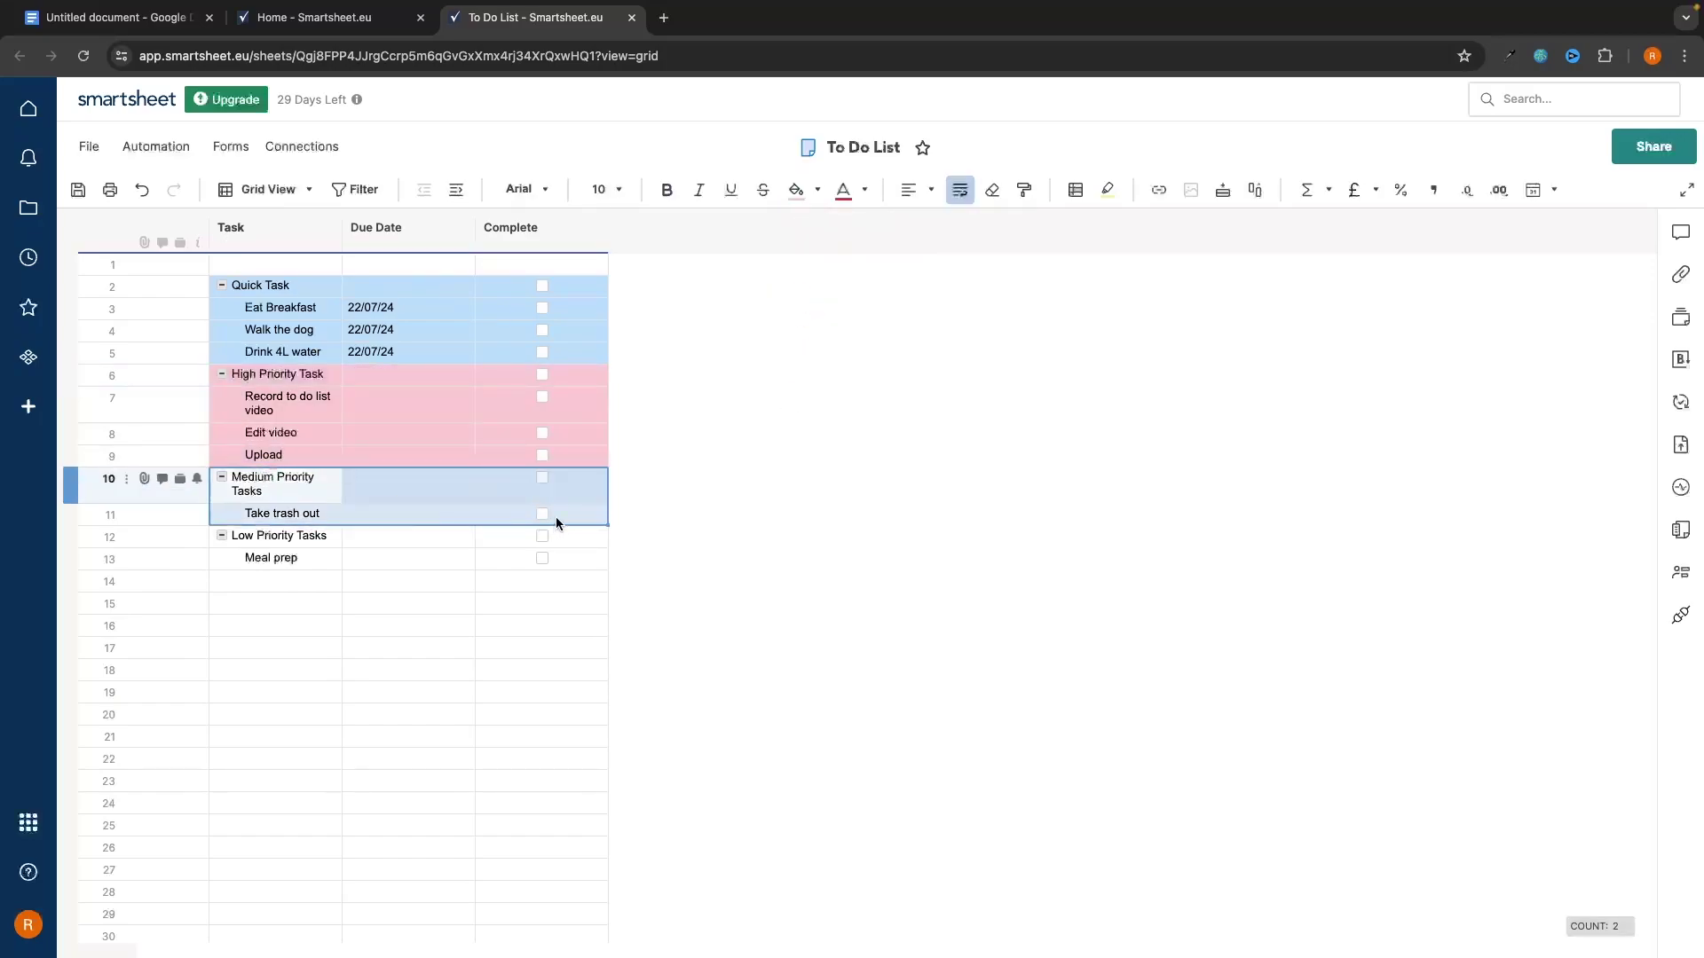
{"action": "left_click", "coordinate": [818, 191]}
{"action": "left_click", "coordinate": [806, 288]}
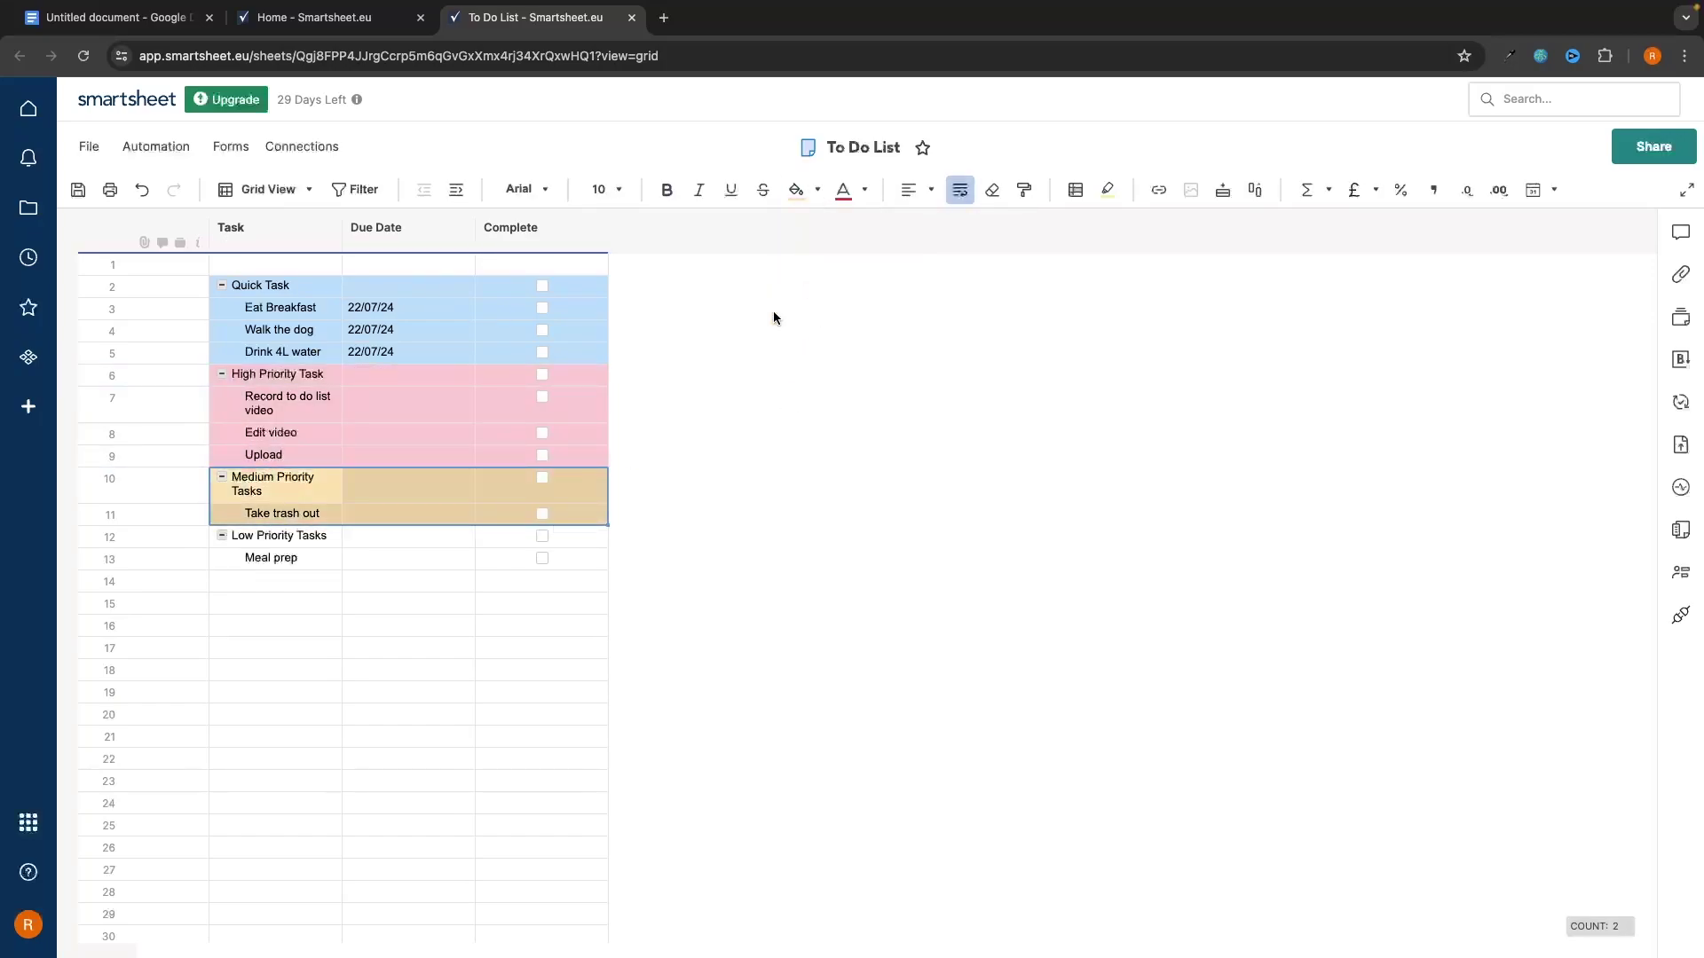
Step: Fill the Low Priority Tasks group, rows 12 and 13 across all three columns, with light green
{"action": "left_click_drag", "start_coordinate": [284, 537], "coordinate": [560, 558]}
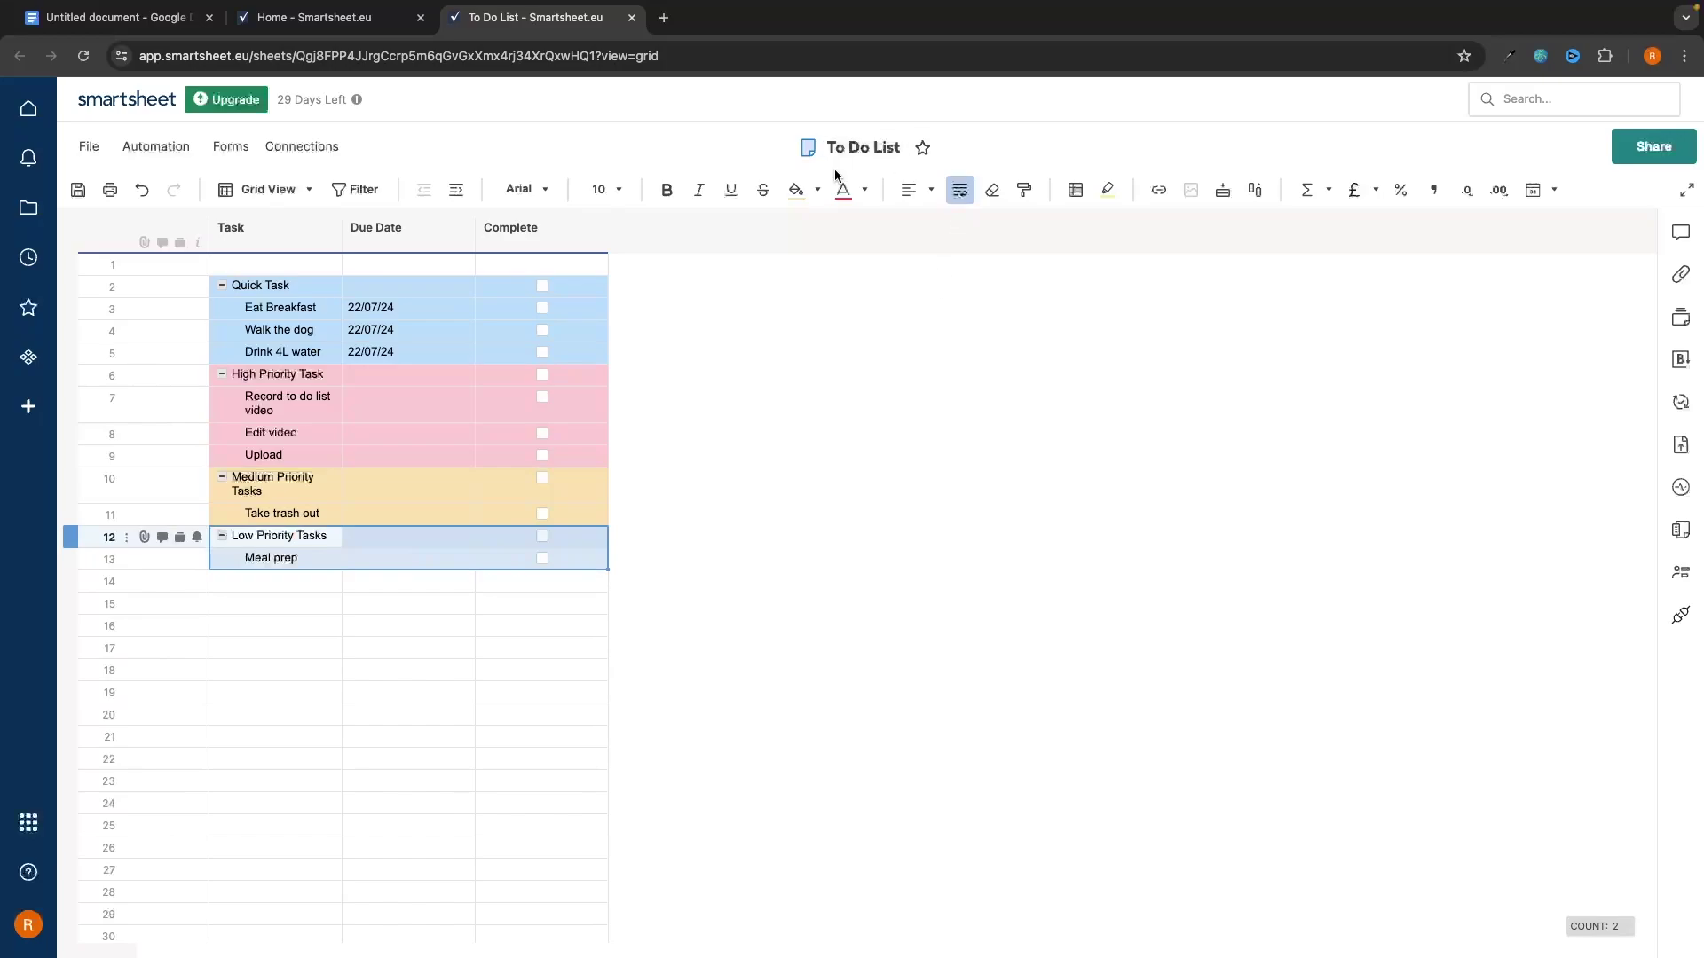
{"action": "left_click", "coordinate": [819, 191]}
{"action": "left_click", "coordinate": [834, 290]}
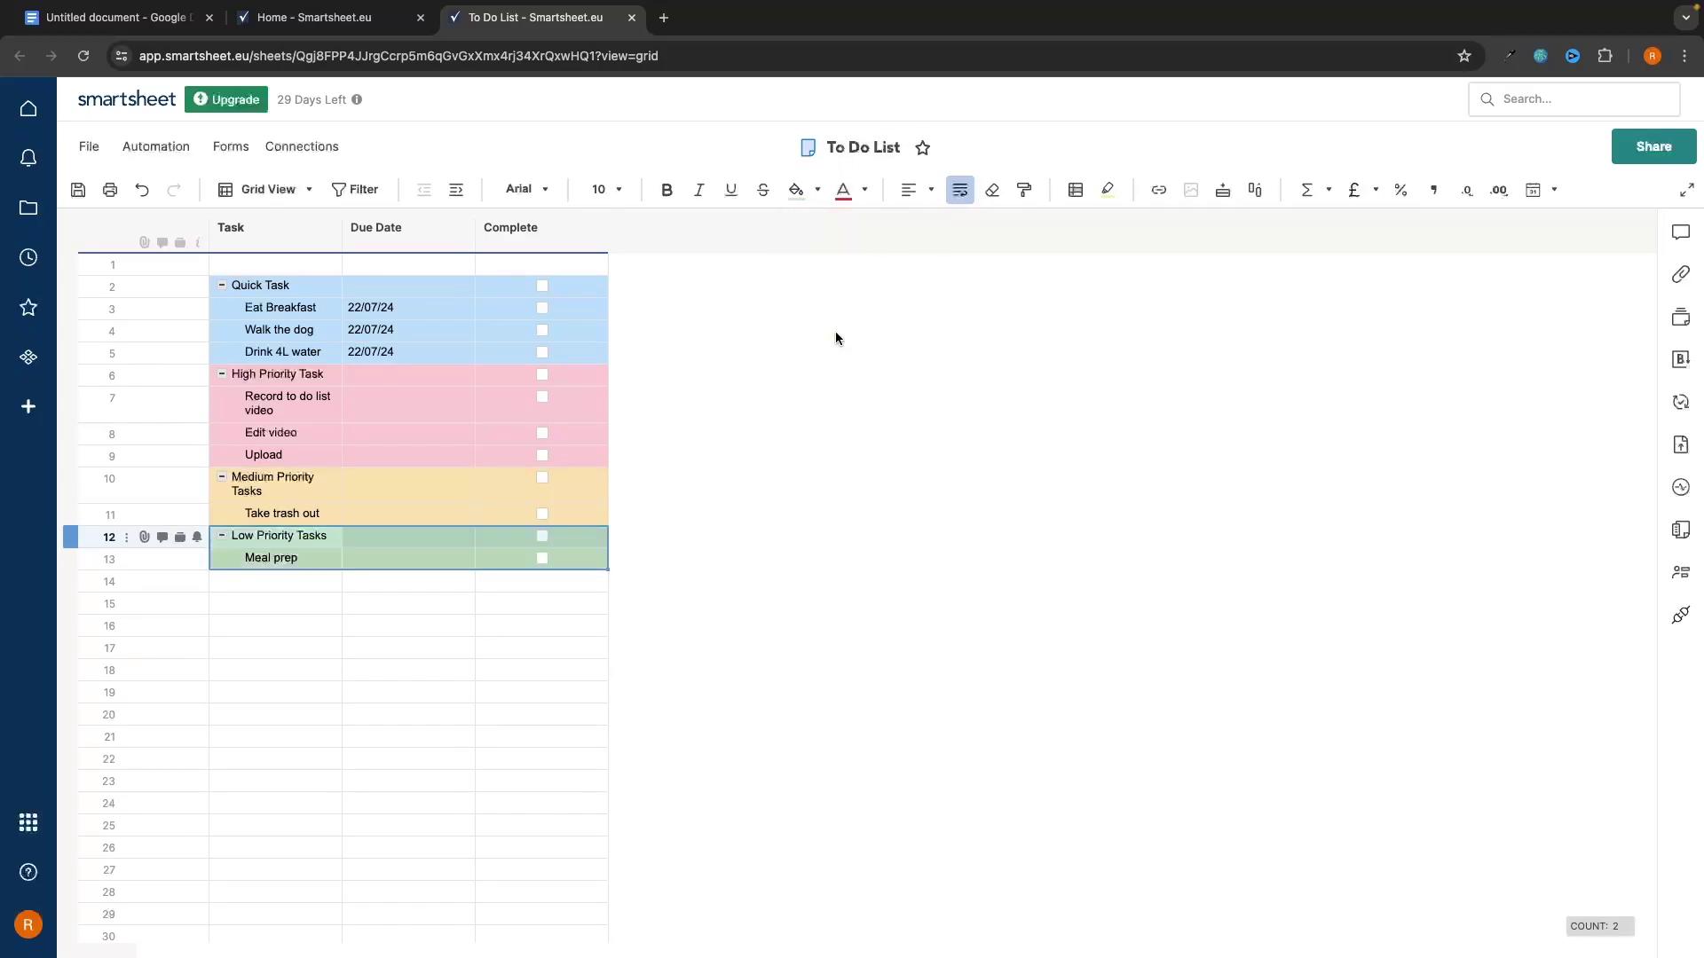
Step: Make the Quick Task, High Priority Task, Medium Priority Tasks and Low Priority Tasks headings bold
{"action": "left_click", "coordinate": [306, 285]}
{"action": "left_click", "coordinate": [667, 189]}
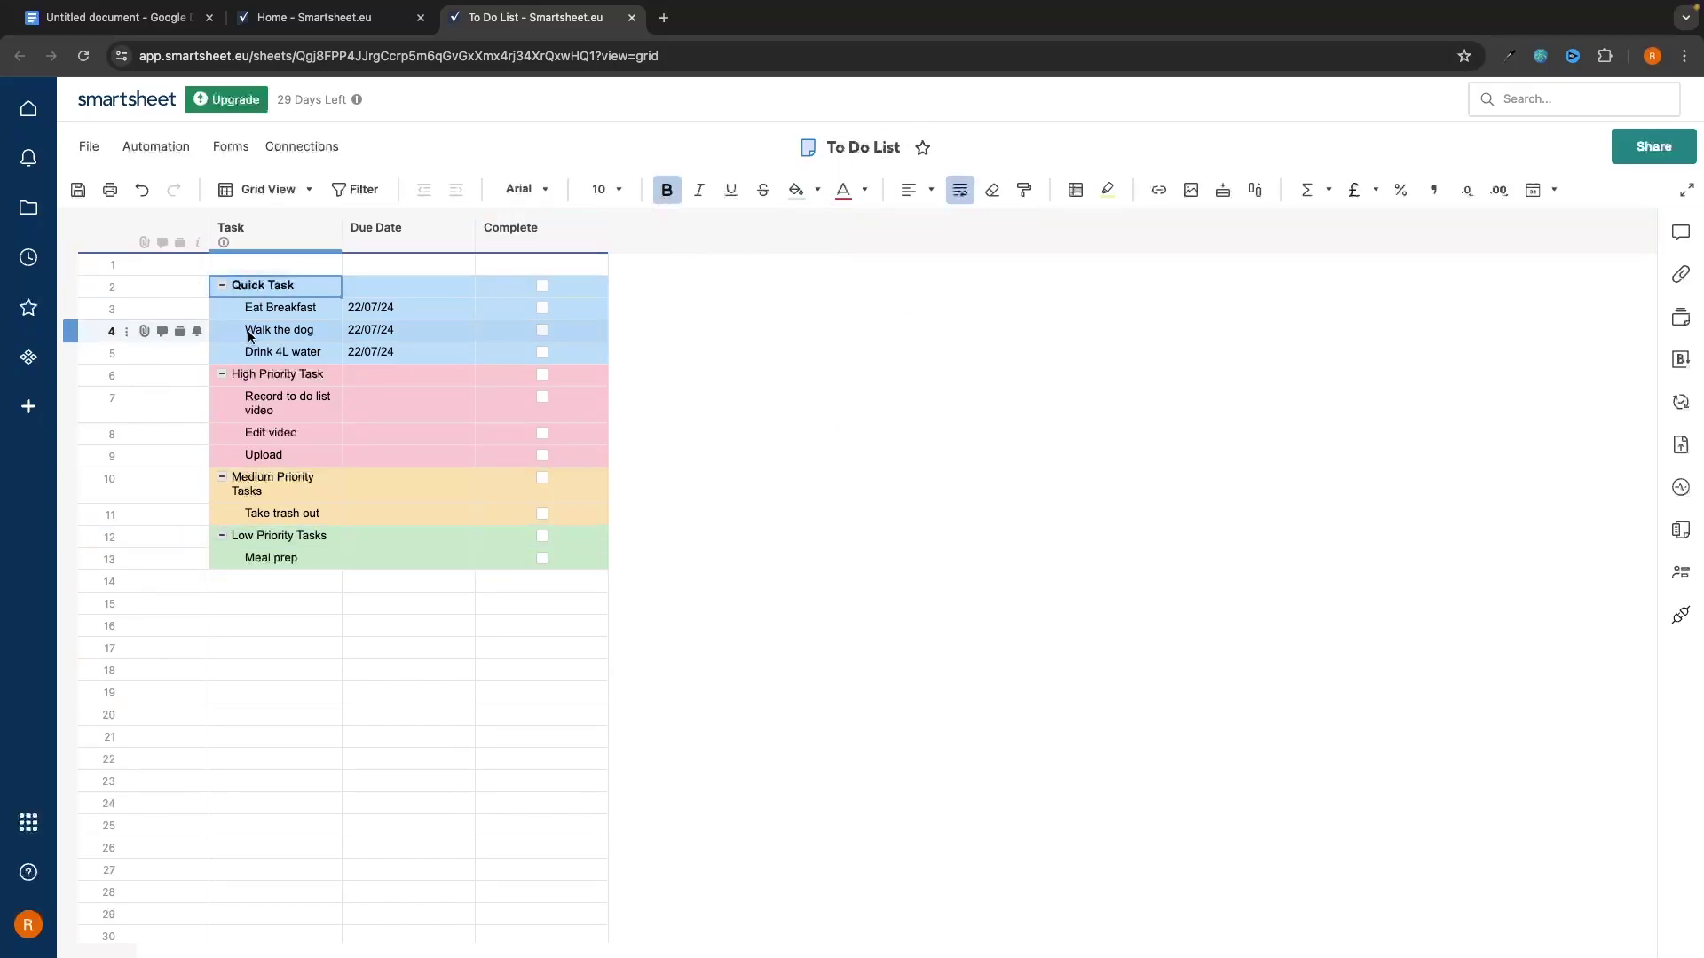
{"action": "left_click", "coordinate": [277, 373]}
{"action": "left_click", "coordinate": [668, 190]}
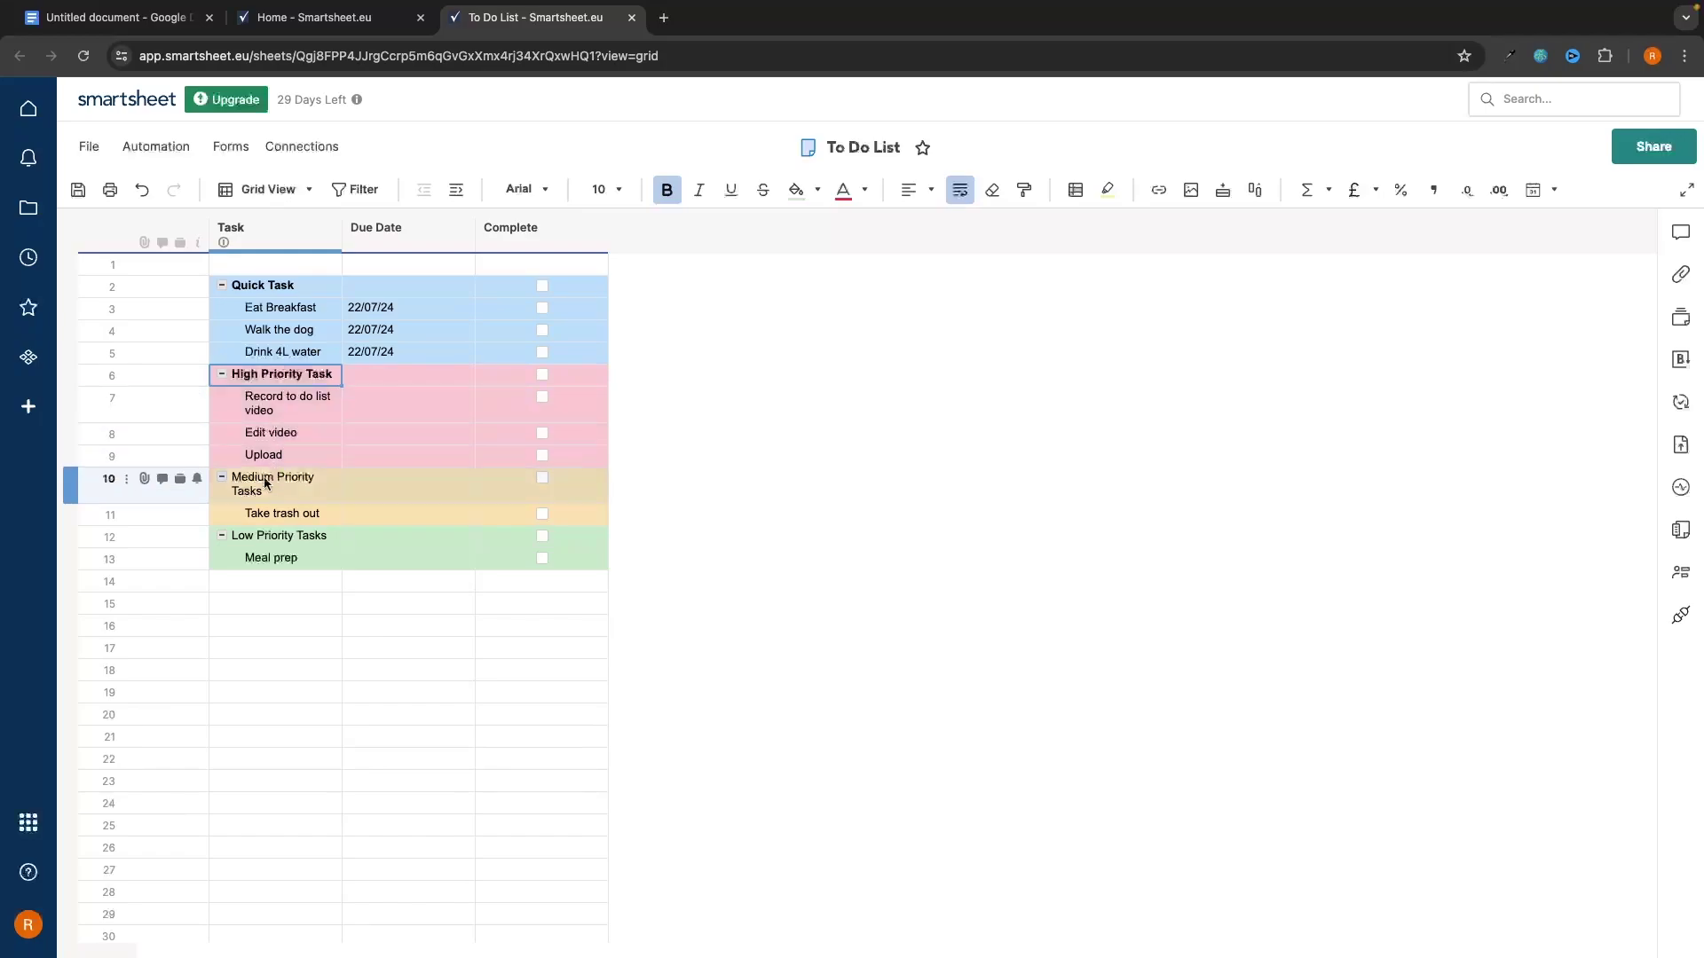
{"action": "left_click", "coordinate": [280, 484]}
{"action": "left_click", "coordinate": [667, 190]}
{"action": "left_click", "coordinate": [275, 536]}
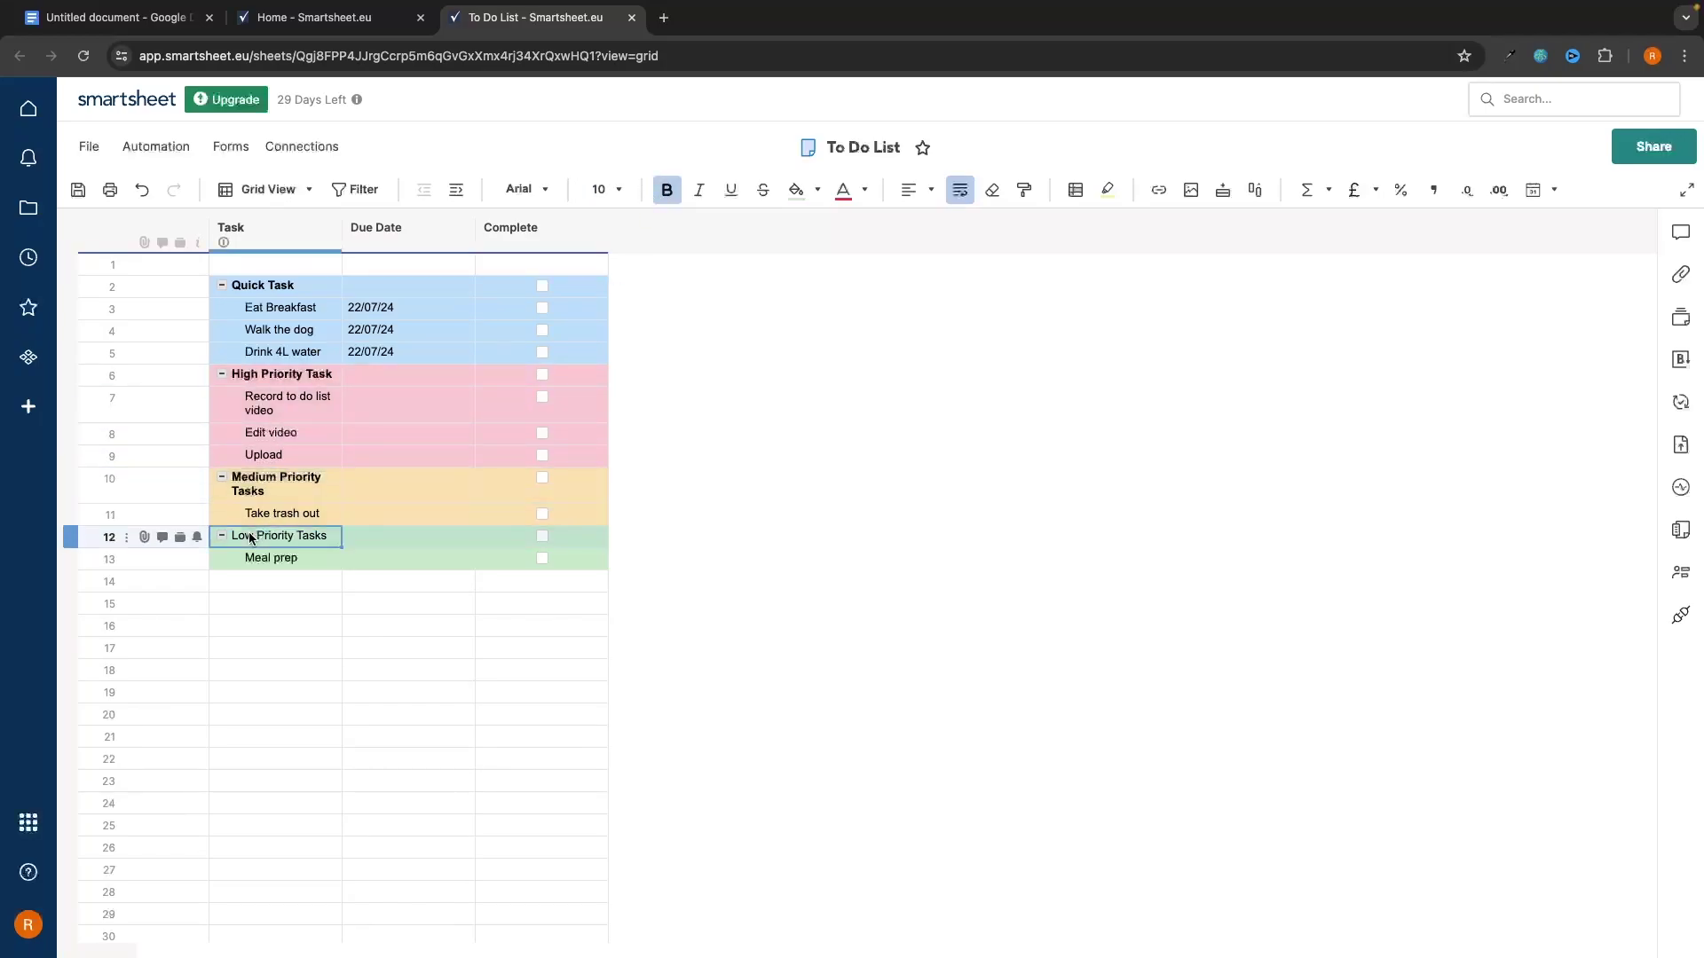
{"action": "left_click", "coordinate": [667, 190]}
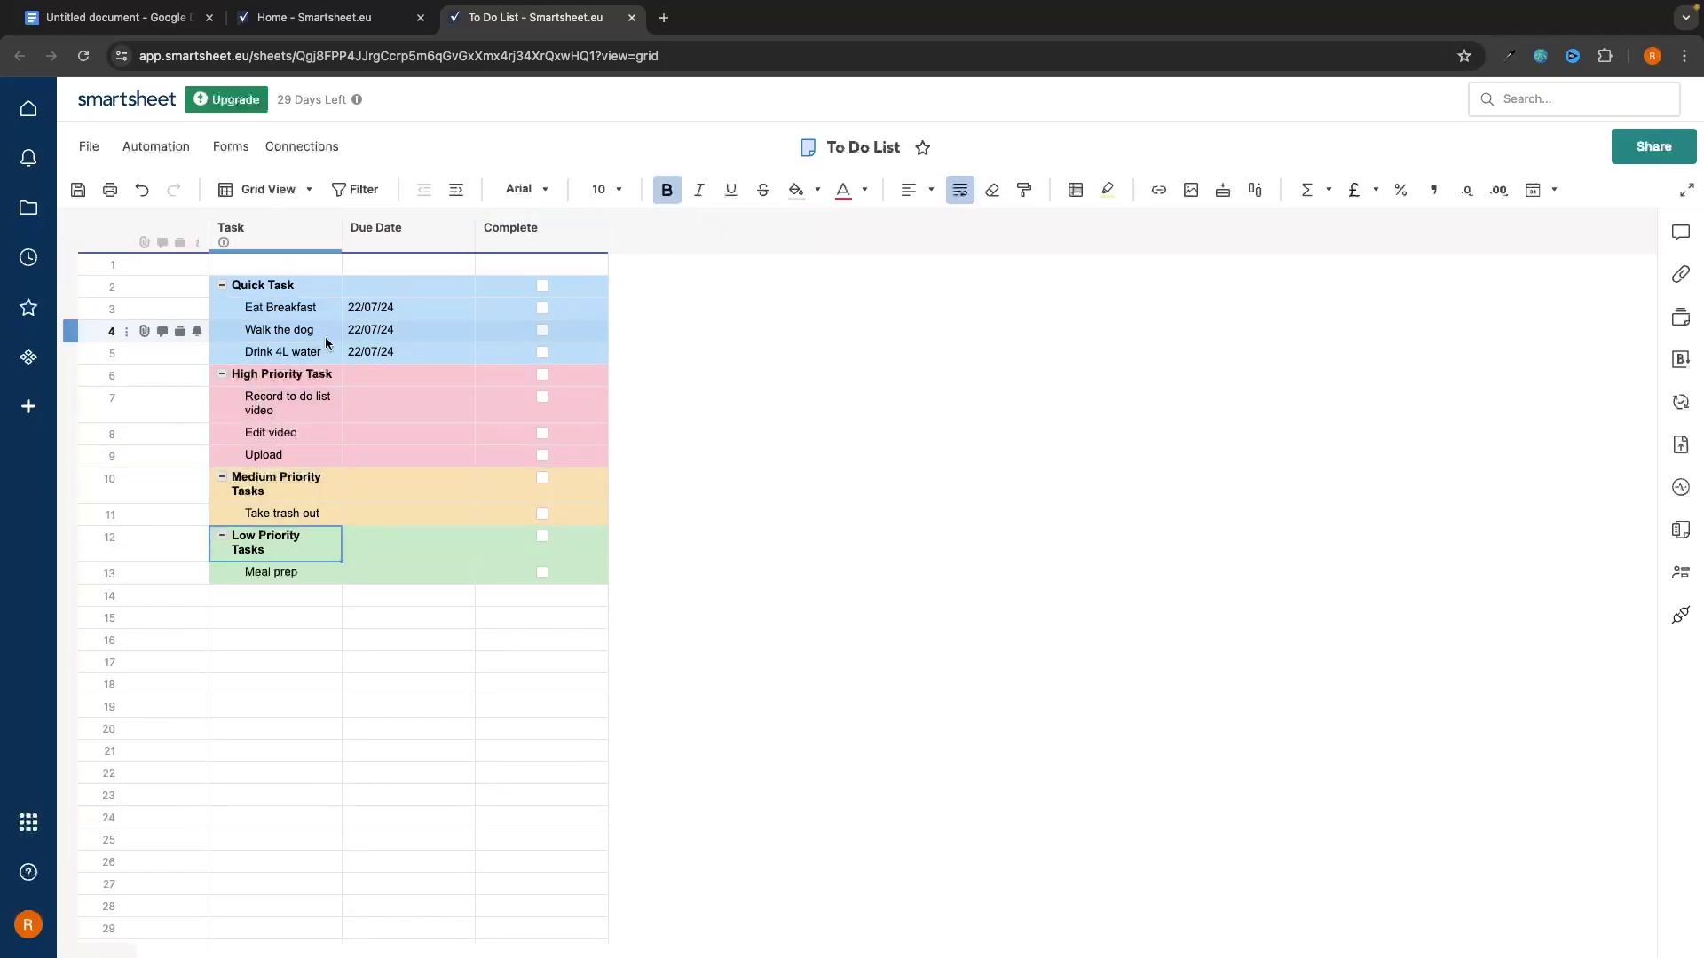
Step: Mark Eat Breakfast, Drink 4L water, Record to do list video, Edit video and Upload as complete
{"action": "left_click", "coordinate": [542, 308]}
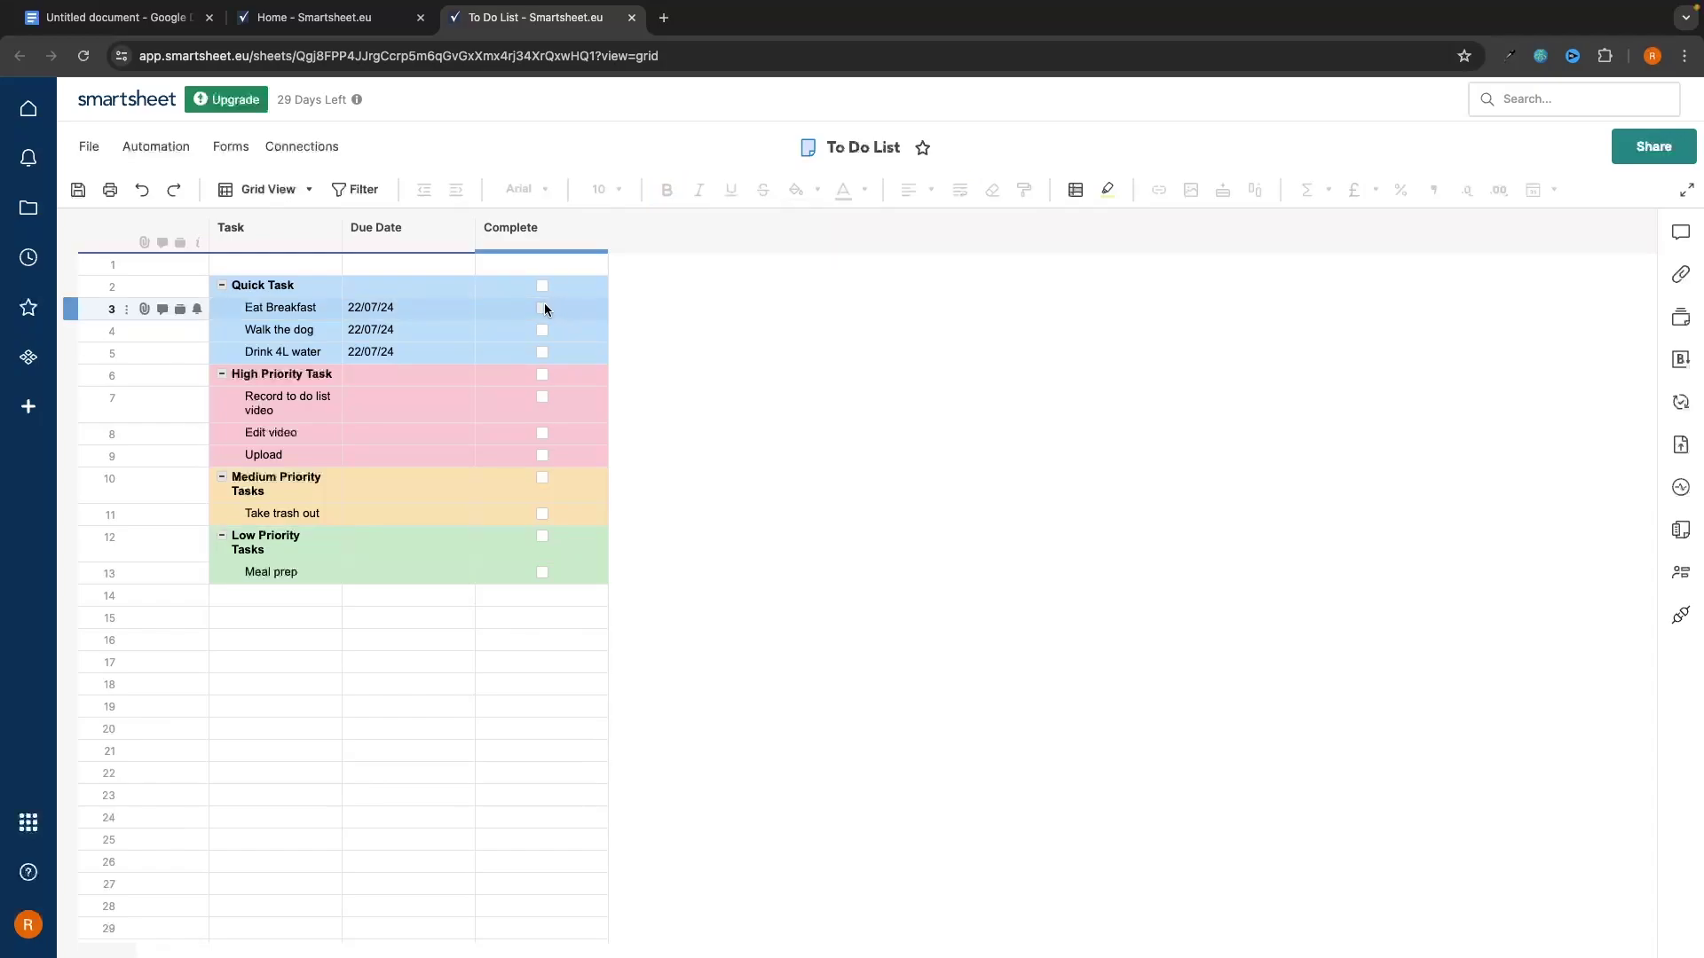
{"action": "left_click", "coordinate": [542, 353]}
{"action": "left_click", "coordinate": [542, 397]}
{"action": "left_click", "coordinate": [543, 433]}
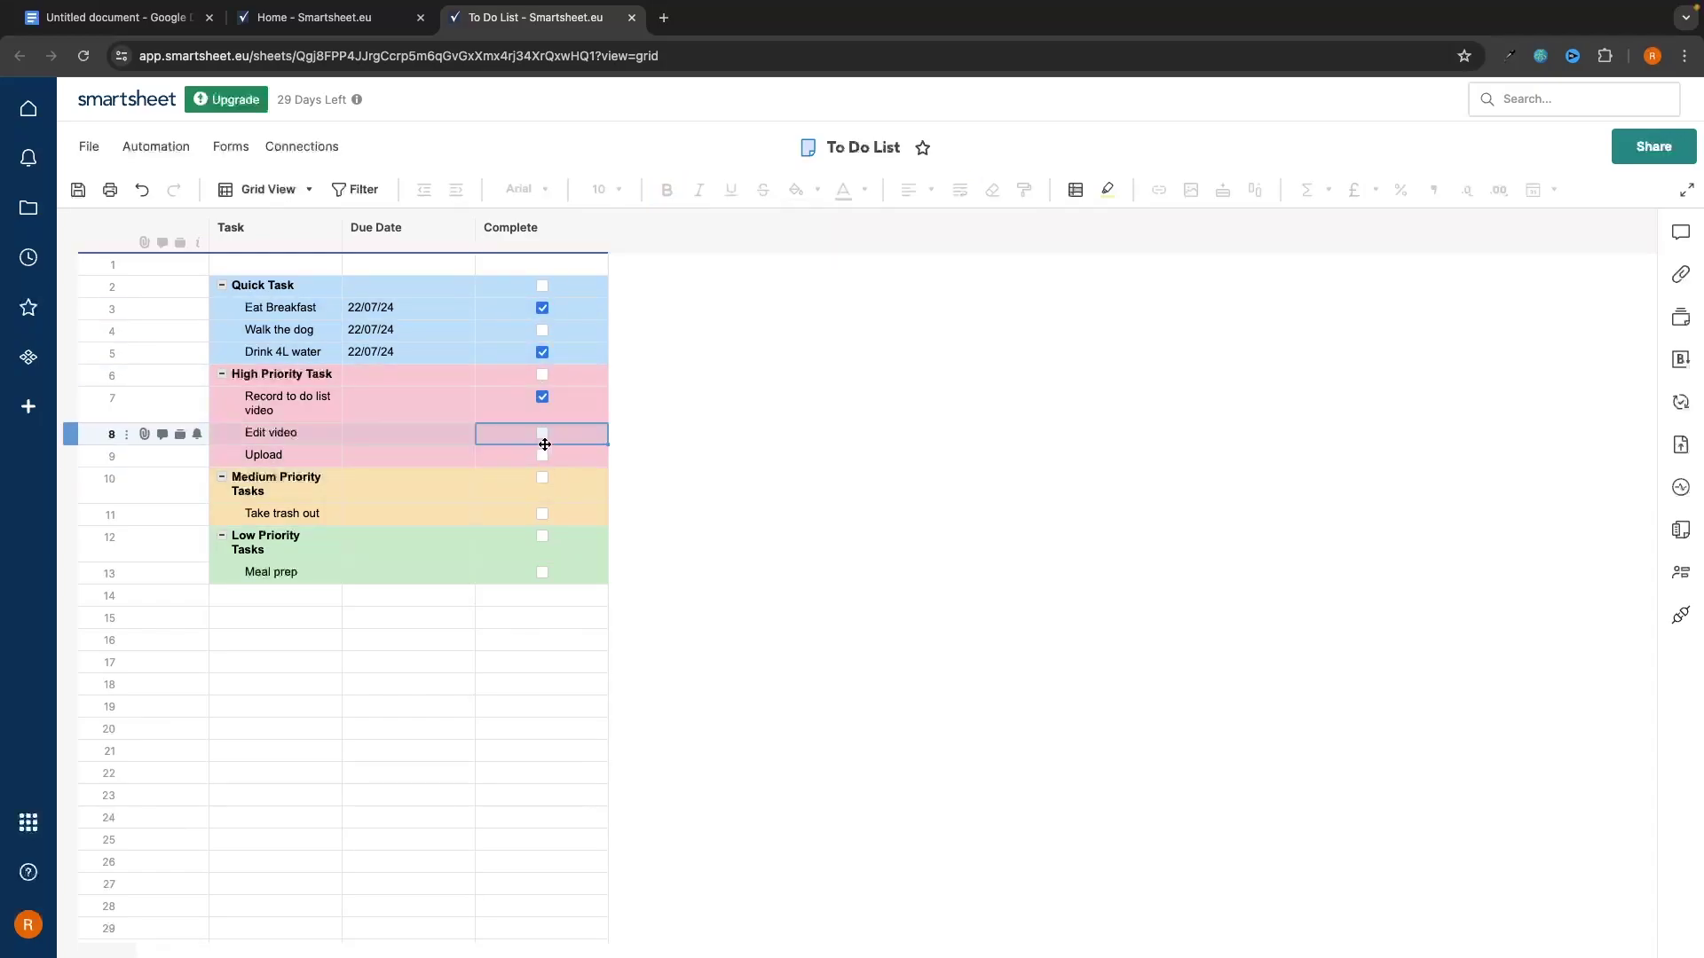
{"action": "left_click", "coordinate": [543, 455]}
{"action": "left_click", "coordinate": [542, 433]}
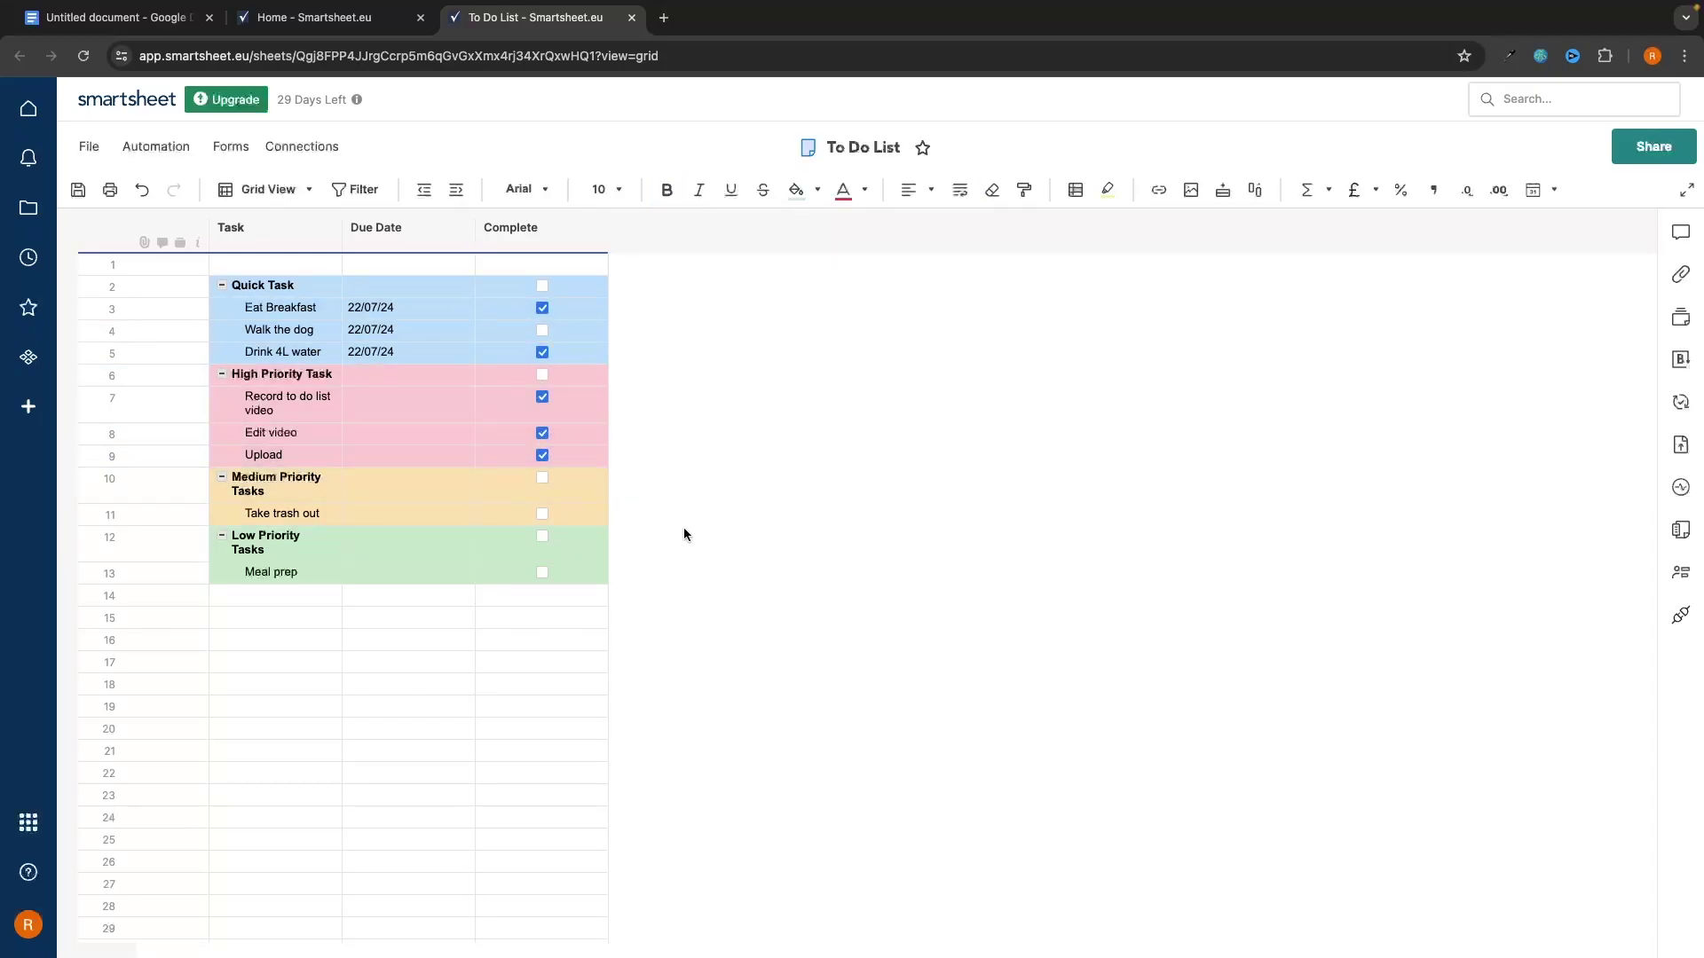
Step: Clear all the to-do list entries and their colouring from rows 1 to 17
{"action": "left_click_drag", "start_coordinate": [238, 266], "coordinate": [607, 677]}
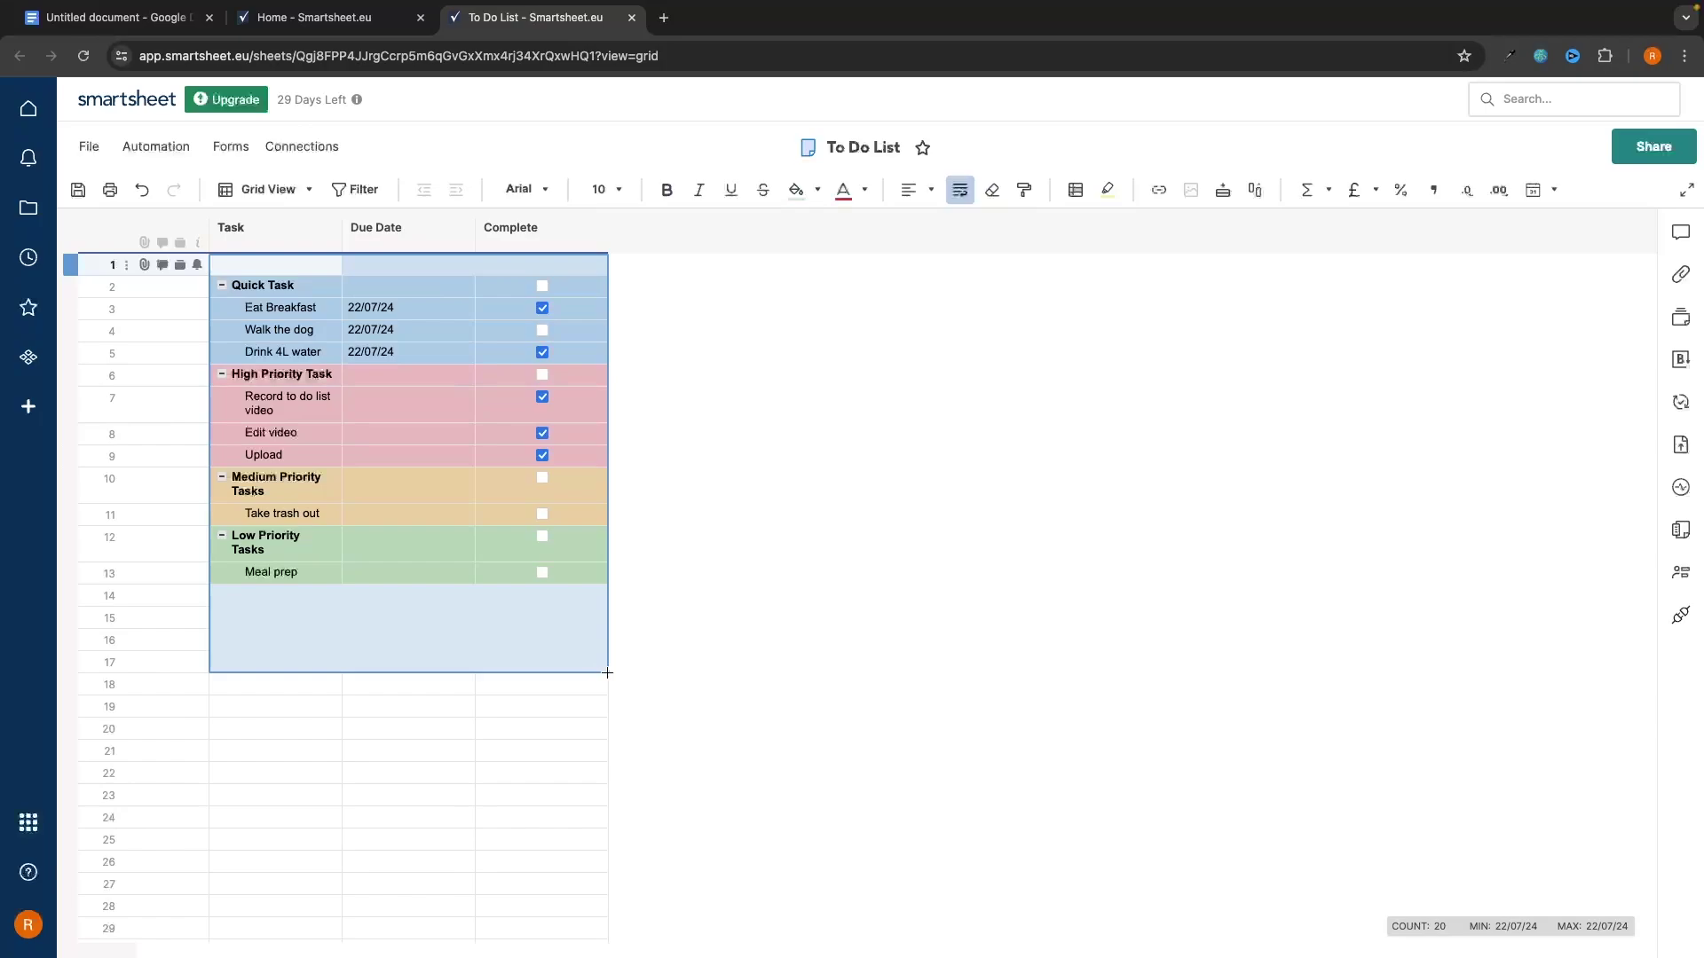
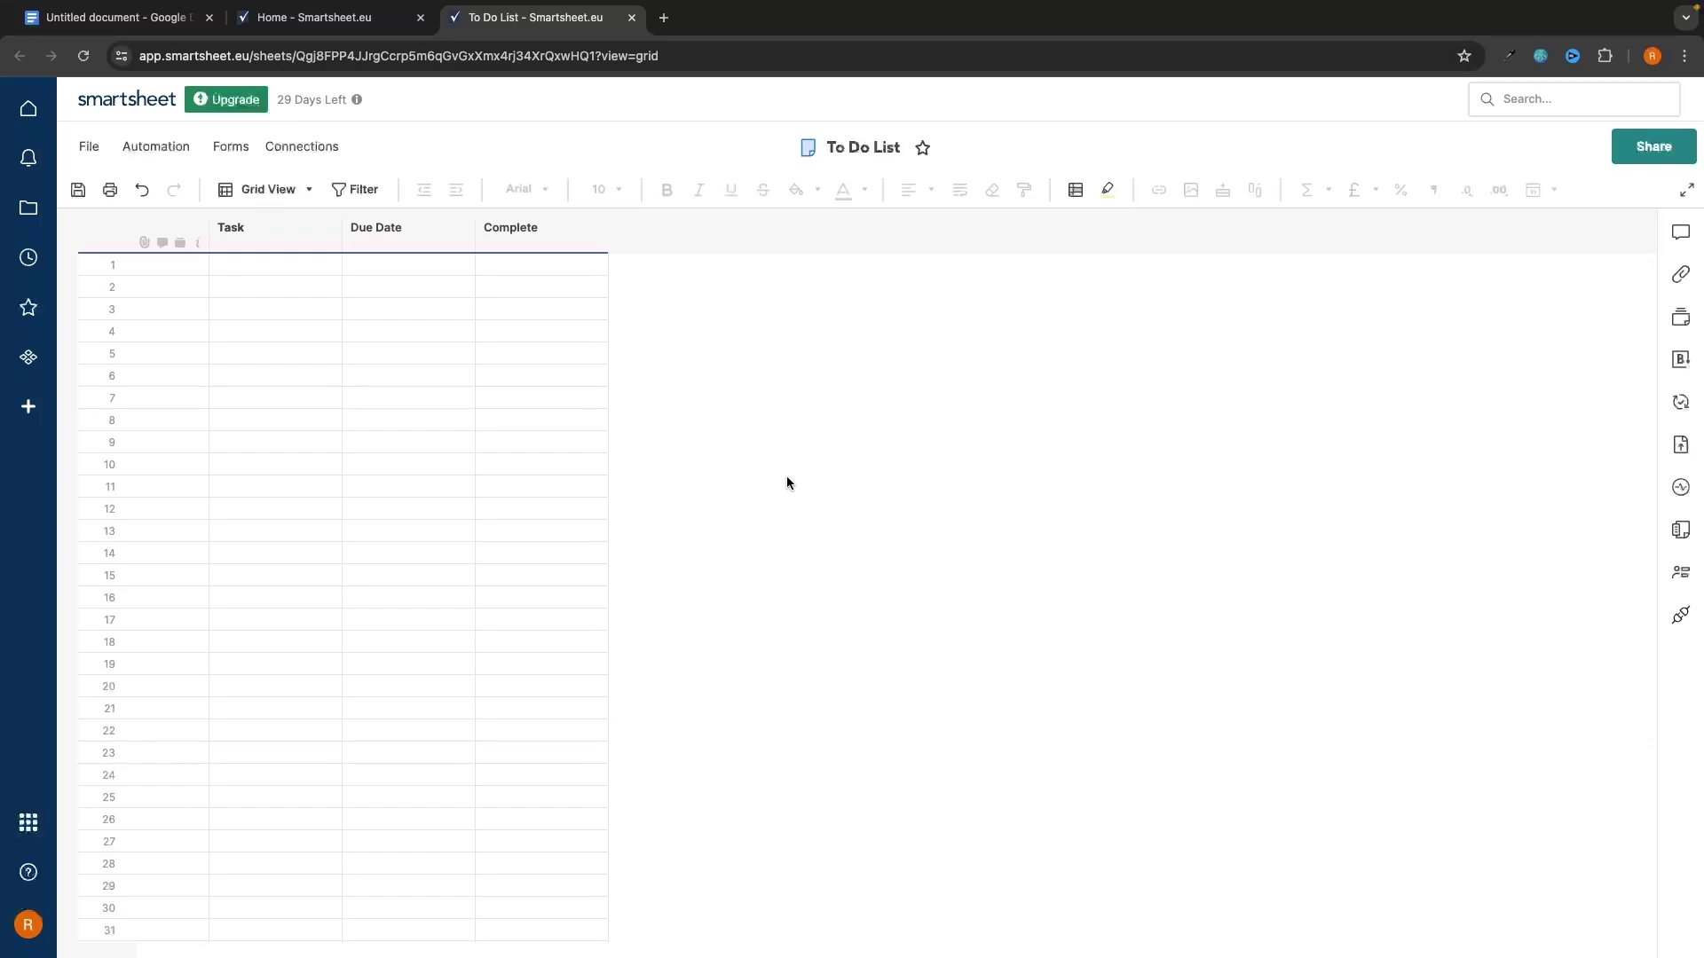
Step: Enter the month headings "August" in row 2 and "September" in row 7 of the Task column
{"action": "mouse_move", "coordinate": [1610, 3]}
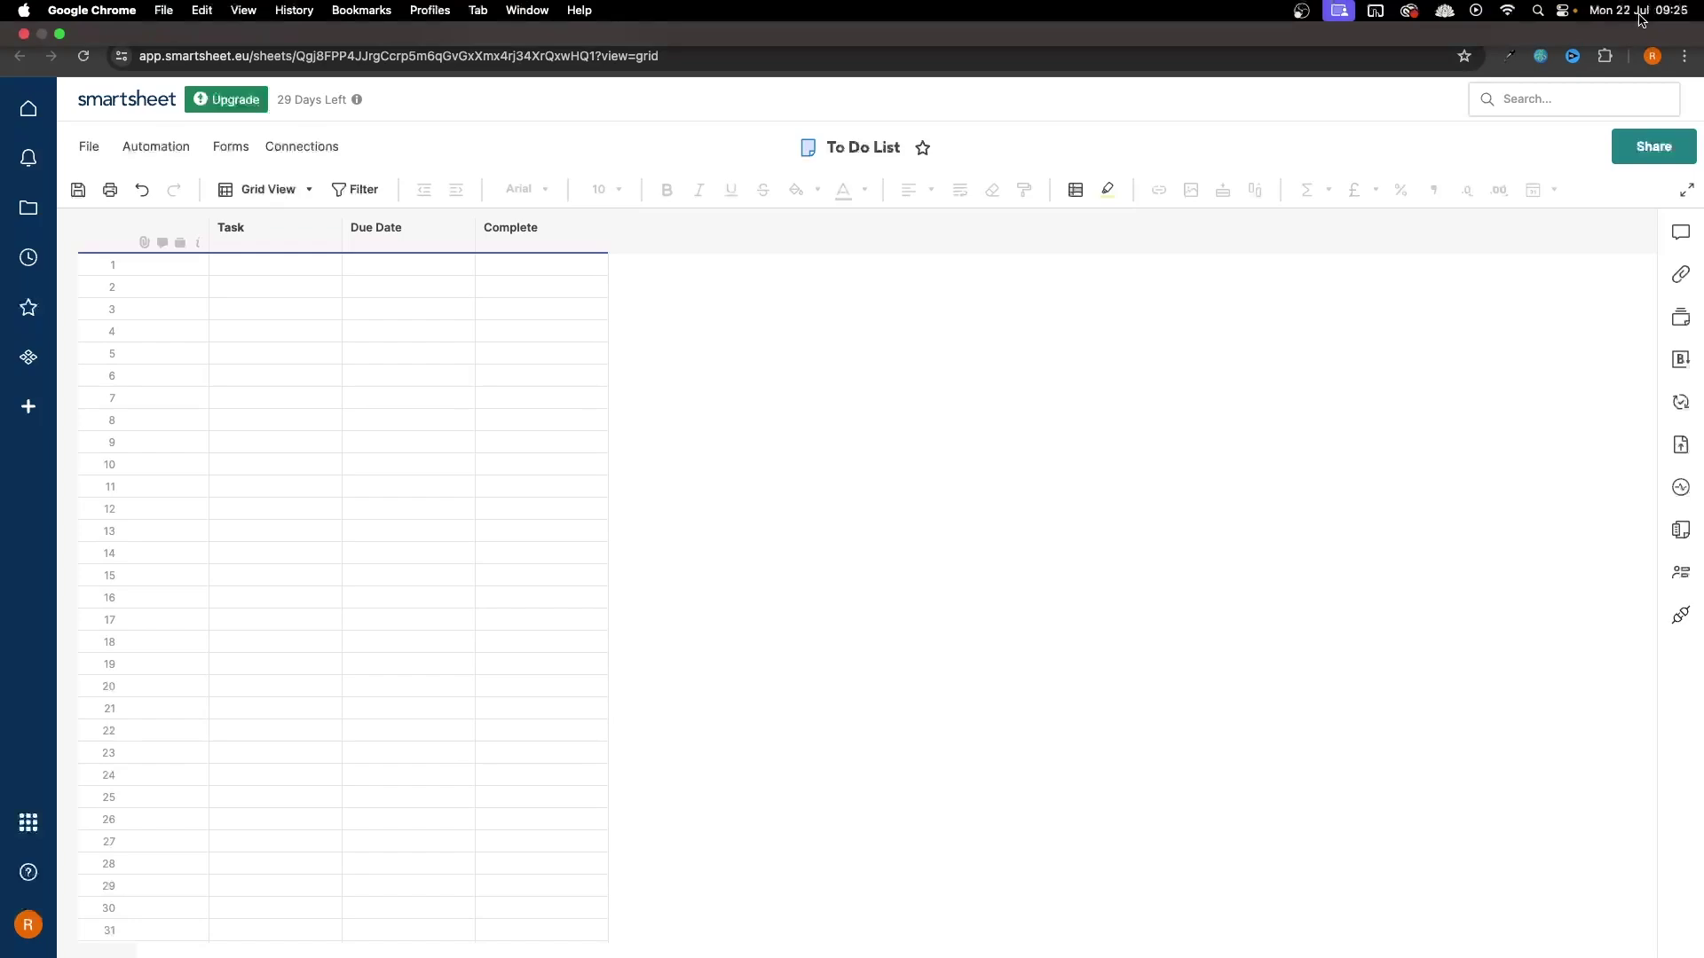
{"action": "double_click", "coordinate": [284, 285]}
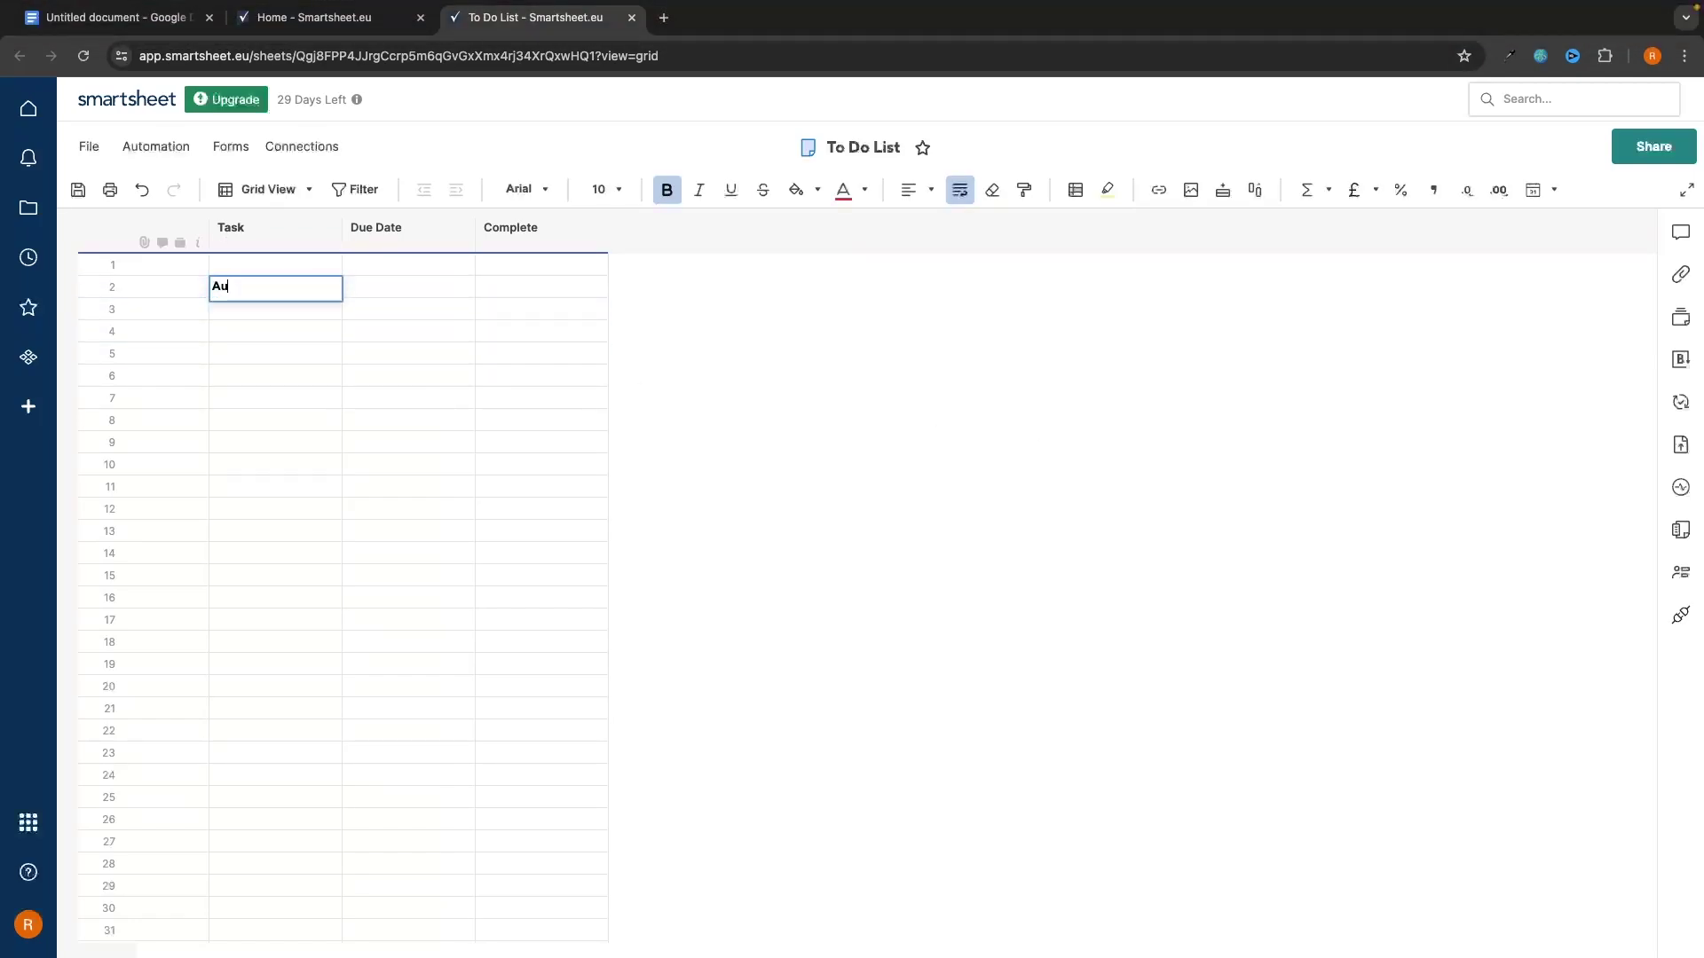
{"action": "key", "text": "Return"}
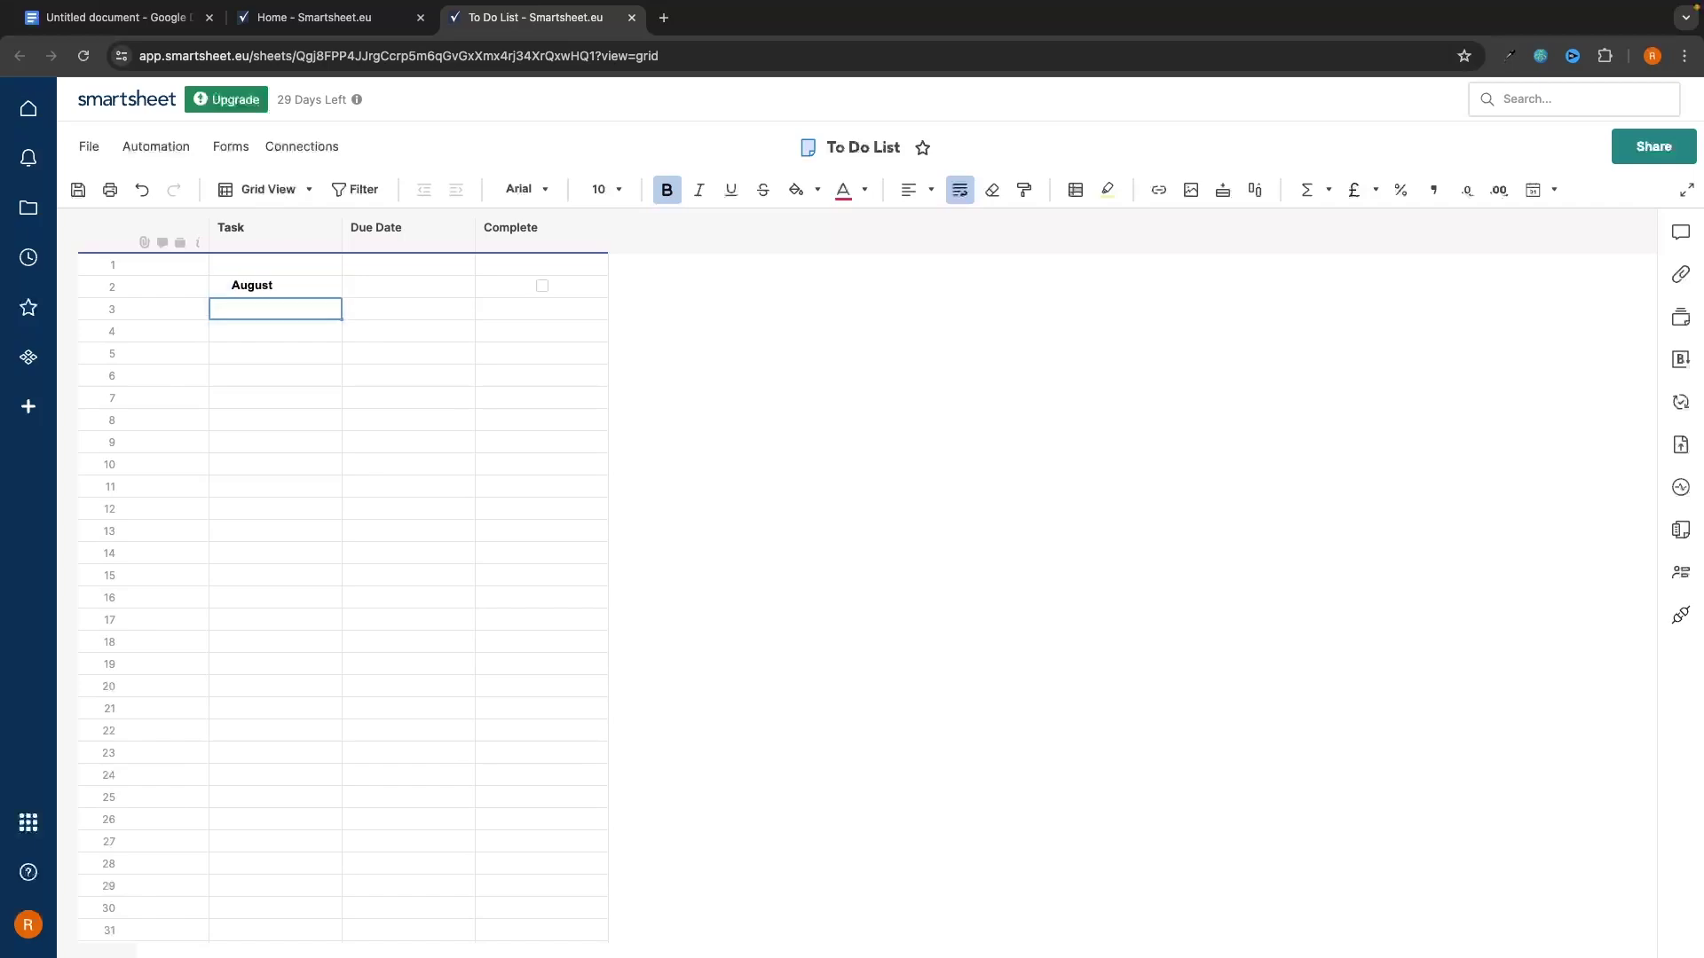
{"action": "key", "text": "Down"}
{"action": "key", "text": "Down"}
{"action": "key", "text": "Down"}
{"action": "key", "text": "Down"}
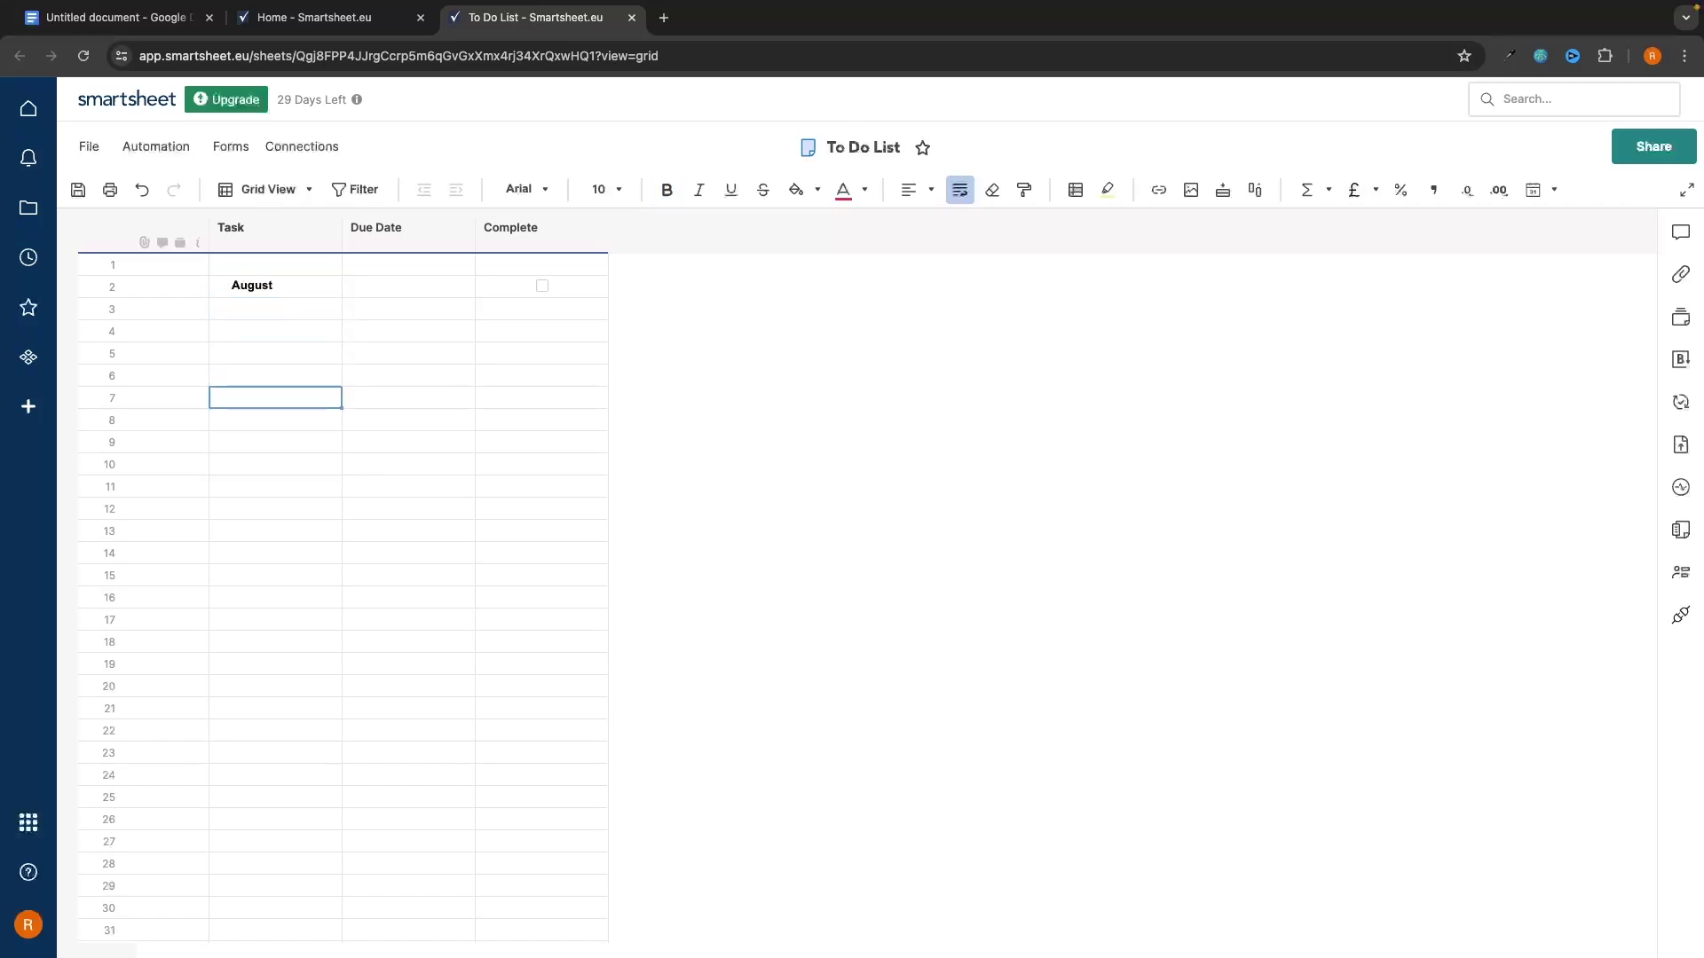
{"action": "type", "text": "Septe"}
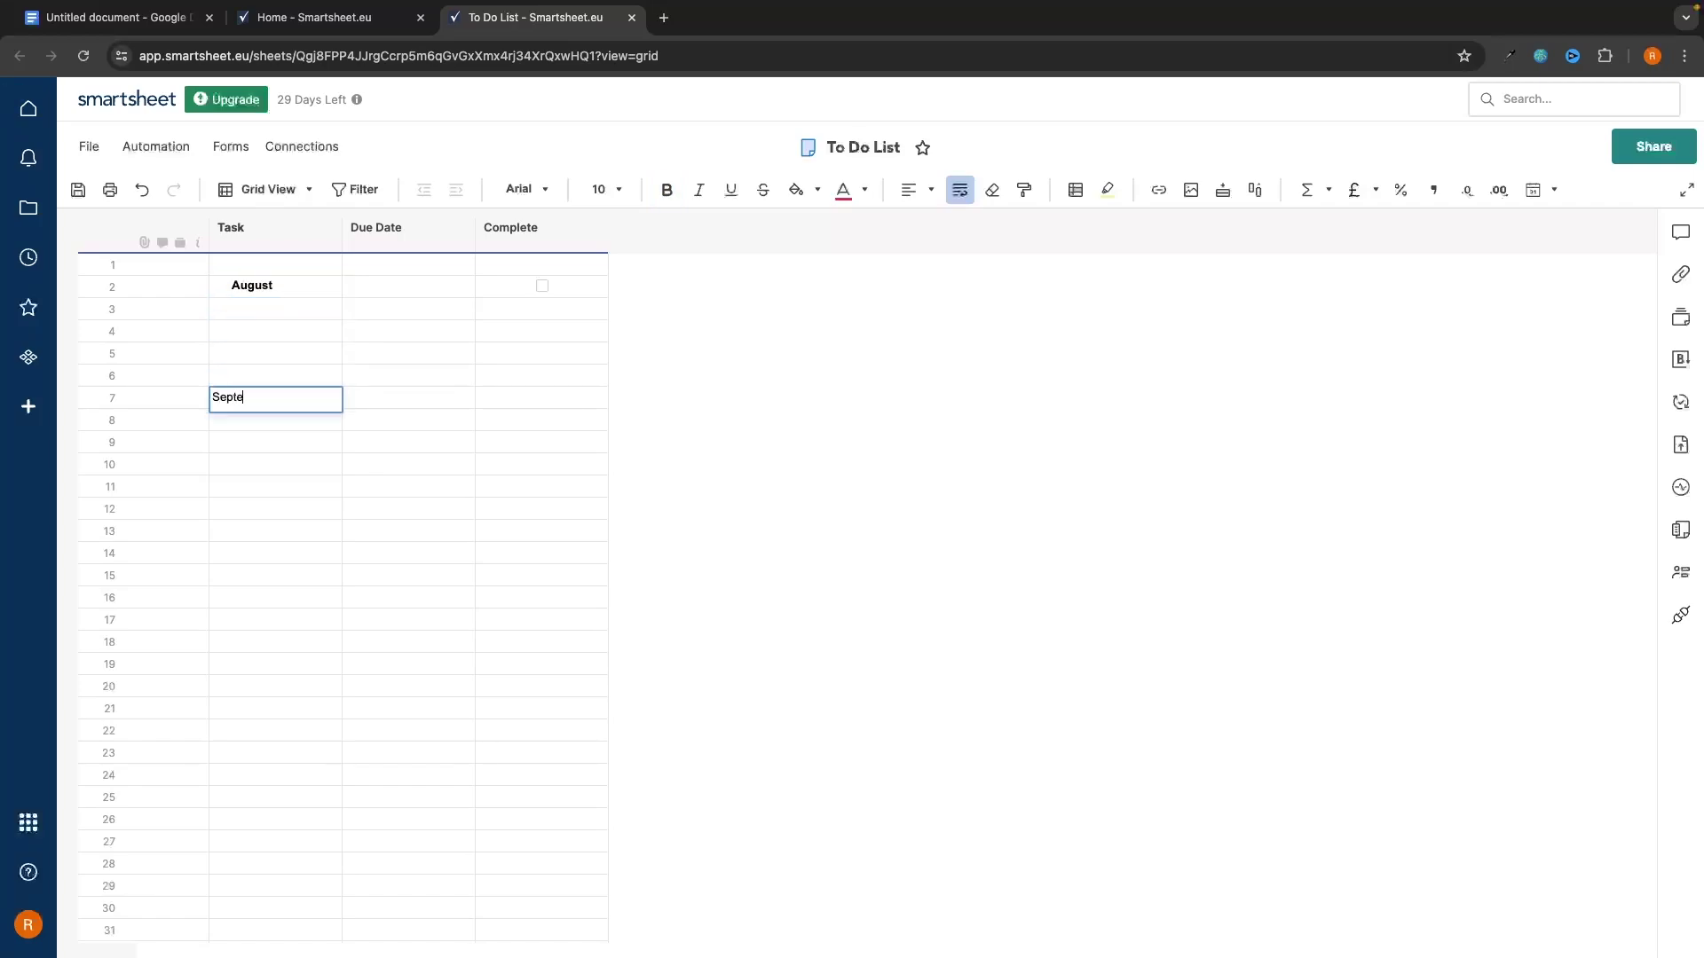
{"action": "key", "text": "Return"}
Step: Enter the month headings "October" in row 12 and "November" in row 16 of the Task column
{"action": "key", "text": "Down"}
{"action": "key", "text": "Down"}
{"action": "key", "text": "Down"}
{"action": "key", "text": "Down"}
{"action": "key", "text": "ctrl+b"}
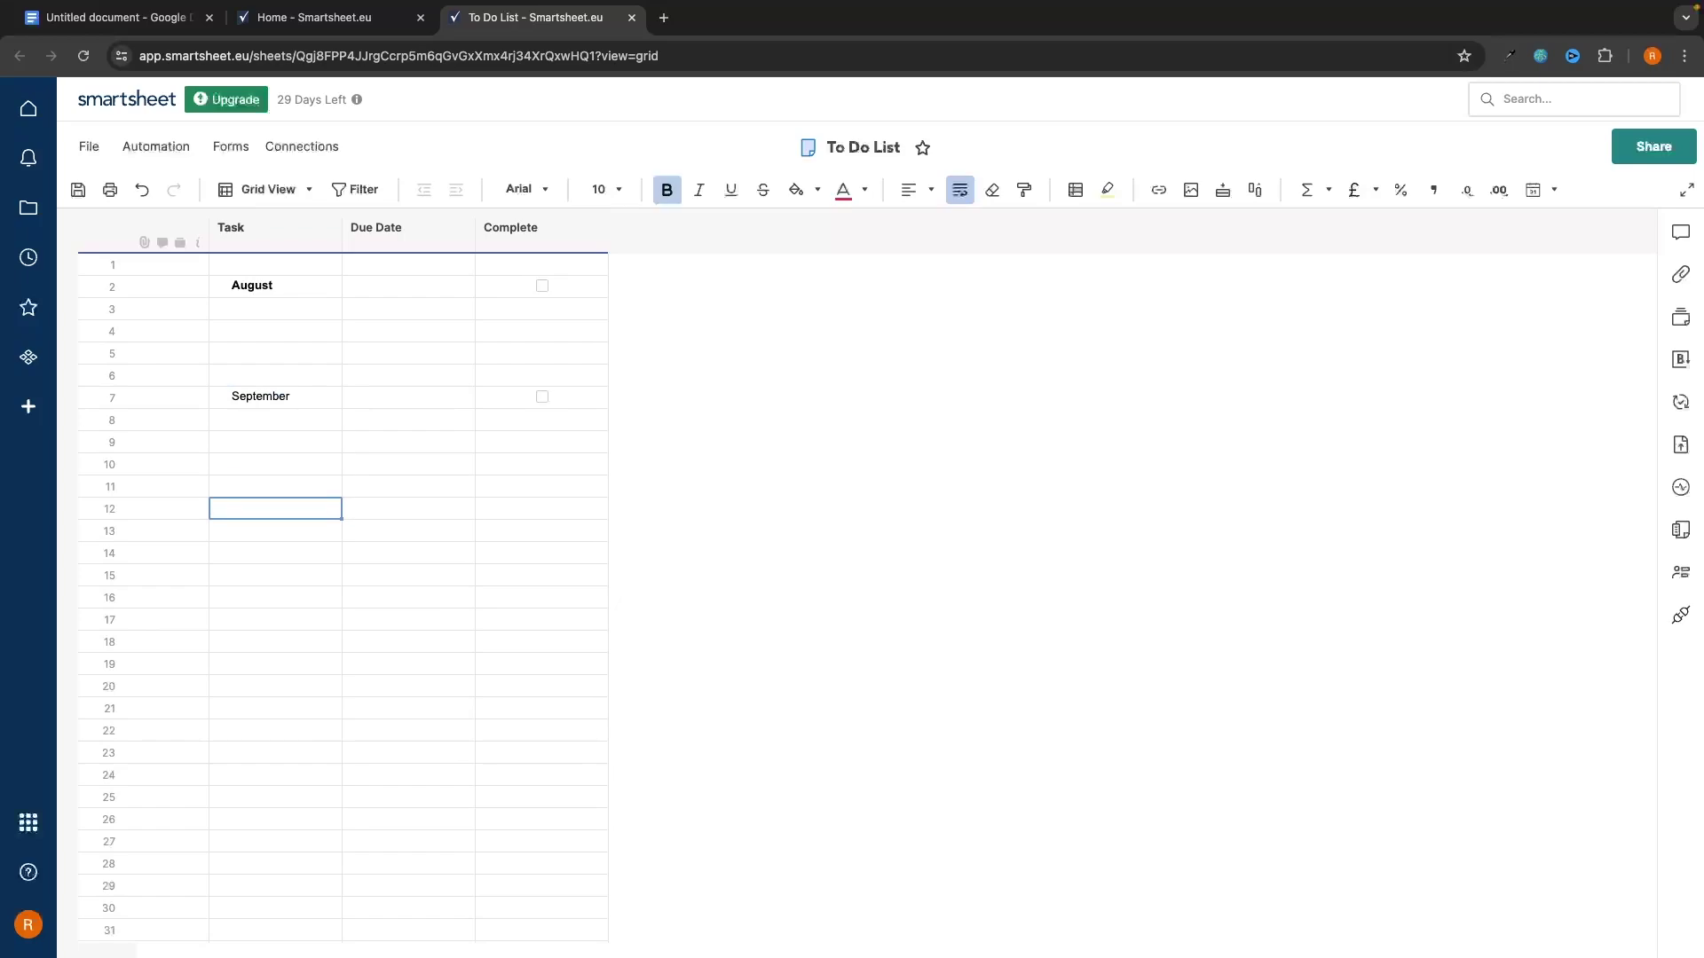
{"action": "type", "text": "October"}
{"action": "key", "text": "Return"}
{"action": "key", "text": "Down"}
{"action": "key", "text": "Down"}
{"action": "key", "text": "Down"}
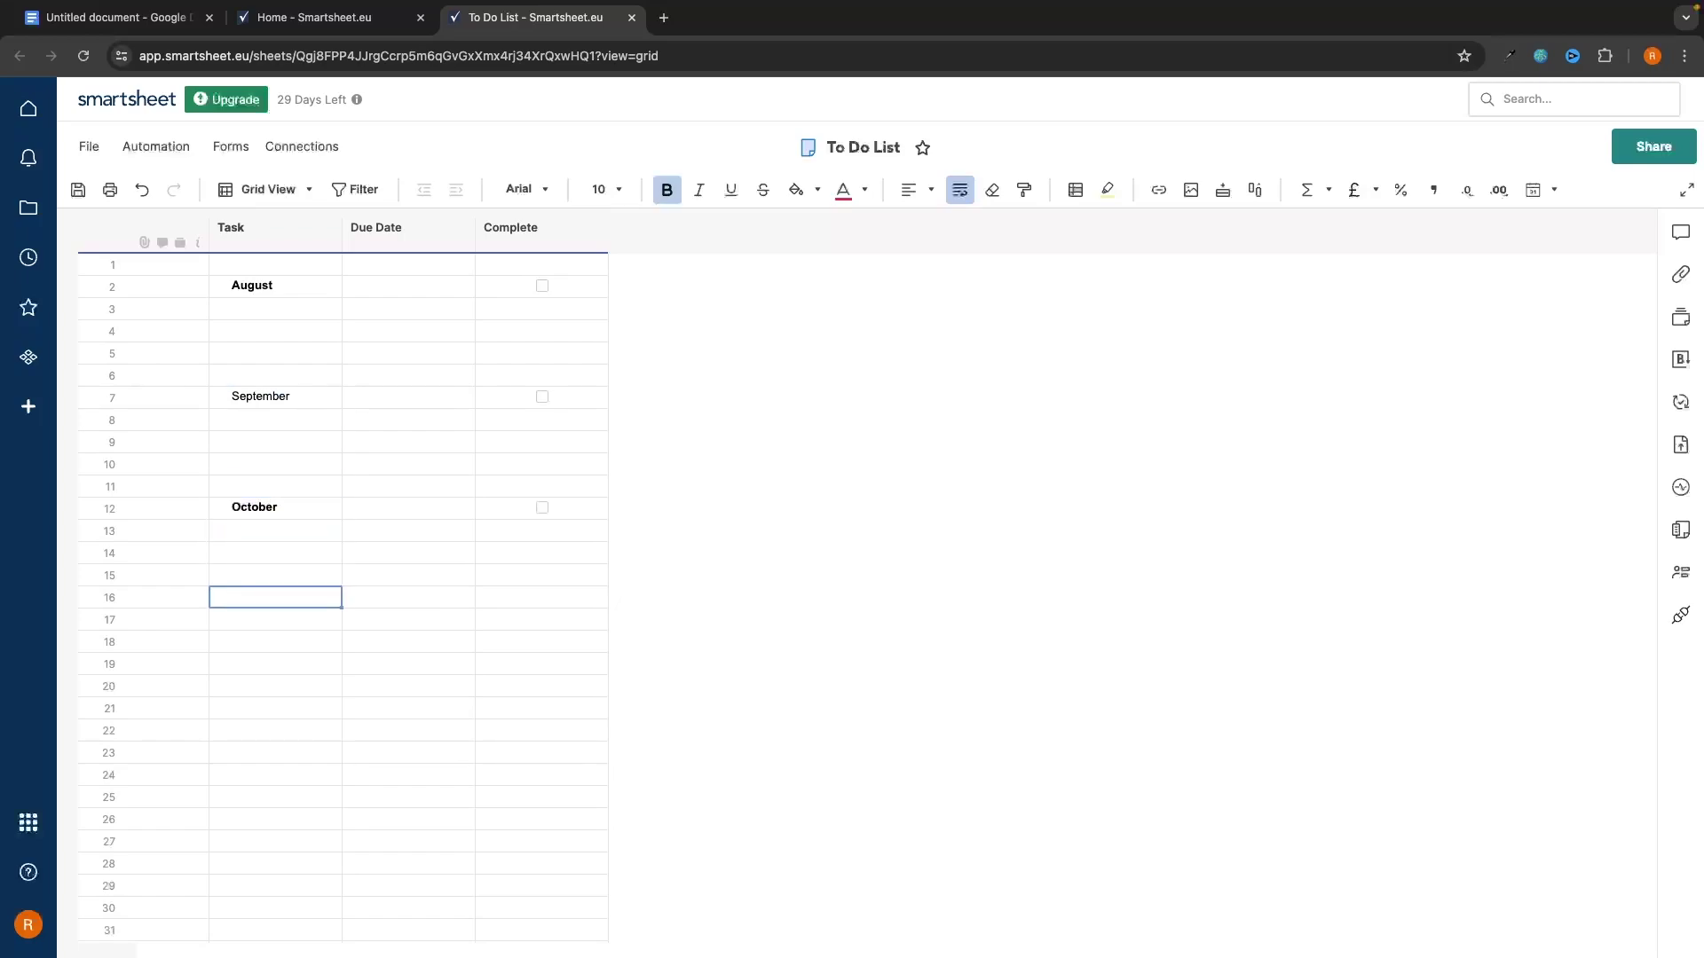
{"action": "key", "text": "ctrl+b"}
{"action": "type", "text": "November"}
Step: Enter "week 1", "Week 2", "Week 3" and "Week 4" in rows 3 to 6 under August
{"action": "left_click", "coordinate": [315, 312]}
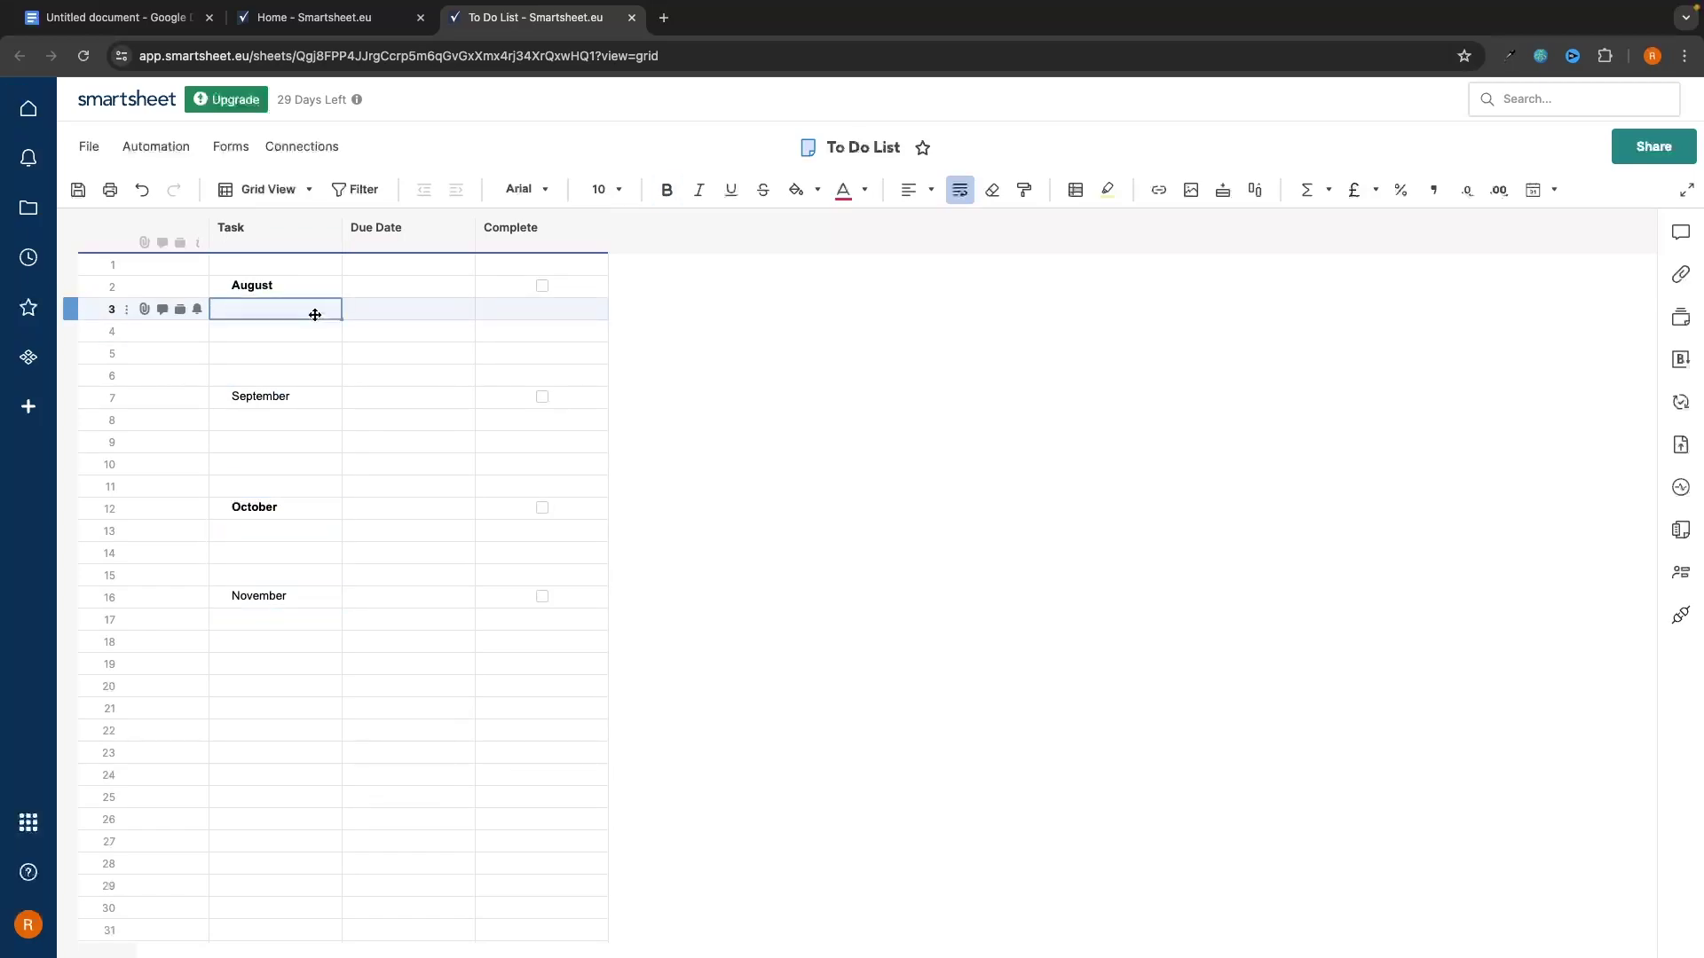
{"action": "type", "text": "wekk"}
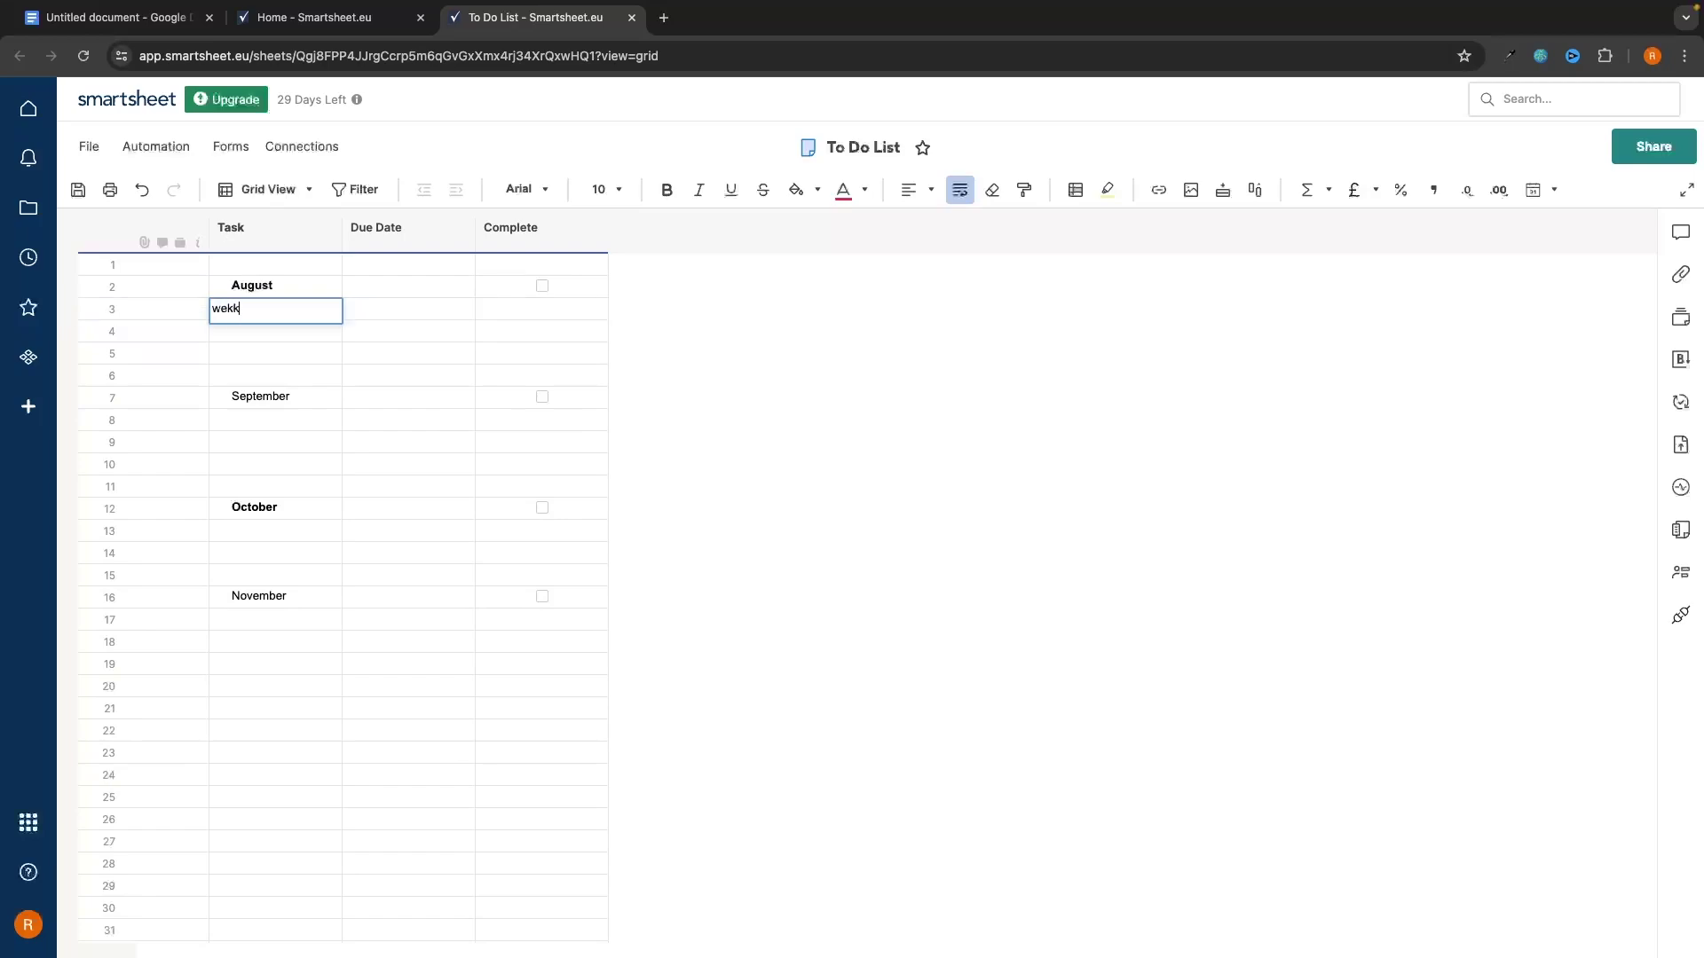
{"action": "key", "text": "BackSpace"}
{"action": "type", "text": "ek 1"}
{"action": "key", "text": "Return"}
{"action": "type", "text": "Week "}
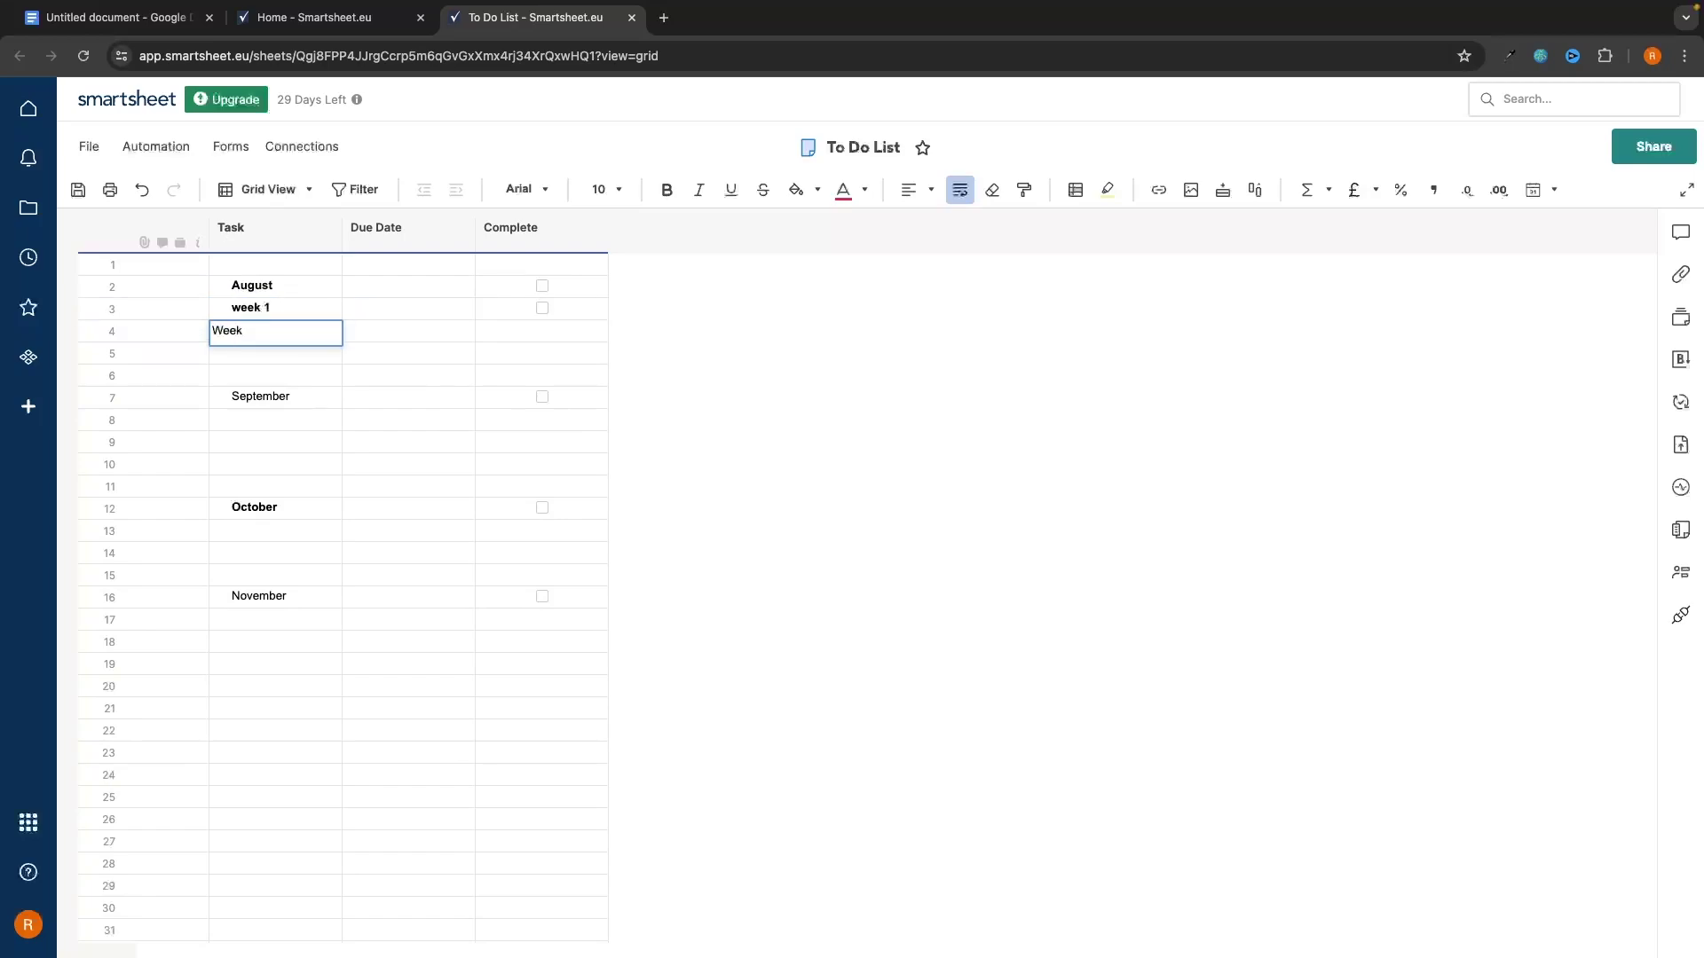
{"action": "type", "text": "2"}
{"action": "key", "text": "Return"}
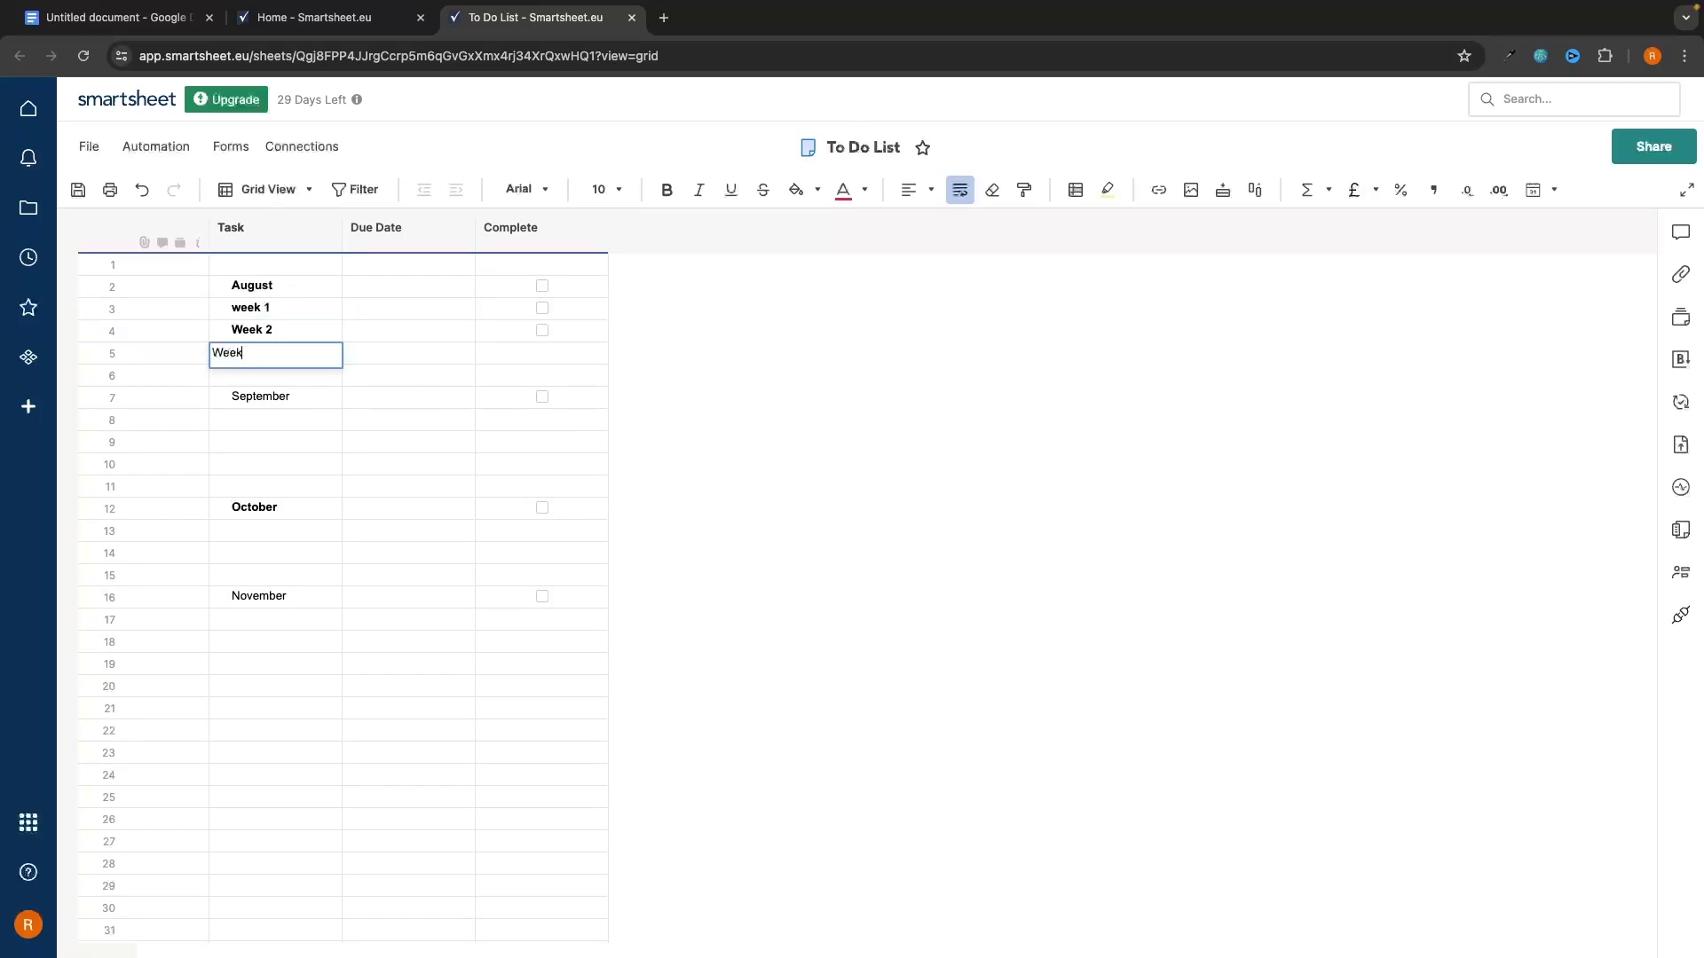
{"action": "key", "text": "Return"}
{"action": "type", "text": "Wee"}
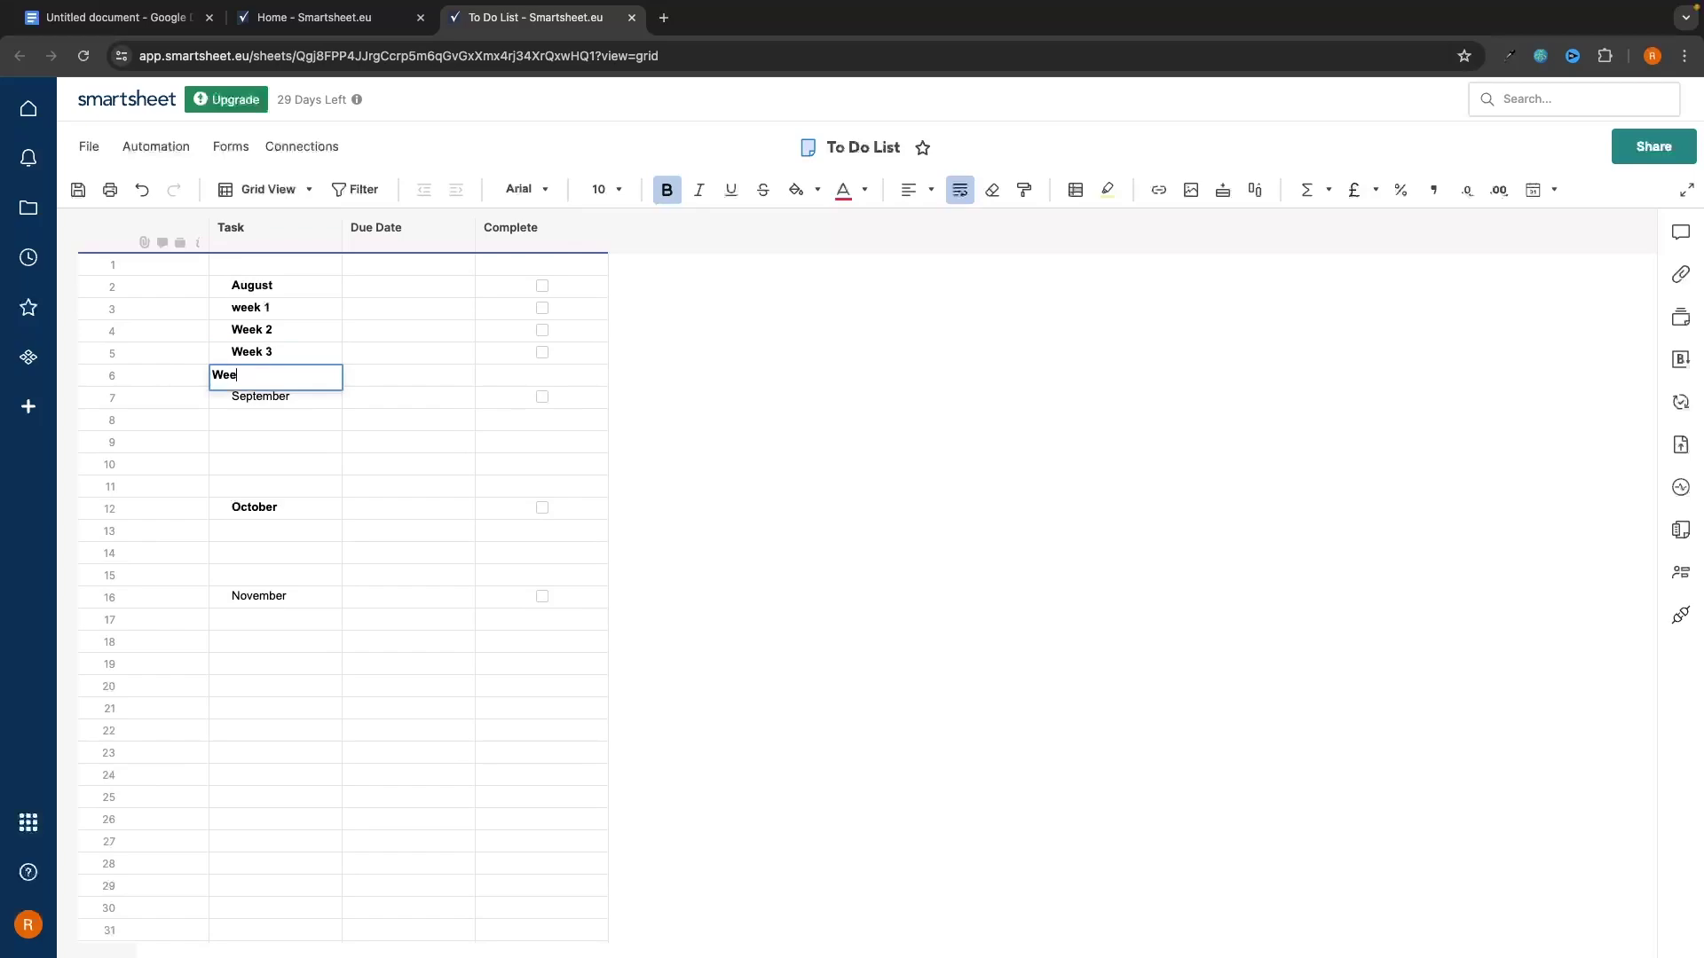
{"action": "type", "text": "k 4"}
{"action": "key", "text": "Return"}
Step: Correct the capitalisation of the first week entry under August to "Week 1"
{"action": "left_click", "coordinate": [251, 307]}
{"action": "type", "text": "Week 1"}
{"action": "key", "text": "Return"}
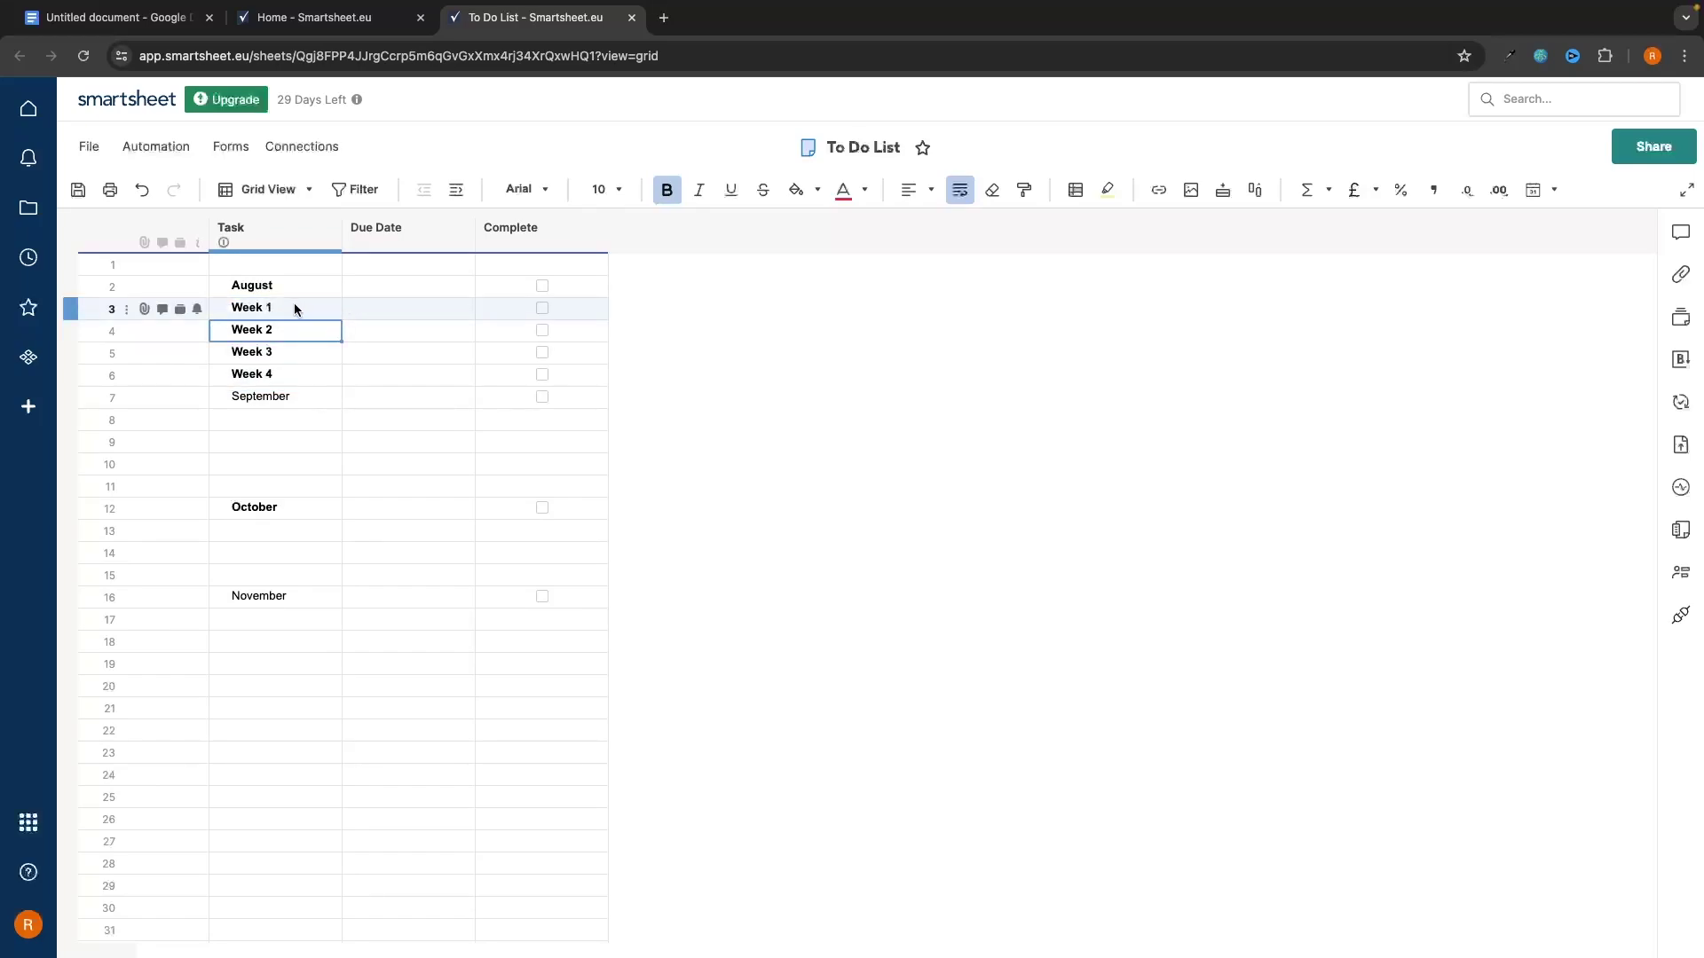
Step: Indent Week 1 to Week 4 beneath August and test collapsing and expanding the August group
{"action": "left_click_drag", "start_coordinate": [295, 307], "coordinate": [298, 378]}
{"action": "left_click", "coordinate": [457, 190]}
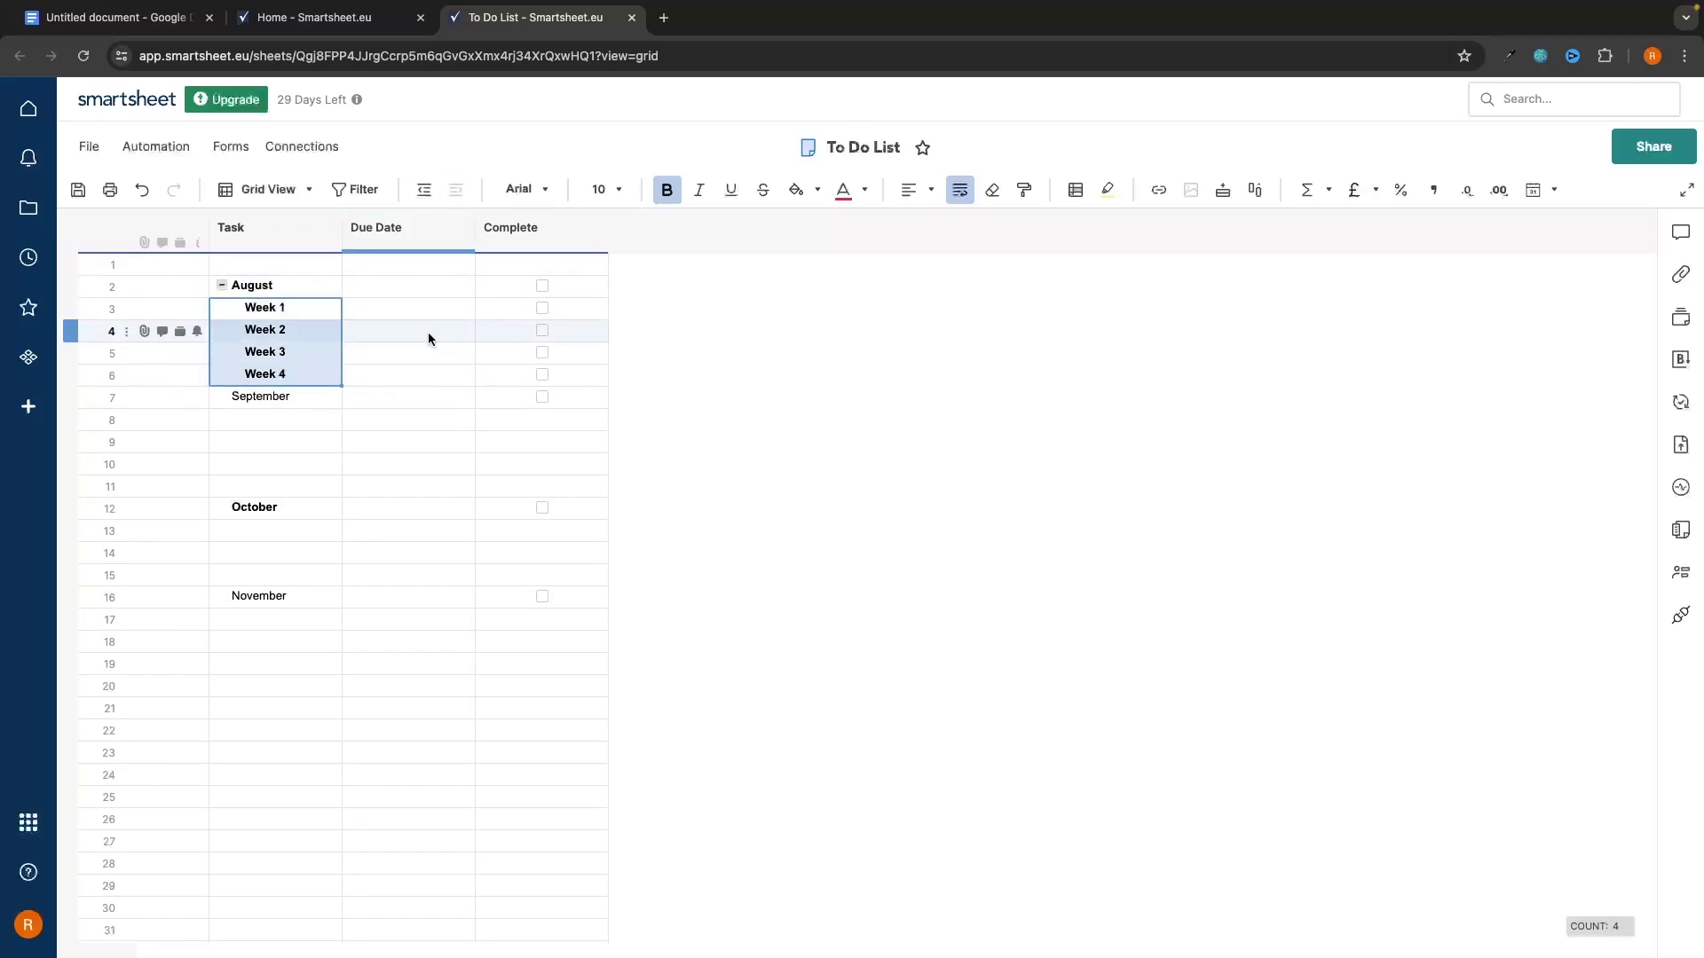
{"action": "left_click", "coordinate": [224, 286]}
{"action": "left_click", "coordinate": [224, 286]}
{"action": "left_click", "coordinate": [225, 286]}
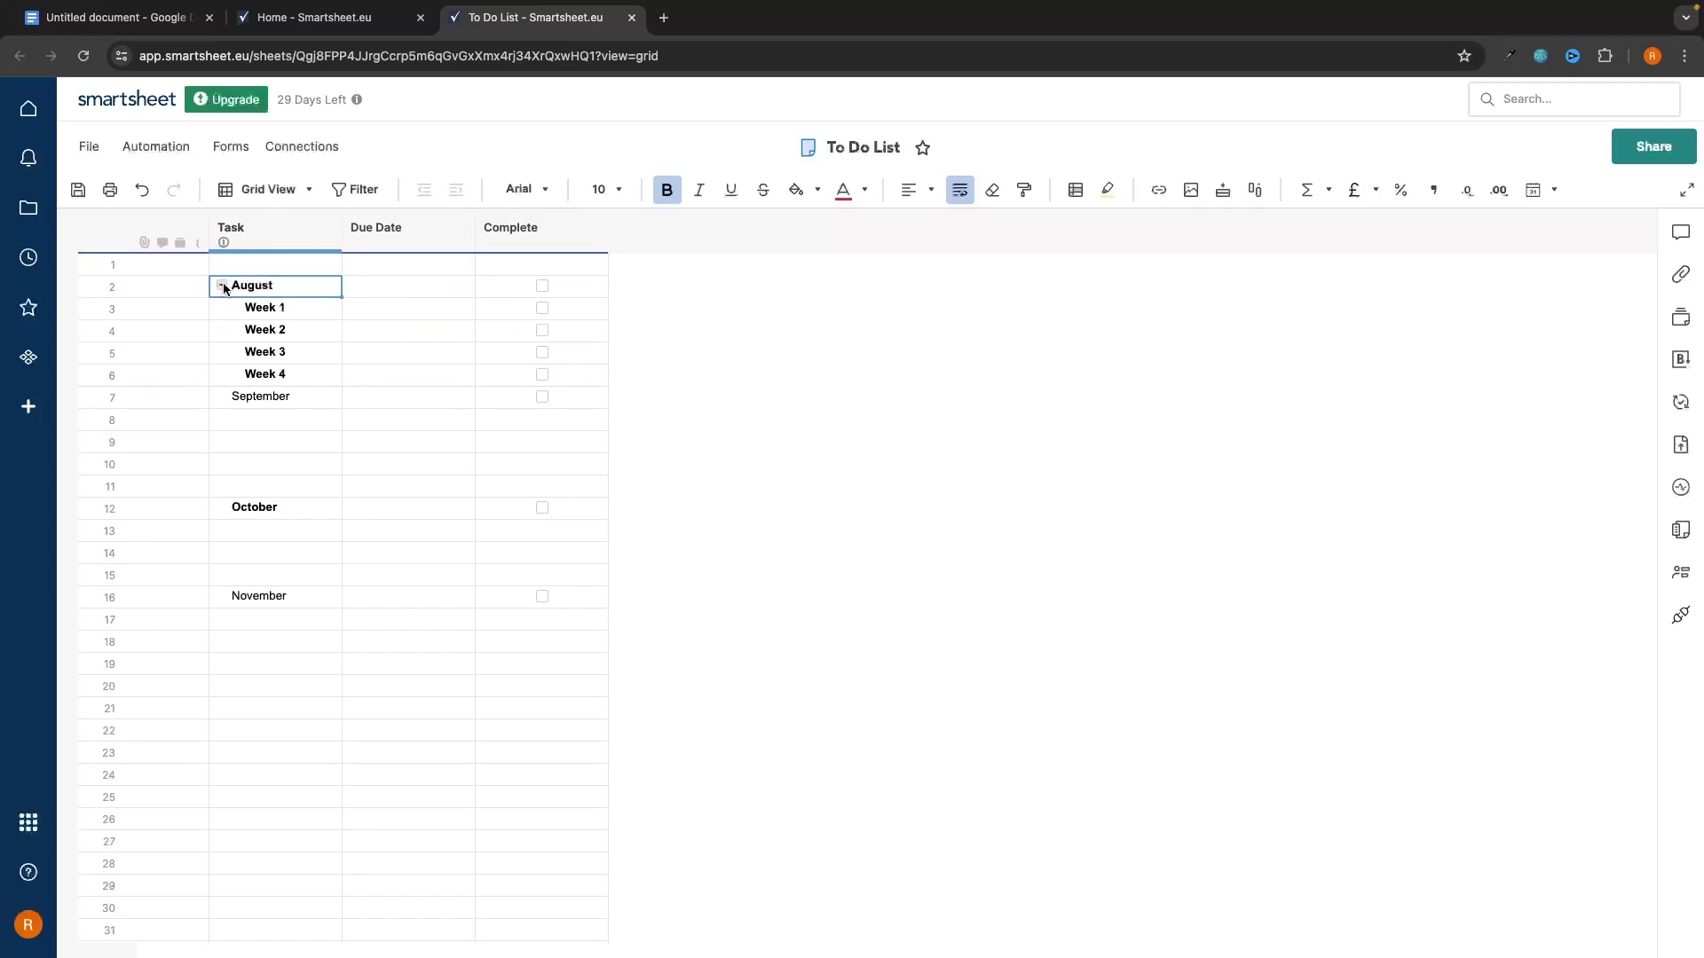
Step: Make the September heading bold and copy August's Week 1 to Week 4 entries into rows 8 to 11
{"action": "left_click", "coordinate": [266, 396]}
{"action": "left_click", "coordinate": [667, 189]}
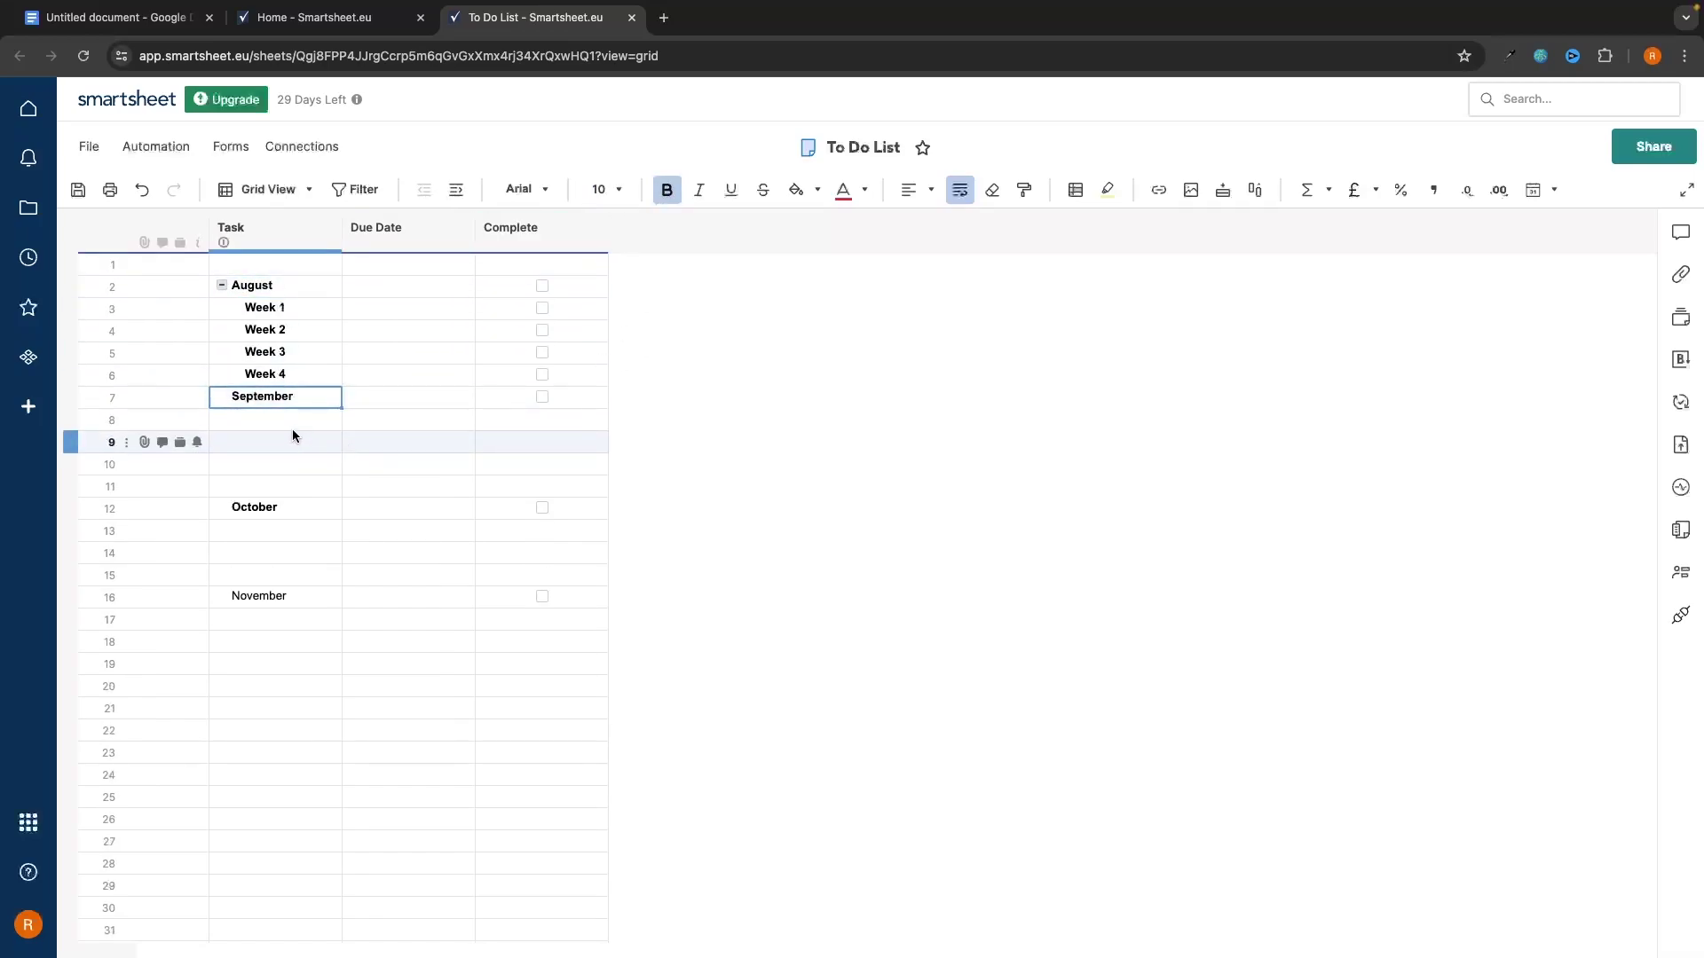
{"action": "left_click_drag", "start_coordinate": [293, 308], "coordinate": [291, 341]}
{"action": "key", "text": "ctrl+c"}
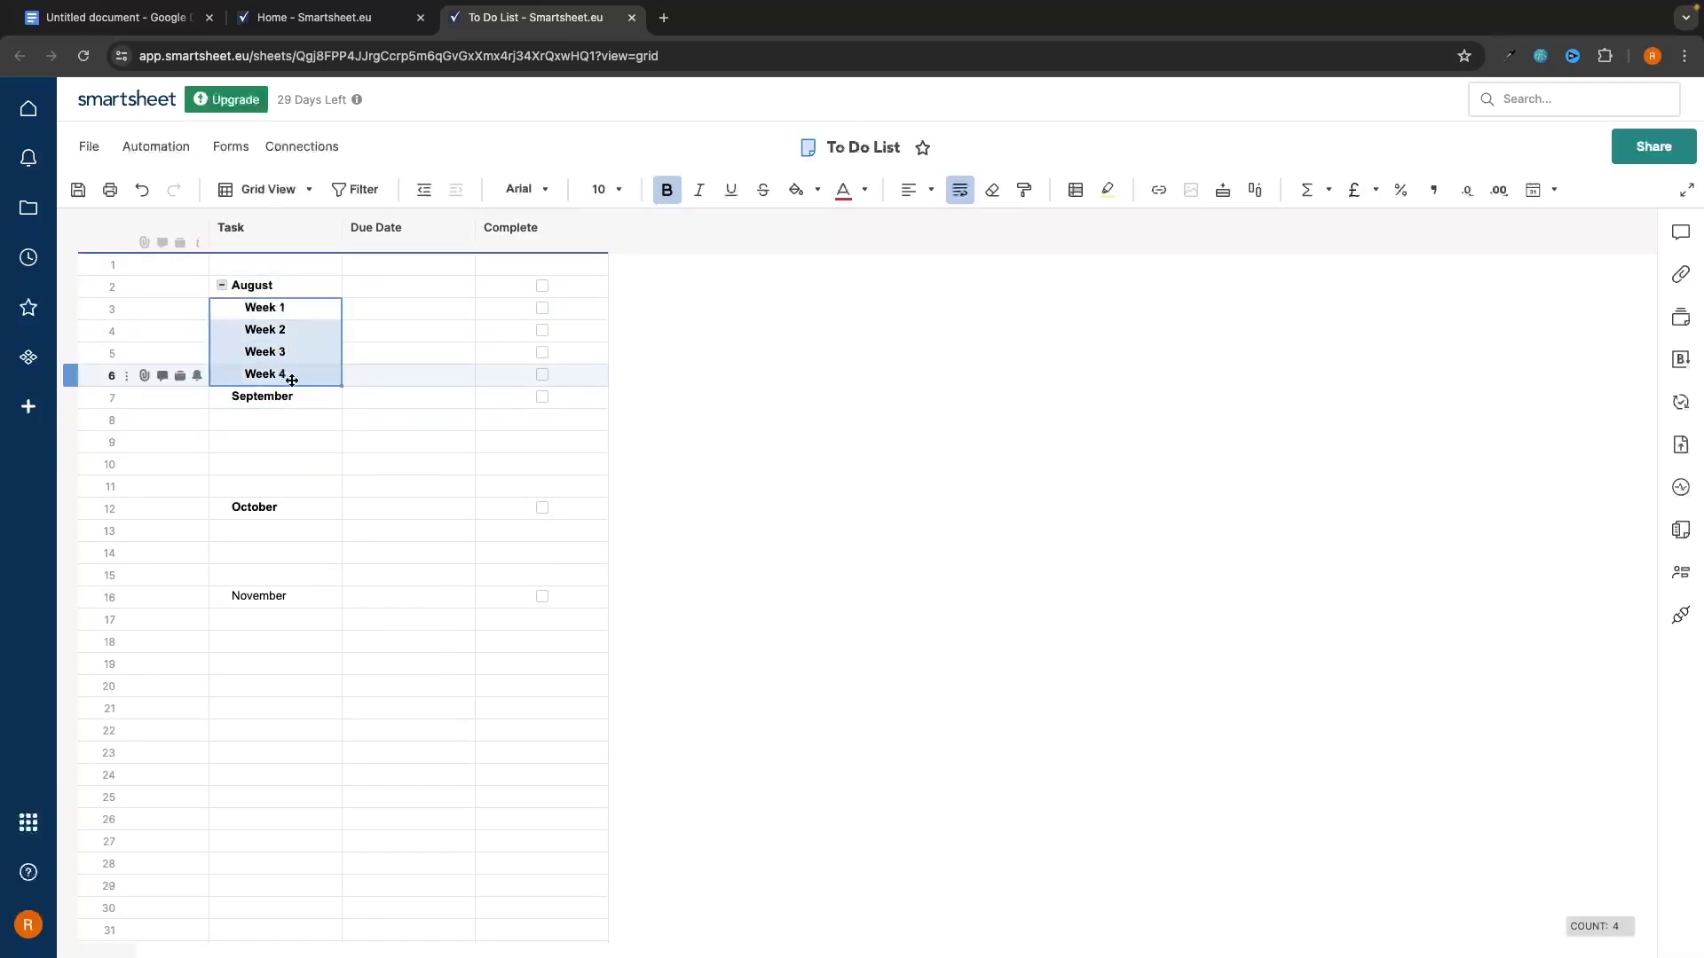
{"action": "left_click_drag", "start_coordinate": [280, 420], "coordinate": [283, 487]}
{"action": "key", "text": "ctrl+v"}
{"action": "left_click", "coordinate": [408, 552]}
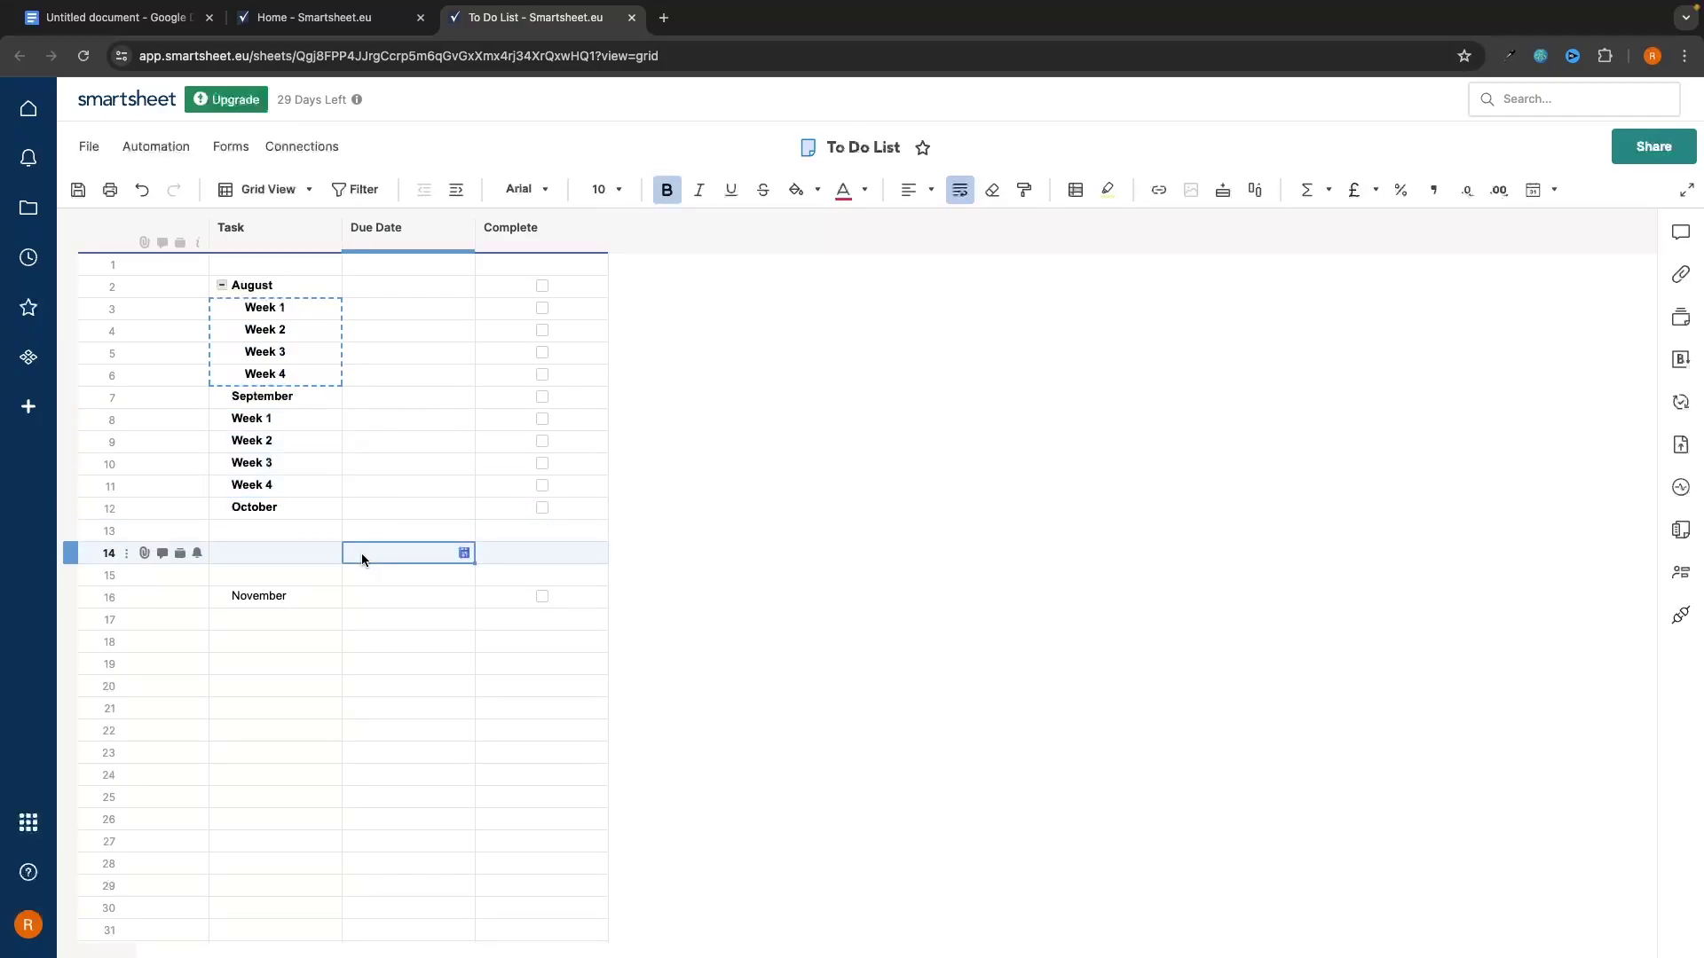
Step: Insert a blank row above November and copy September's Week 1 to Week 4 entries into rows 13 to 16 under October
{"action": "left_click_drag", "start_coordinate": [266, 421], "coordinate": [272, 478]}
{"action": "left_click", "coordinate": [266, 597]}
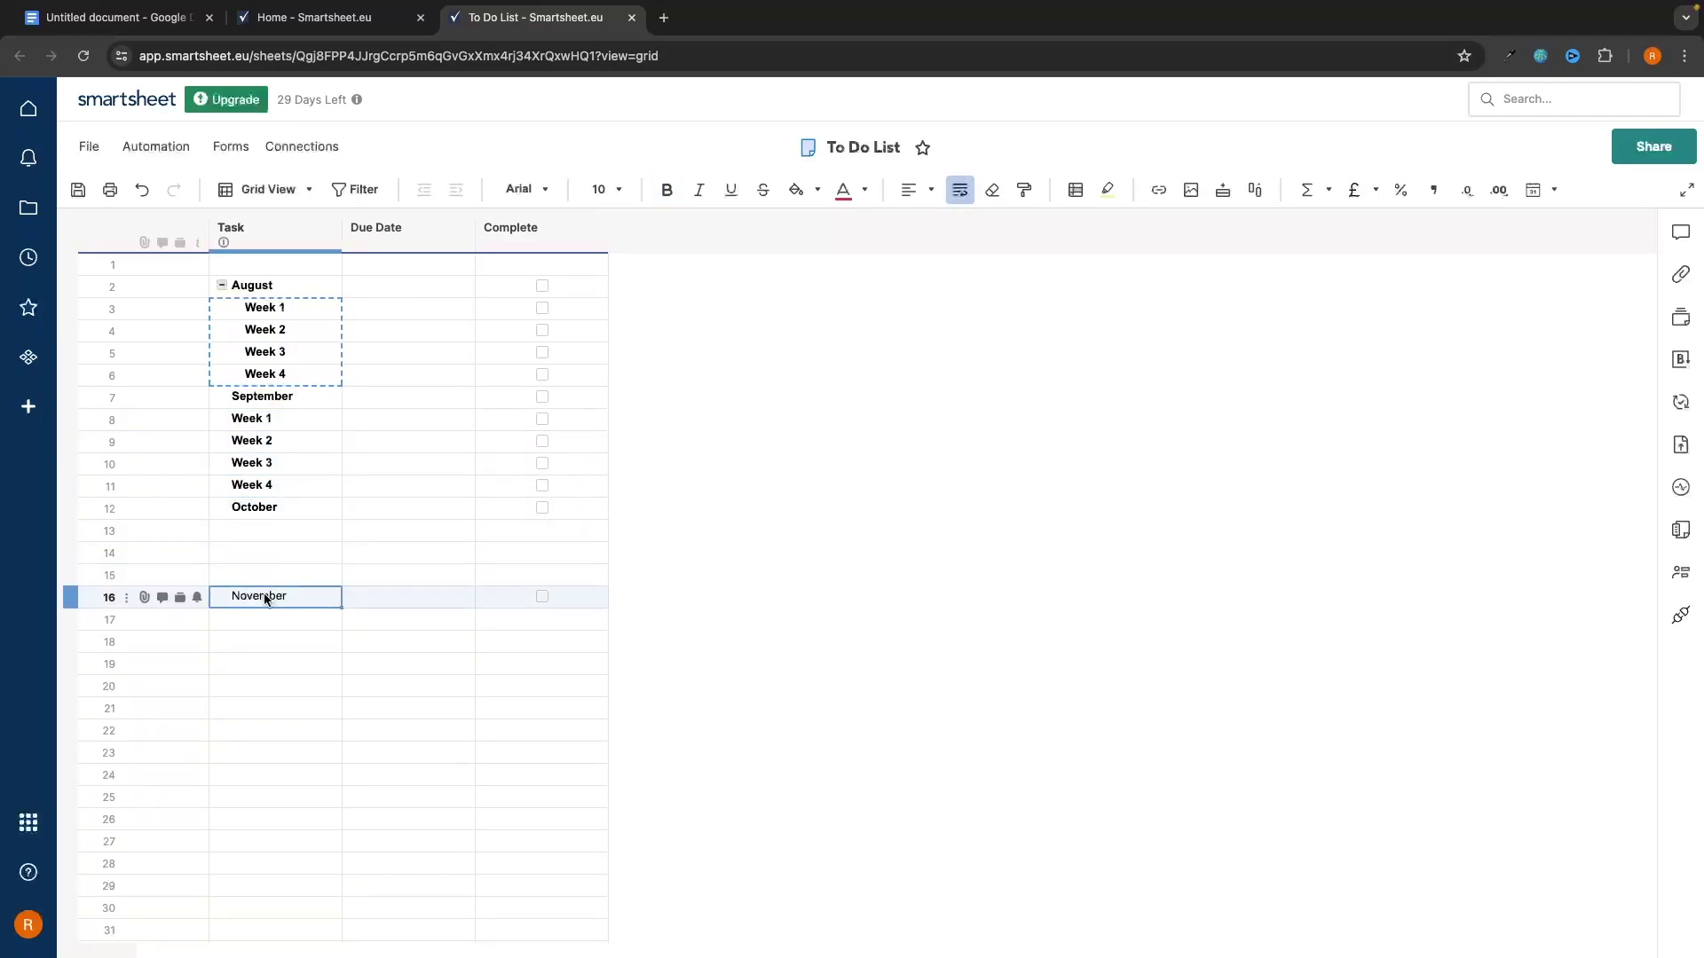
{"action": "right_click", "coordinate": [263, 593]}
{"action": "left_click", "coordinate": [353, 583]}
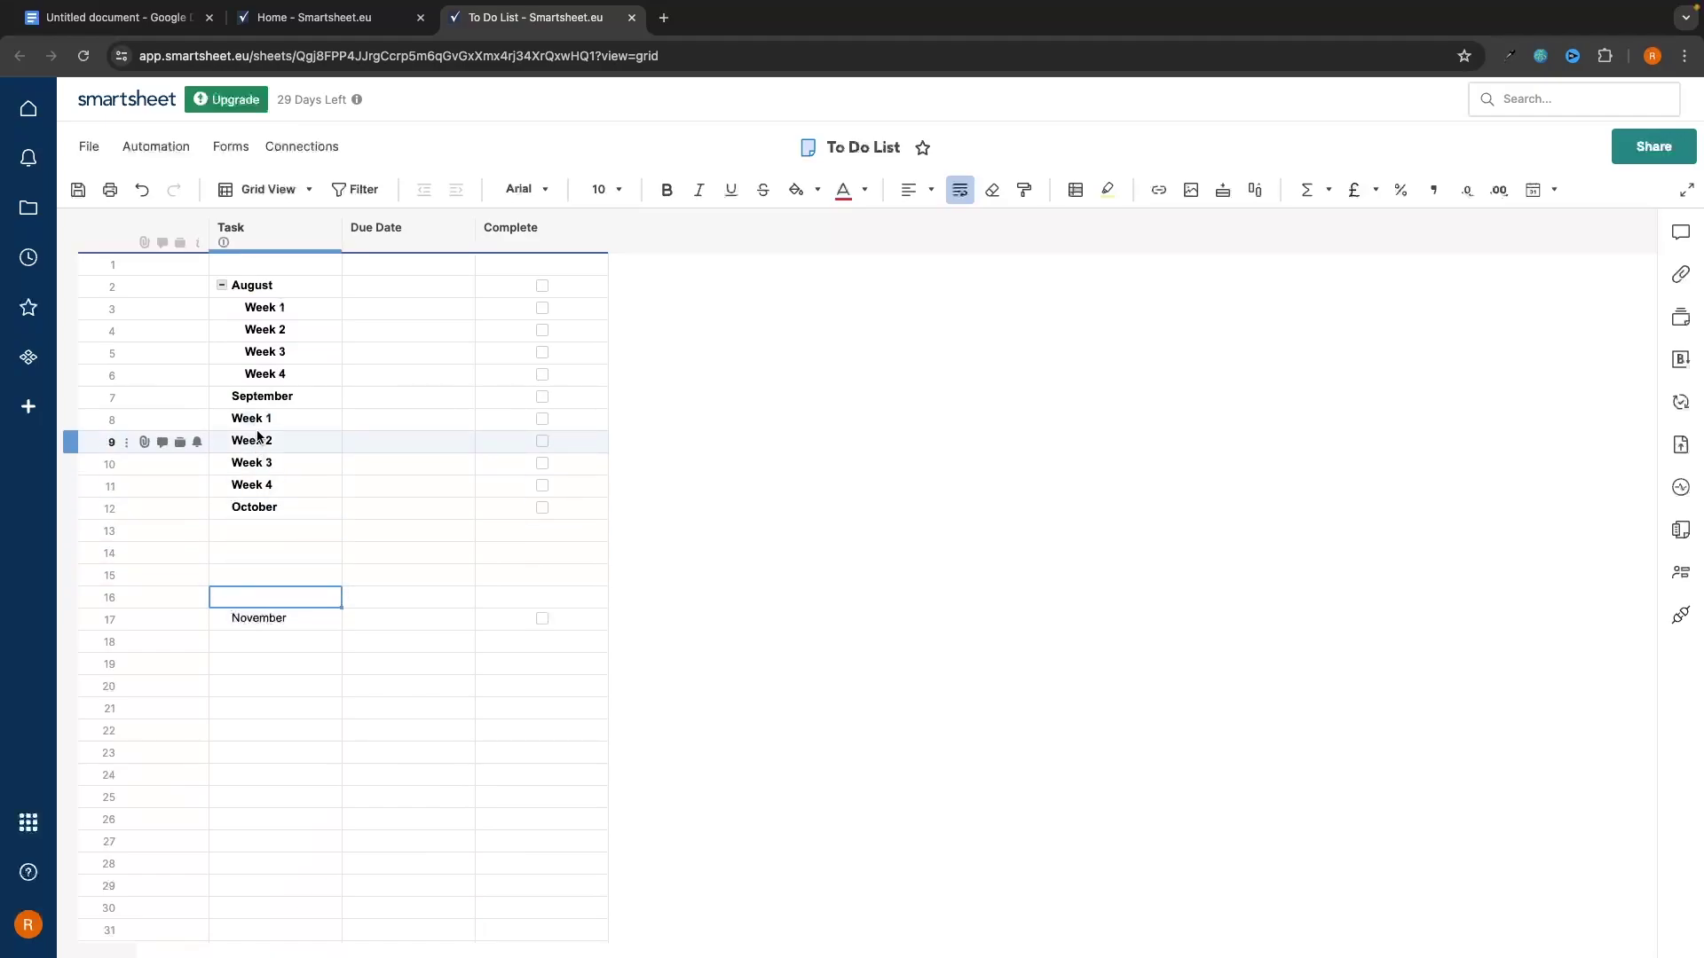
{"action": "left_click_drag", "start_coordinate": [258, 418], "coordinate": [253, 556]}
{"action": "key", "text": "ctrl+c"}
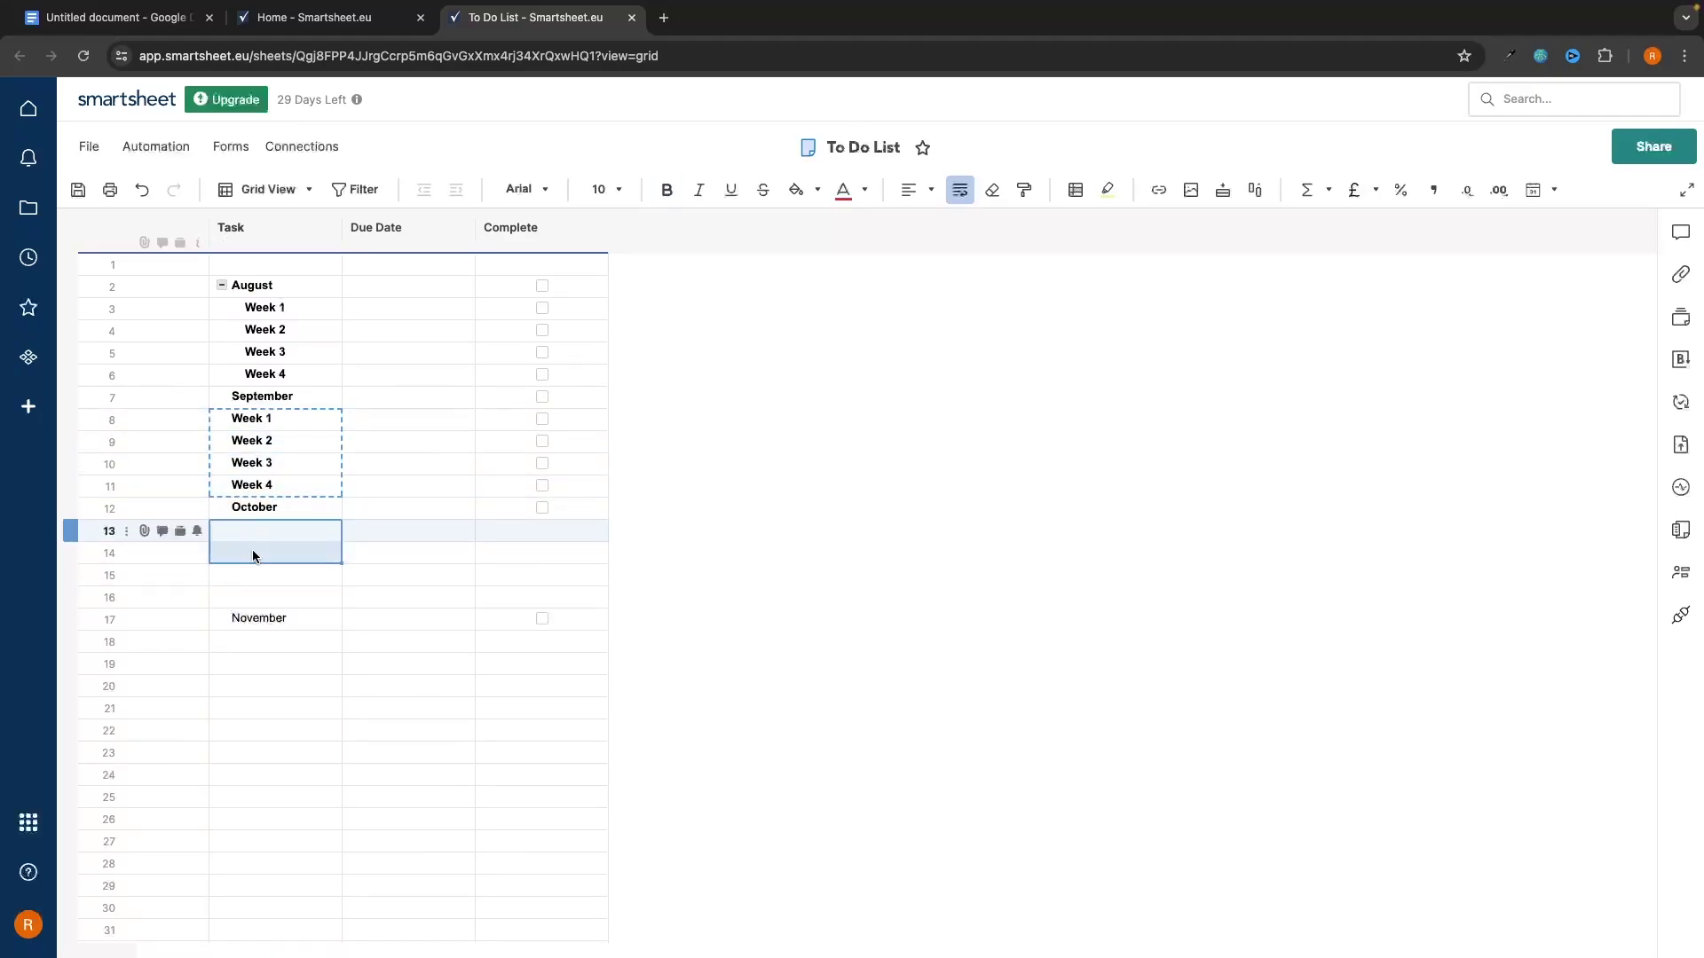
{"action": "key", "text": "ctrl+v"}
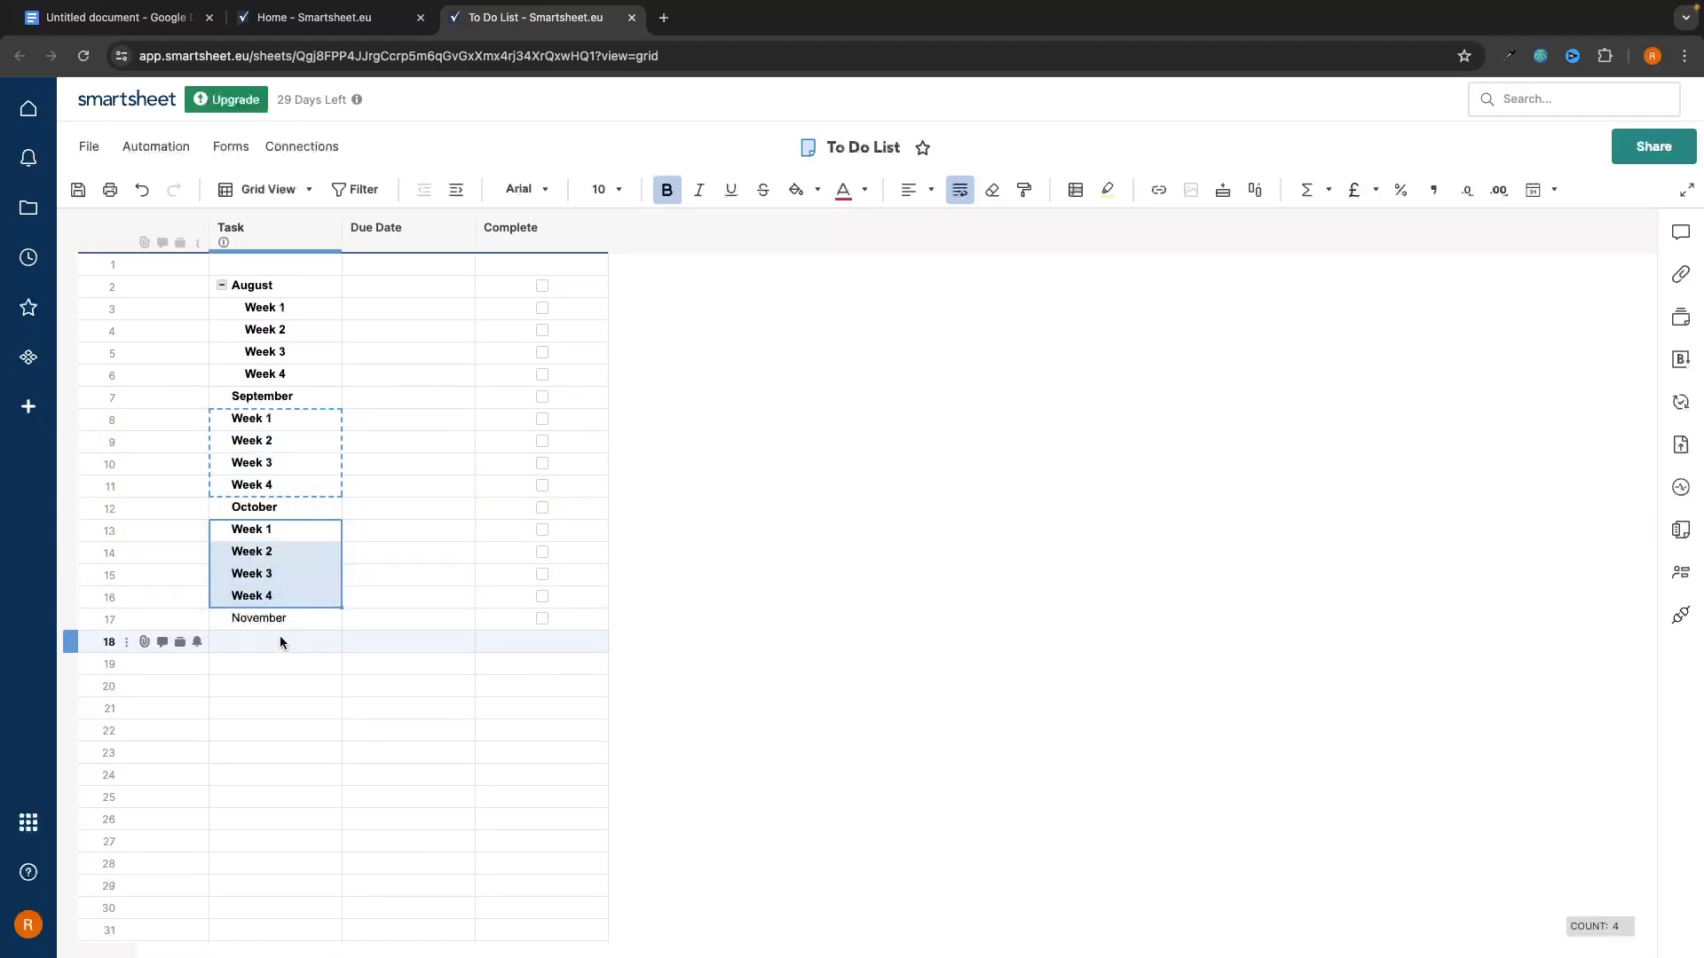
Step: Paste the Week 1 to Week 4 entries into rows 18 to 21 under November and make the November heading bold
{"action": "left_click_drag", "start_coordinate": [280, 639], "coordinate": [284, 707]}
{"action": "key", "text": "ctrl+v"}
{"action": "left_click", "coordinate": [266, 618]}
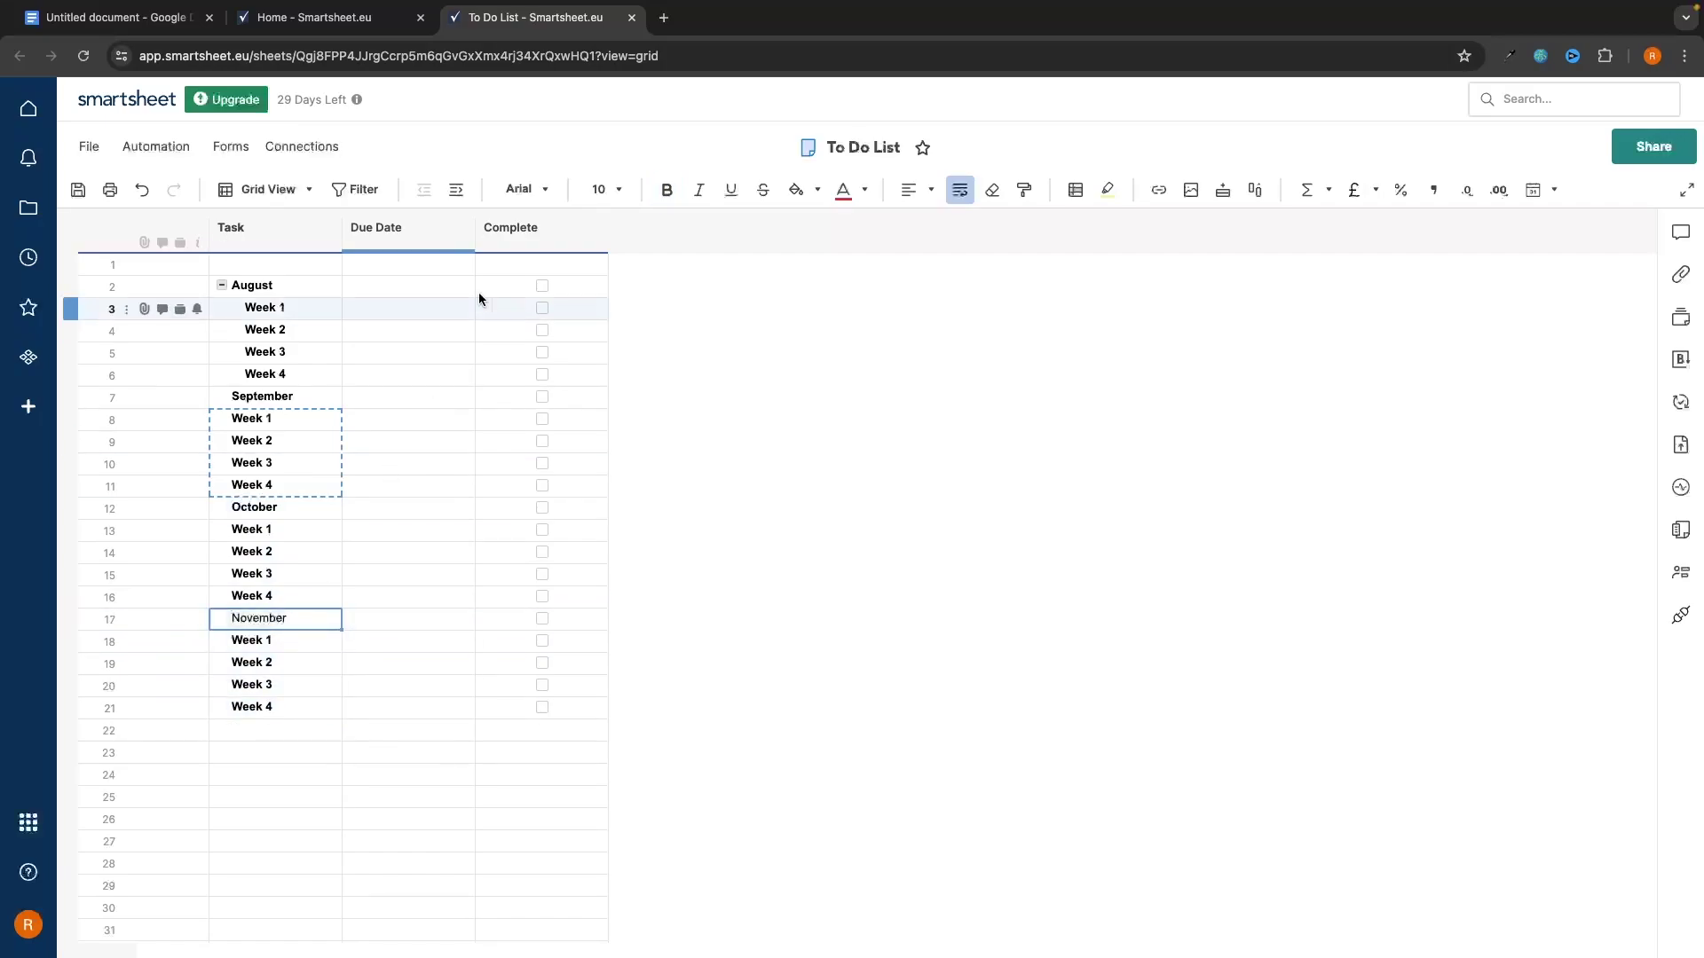
{"action": "left_click", "coordinate": [666, 189]}
Step: Indent the Week 1 to Week 4 rows beneath the September, October and November headings
{"action": "left_click_drag", "start_coordinate": [253, 418], "coordinate": [288, 606]}
{"action": "left_click", "coordinate": [456, 189]}
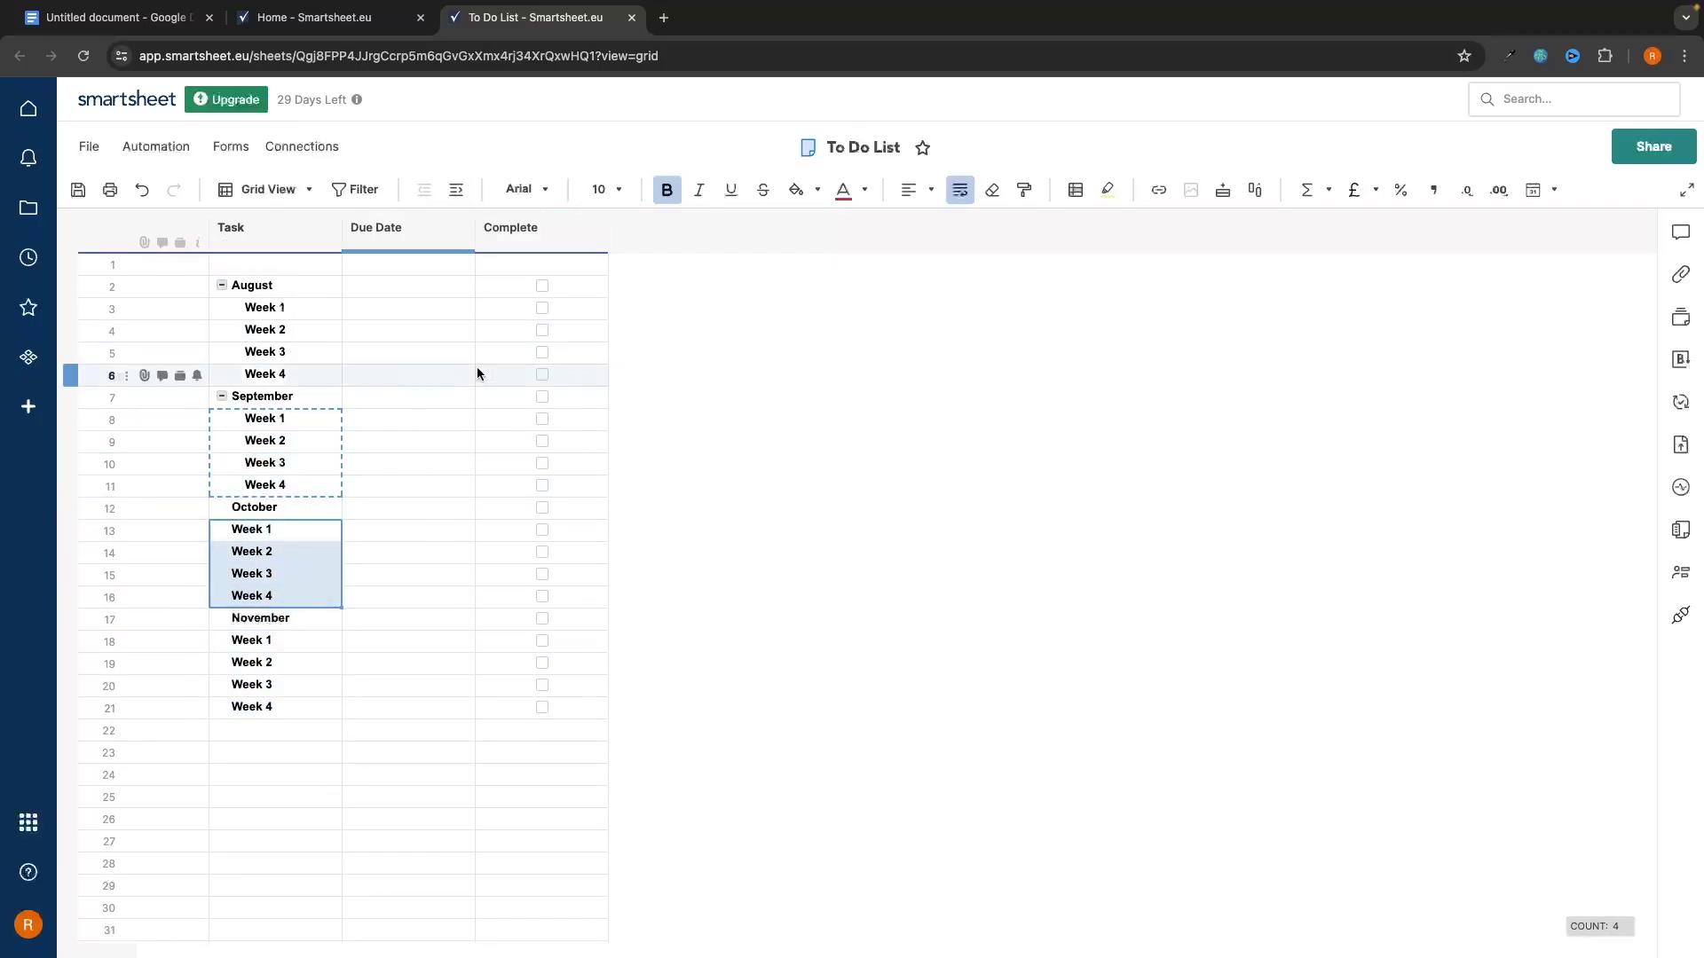
{"action": "left_click", "coordinate": [467, 192]}
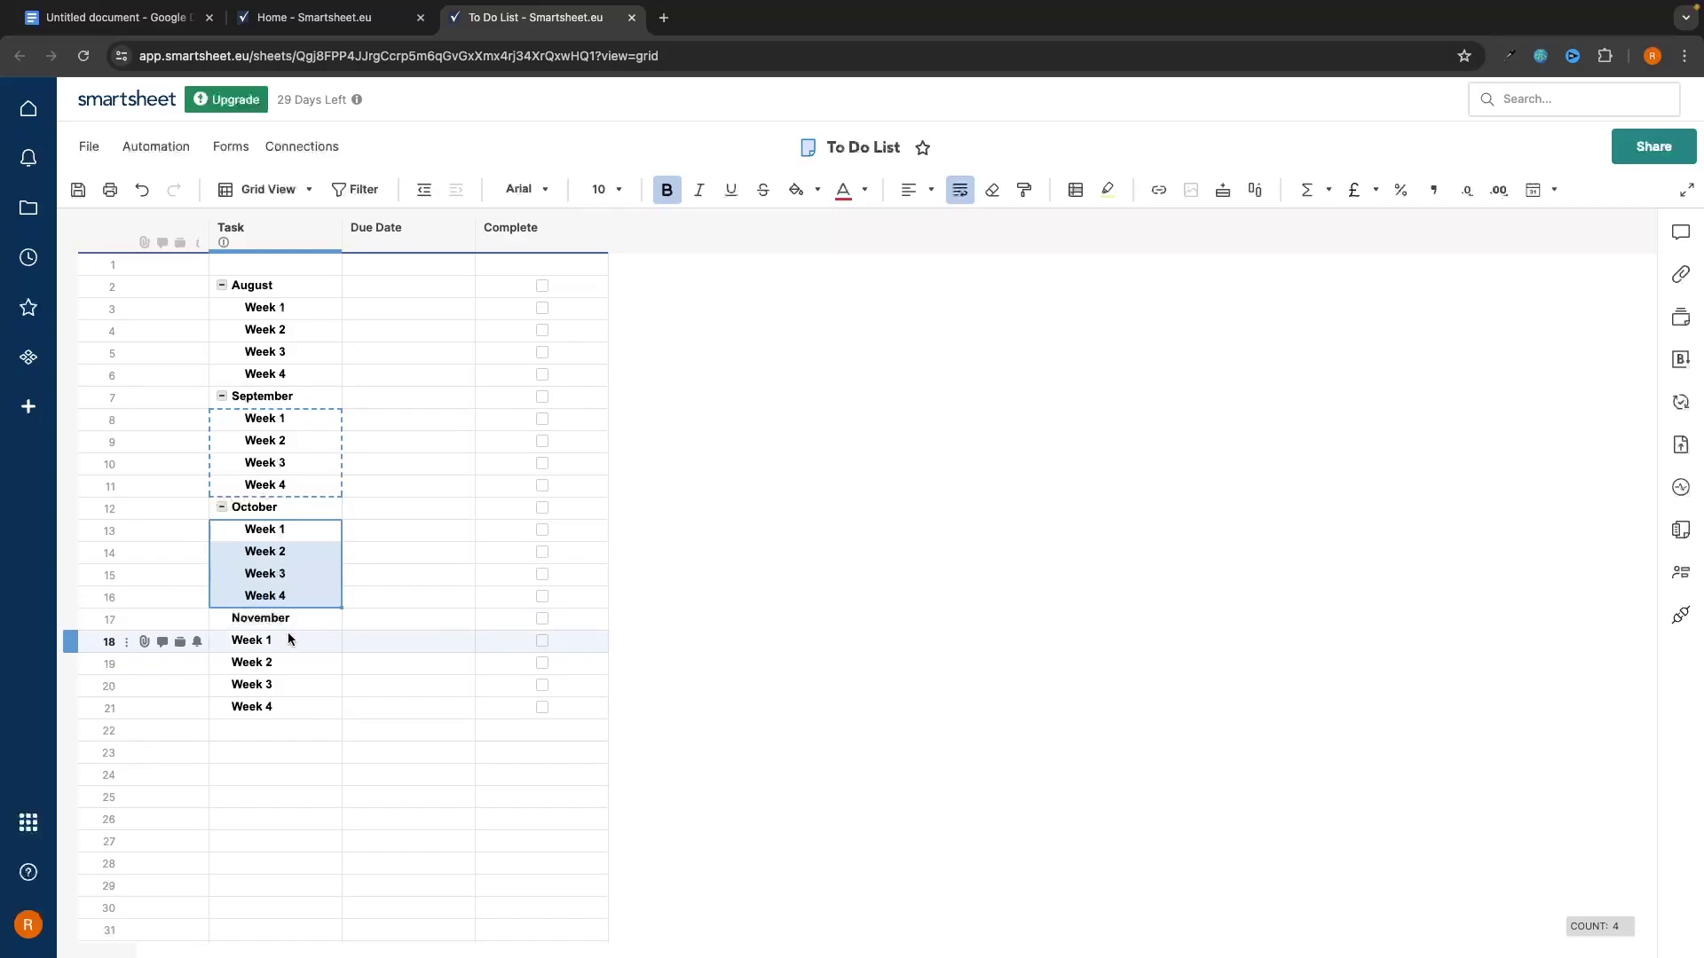
{"action": "left_click_drag", "start_coordinate": [288, 634], "coordinate": [285, 710]}
{"action": "left_click", "coordinate": [456, 189]}
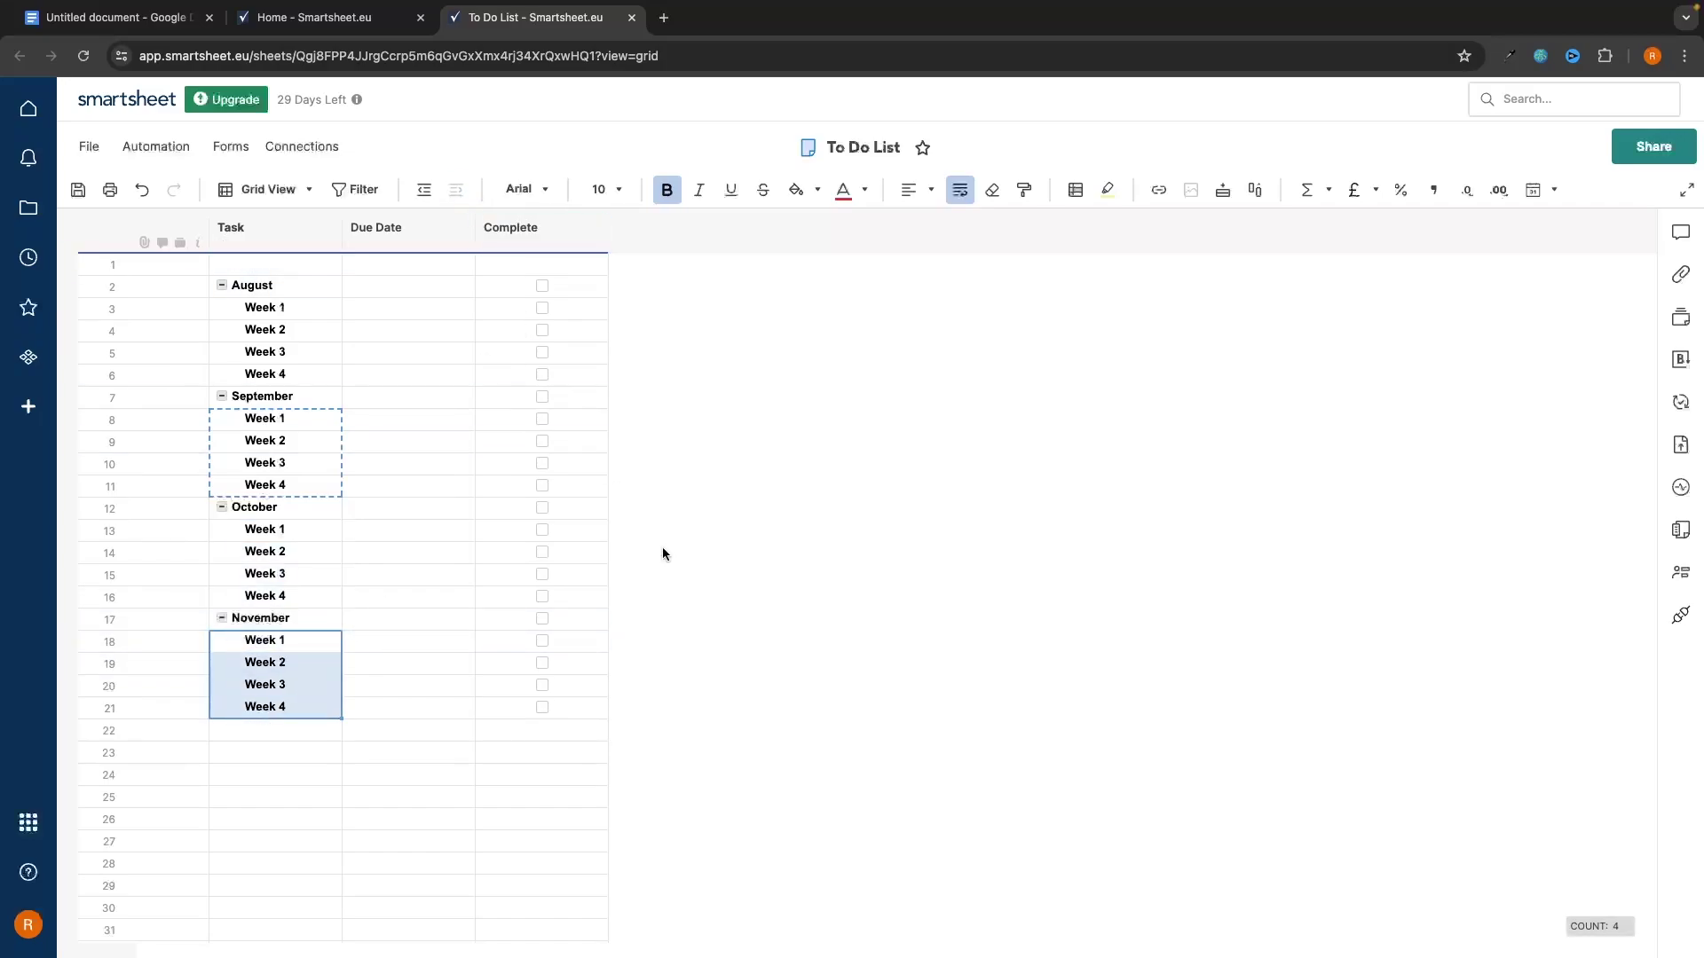
Step: Collapse the September, October and November groups, keeping only the August group expanded
{"action": "left_click", "coordinate": [232, 618]}
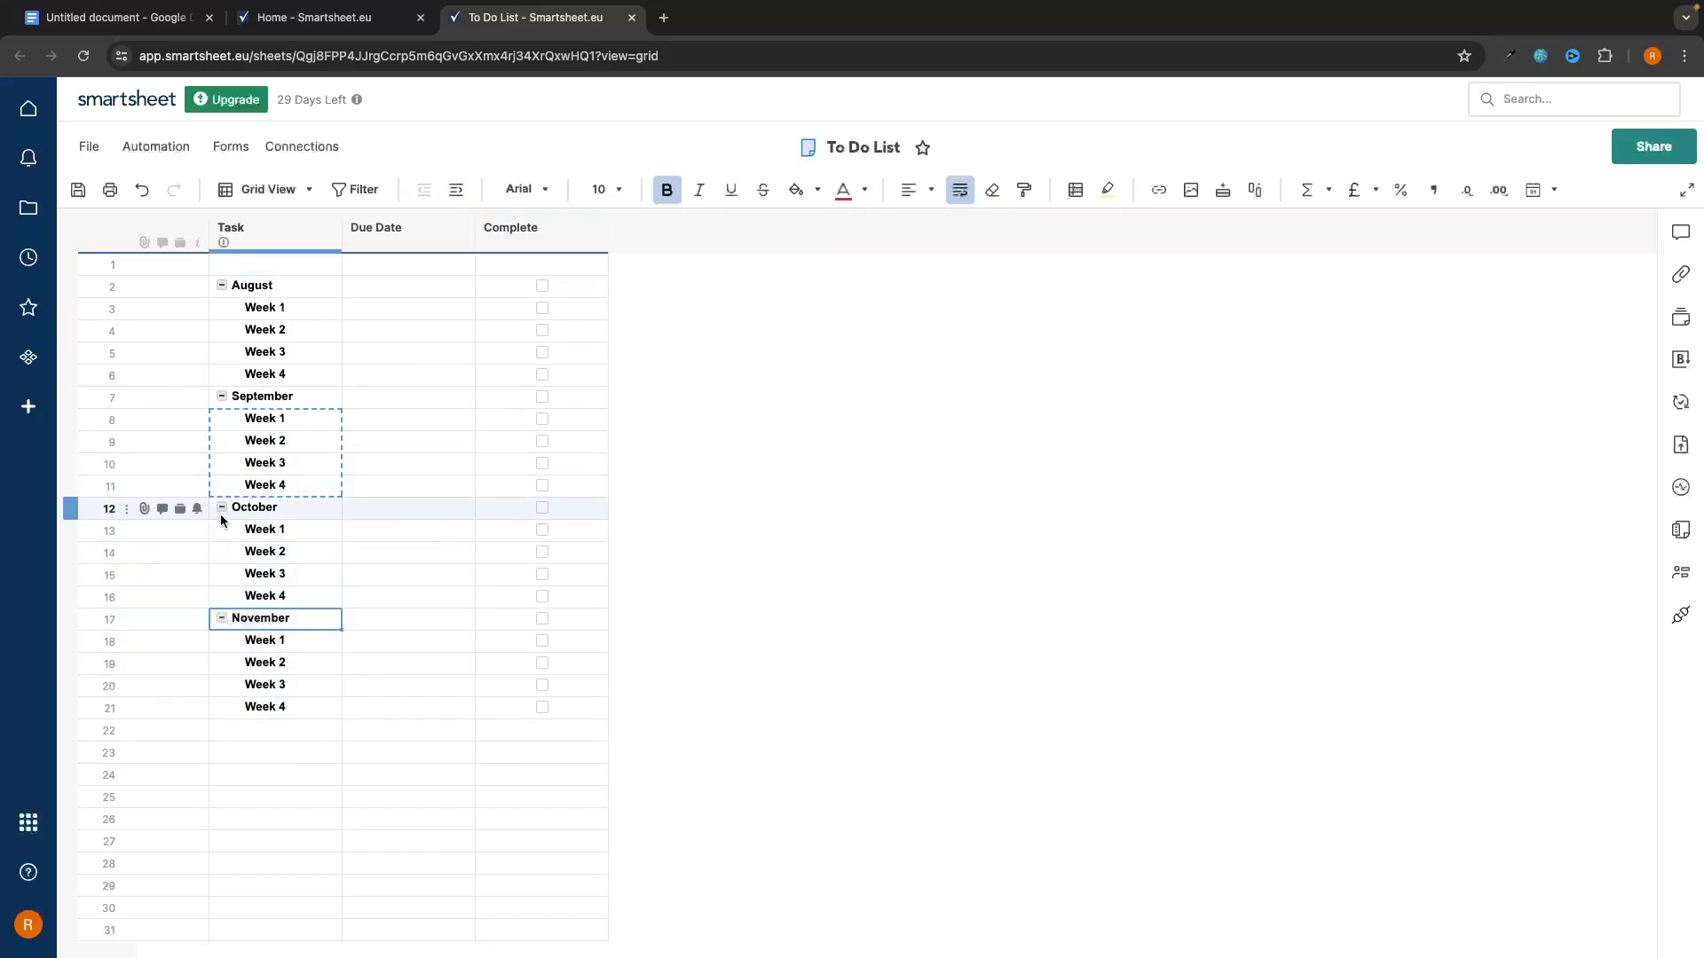
{"action": "left_click", "coordinate": [222, 507]}
{"action": "left_click", "coordinate": [222, 532]}
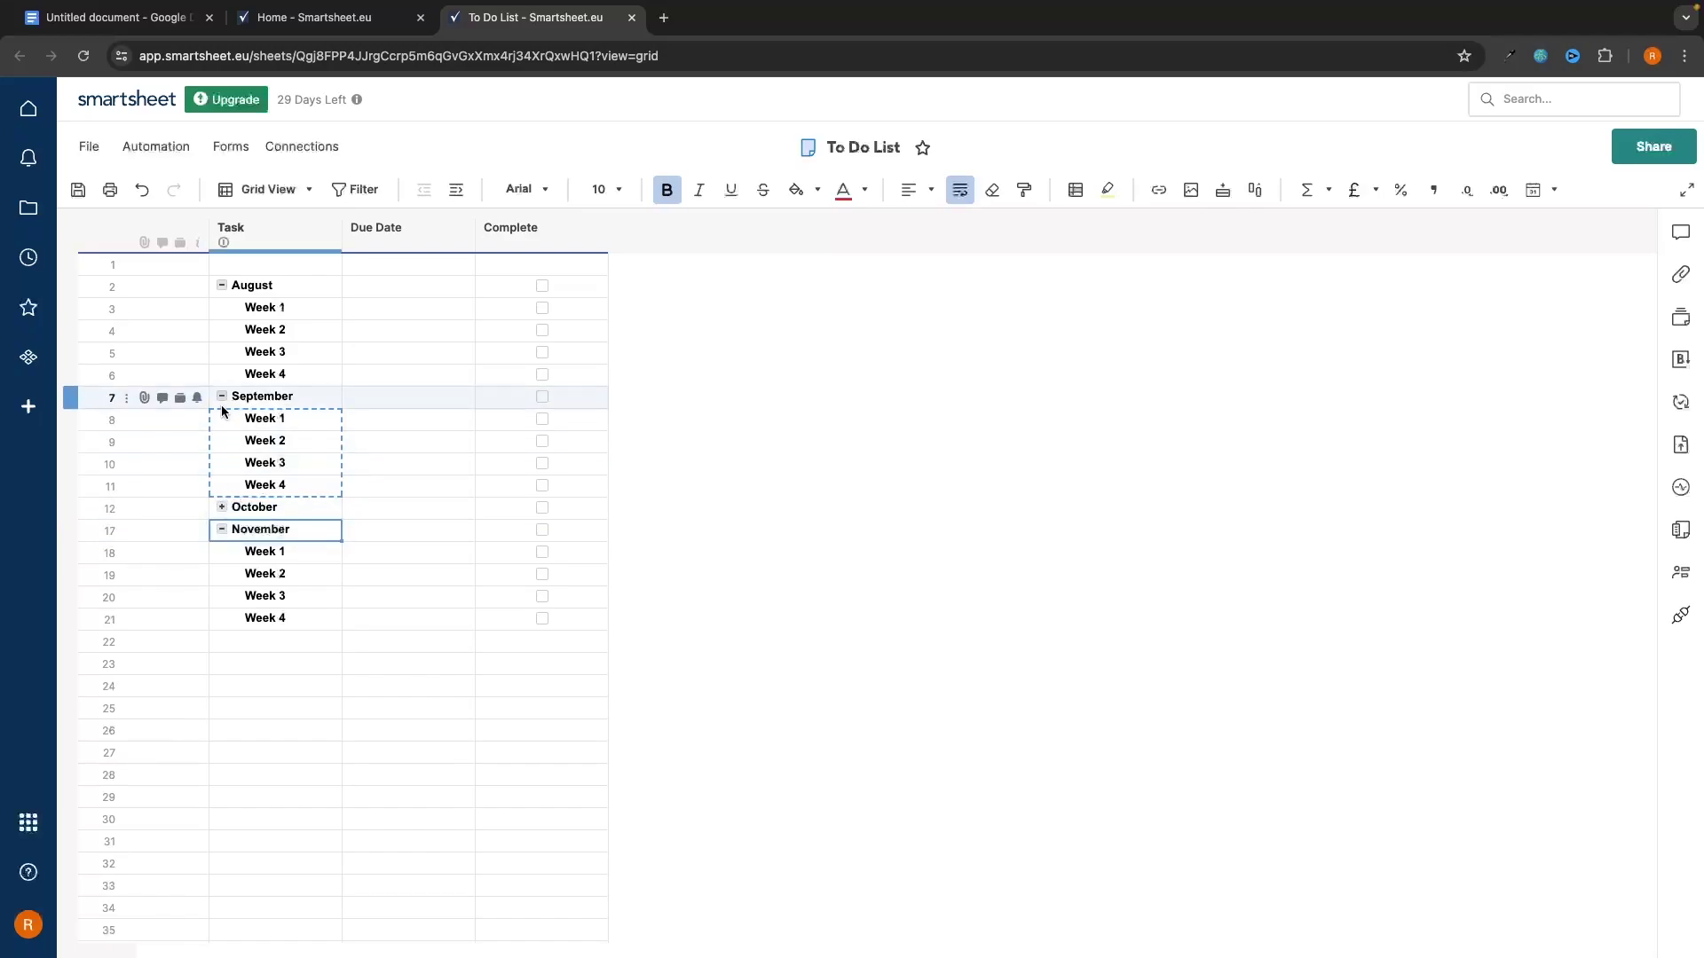
{"action": "left_click", "coordinate": [222, 396]}
{"action": "left_click", "coordinate": [222, 285]}
{"action": "left_click", "coordinate": [222, 351]}
{"action": "left_click", "coordinate": [221, 285]}
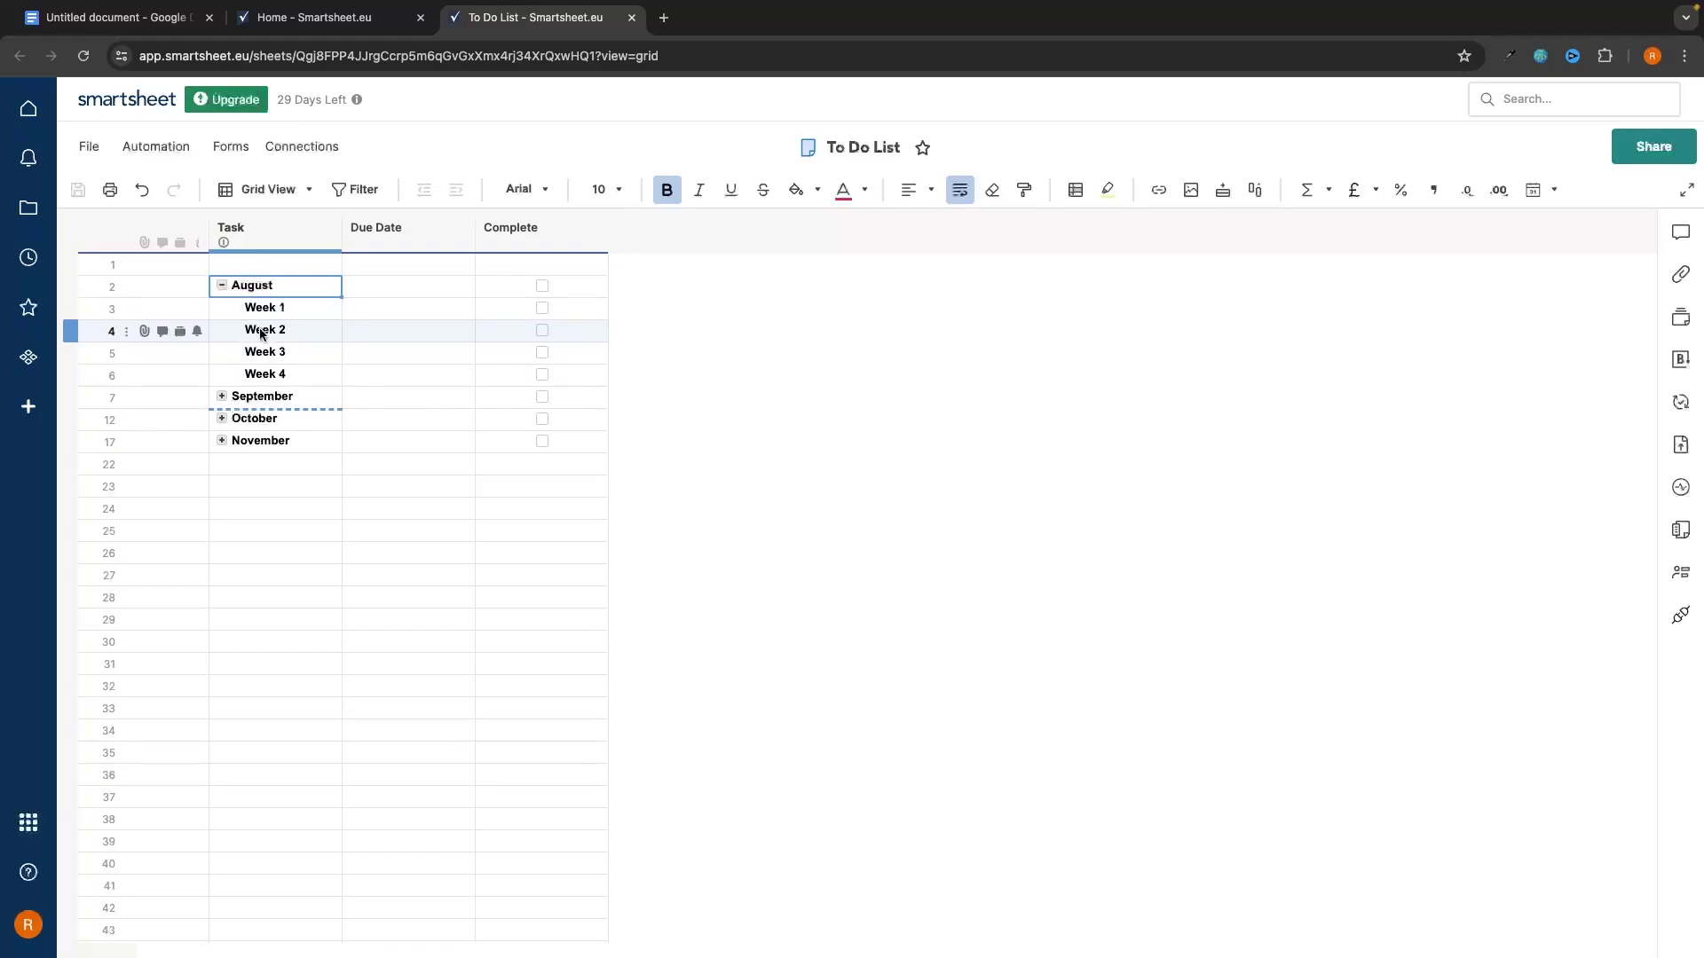
Step: Insert seven blank rows between Week 1 and Week 2 in the August group
{"action": "right_click", "coordinate": [273, 335]}
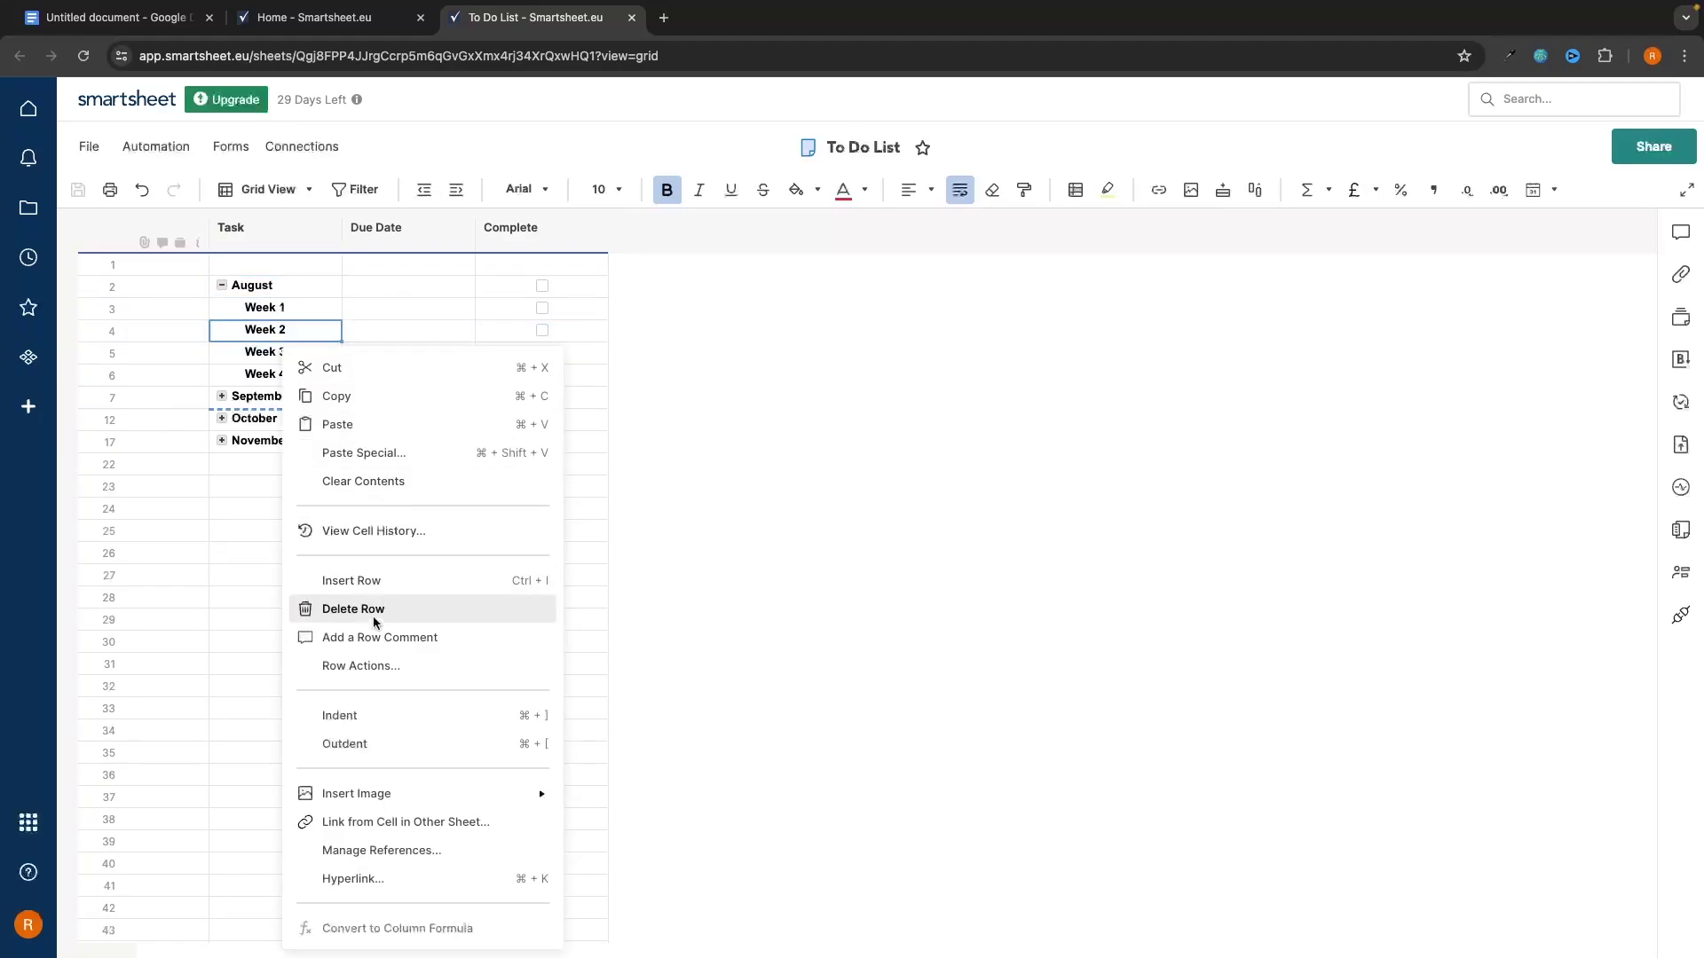
{"action": "left_click", "coordinate": [346, 583]}
{"action": "left_click", "coordinate": [265, 355]}
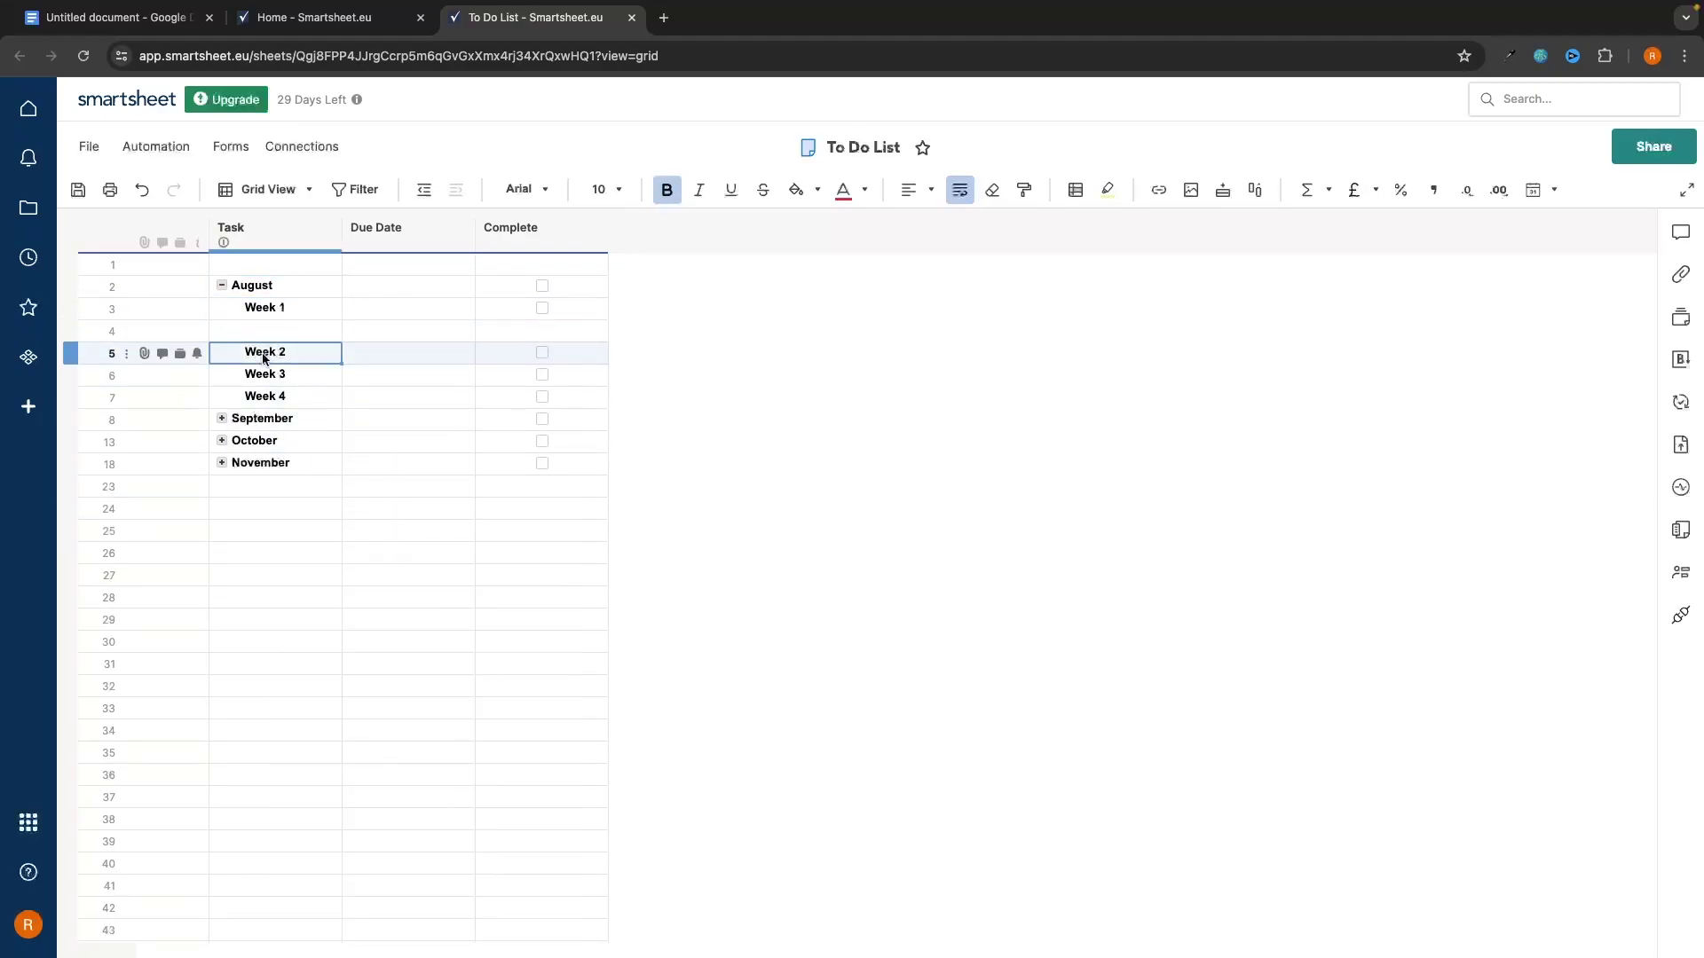
{"action": "right_click", "coordinate": [265, 355]}
{"action": "left_click", "coordinate": [346, 581]}
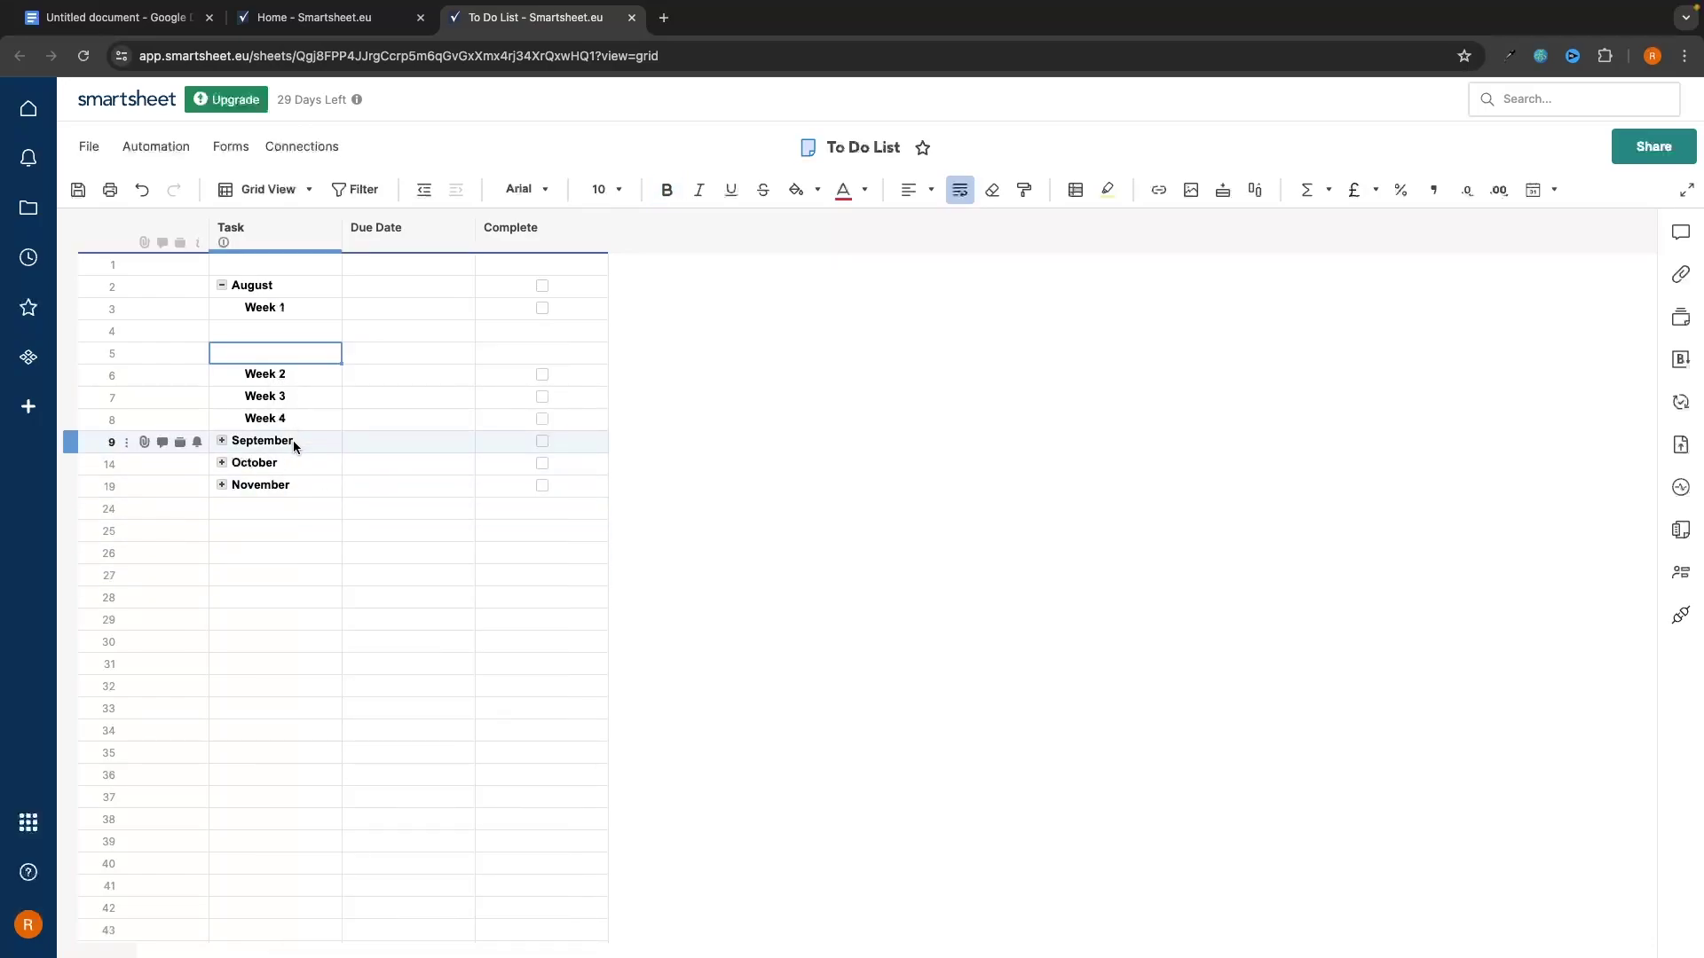
Step: Enter the weekdays Monday to Sunday in rows 4 to 10 below August's Week 1
{"action": "double_click", "coordinate": [293, 335]}
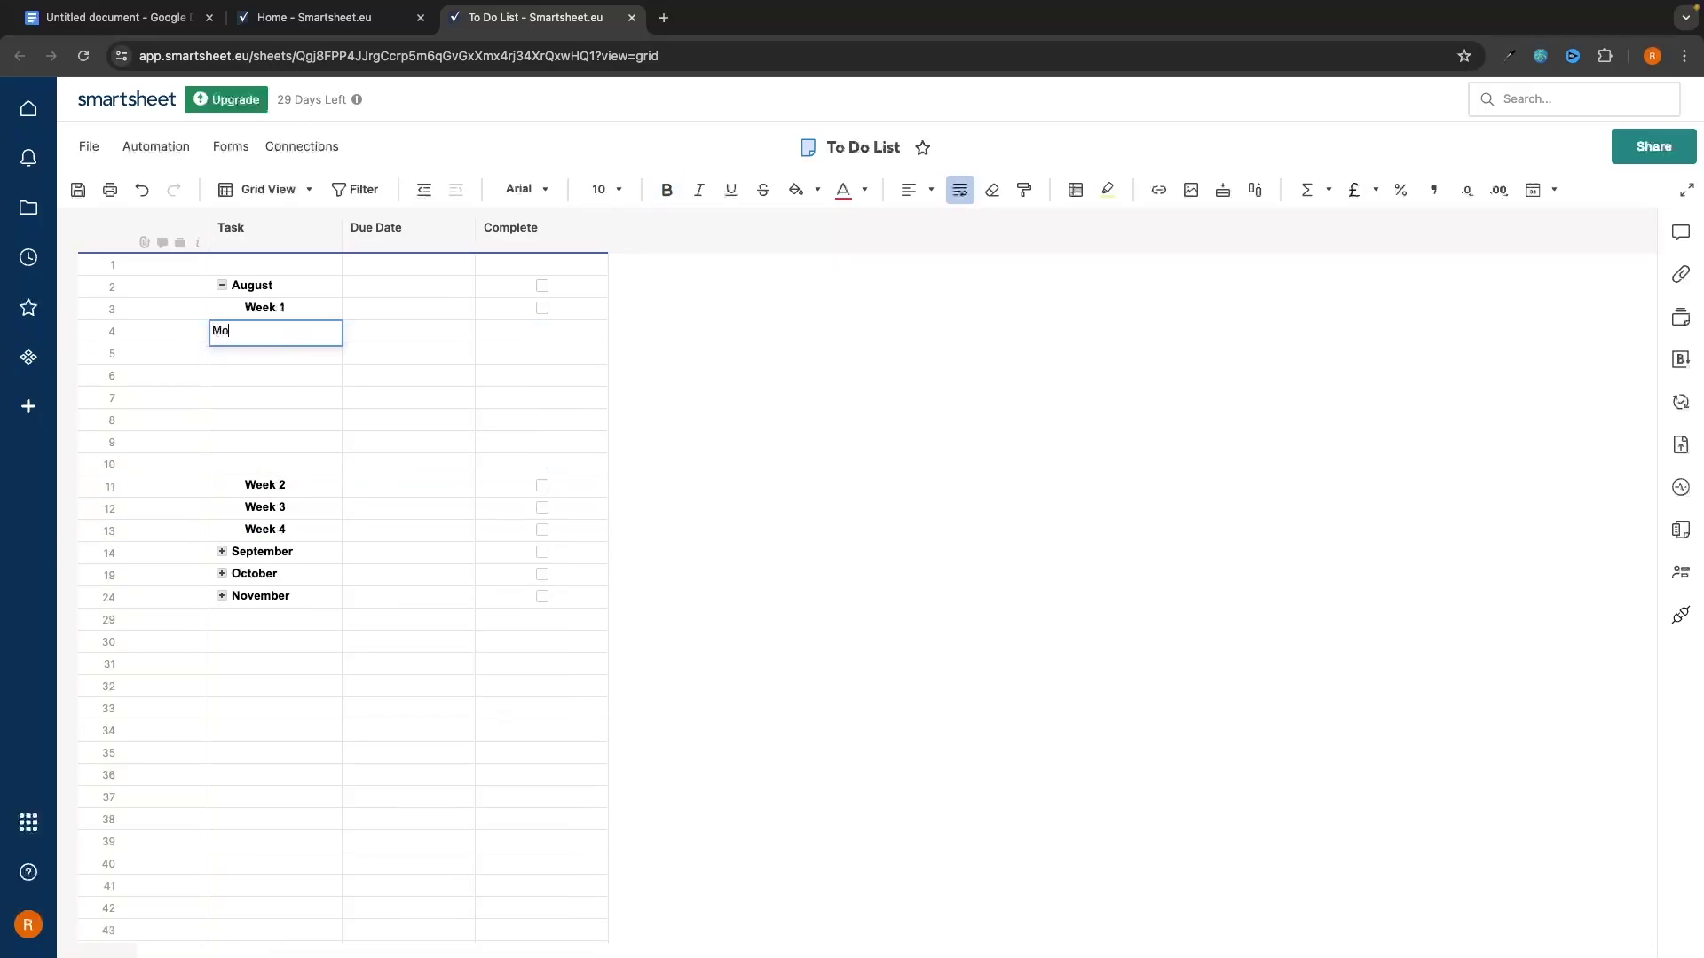
{"action": "key", "text": "Return"}
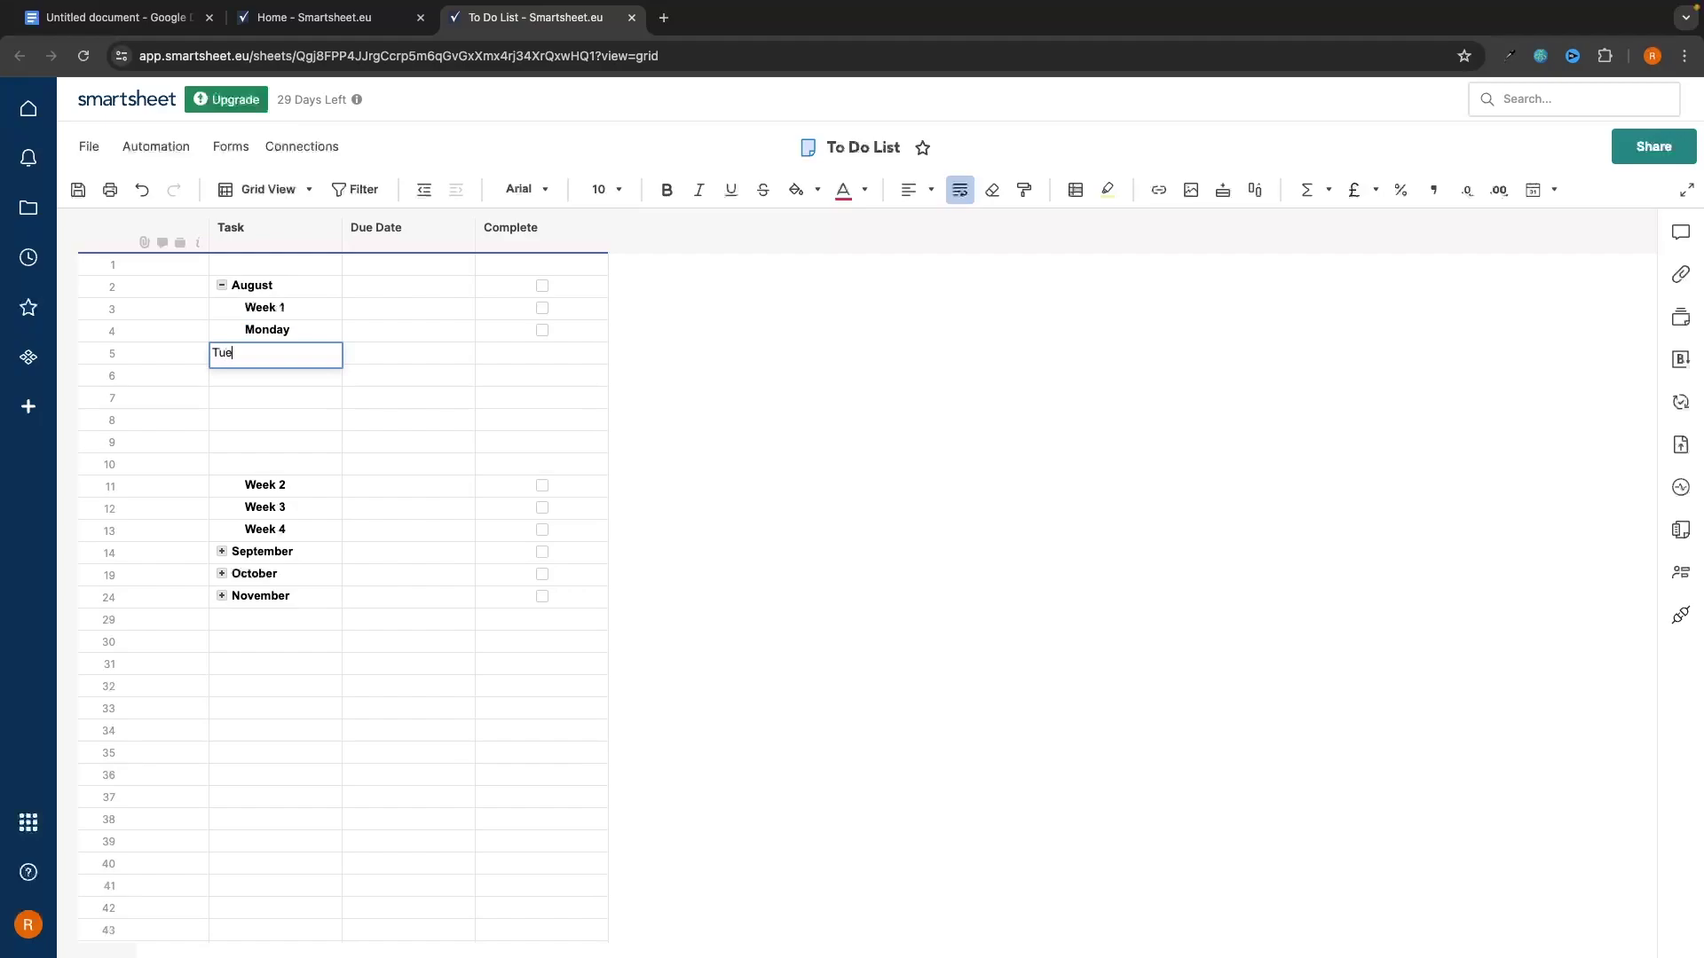
{"action": "type", "text": "Tuesday"}
{"action": "key", "text": "Return"}
{"action": "type", "text": "Wednesday"}
{"action": "key", "text": "Return"}
{"action": "type", "text": "Th"}
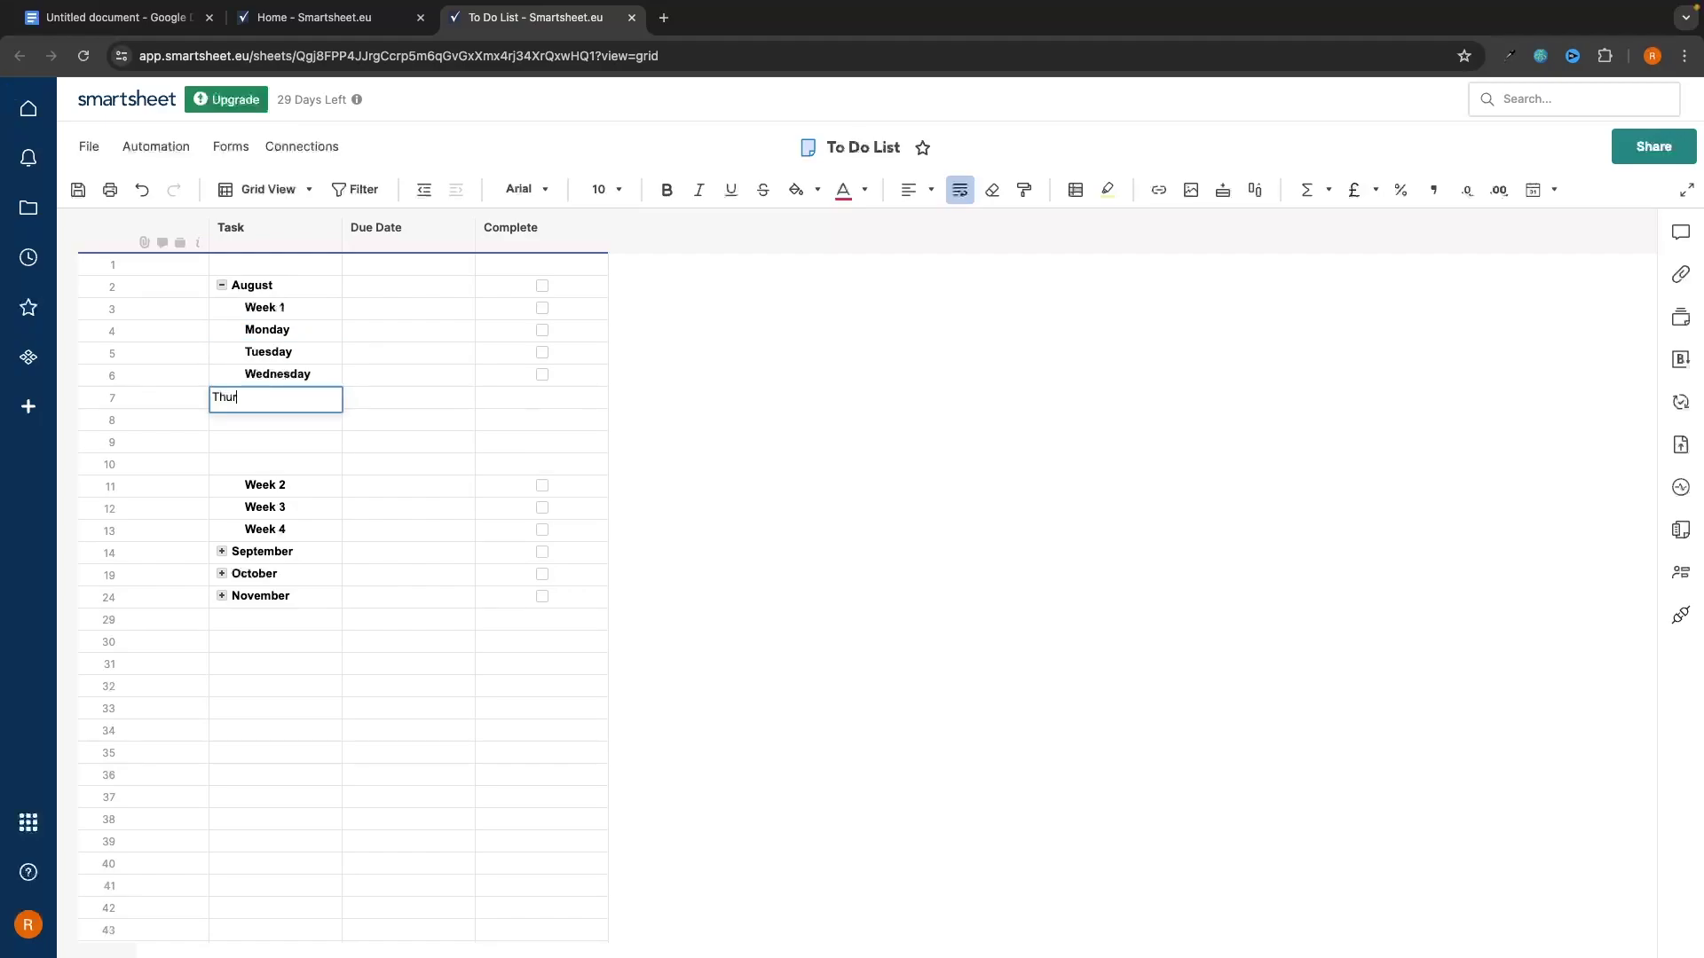
{"action": "type", "text": "ur"}
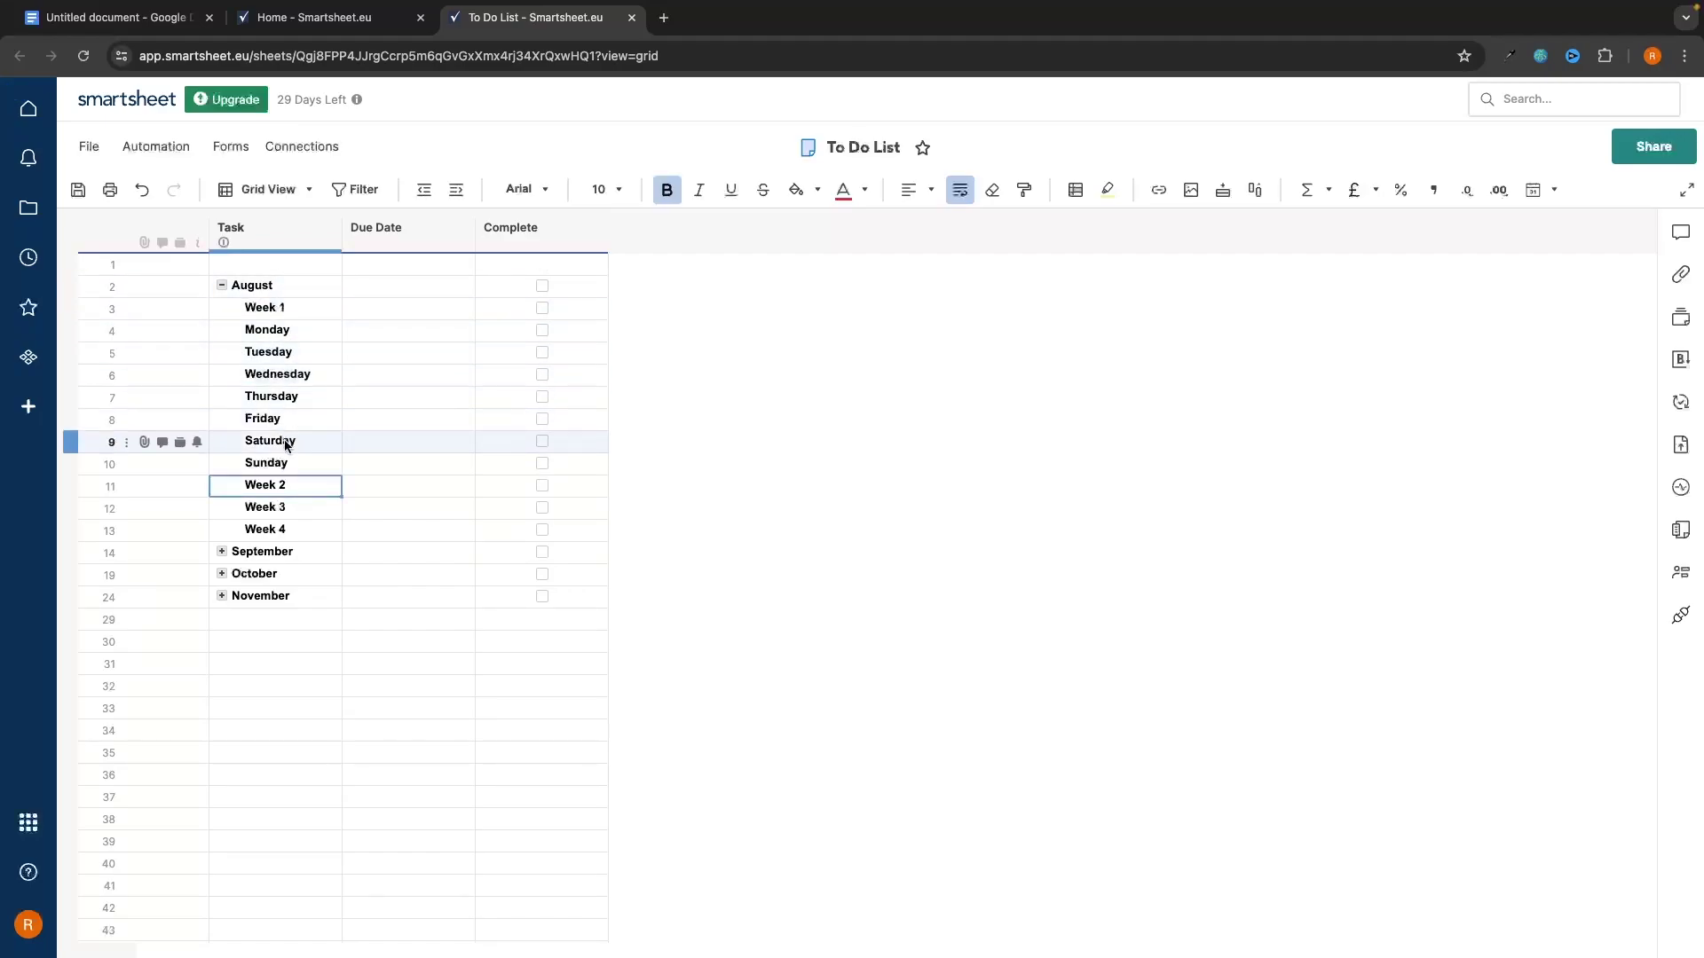
Step: Indent the Monday to Sunday rows beneath Week 1 and collapse the Week 1 group within the expanded August group
{"action": "left_click", "coordinate": [273, 332]}
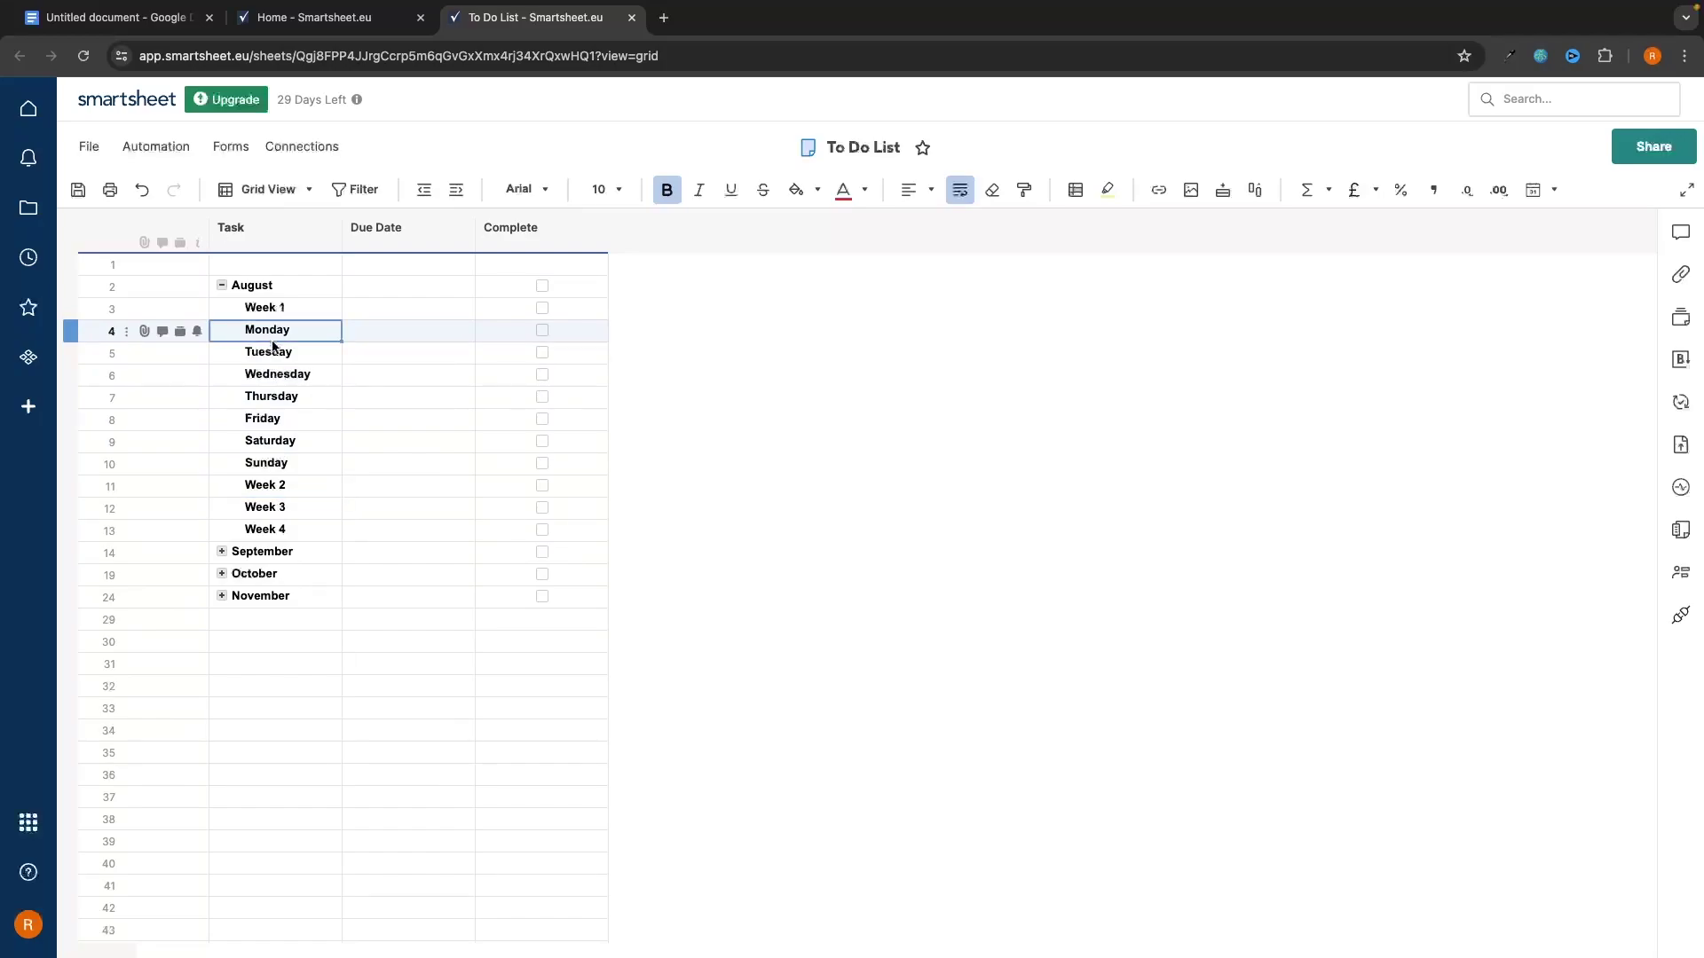
{"action": "left_click_drag", "start_coordinate": [272, 346], "coordinate": [289, 461]}
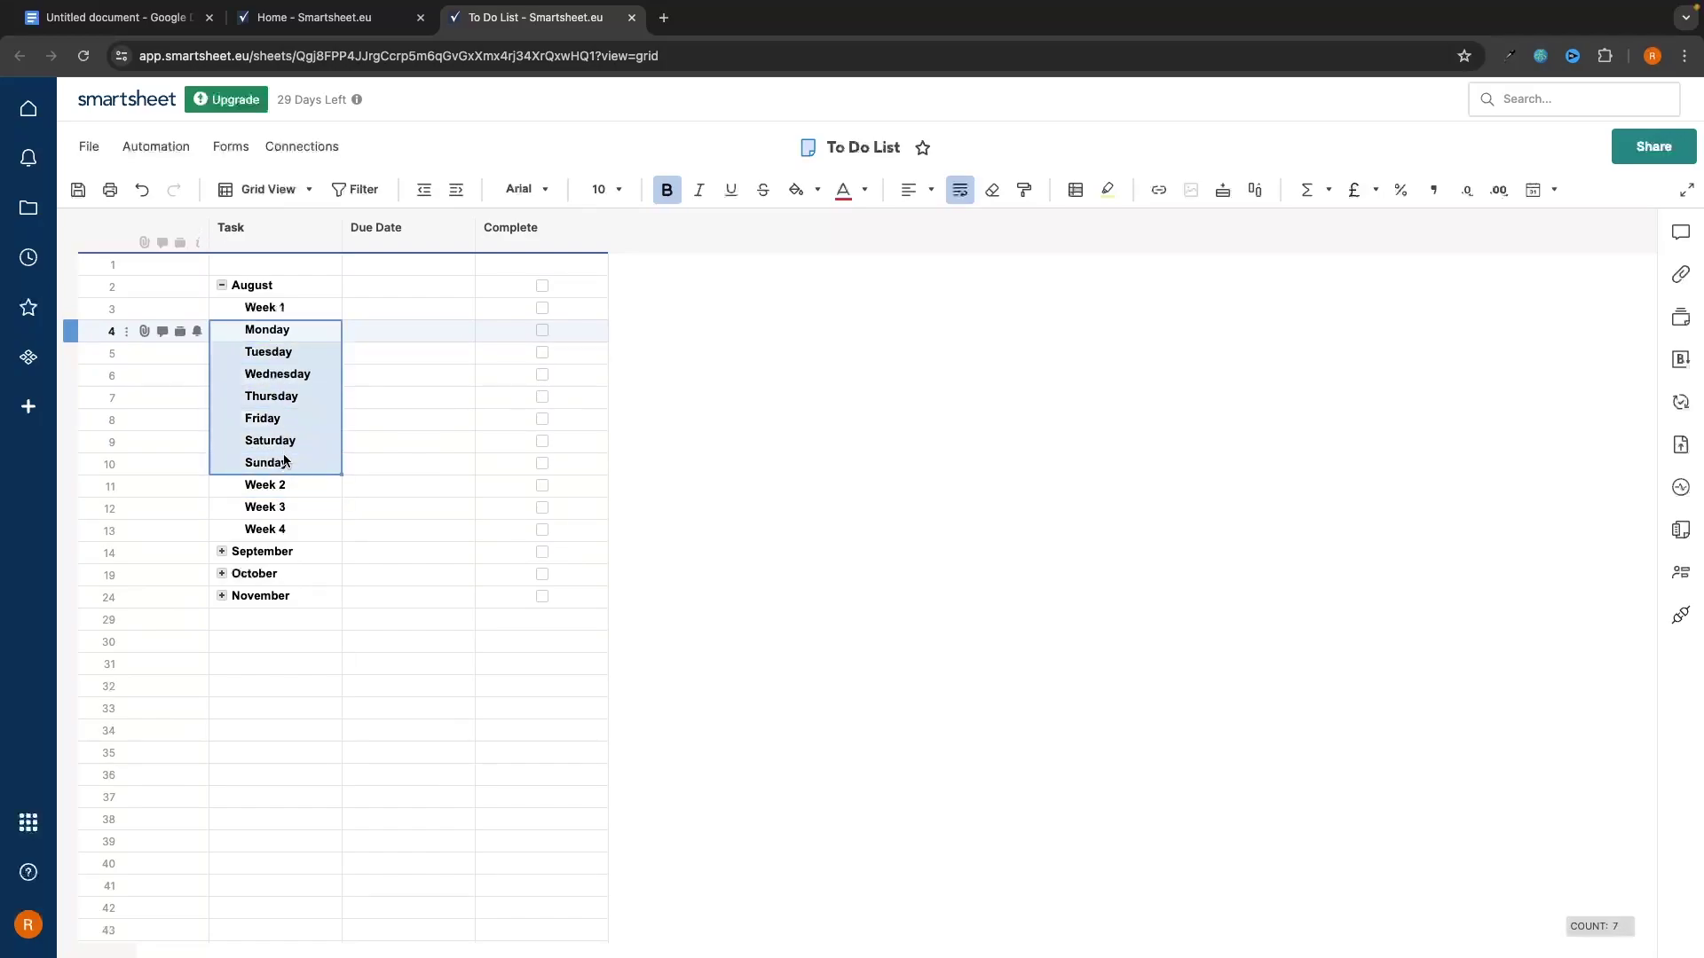
{"action": "left_click", "coordinate": [452, 189]}
{"action": "left_click", "coordinate": [688, 434]}
{"action": "left_click", "coordinate": [222, 285]}
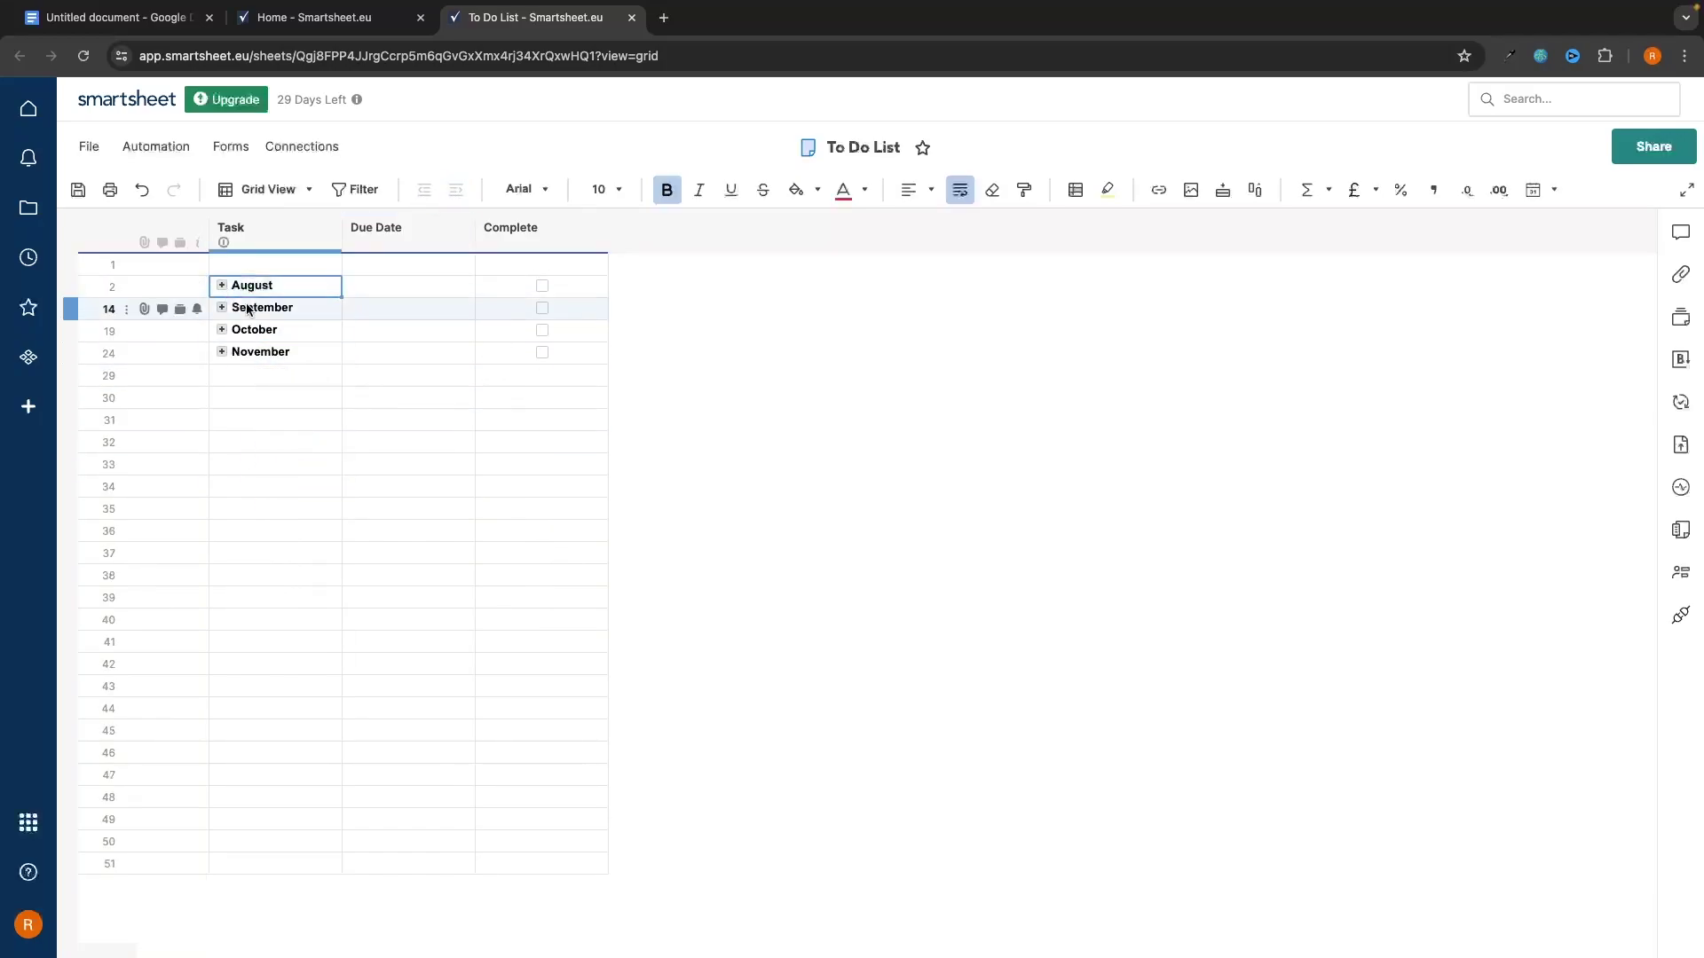
{"action": "left_click", "coordinate": [222, 285]}
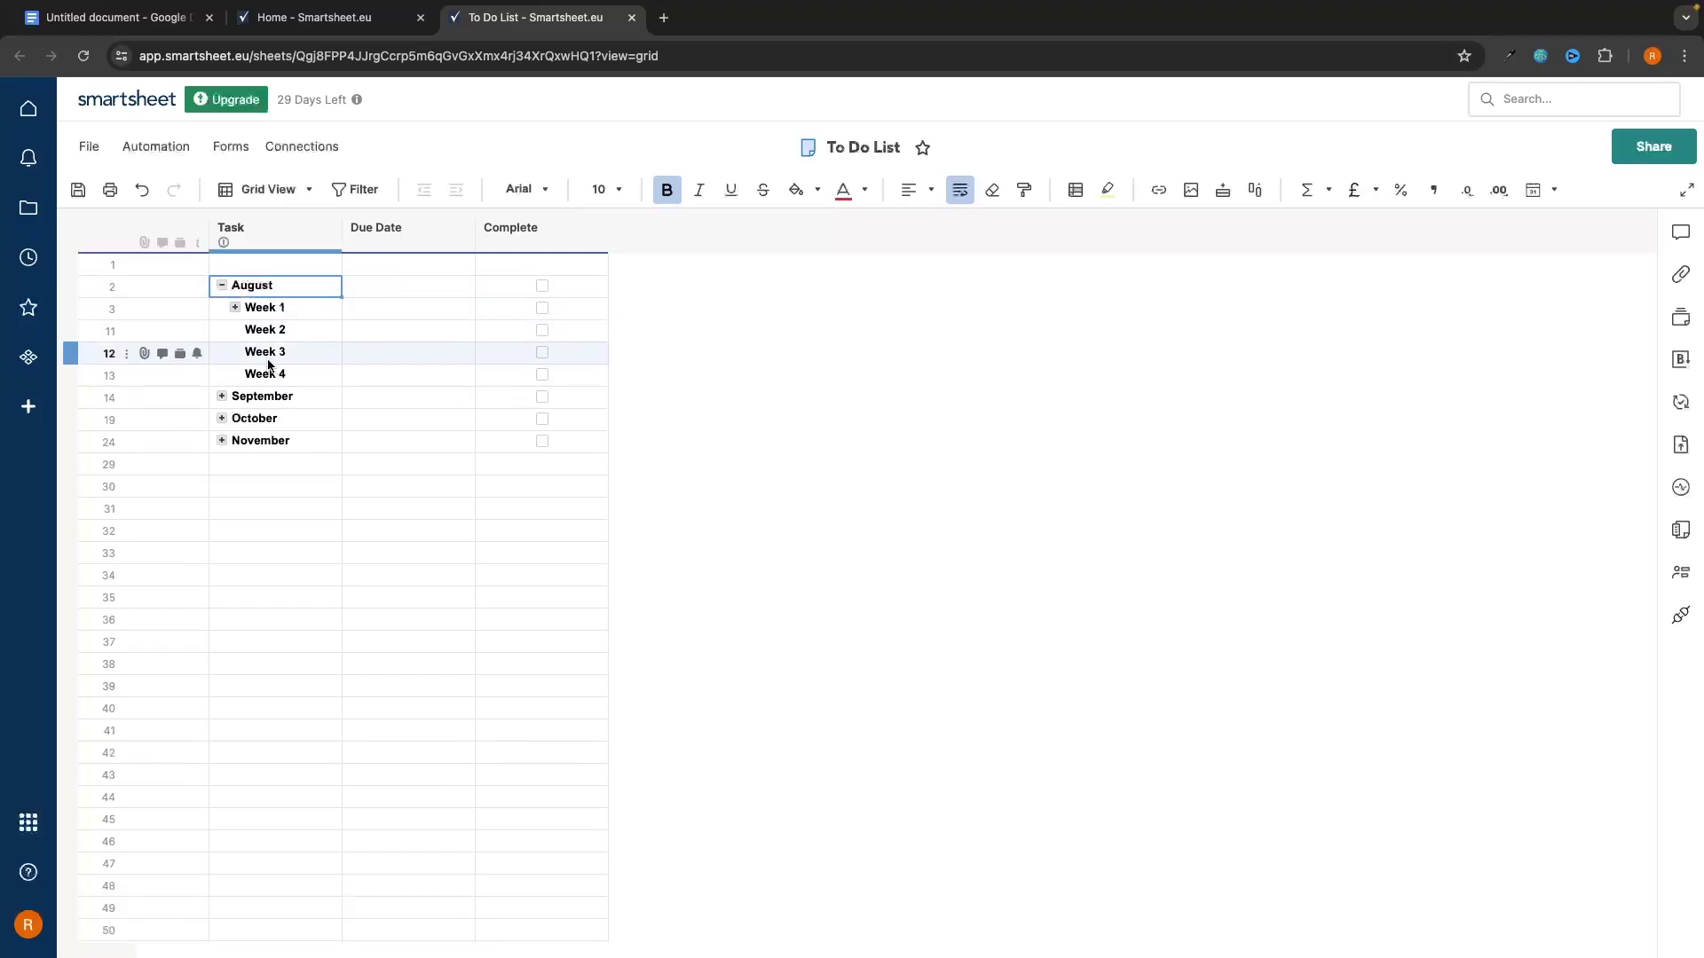
Step: Expand Week 1, insert a row directly below Monday and enter the task "Walk the dog" in it
{"action": "left_click", "coordinate": [234, 308]}
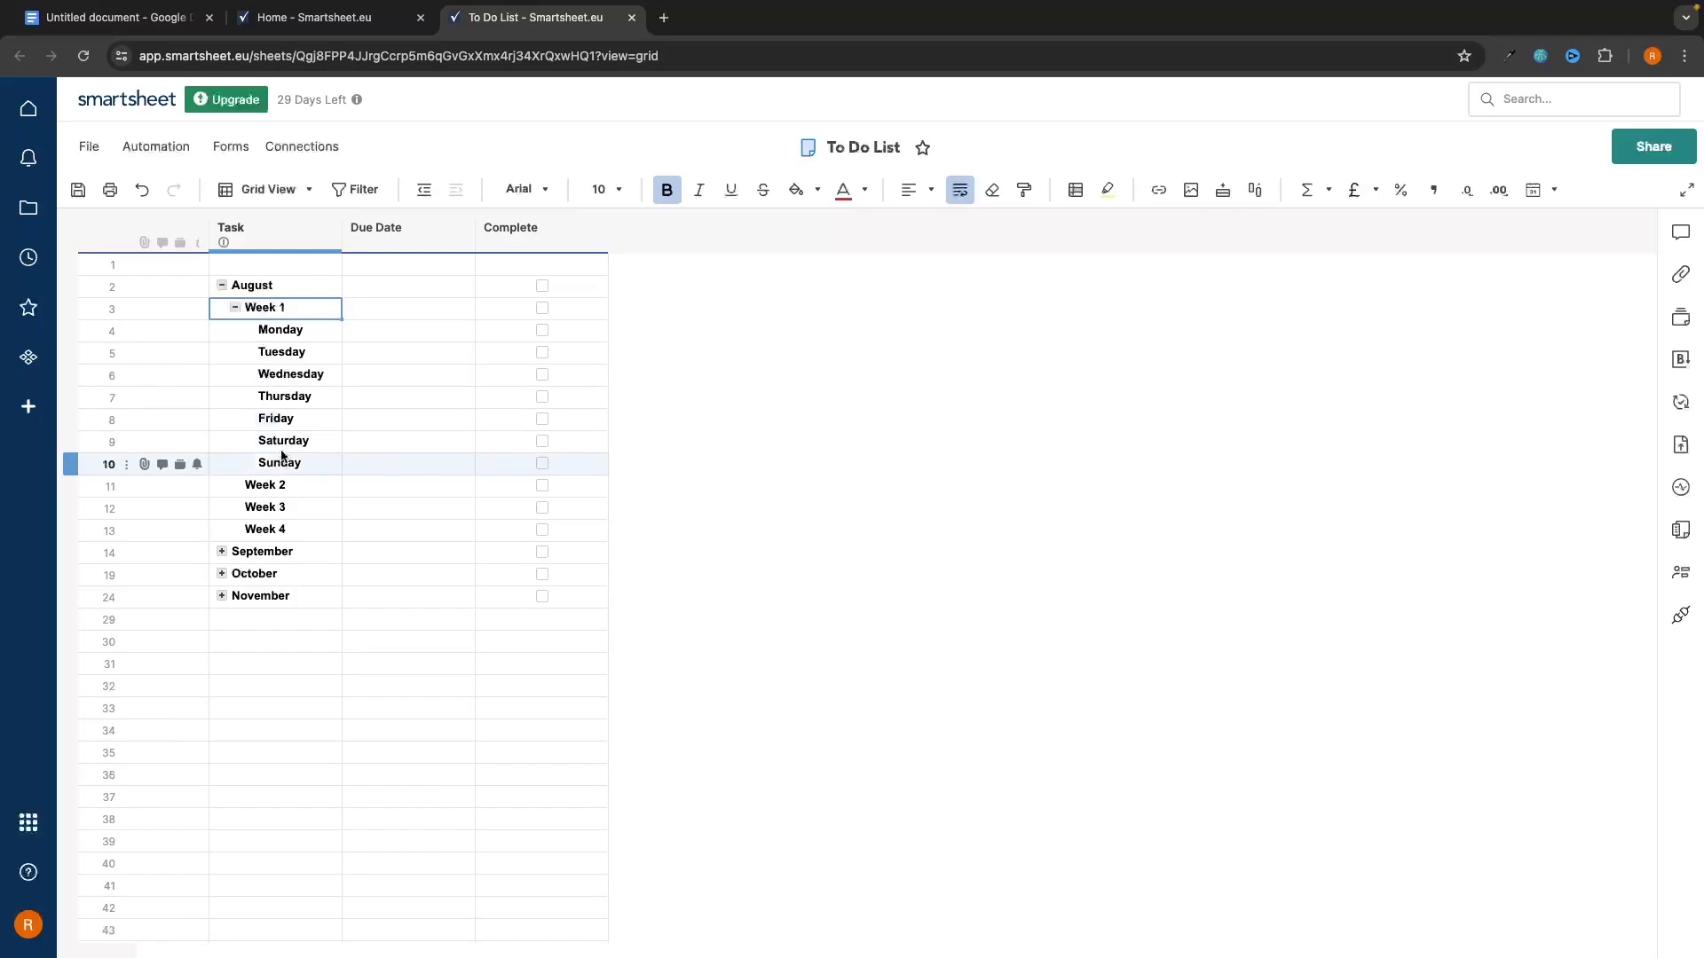
{"action": "right_click", "coordinate": [305, 356]}
{"action": "left_click", "coordinate": [396, 579]}
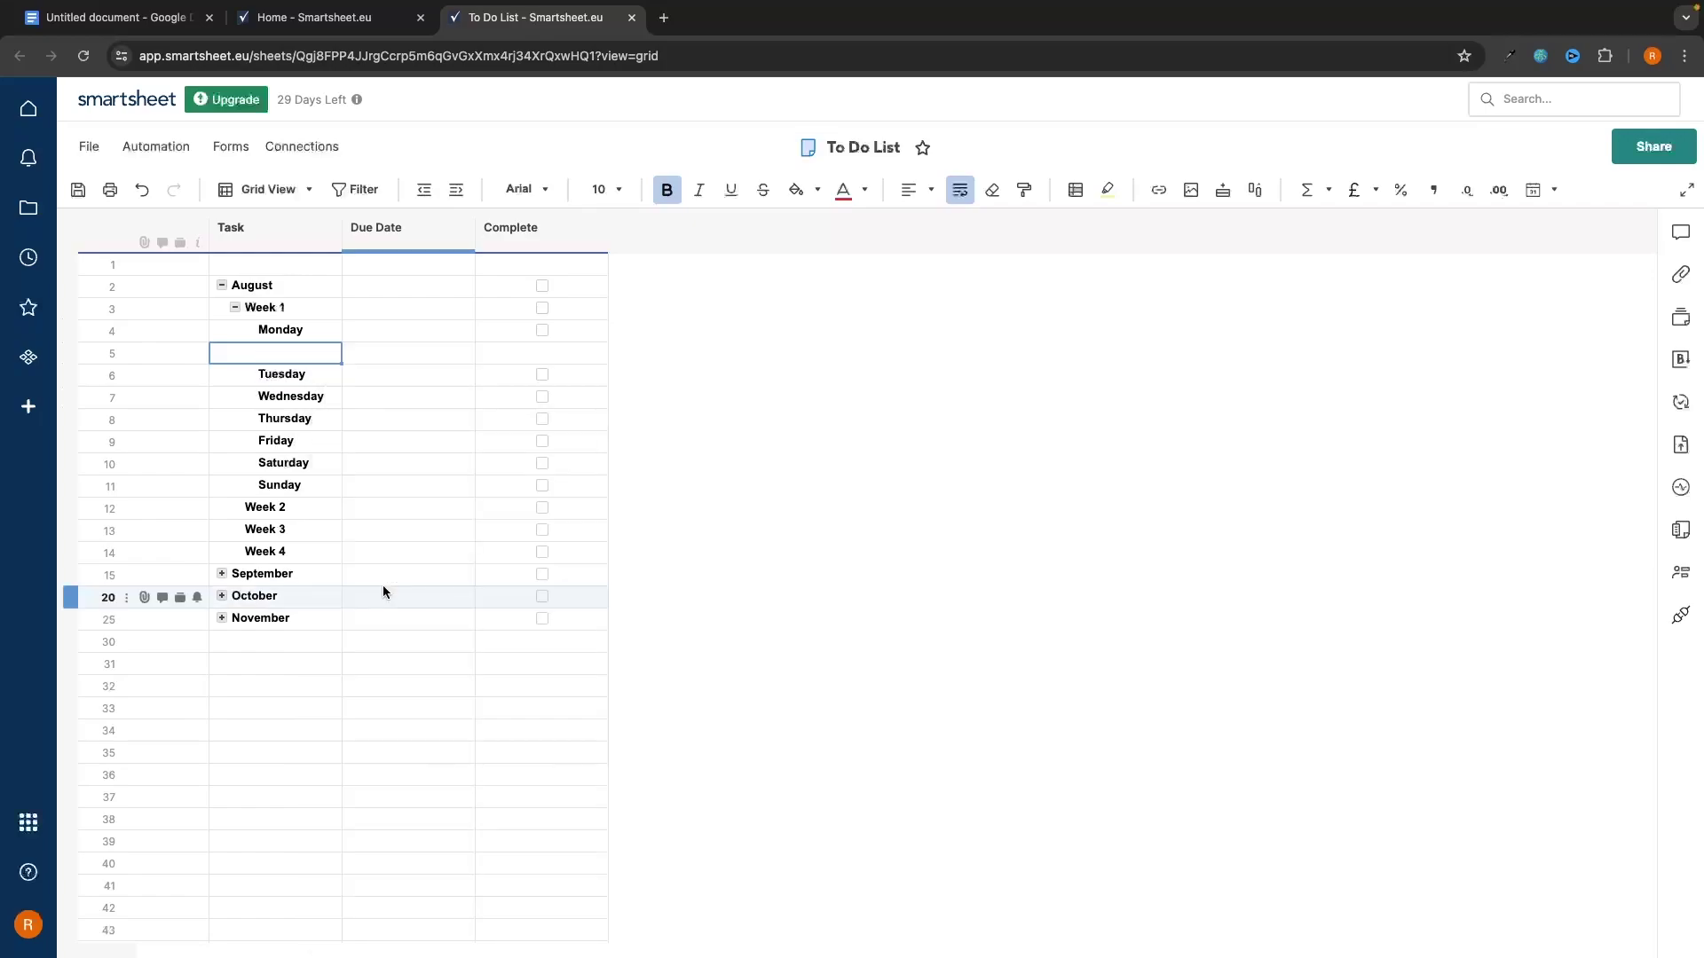
{"action": "left_click", "coordinate": [292, 355]}
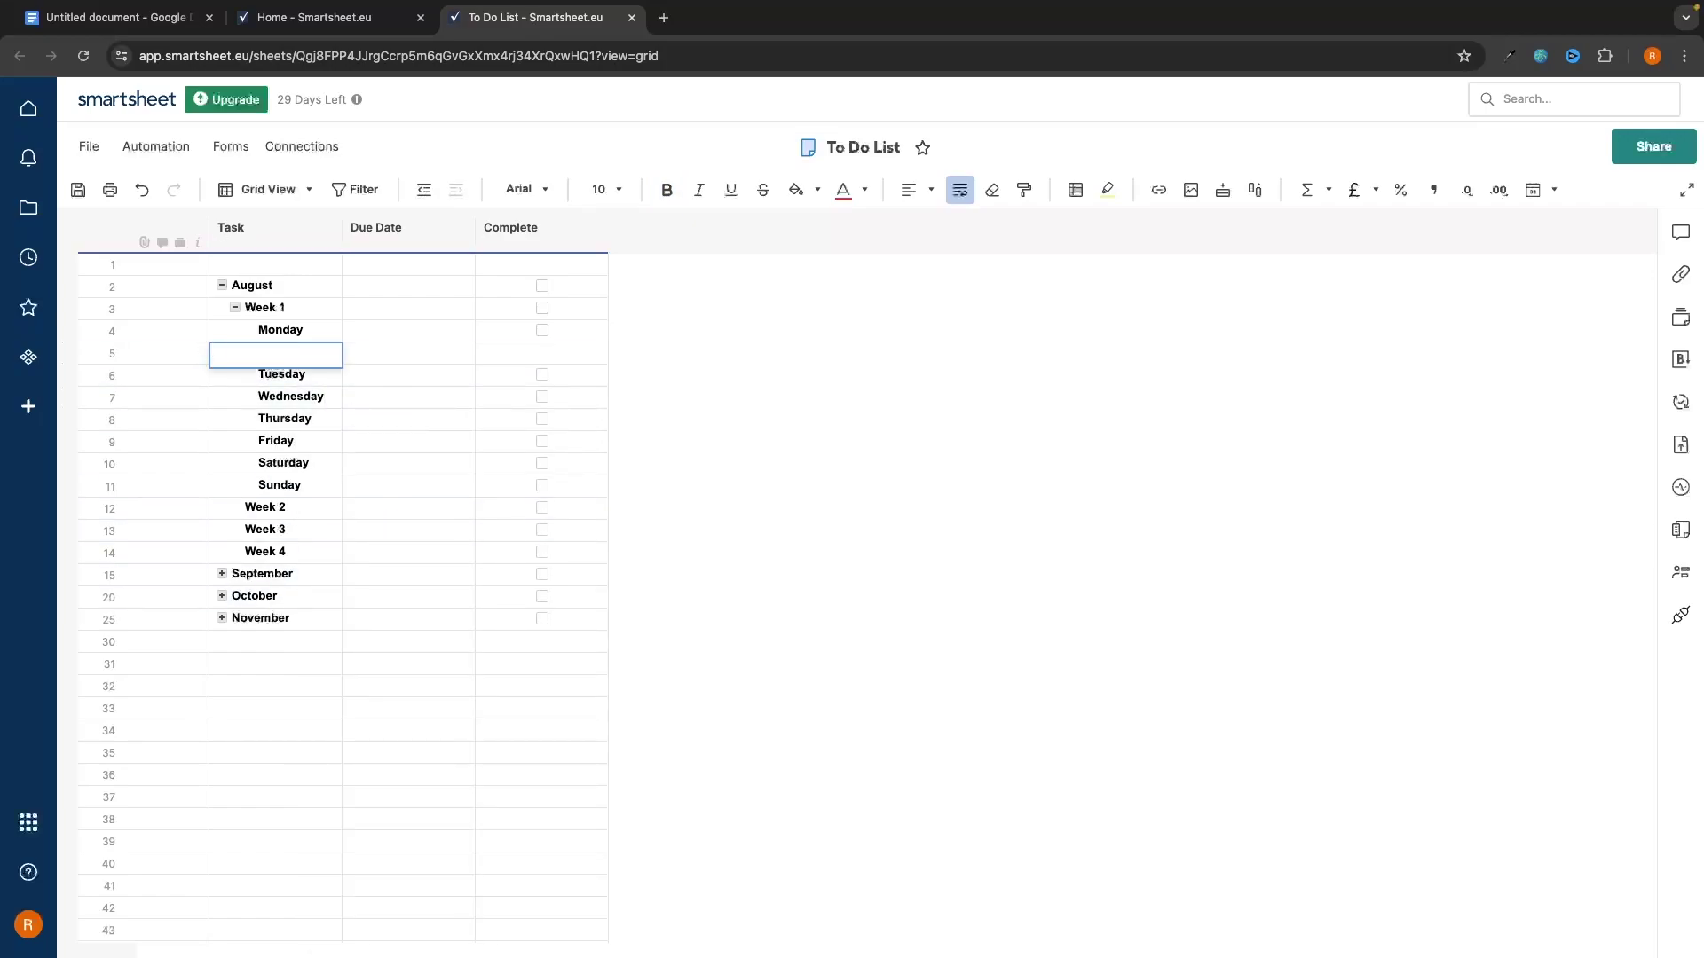
{"action": "type", "text": "Walk the dog"}
Step: Insert a row above Tuesday and enter the task "Record YouTube content" in it
{"action": "left_click", "coordinate": [287, 378]}
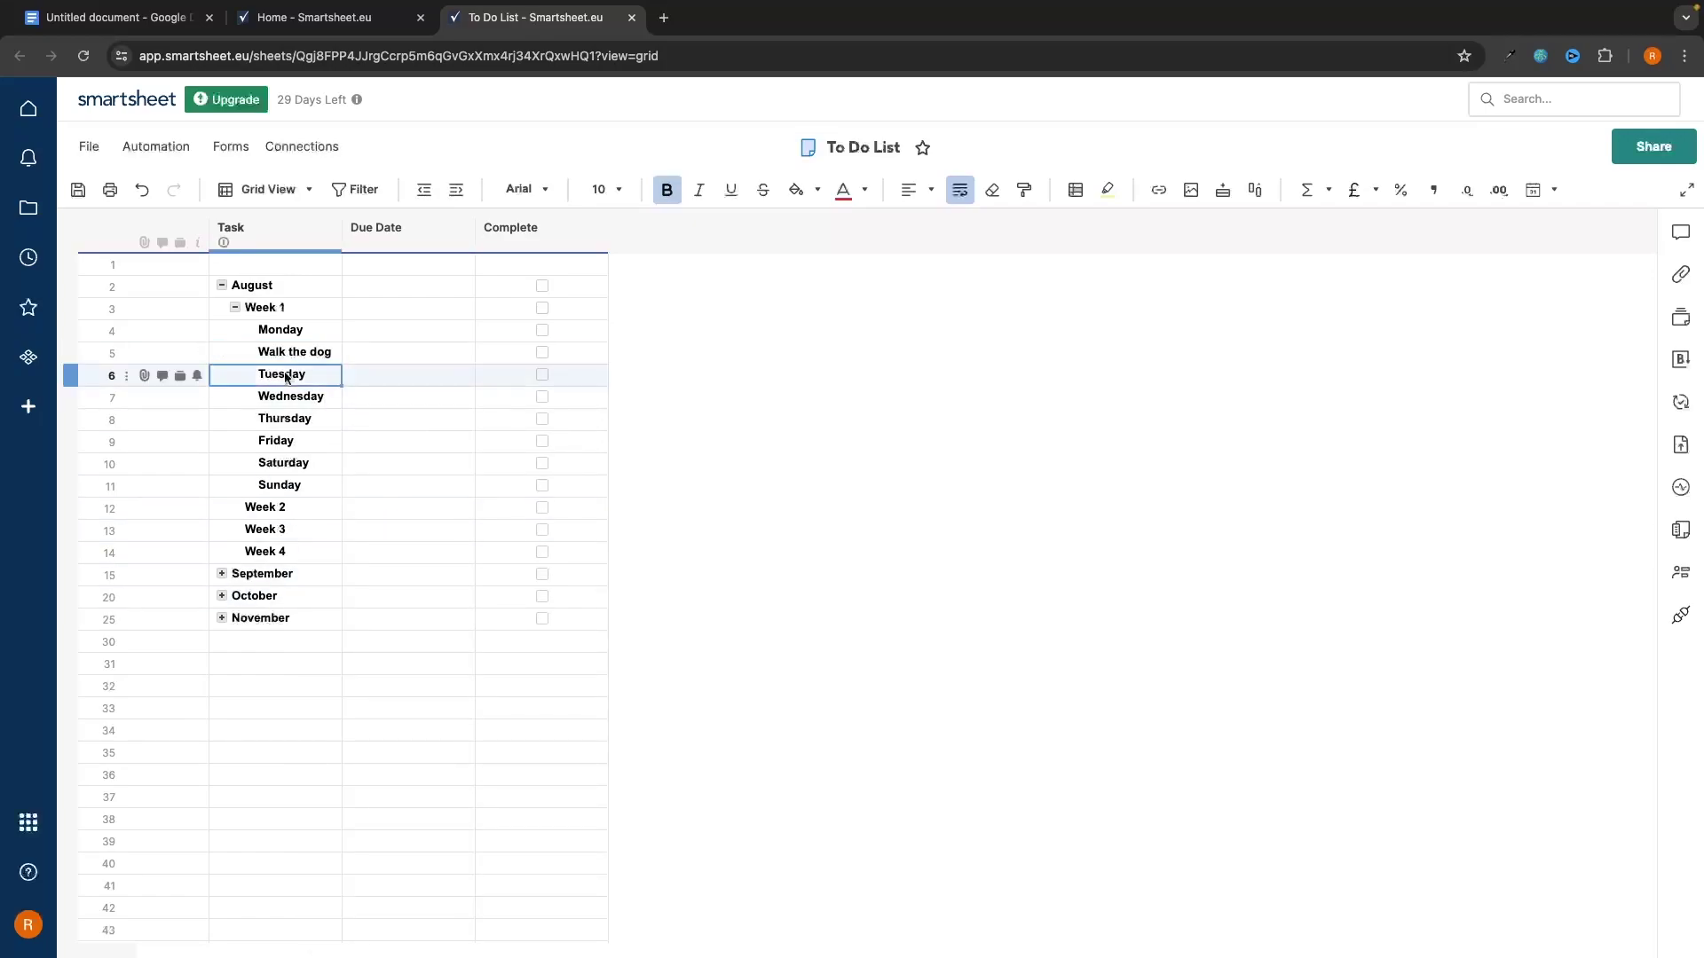
{"action": "right_click", "coordinate": [286, 378]}
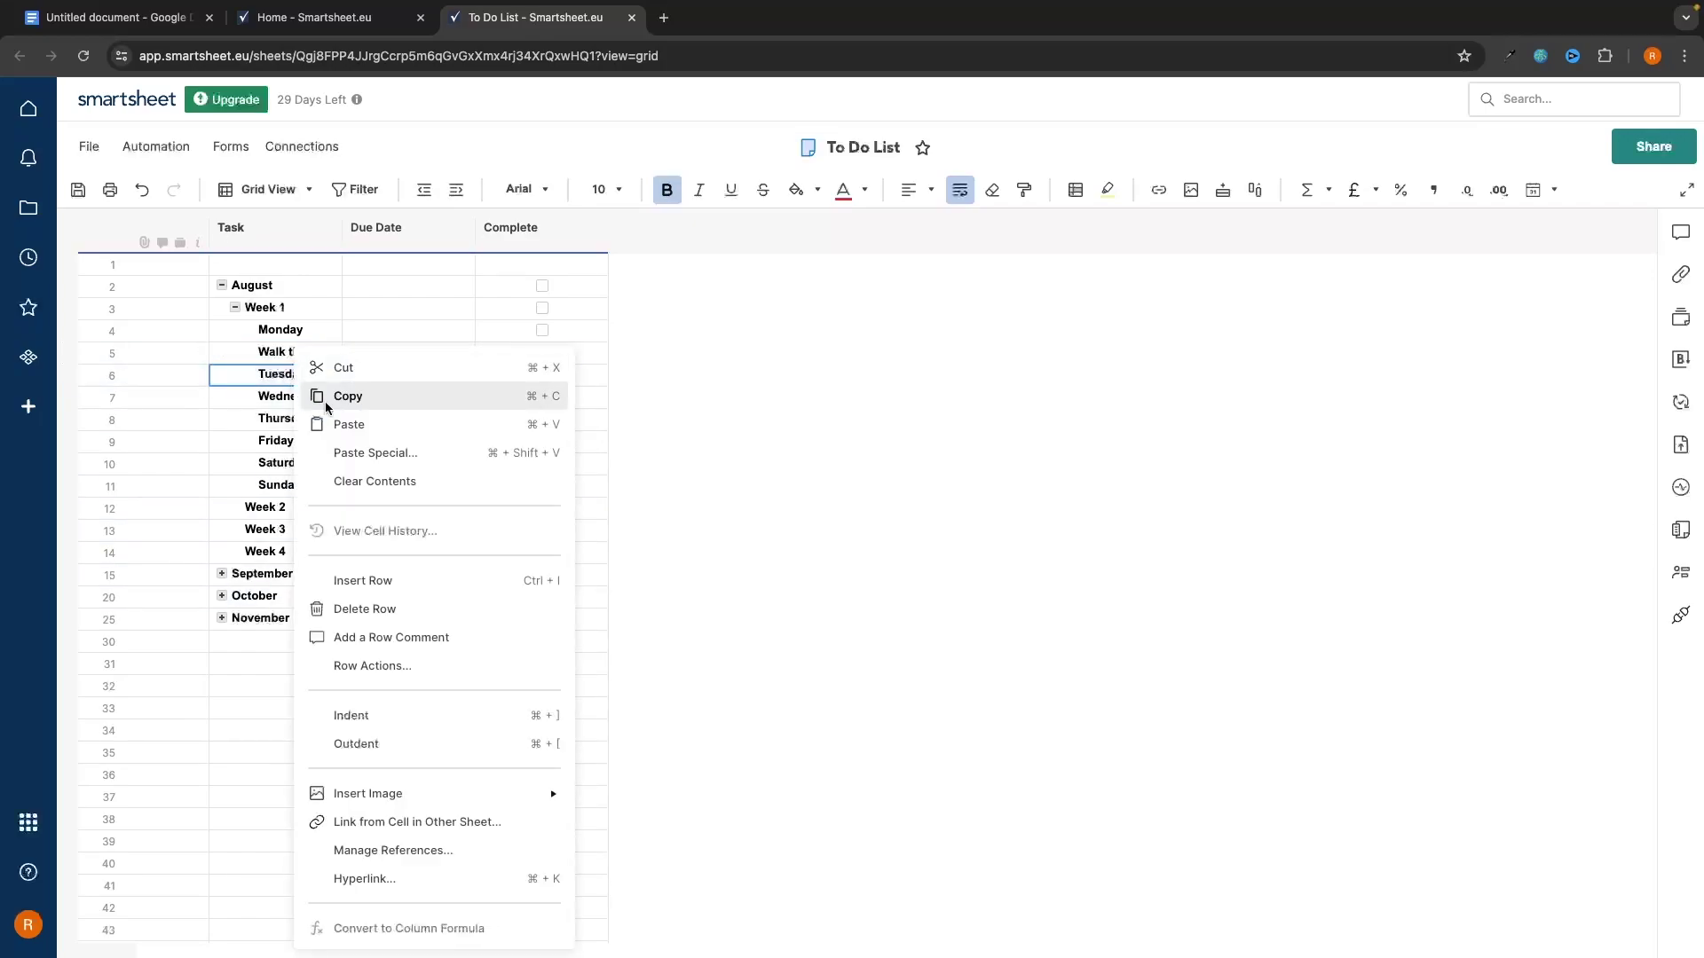
{"action": "left_click", "coordinate": [373, 577]}
{"action": "left_click", "coordinate": [277, 374]}
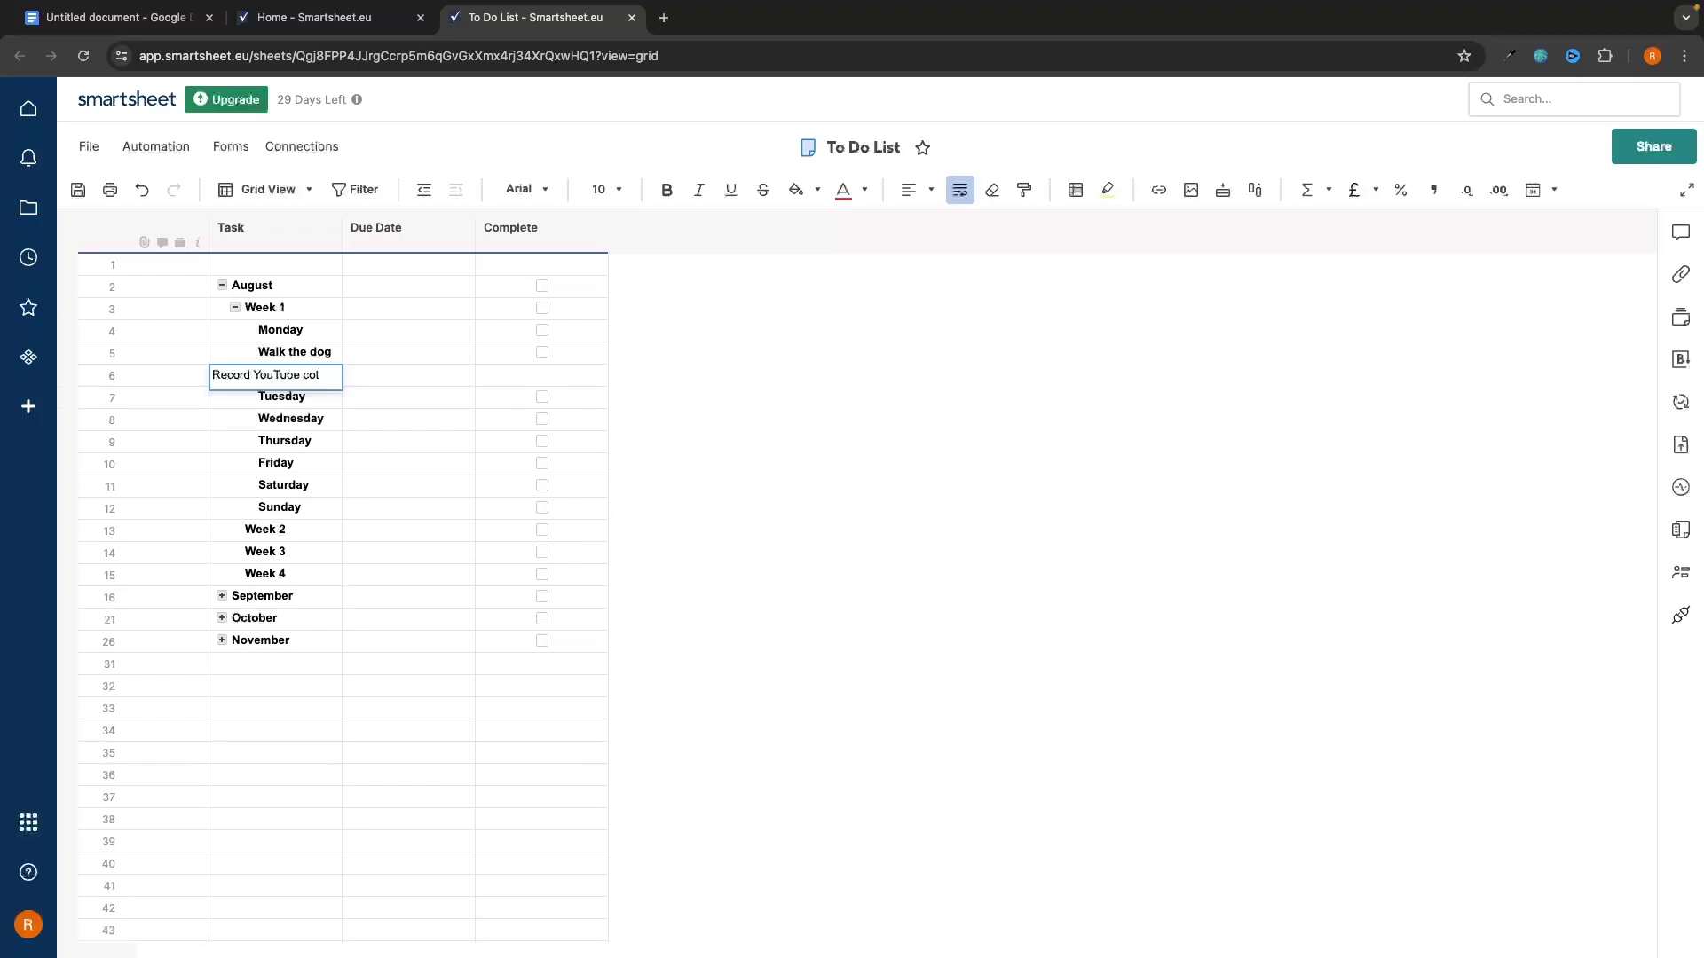
{"action": "type", "text": "Record YouTube content"}
{"action": "key", "text": "Return"}
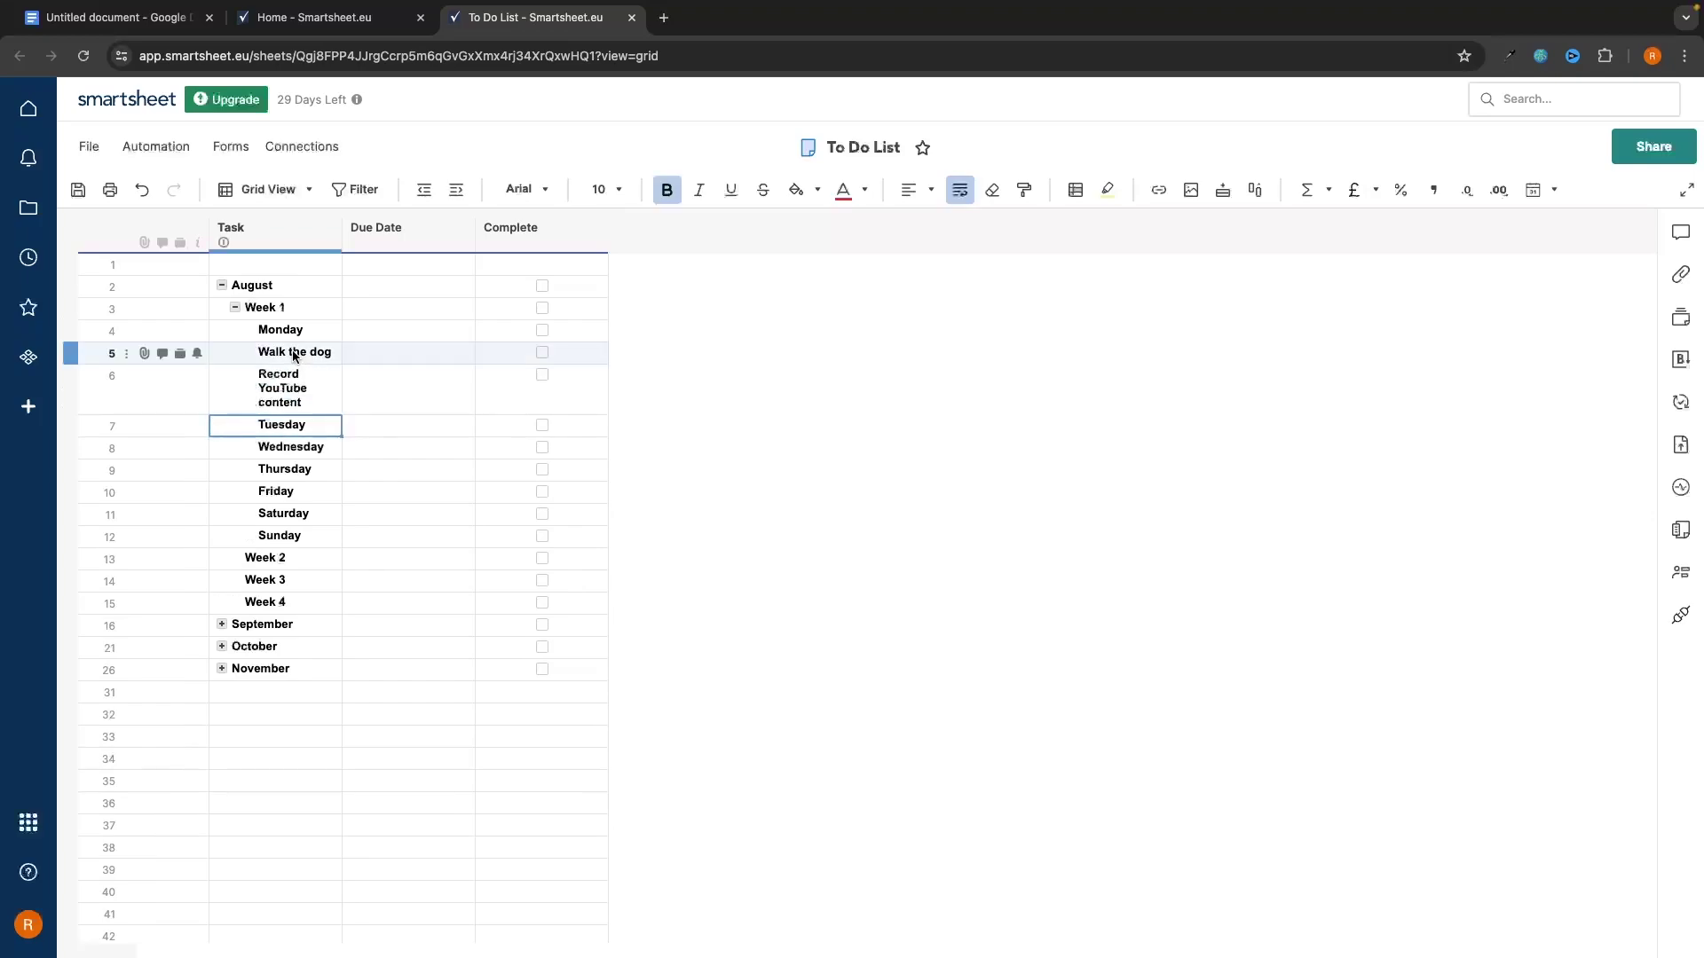
Step: Indent the "Walk the dog" and "Record YouTube content" rows beneath Monday
{"action": "left_click_drag", "start_coordinate": [294, 357], "coordinate": [297, 398]}
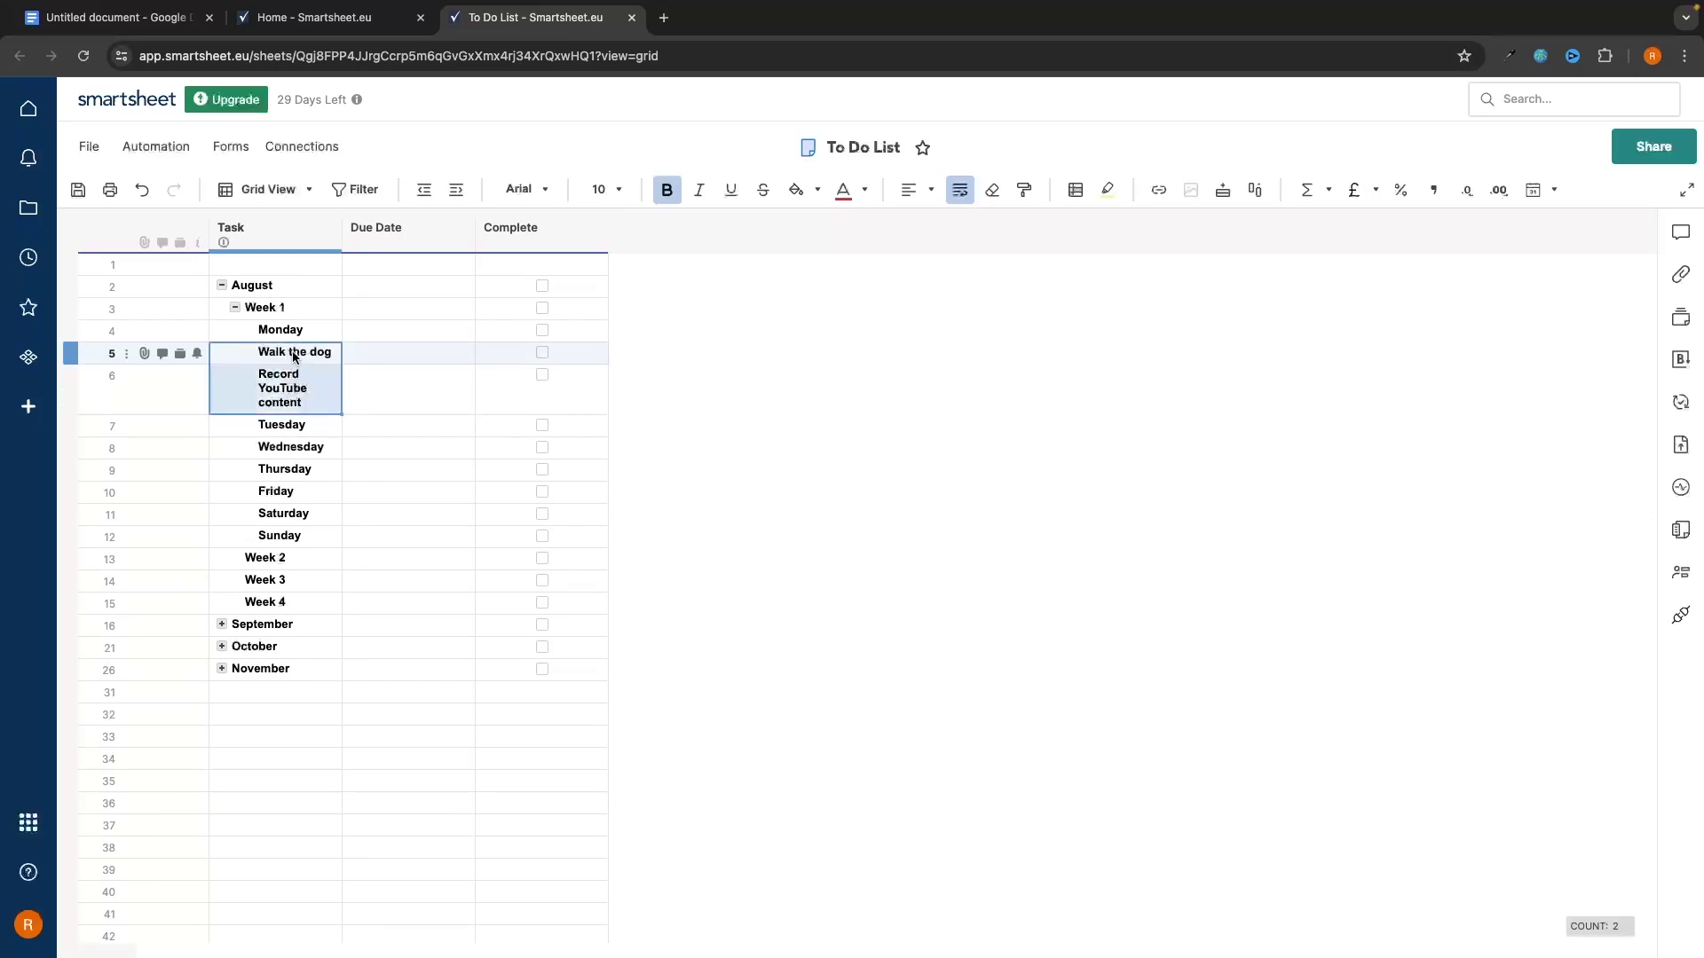
{"action": "left_click", "coordinate": [455, 189]}
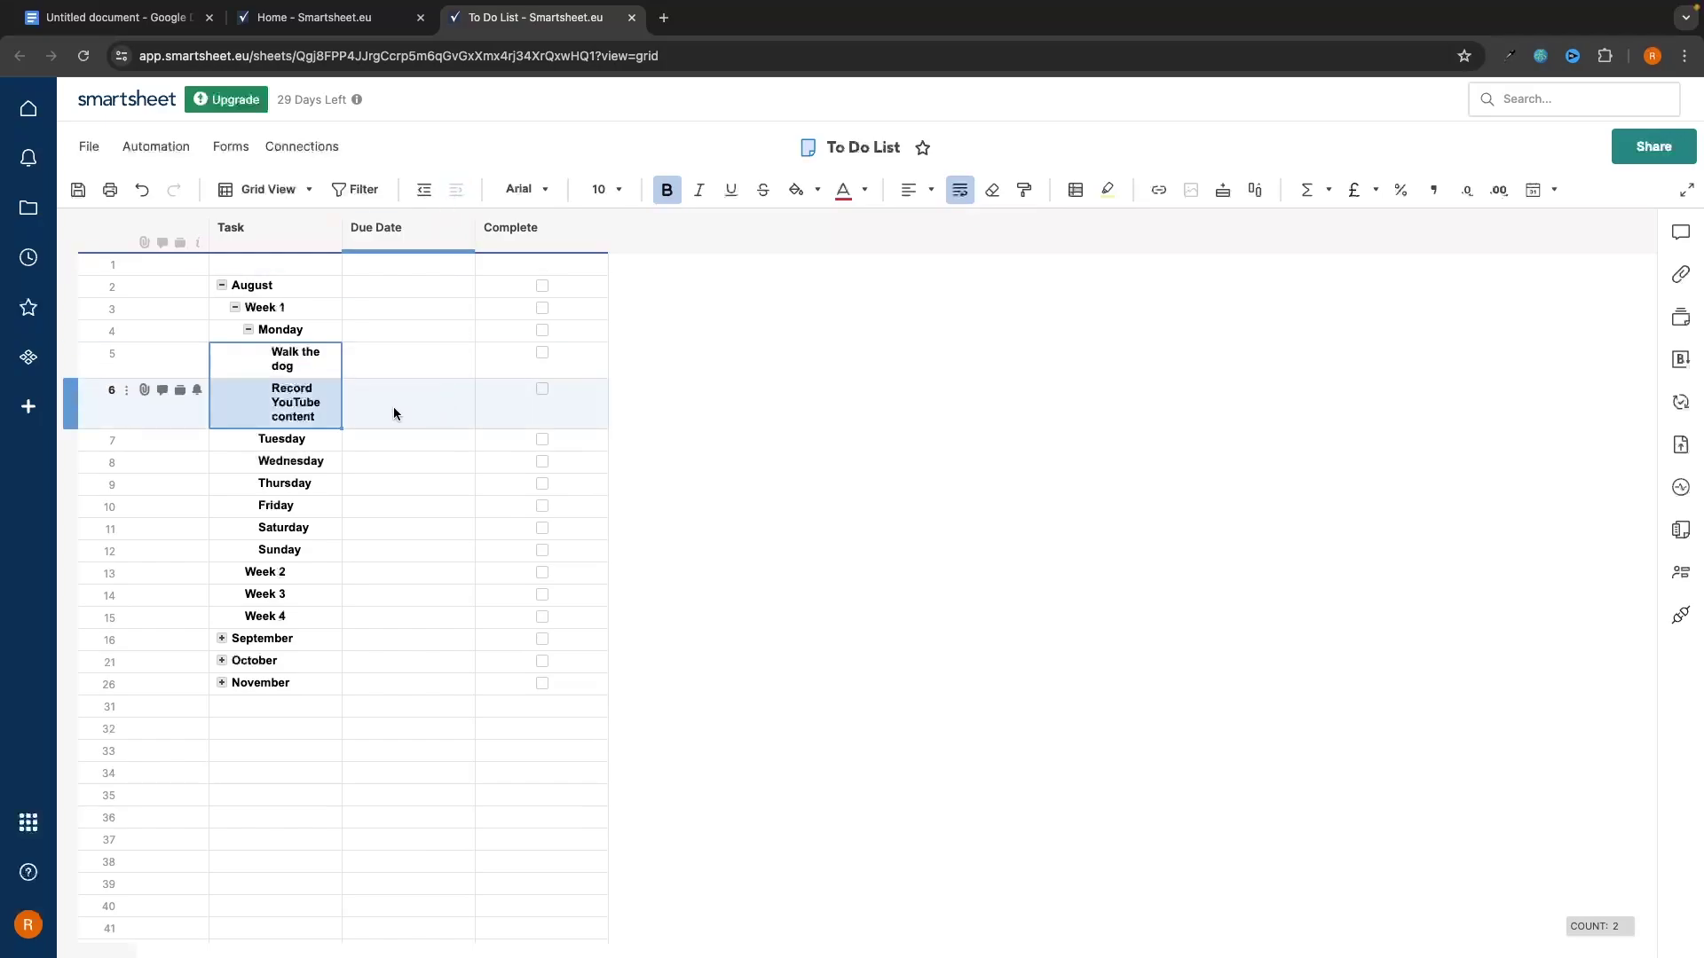
{"action": "left_click", "coordinate": [393, 413]}
{"action": "left_click", "coordinate": [322, 373]}
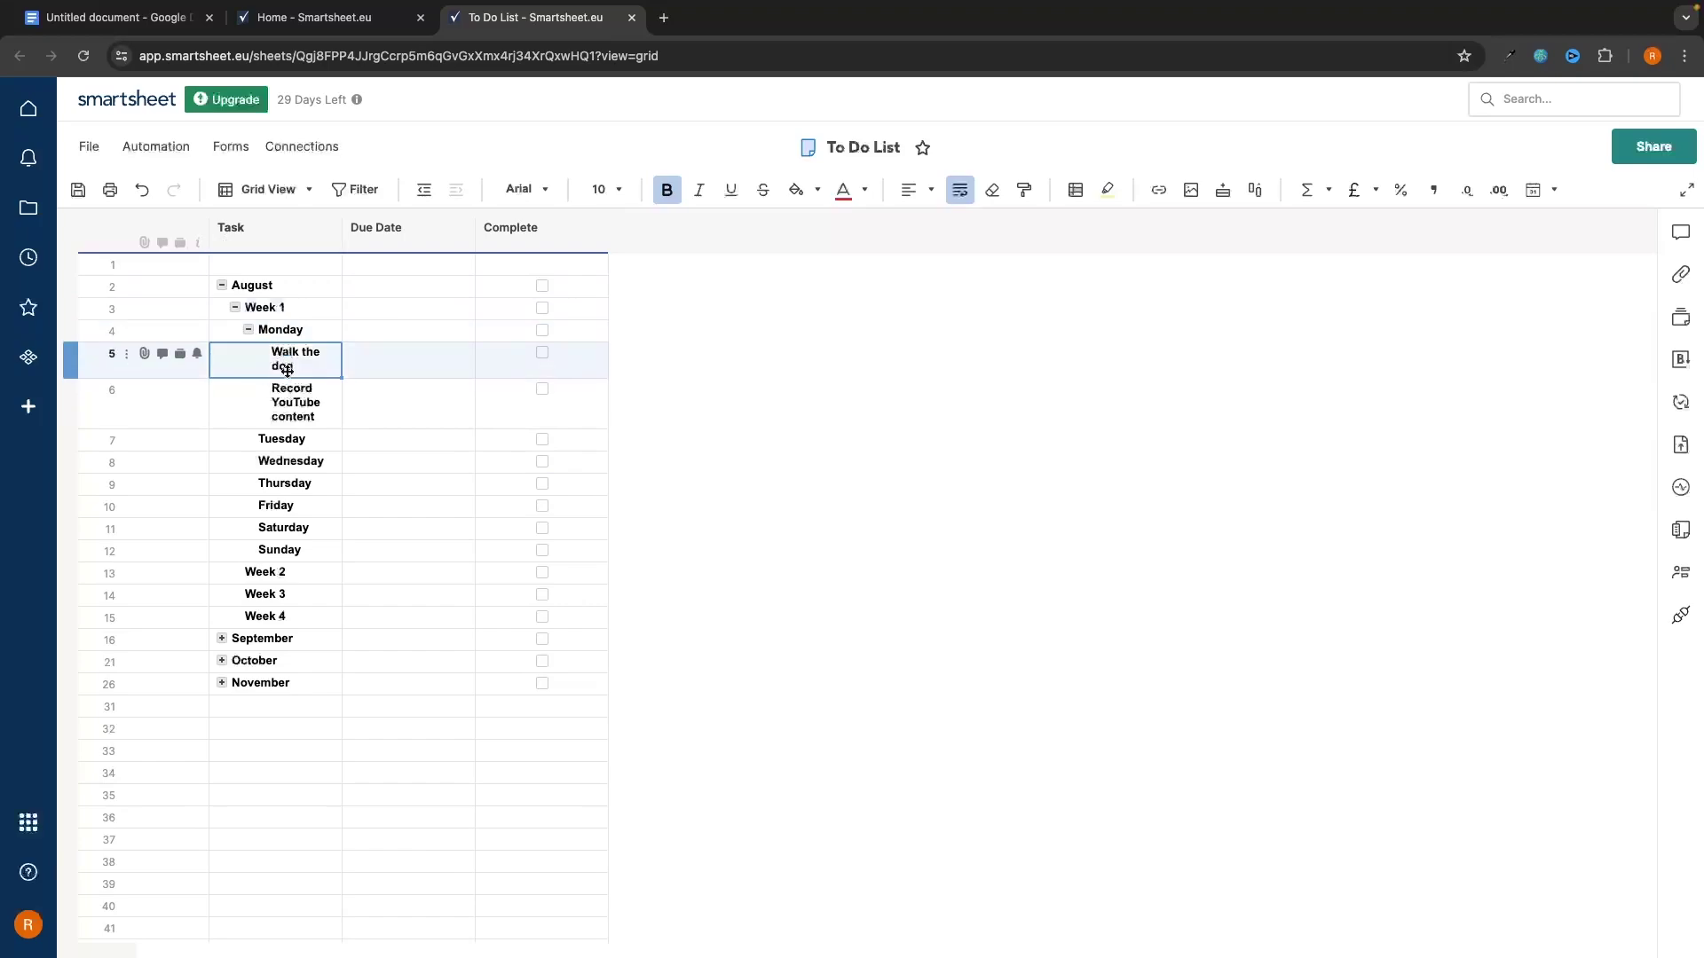
{"action": "left_click", "coordinate": [424, 355]}
{"action": "left_click", "coordinate": [811, 487]}
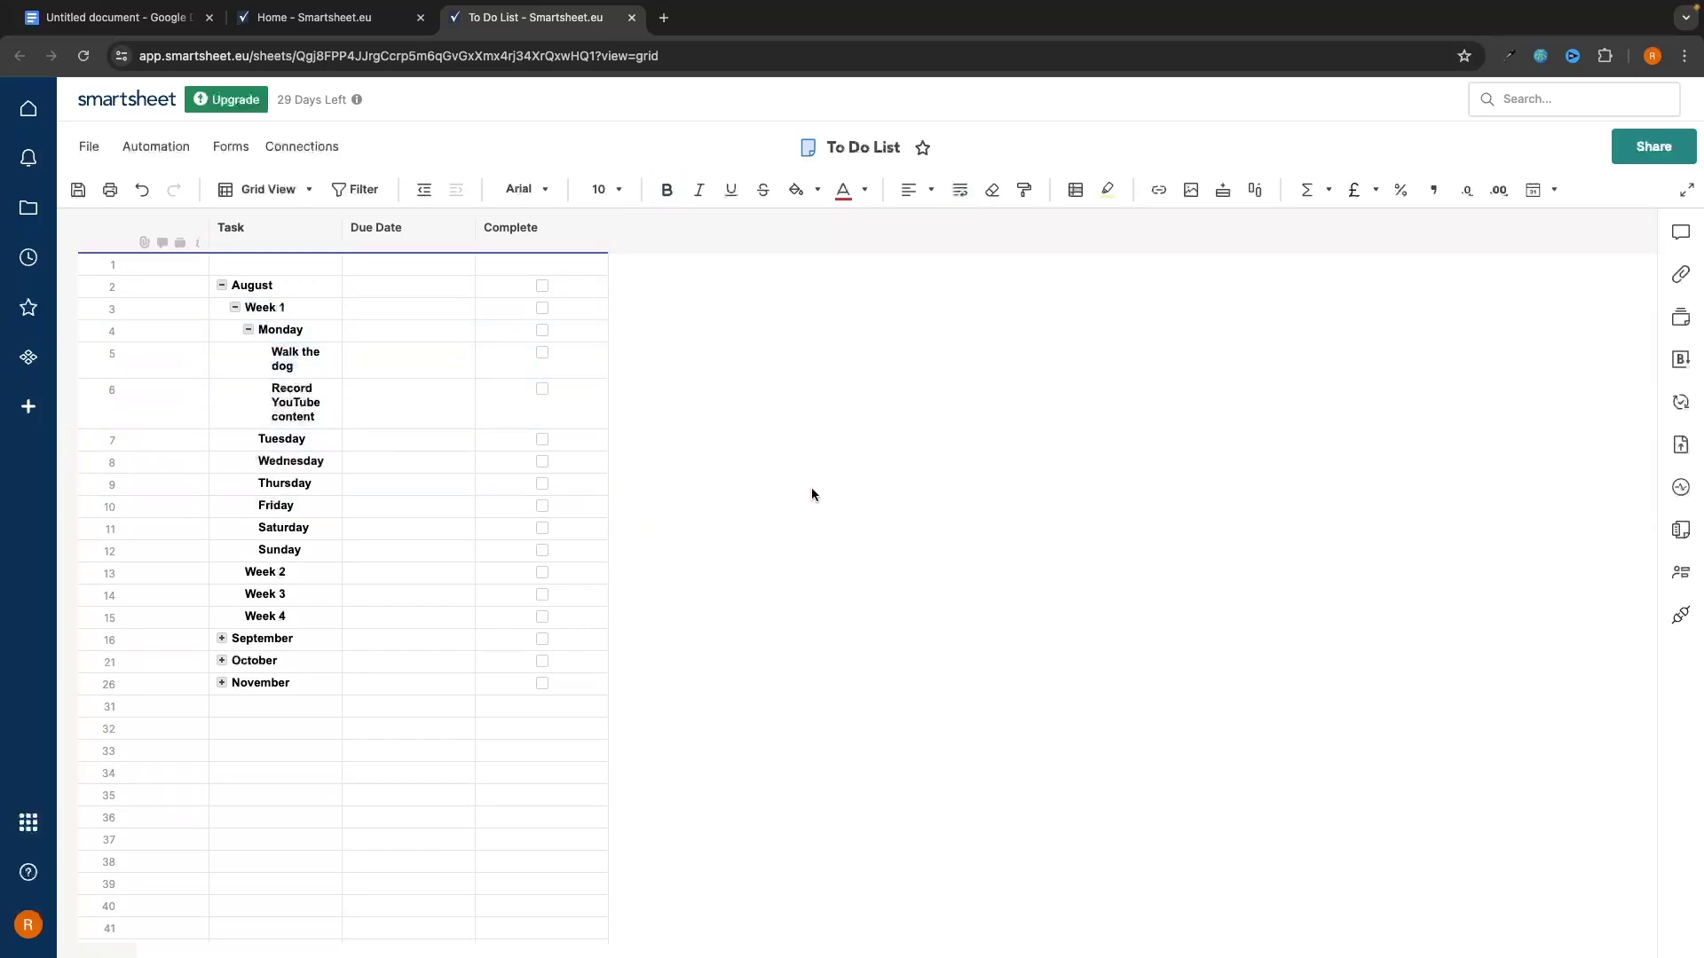
Step: Collapse the Monday, Week 1 and August groups so that only the month rows are shown
{"action": "left_click", "coordinate": [249, 330]}
{"action": "left_click", "coordinate": [235, 307]}
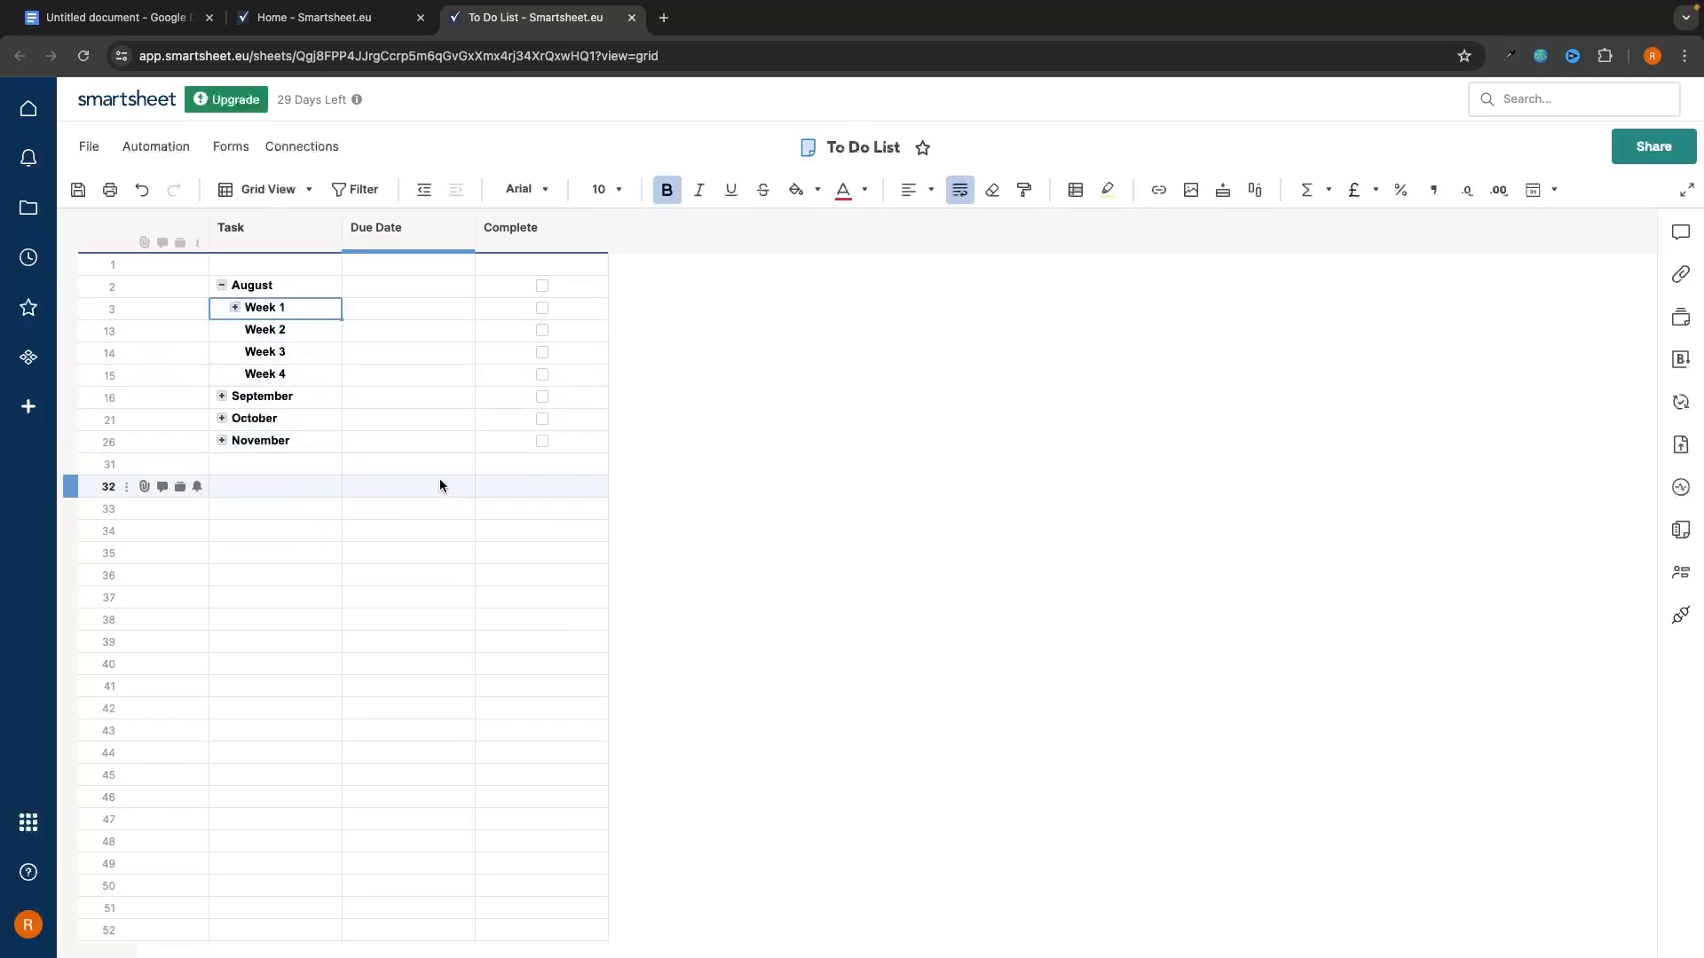
{"action": "left_click", "coordinate": [440, 486]}
{"action": "left_click", "coordinate": [236, 315]}
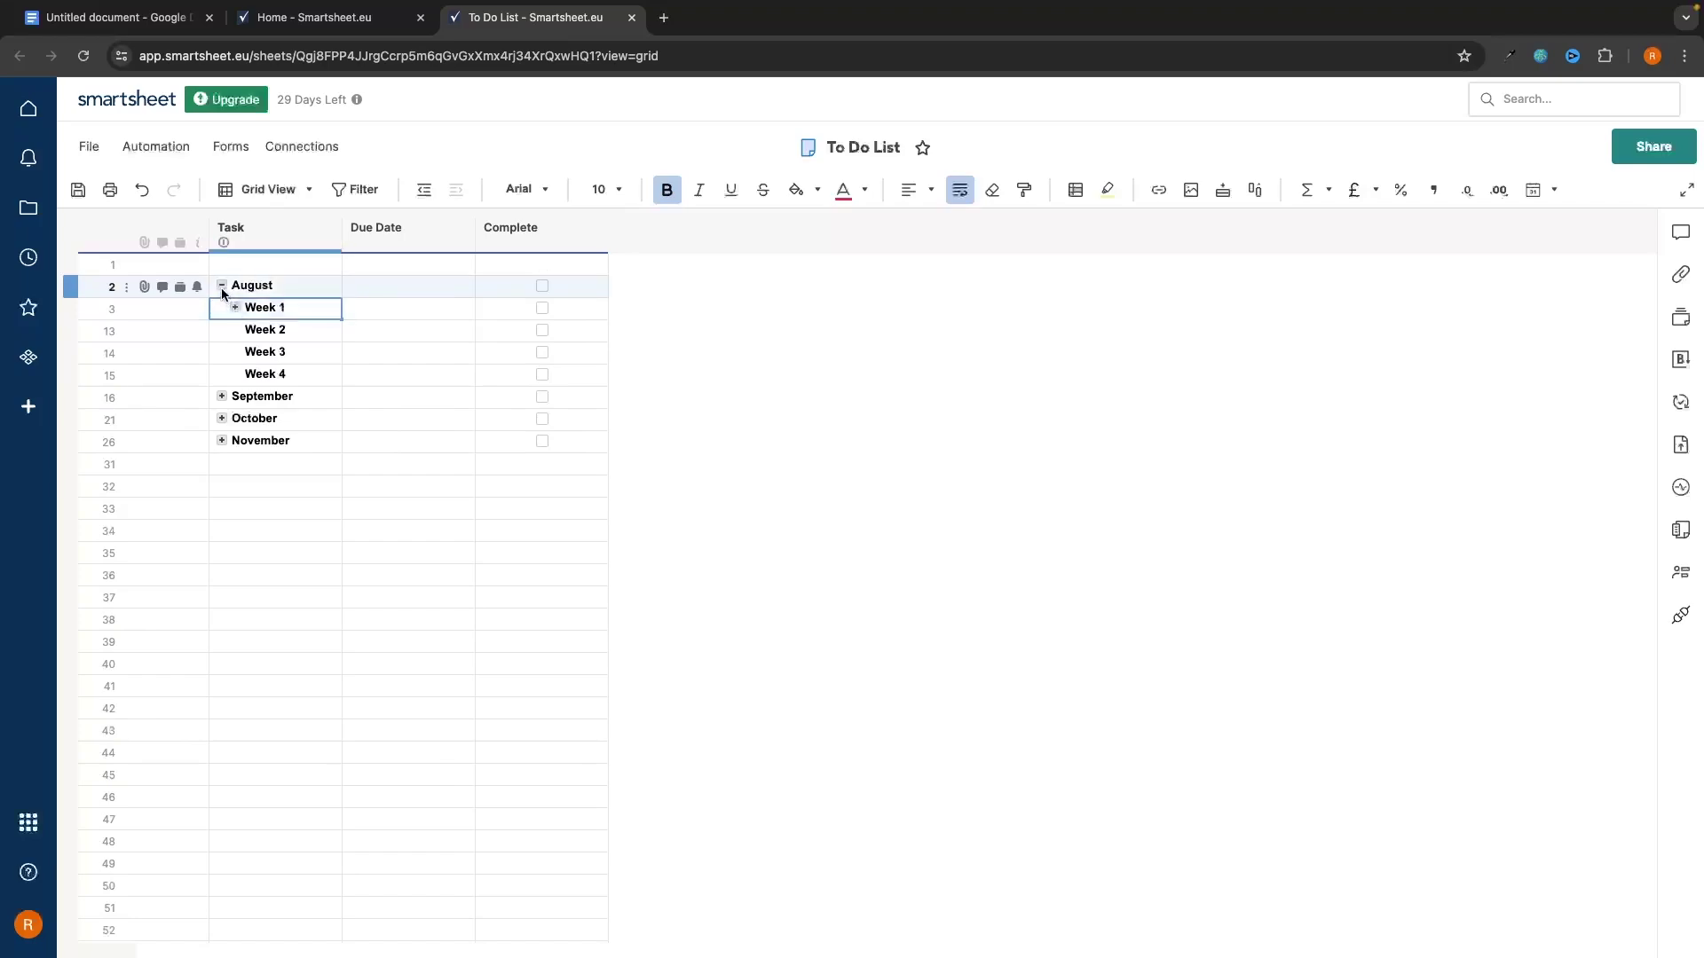
{"action": "left_click", "coordinate": [221, 285]}
Step: Fill the August to November rows with dark orange across the Task, Due Date and Complete columns
{"action": "left_click_drag", "start_coordinate": [285, 290], "coordinate": [519, 354]}
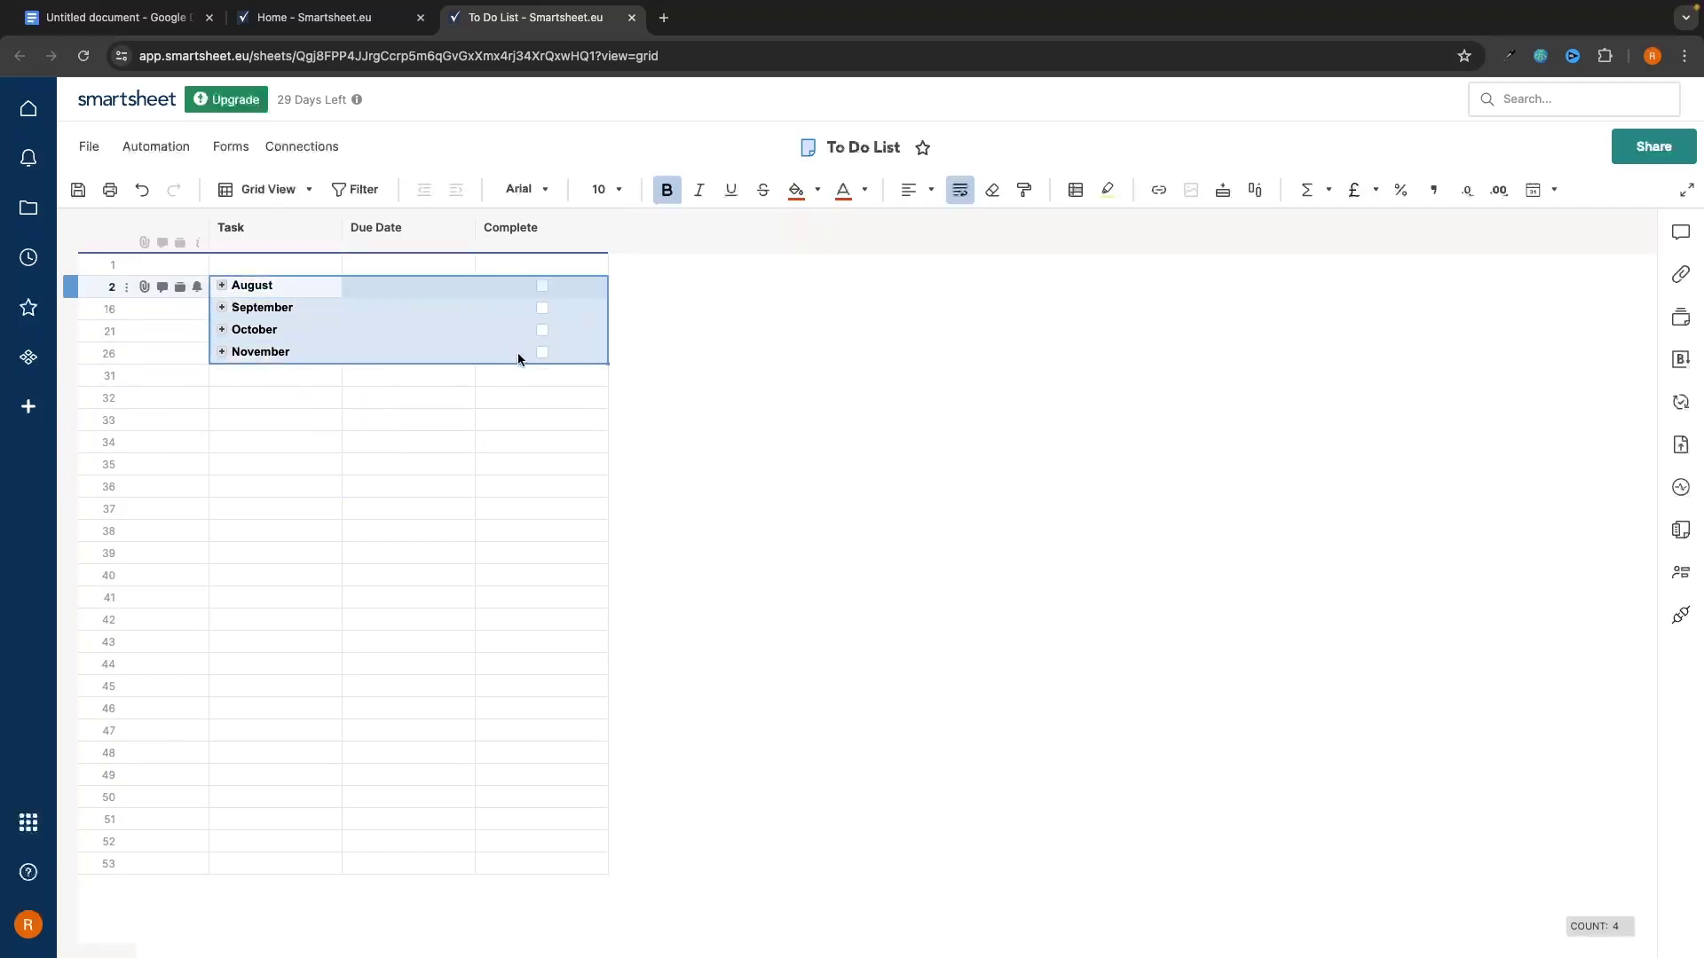
{"action": "left_click", "coordinate": [817, 191]}
{"action": "left_click", "coordinate": [809, 249]}
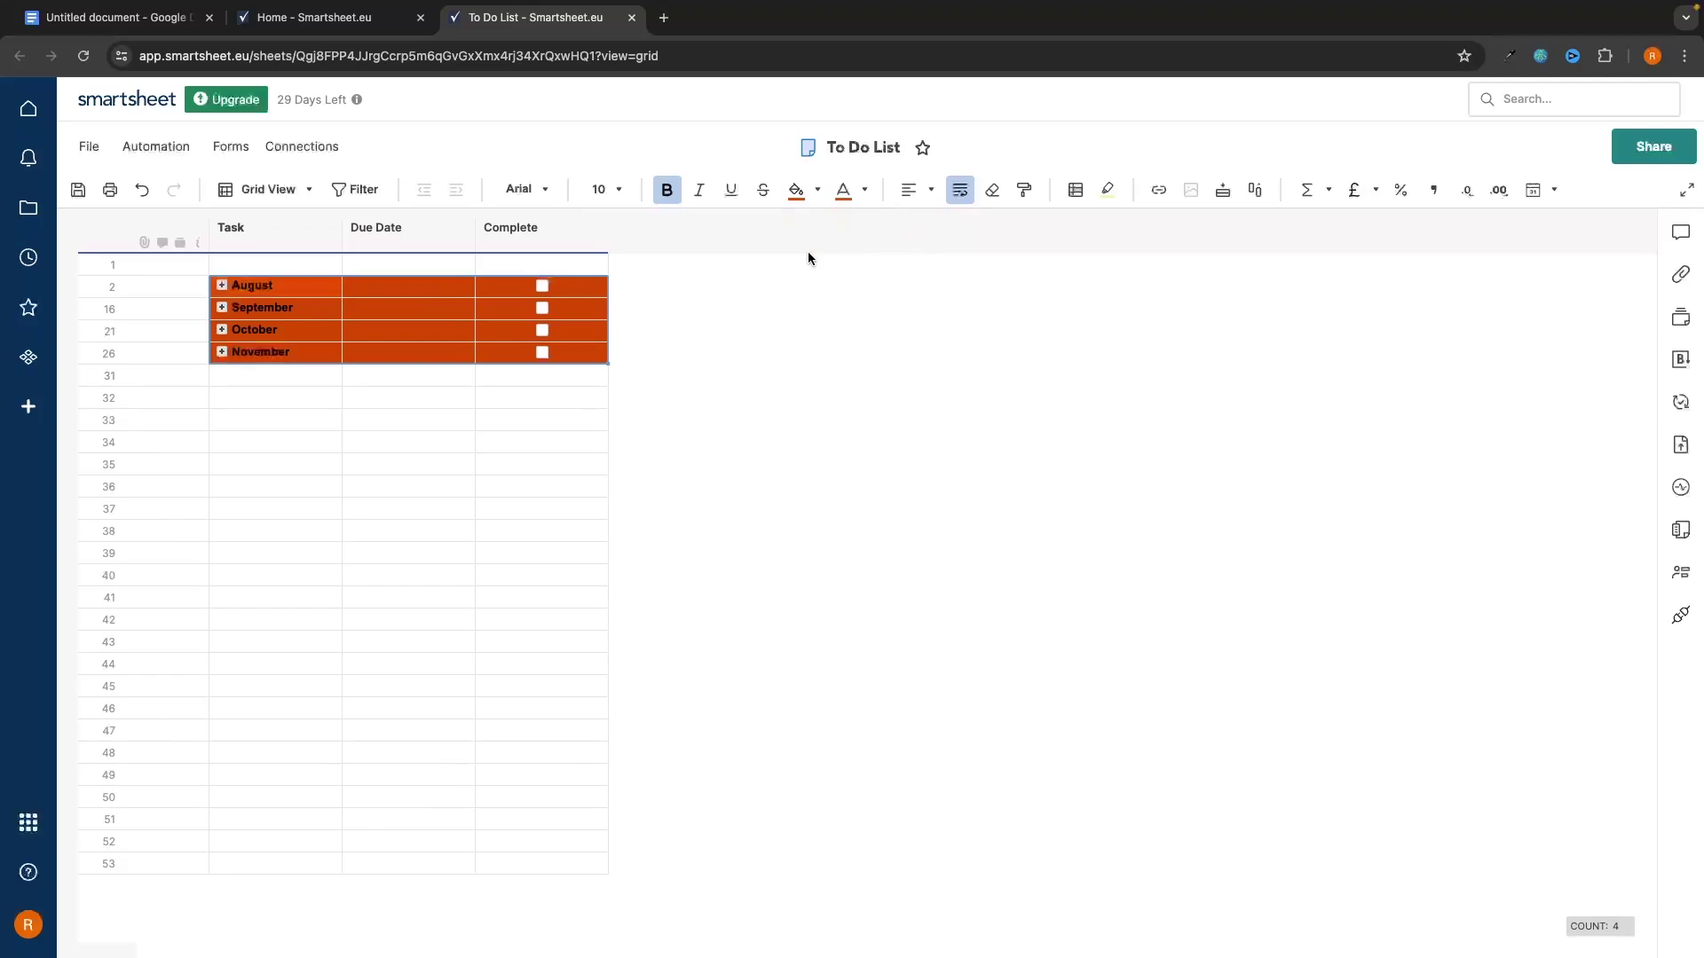
{"action": "left_click", "coordinate": [348, 401]}
Step: Expand August and fill its Week 1 to Week 4 rows with medium orange across all three columns
{"action": "left_click", "coordinate": [221, 286]}
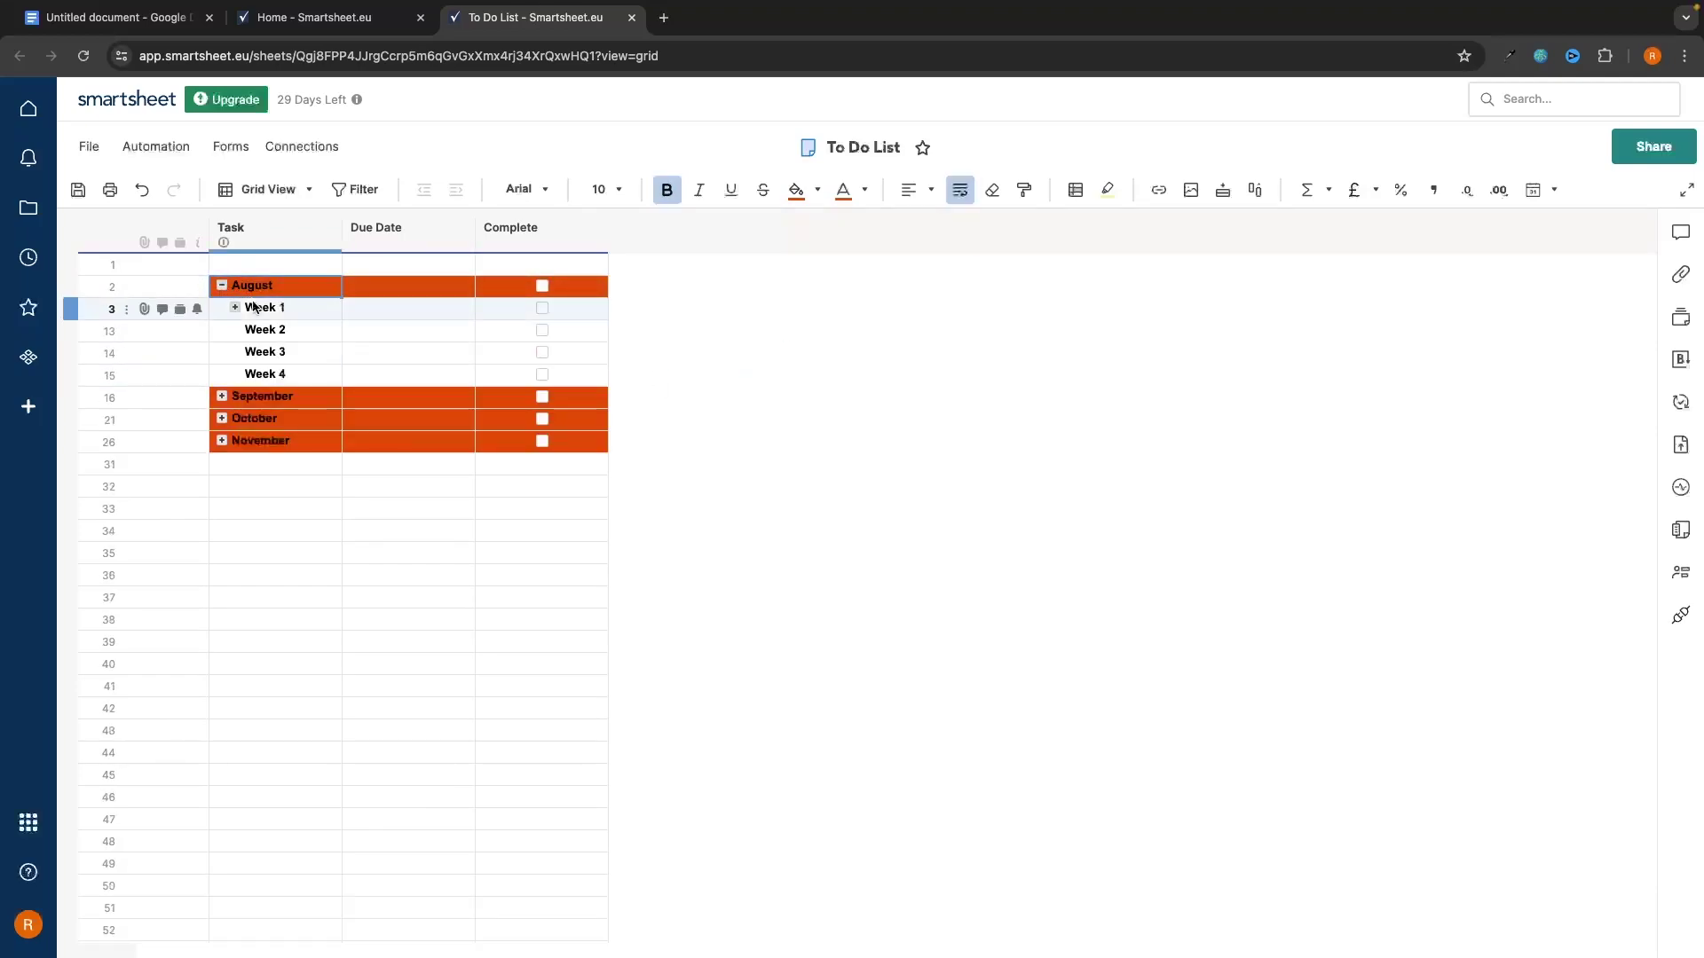
{"action": "left_click_drag", "start_coordinate": [256, 308], "coordinate": [266, 375]}
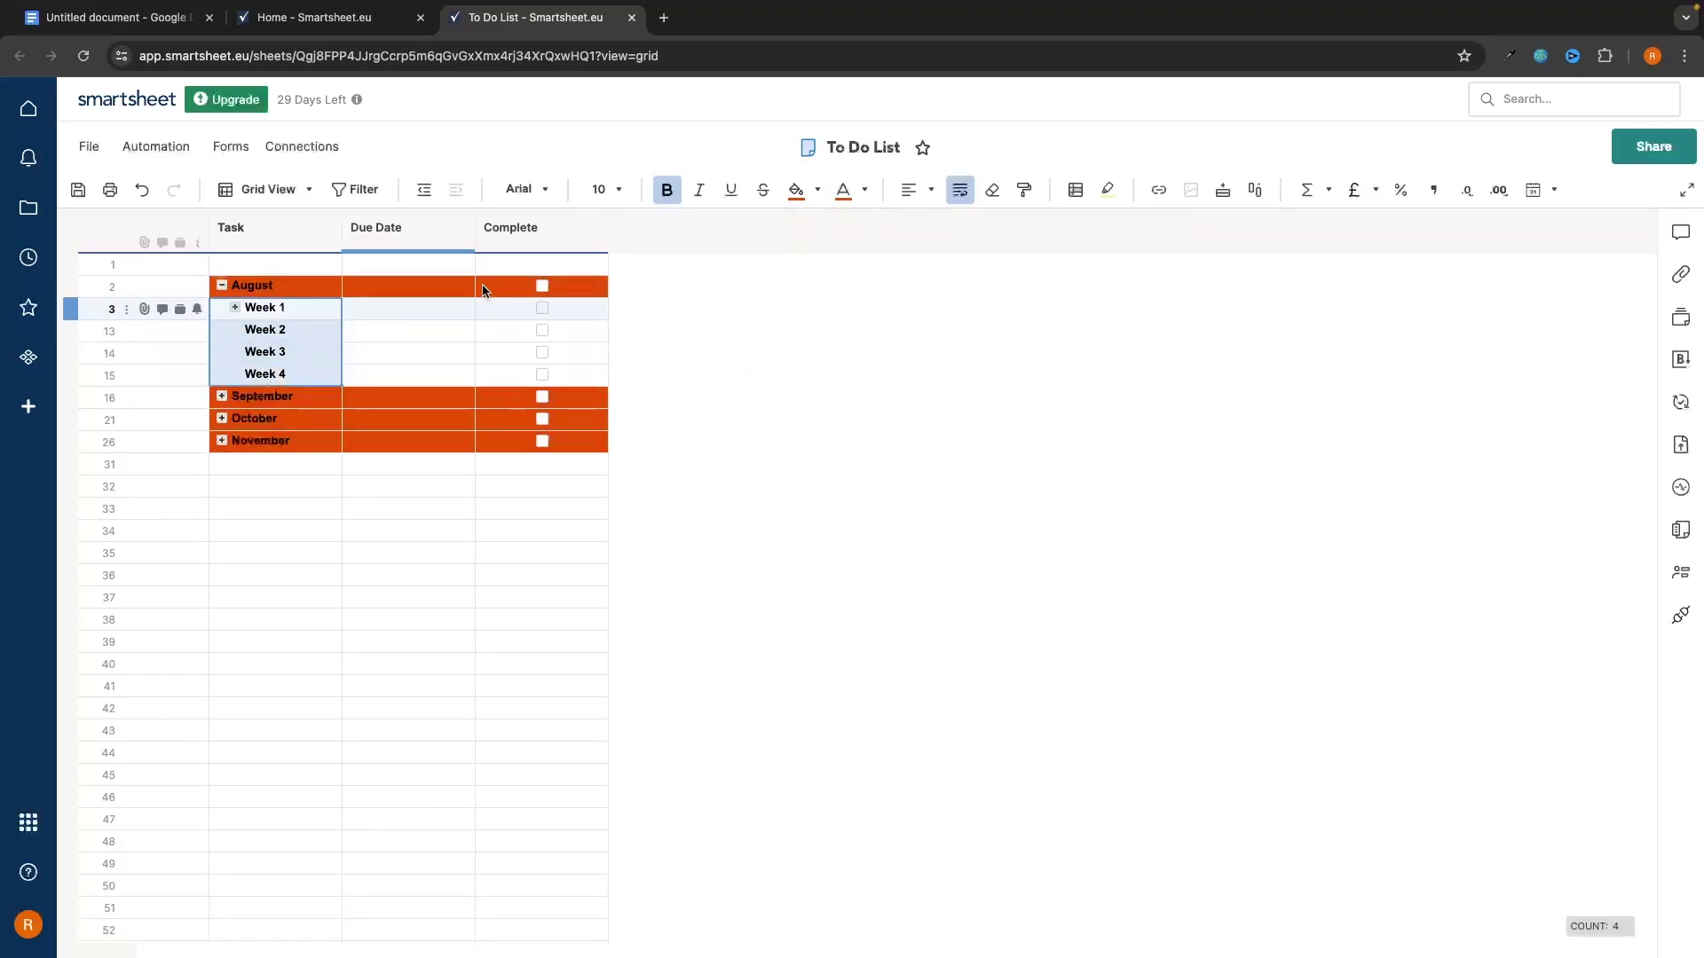
{"action": "left_click", "coordinate": [816, 189]}
{"action": "left_click", "coordinate": [803, 260]}
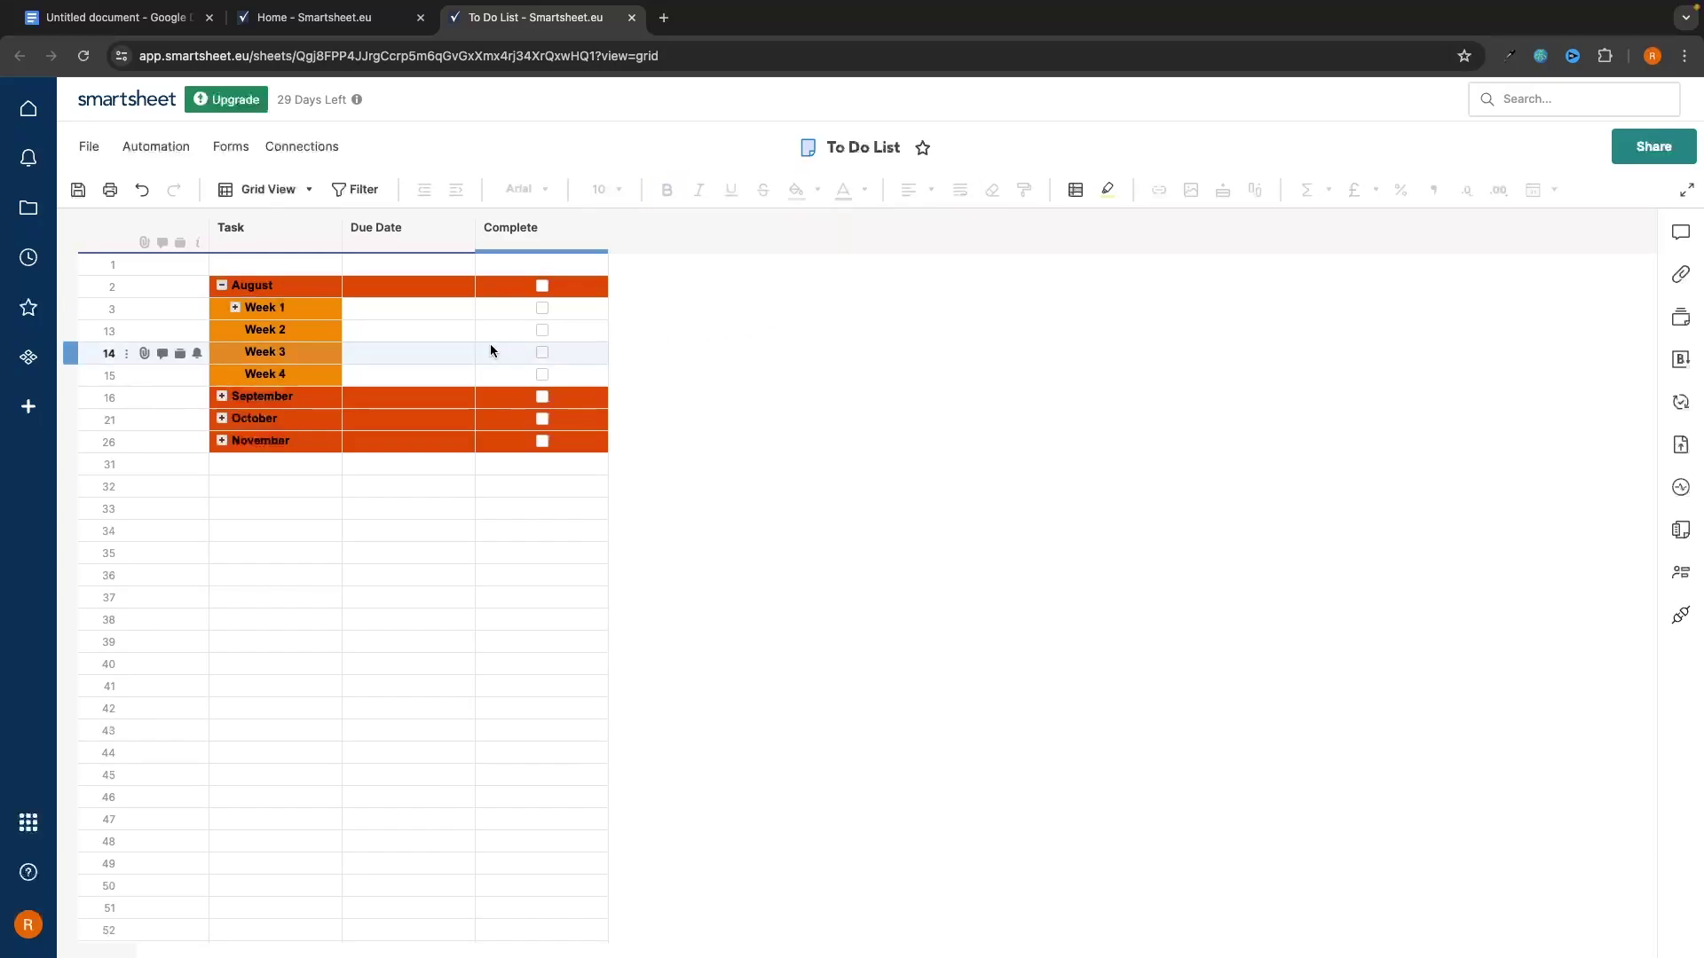
{"action": "left_click_drag", "start_coordinate": [350, 304], "coordinate": [556, 371]}
{"action": "left_click", "coordinate": [796, 190]}
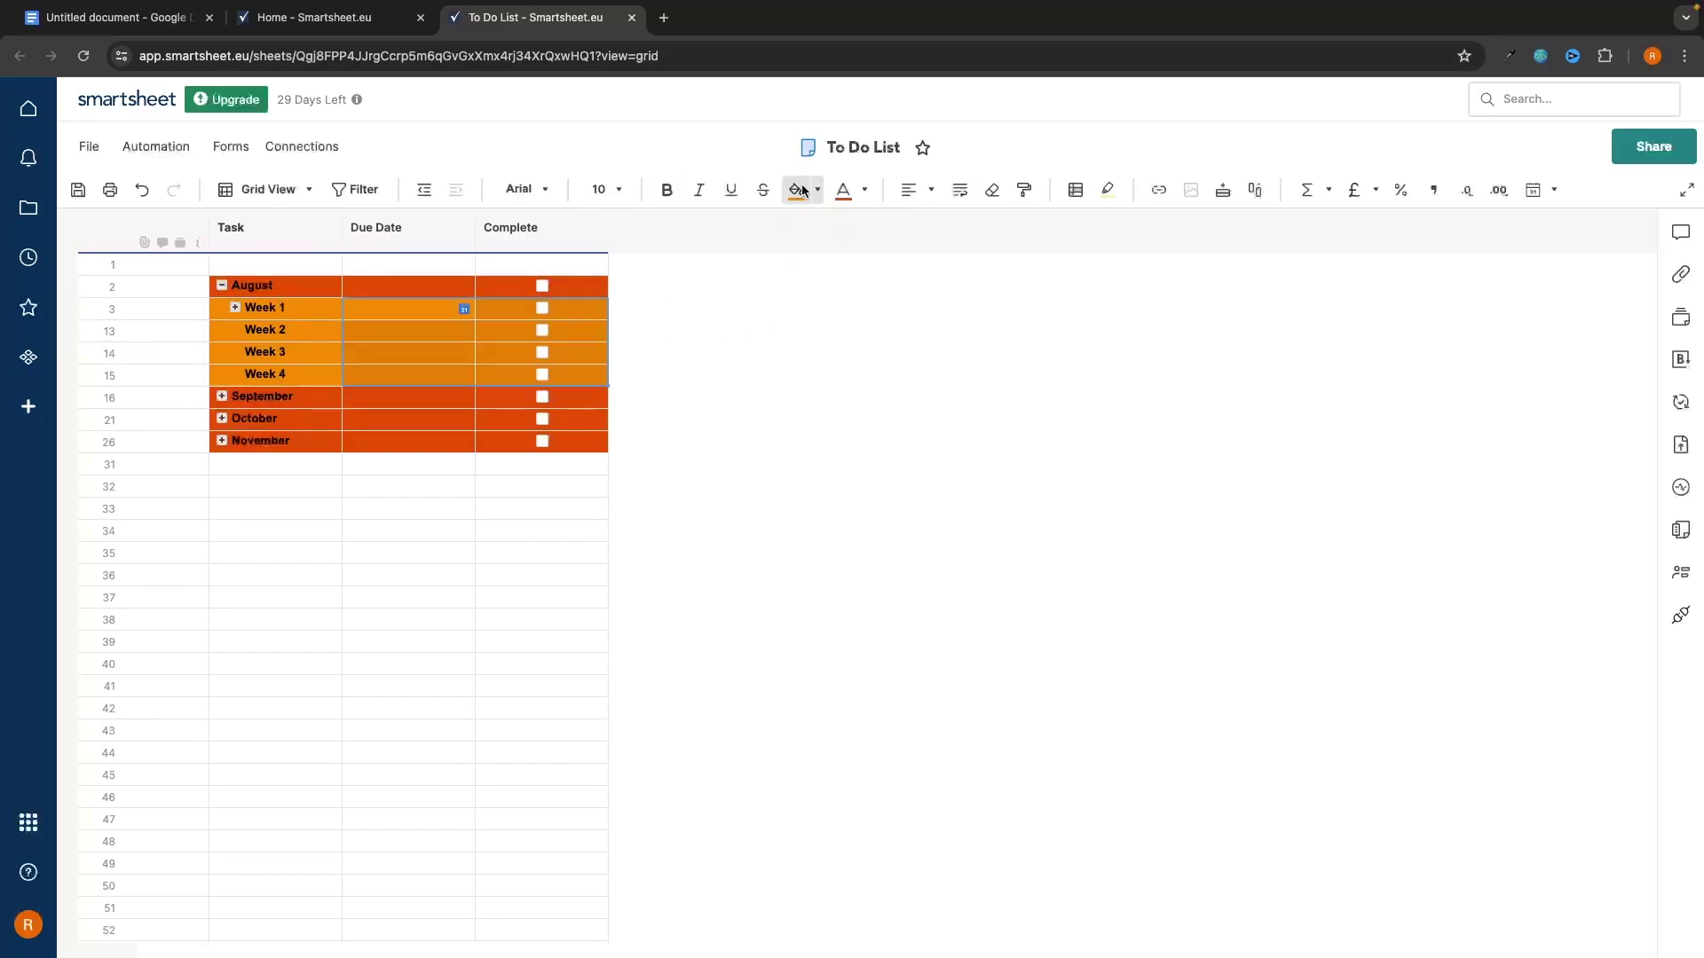
Step: Expand Week 1 and fill its Monday to Sunday rows with light orange across all three columns
{"action": "left_click", "coordinate": [234, 307]}
{"action": "left_click", "coordinate": [298, 334]}
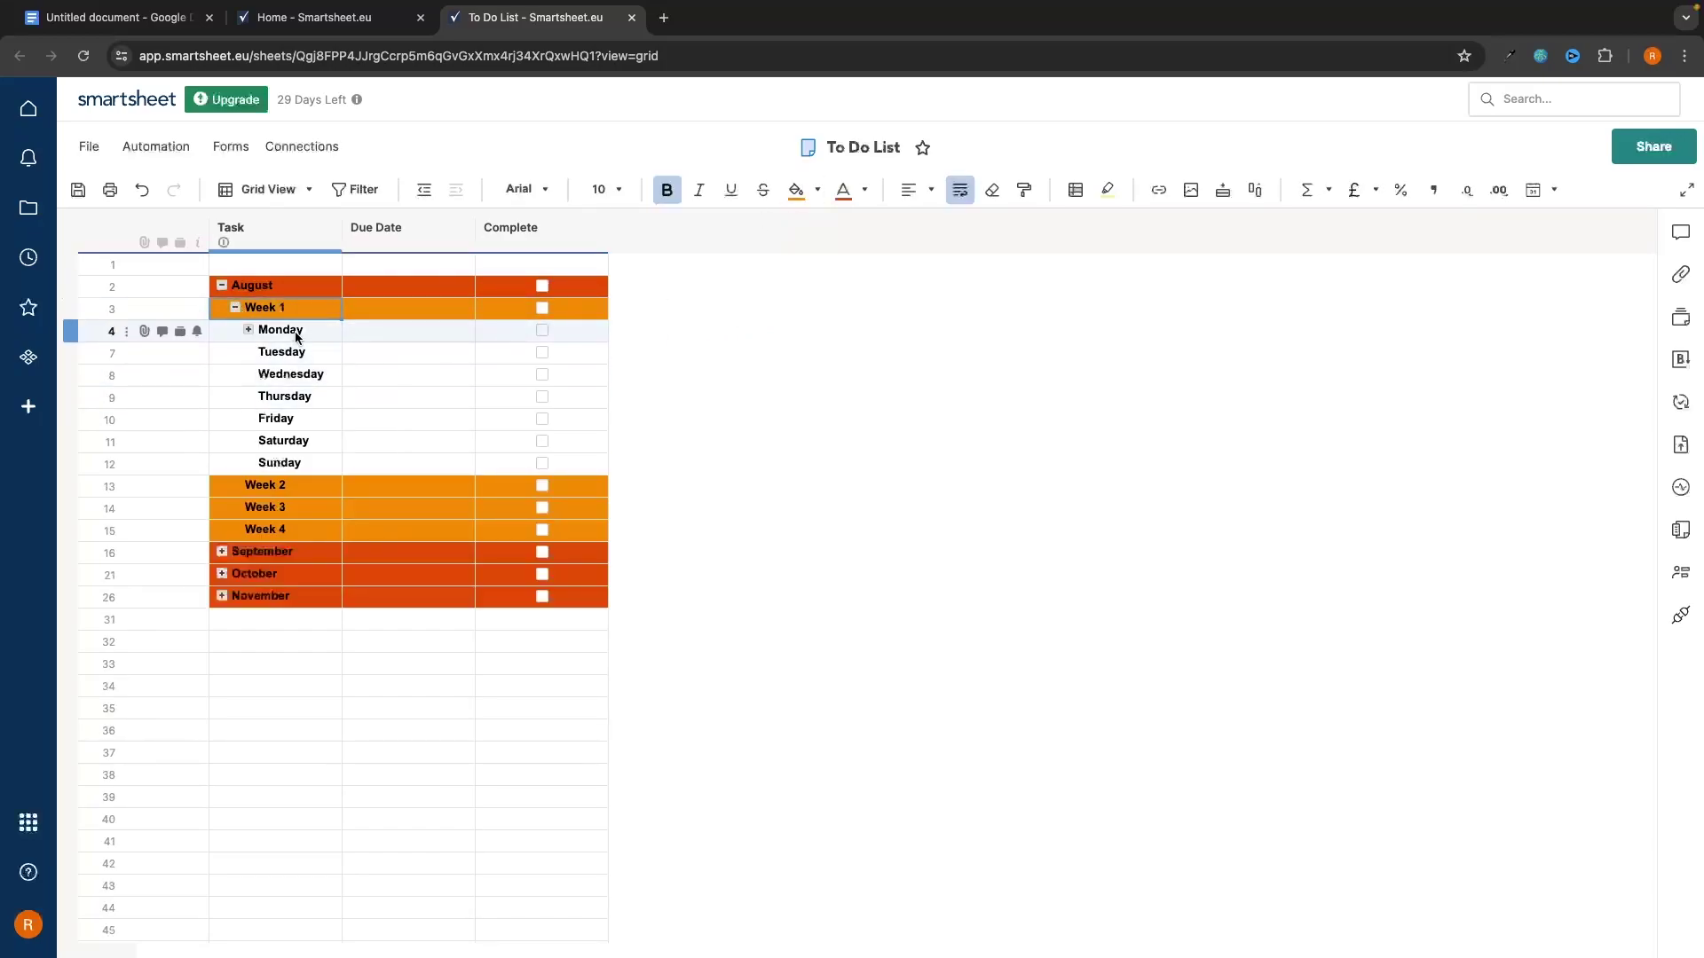
{"action": "left_click_drag", "start_coordinate": [297, 335], "coordinate": [562, 465]}
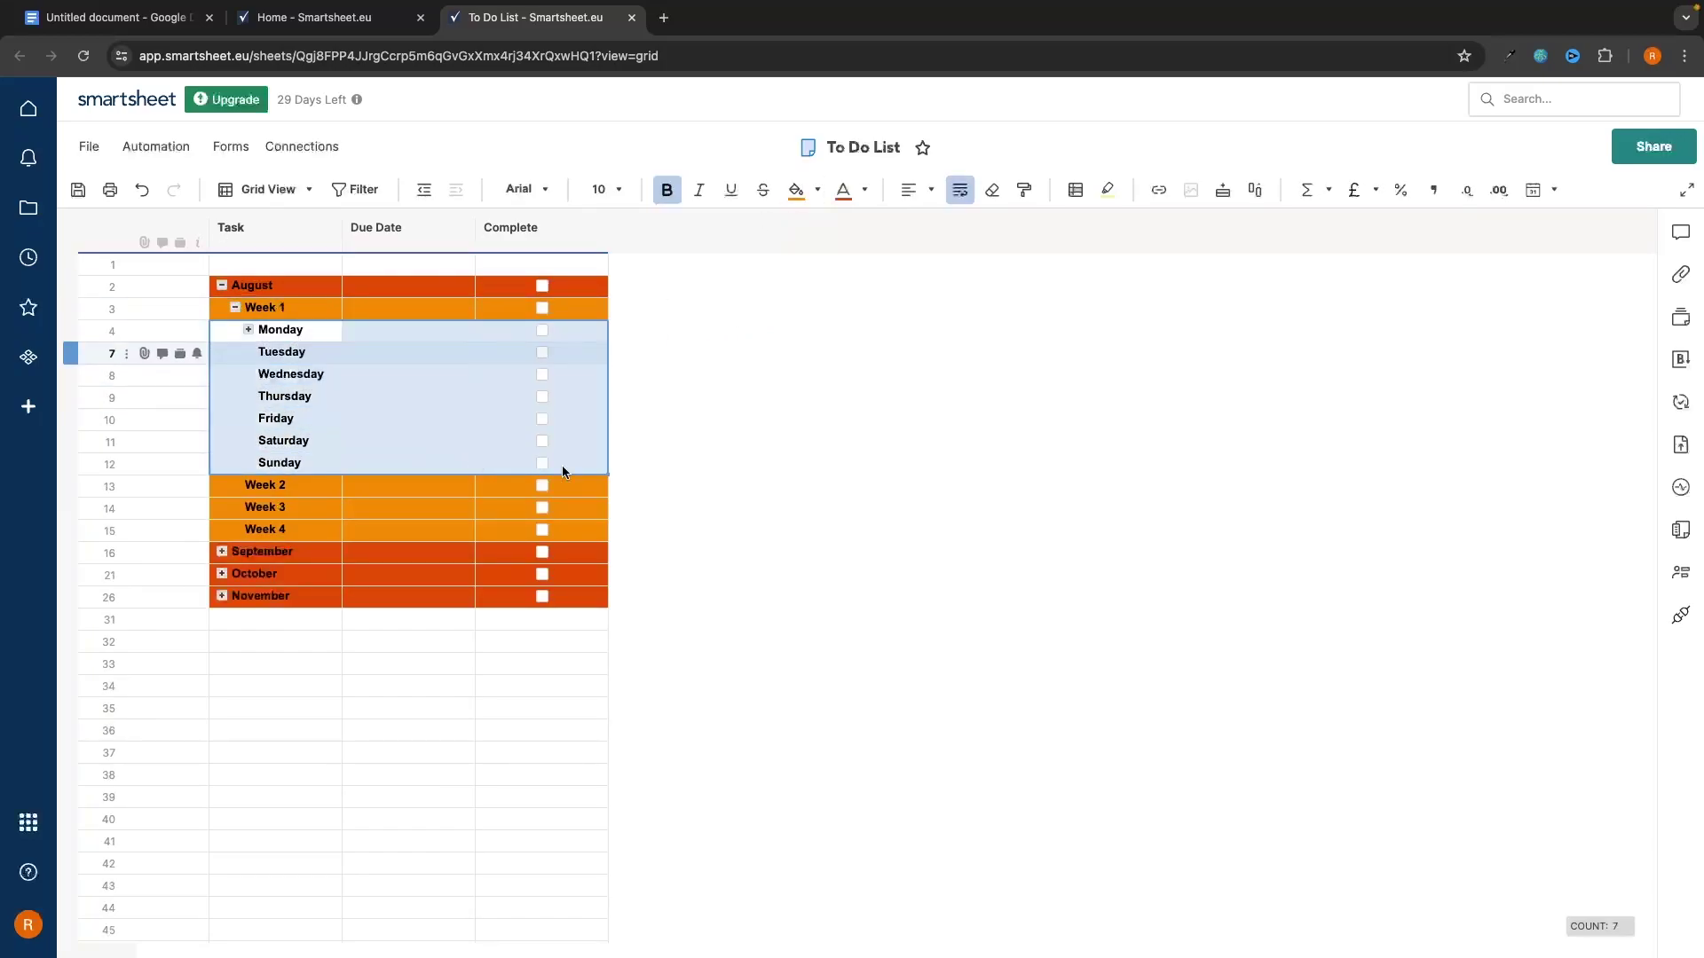
{"action": "left_click", "coordinate": [817, 190]}
{"action": "left_click", "coordinate": [808, 272]}
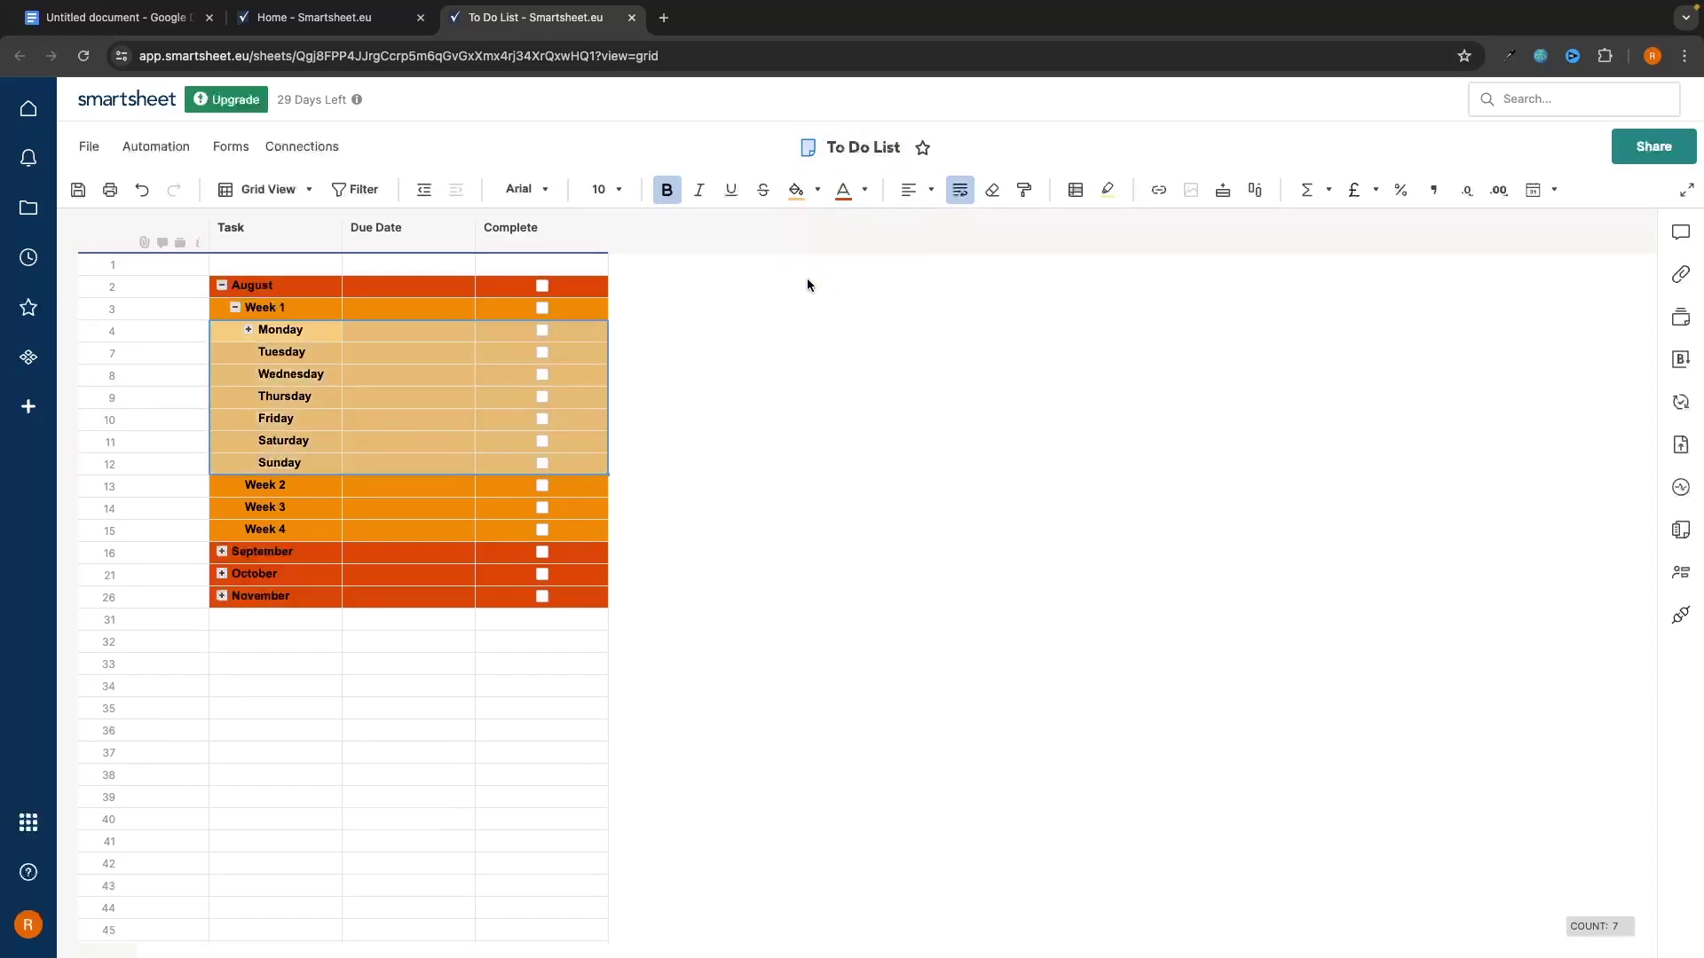
{"action": "left_click", "coordinate": [773, 363]}
Step: Expand Monday and fill its two task rows with the palest orange across all three columns
{"action": "left_click", "coordinate": [249, 329]}
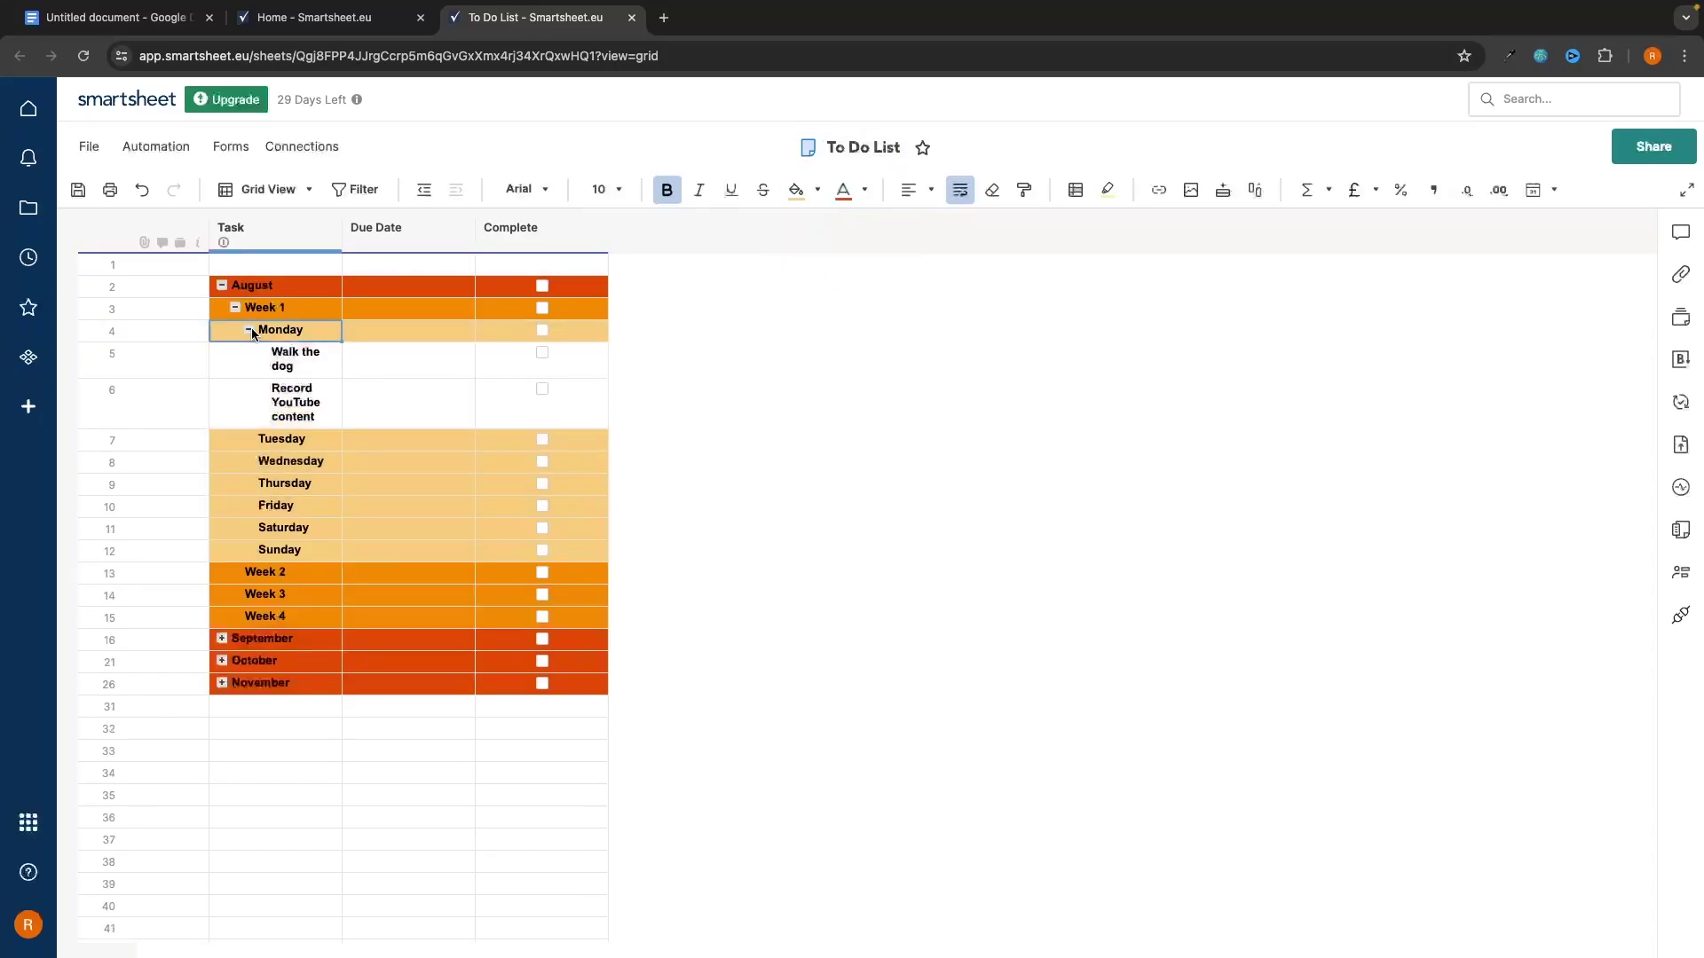
{"action": "left_click_drag", "start_coordinate": [296, 359], "coordinate": [557, 417]}
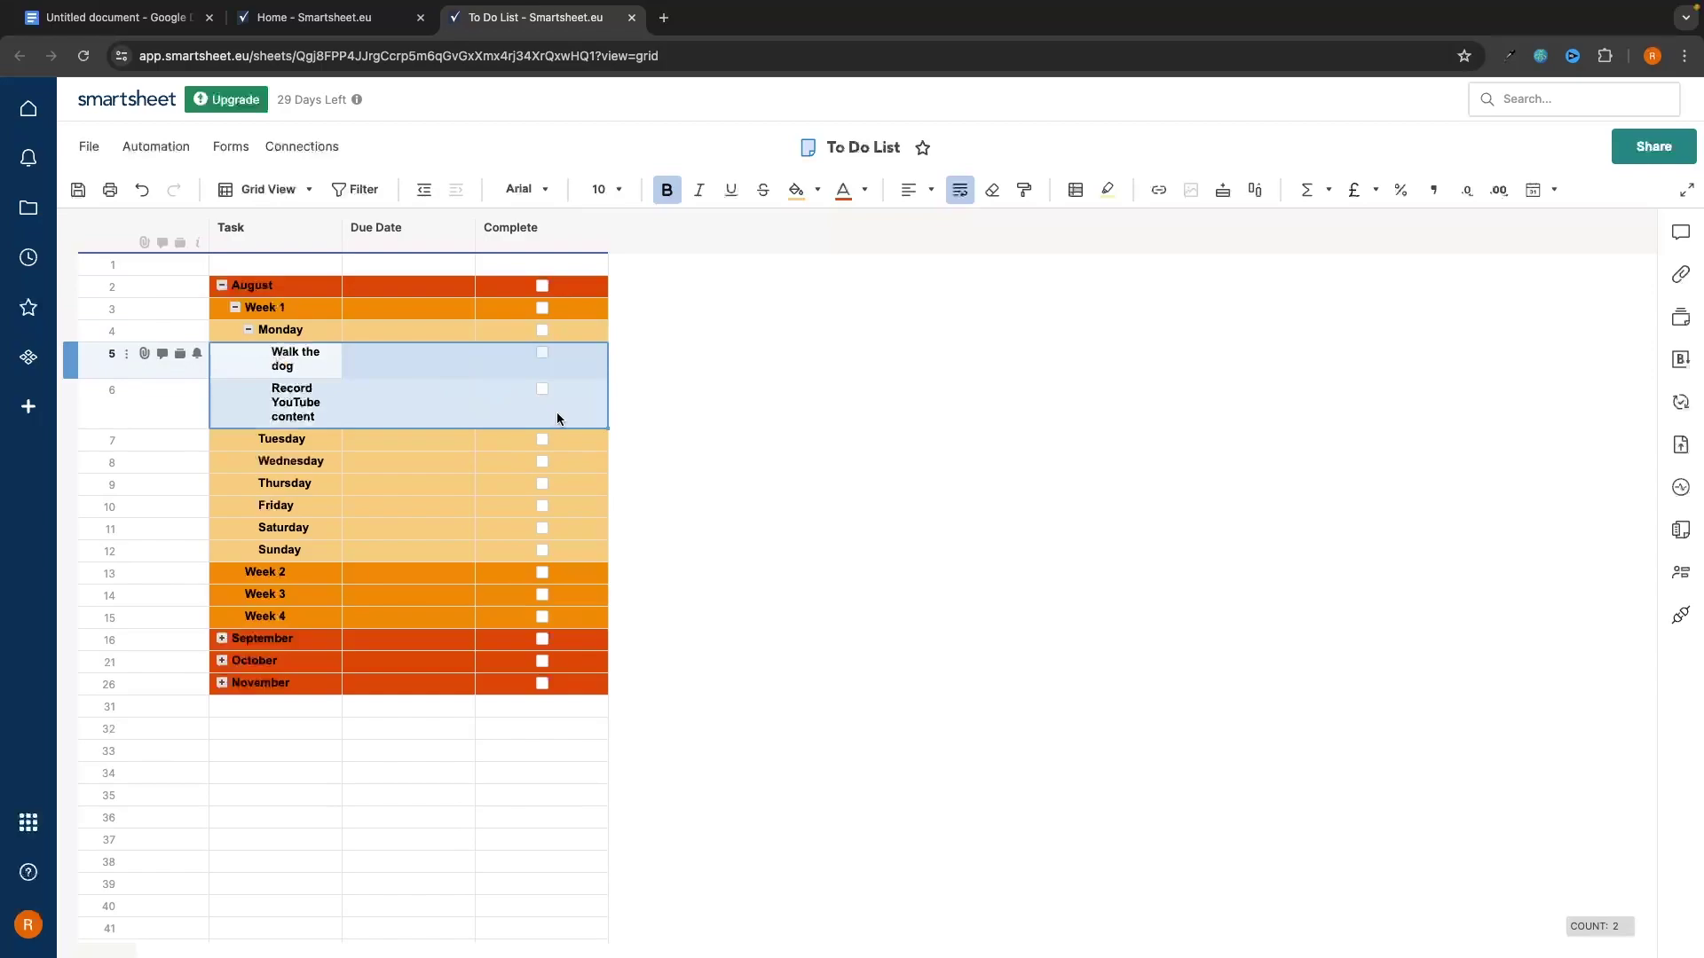
{"action": "left_click", "coordinate": [816, 190]}
{"action": "left_click", "coordinate": [805, 289]}
{"action": "left_click", "coordinate": [790, 385]}
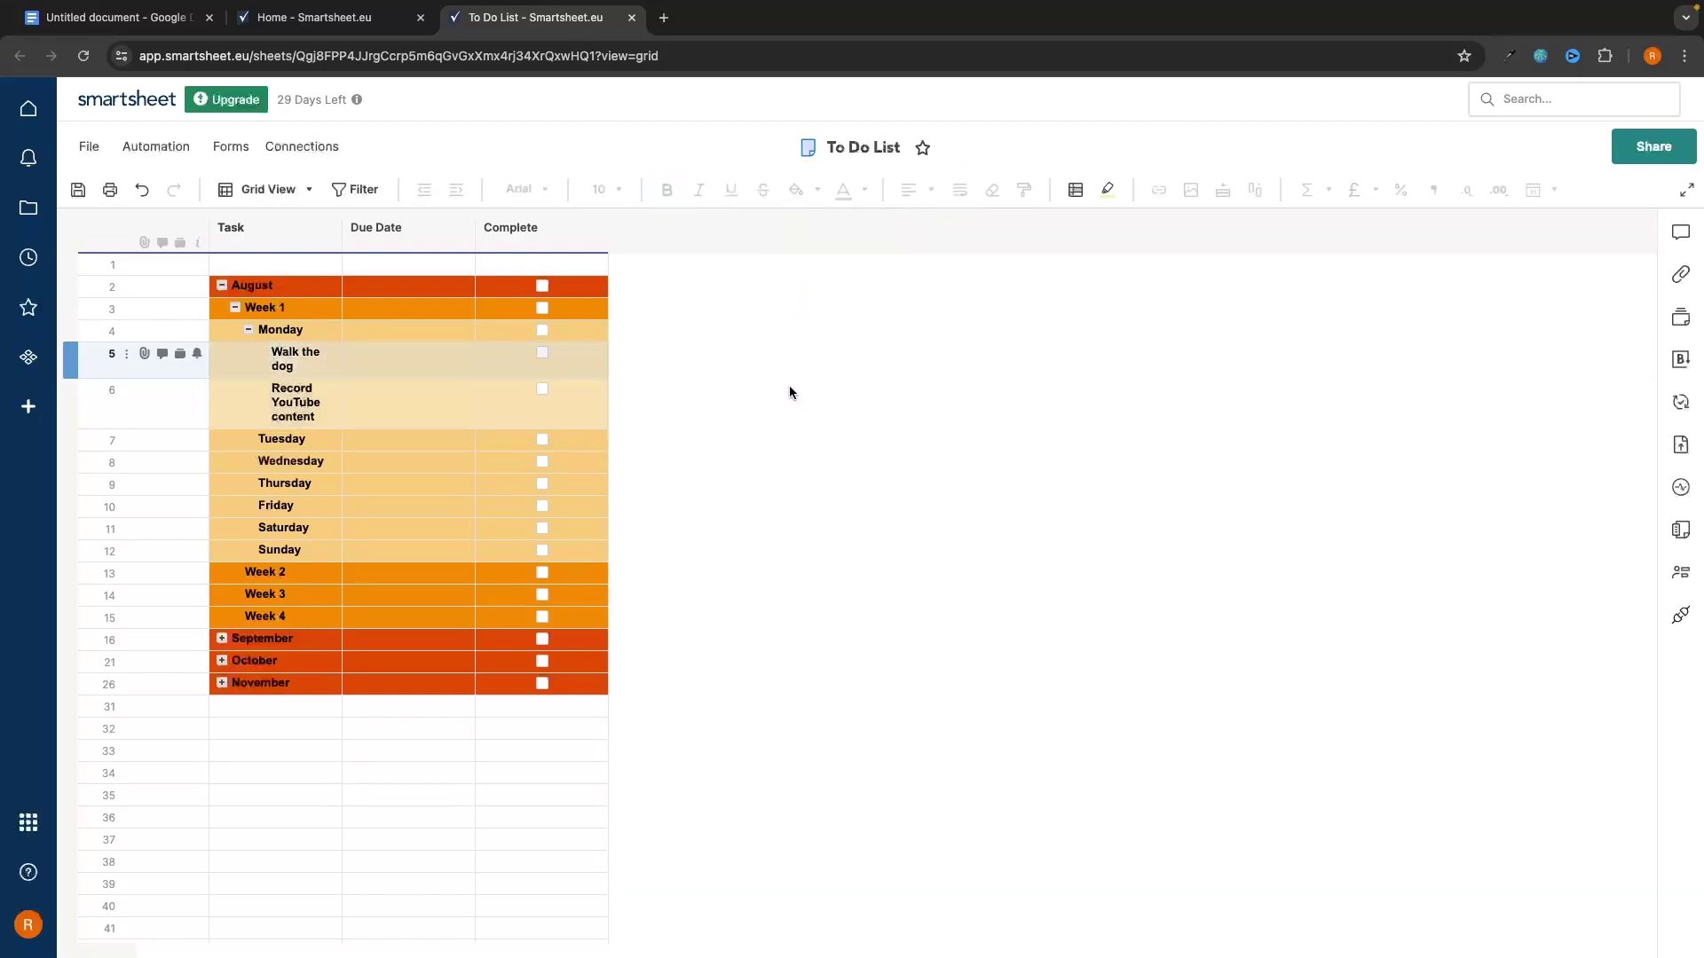
Step: Collapse and re-expand the August, Week 1 and Monday groups to check the nested color-coded layout
{"action": "left_click", "coordinate": [252, 285]}
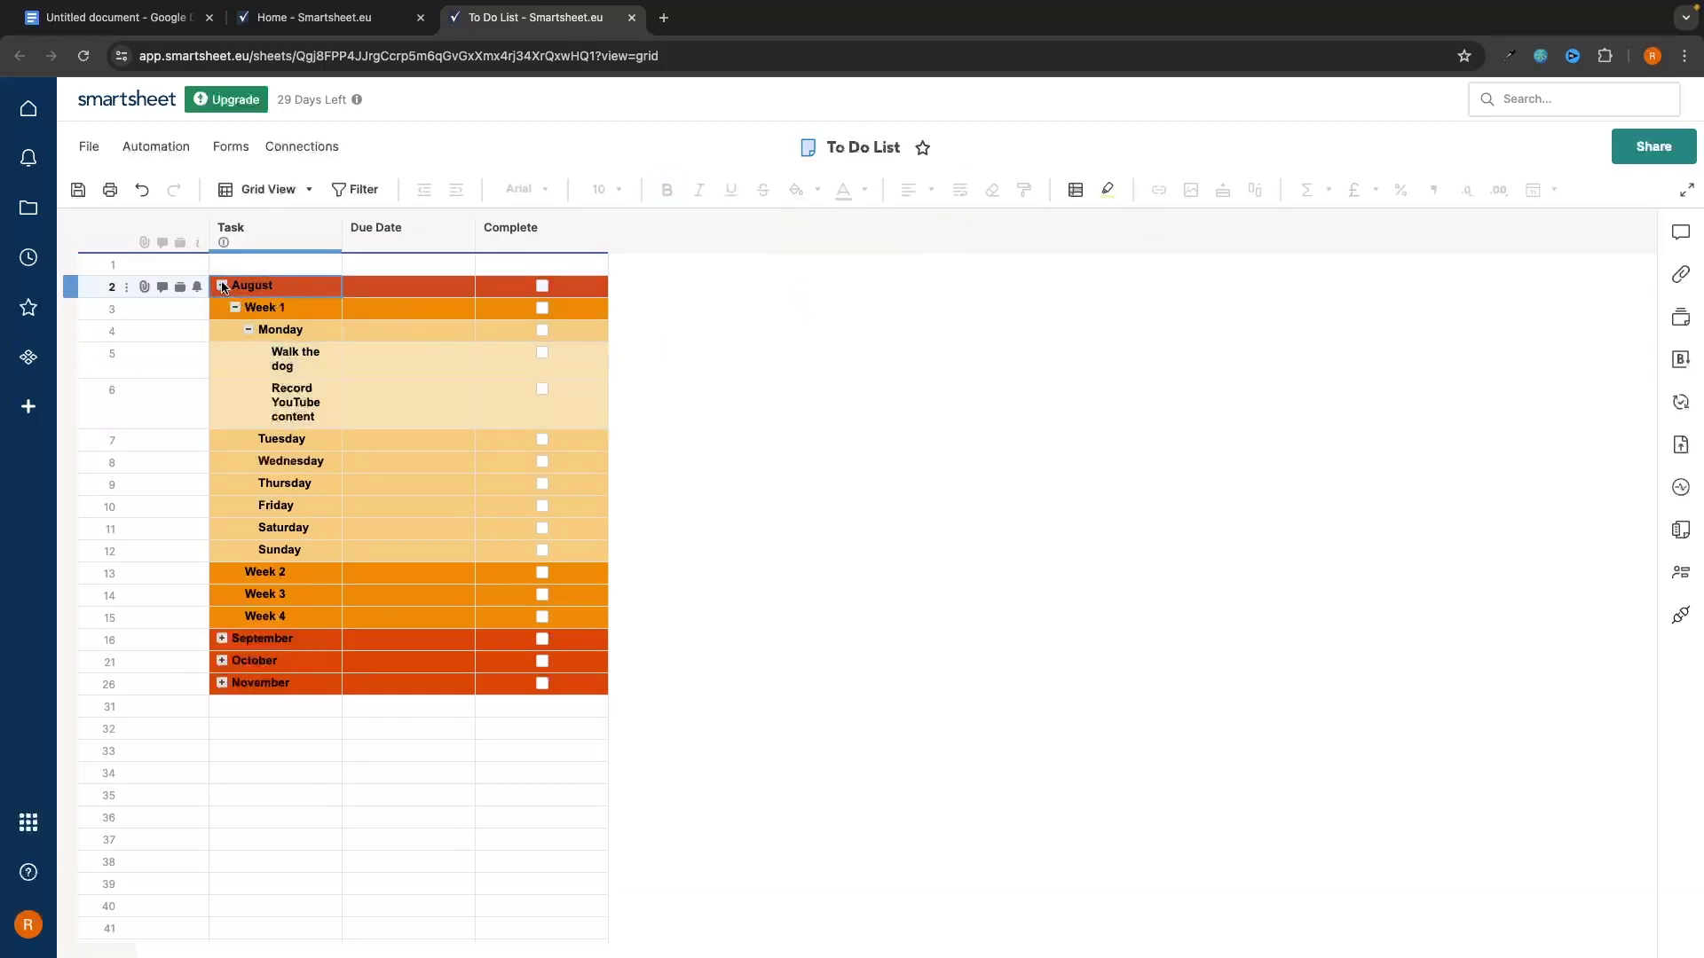
{"action": "left_click", "coordinate": [222, 285]}
{"action": "left_click", "coordinate": [222, 285]}
{"action": "left_click", "coordinate": [233, 303]}
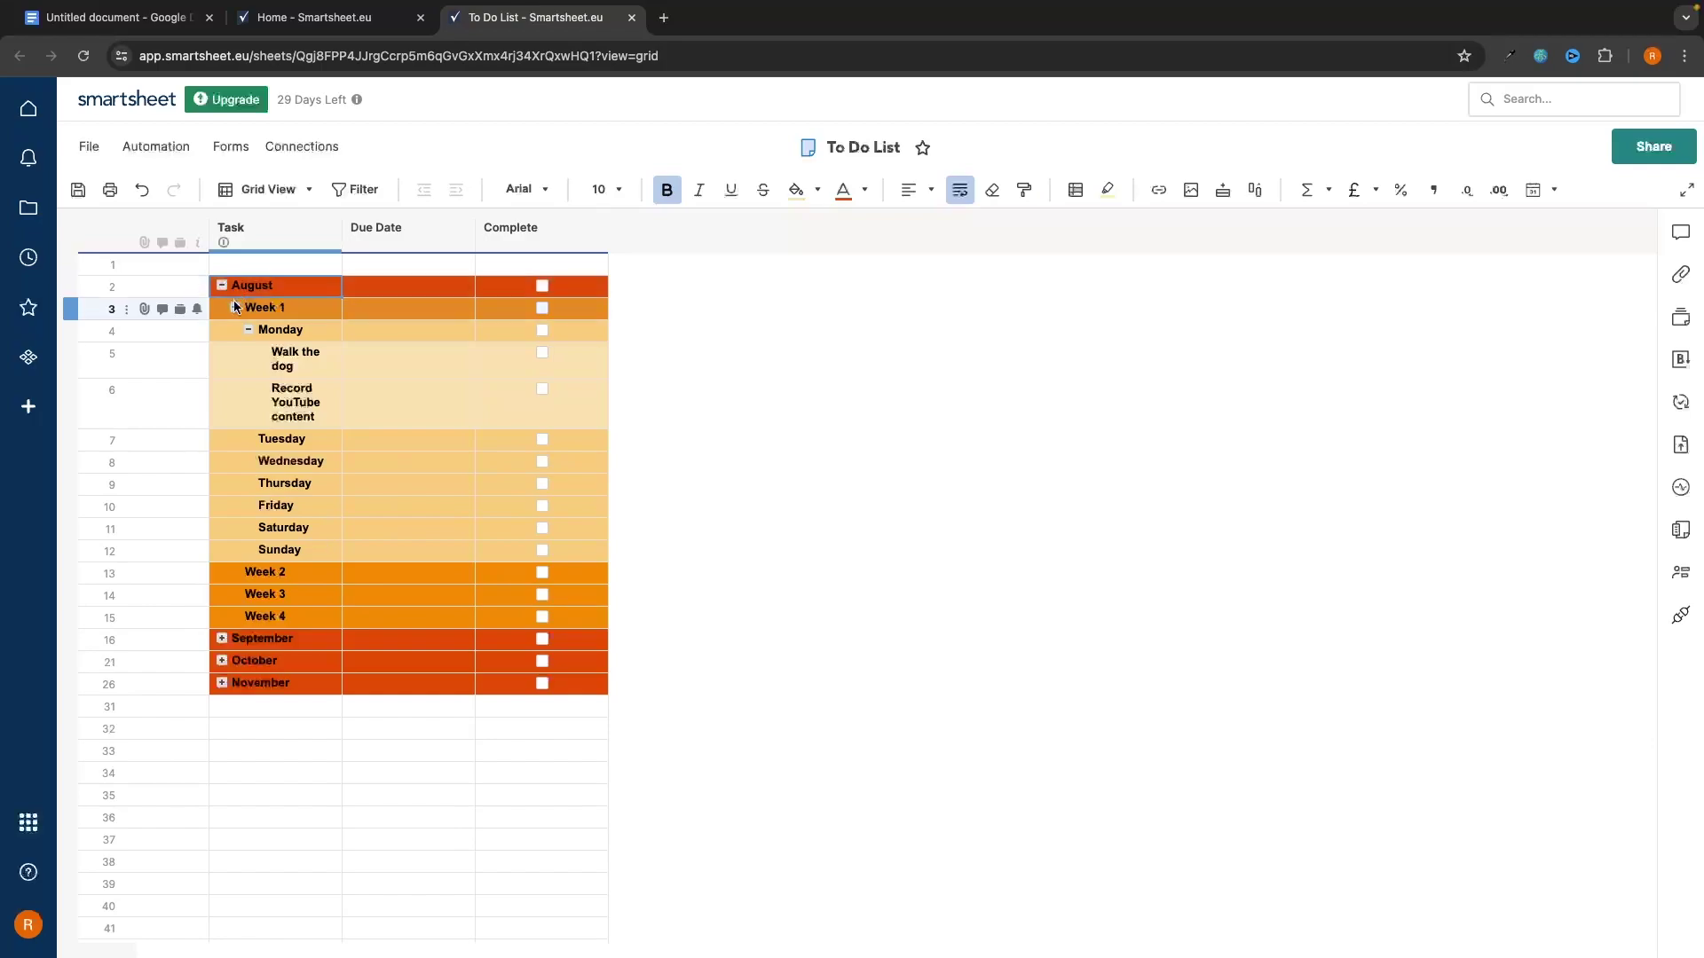
{"action": "left_click", "coordinate": [233, 303]}
{"action": "left_click", "coordinate": [234, 304]}
{"action": "left_click", "coordinate": [249, 327]}
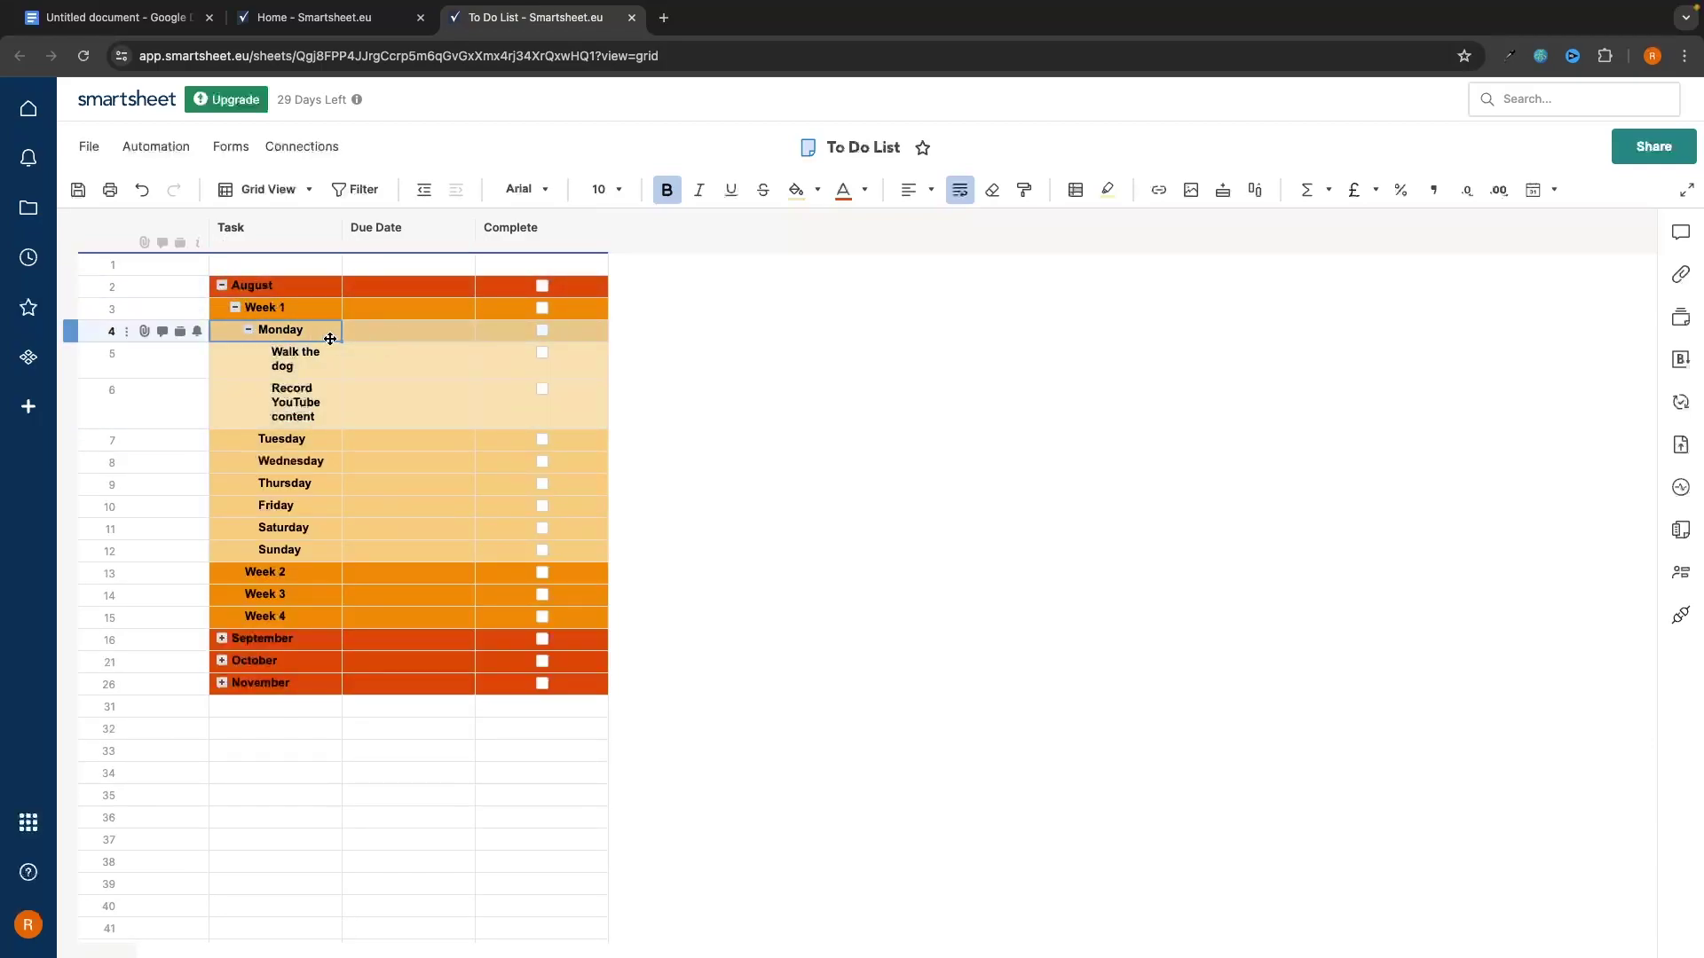
Step: Mark "Walk the dog", "Record YouTube content" and their parent Monday row as complete
{"action": "left_click", "coordinate": [542, 352]}
{"action": "left_click", "coordinate": [542, 388]}
{"action": "left_click", "coordinate": [543, 330]}
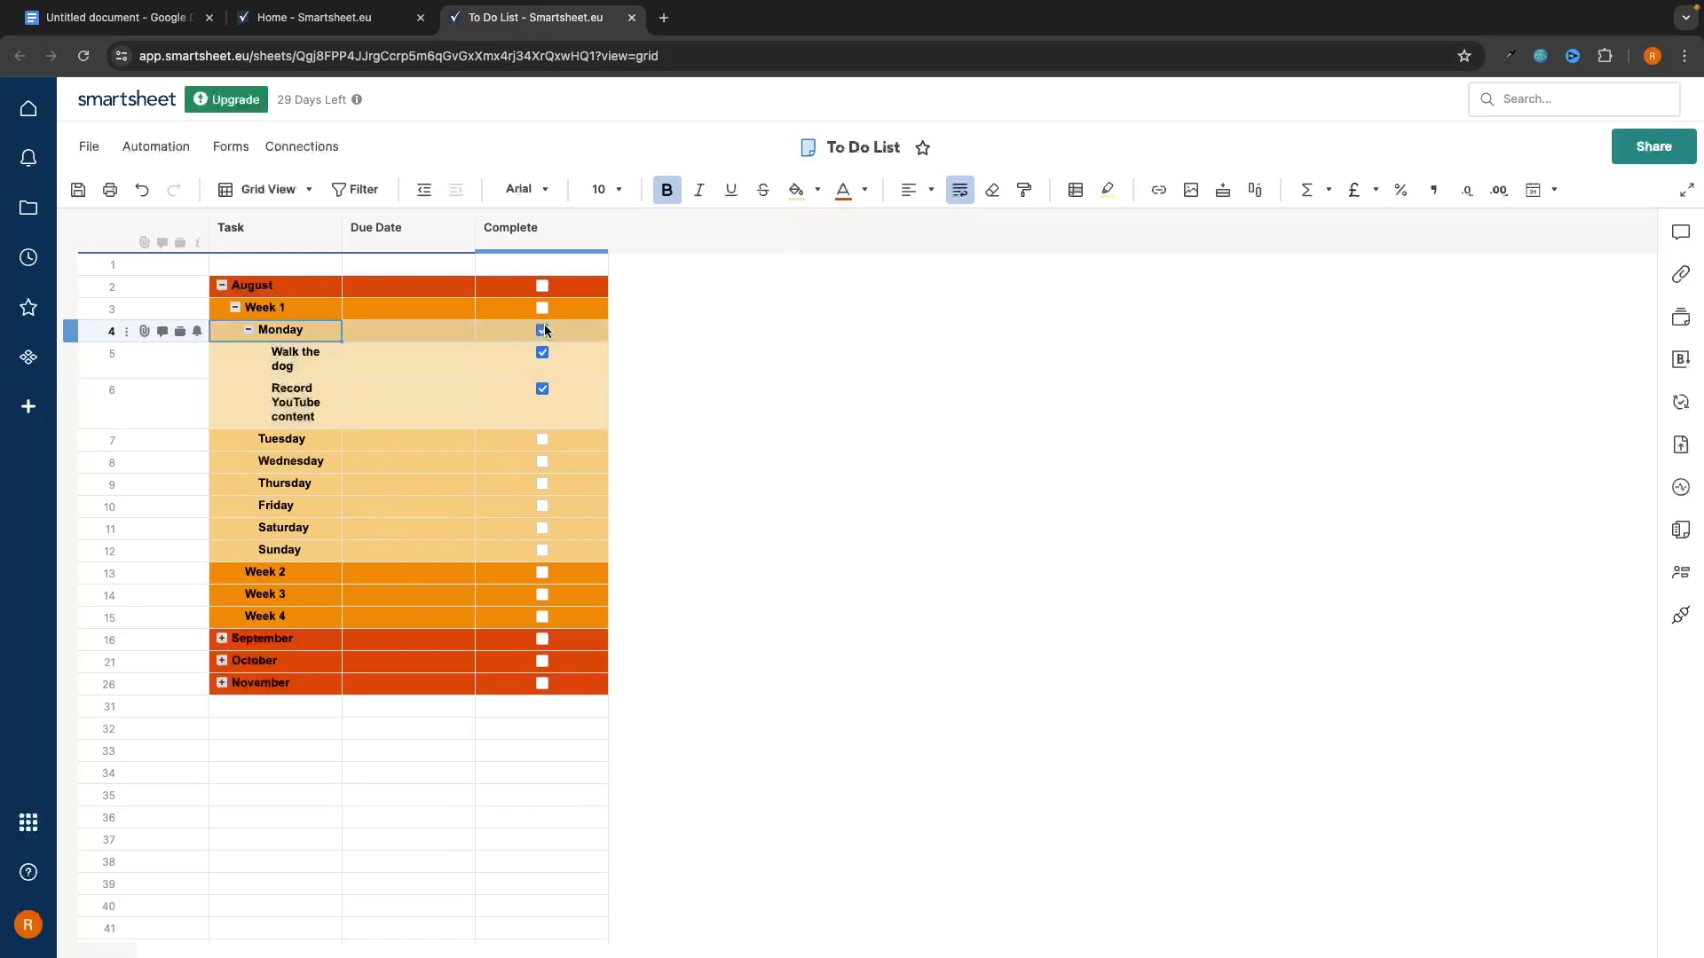